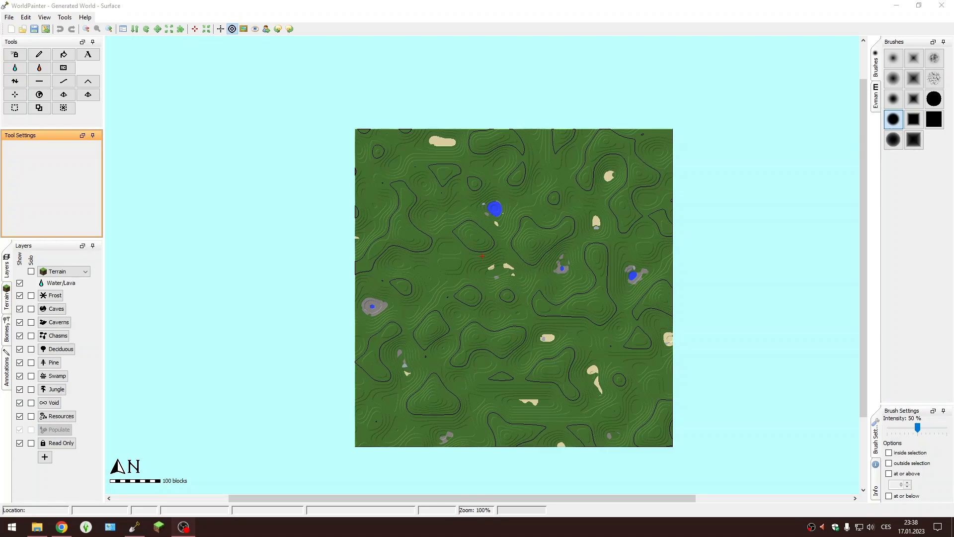
Switch to the browser, examine the installer and Java downloads on worldpainter.net, and return to WorldPainter
click(503, 20)
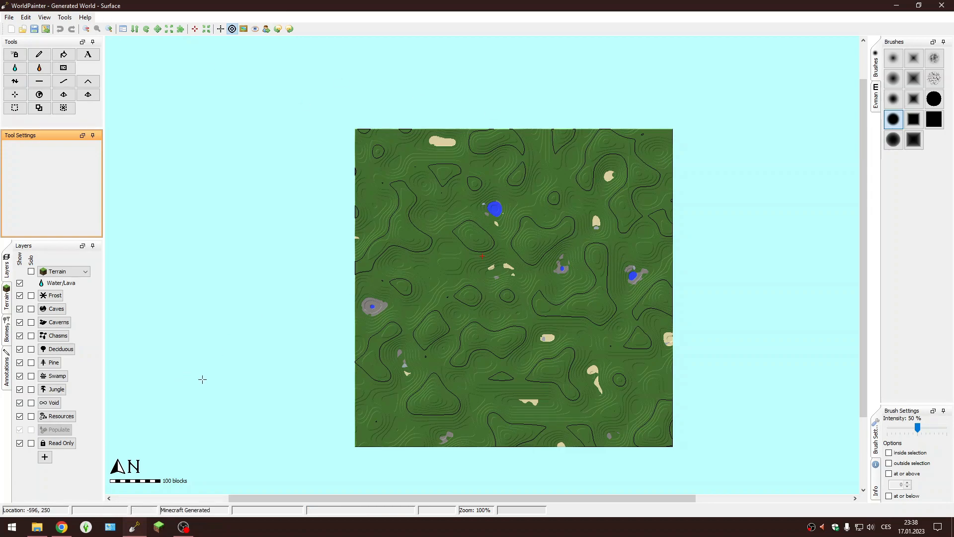
click(60, 528)
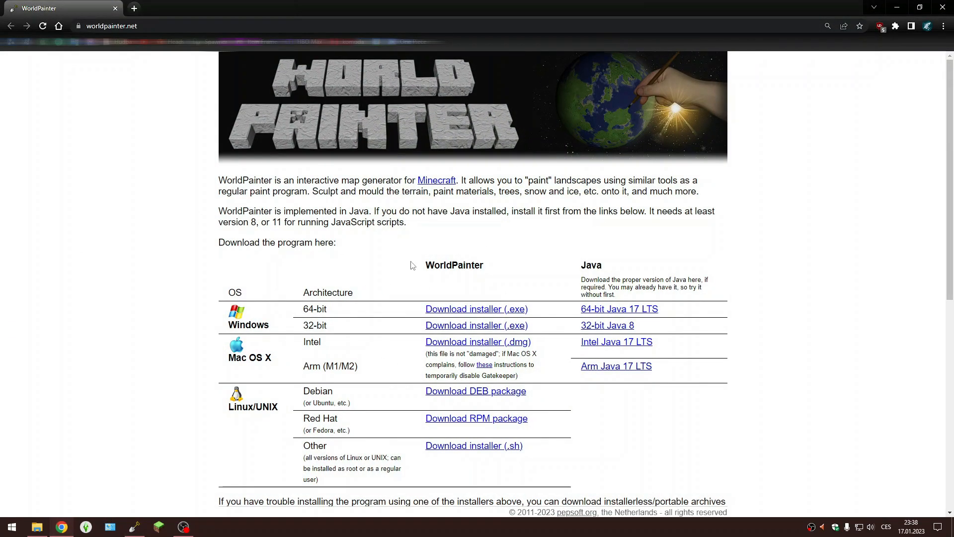
scroll(411, 266, down, 1)
scroll(412, 266, up, 1)
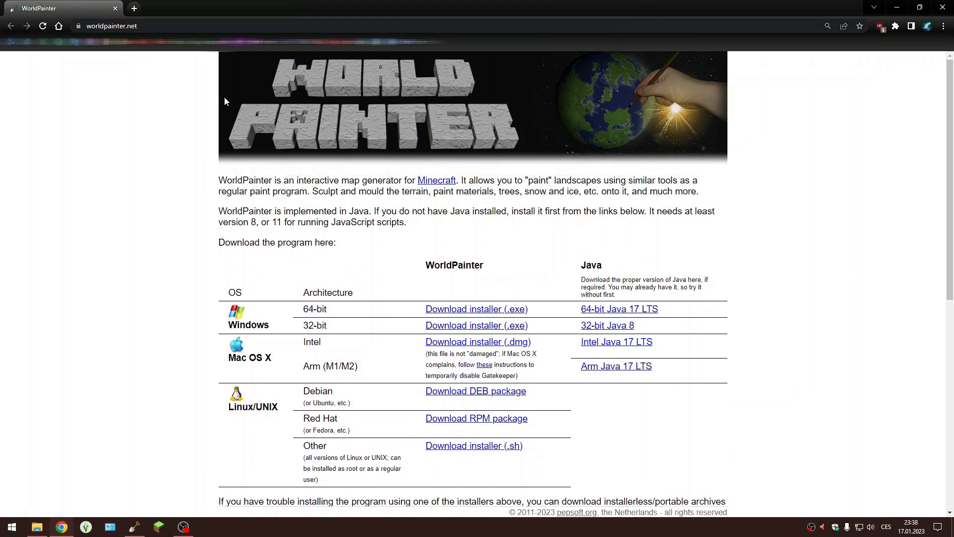
click(895, 9)
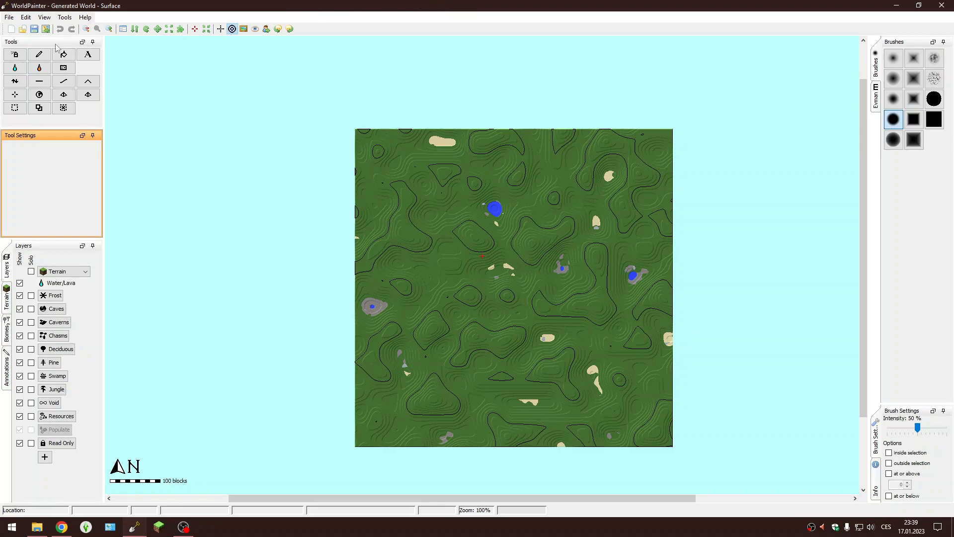
Start a new world and name it "Test 1"
click(10, 18)
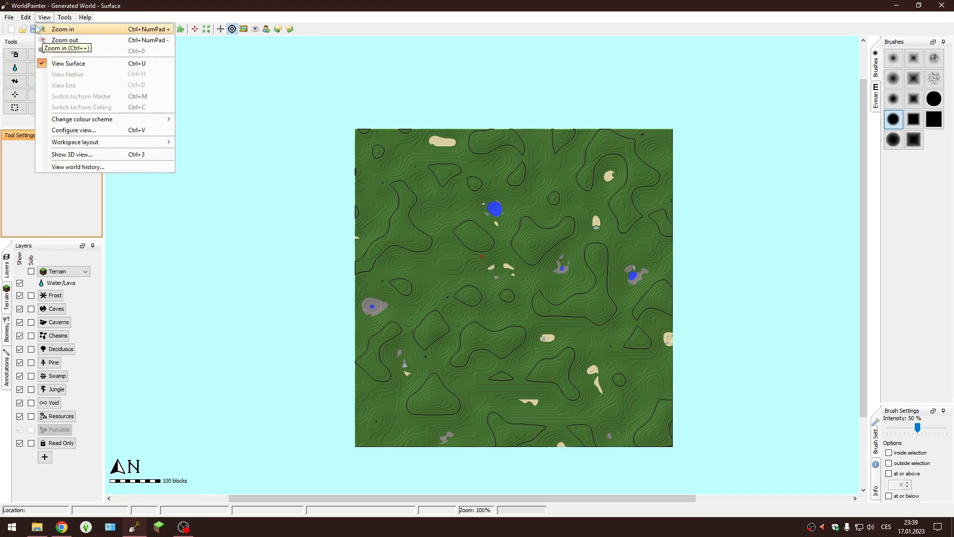
mouse_move(26, 18)
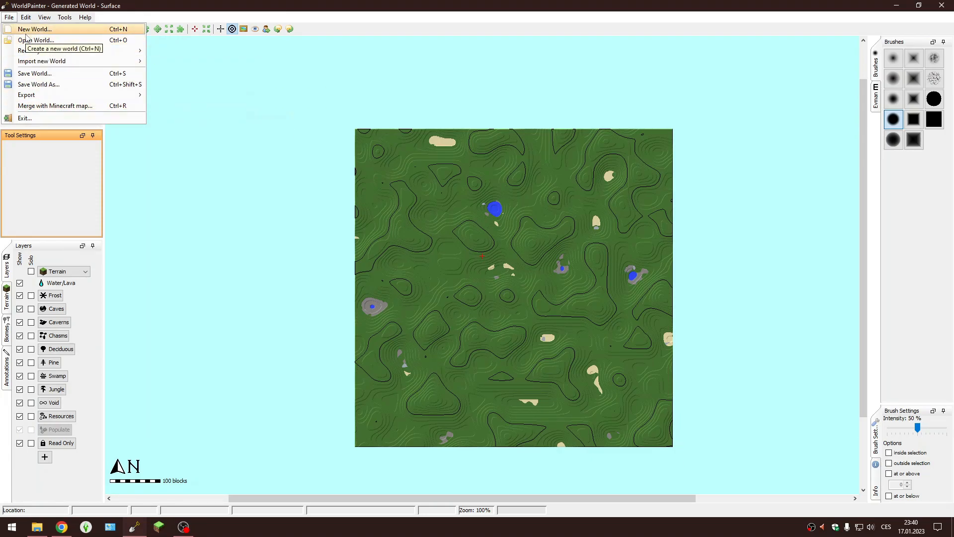
click(38, 33)
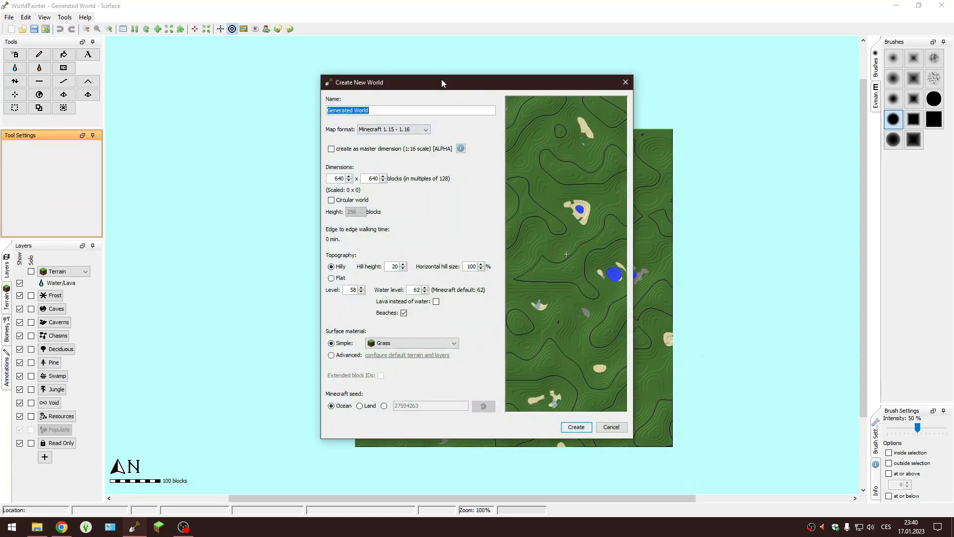
mouse_move(432, 88)
mouse_down()
mouse_move(469, 93)
mouse_move(429, 89)
mouse_up()
click(411, 113)
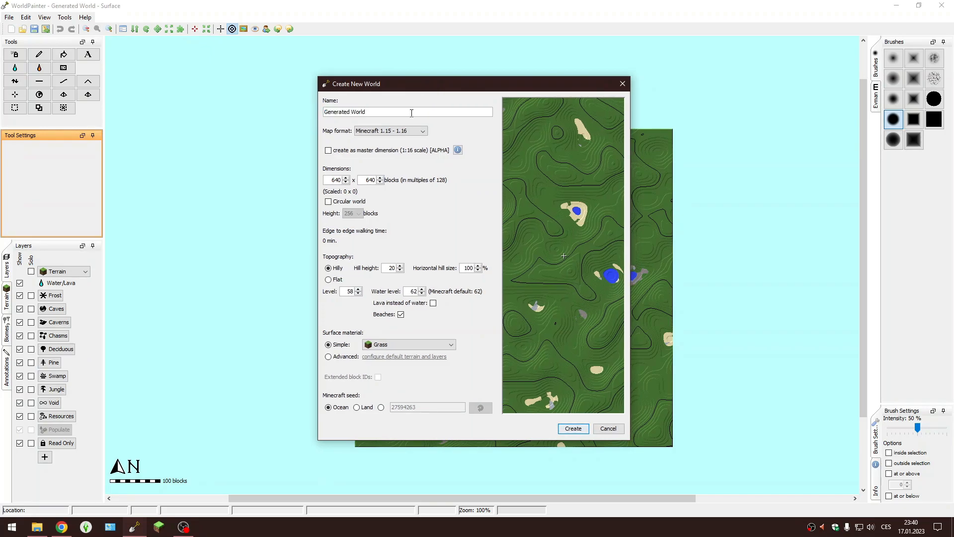
triple_click(411, 112)
key(BackSpace)
text(Test 1)
Set the new world's map format to Minecraft 1.19 or later
click(390, 131)
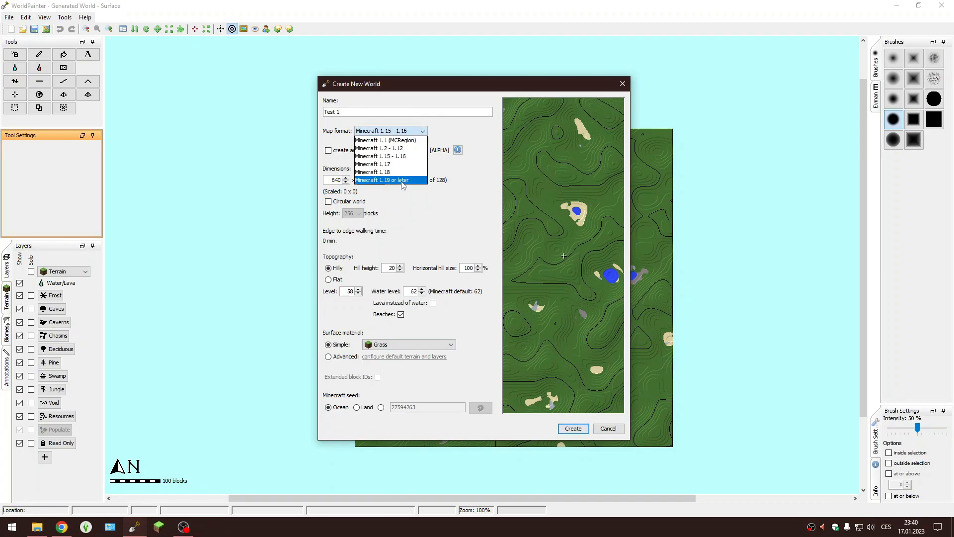
click(403, 180)
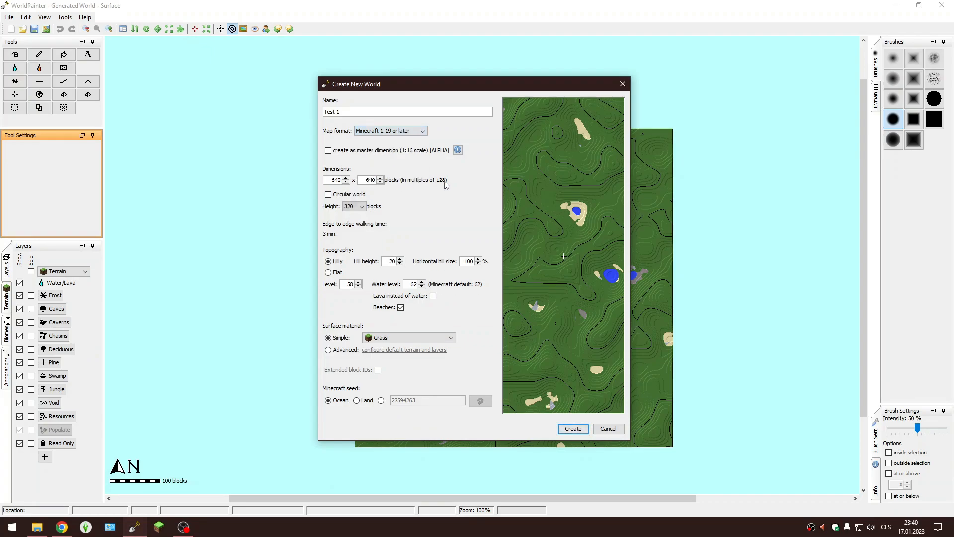
click(386, 128)
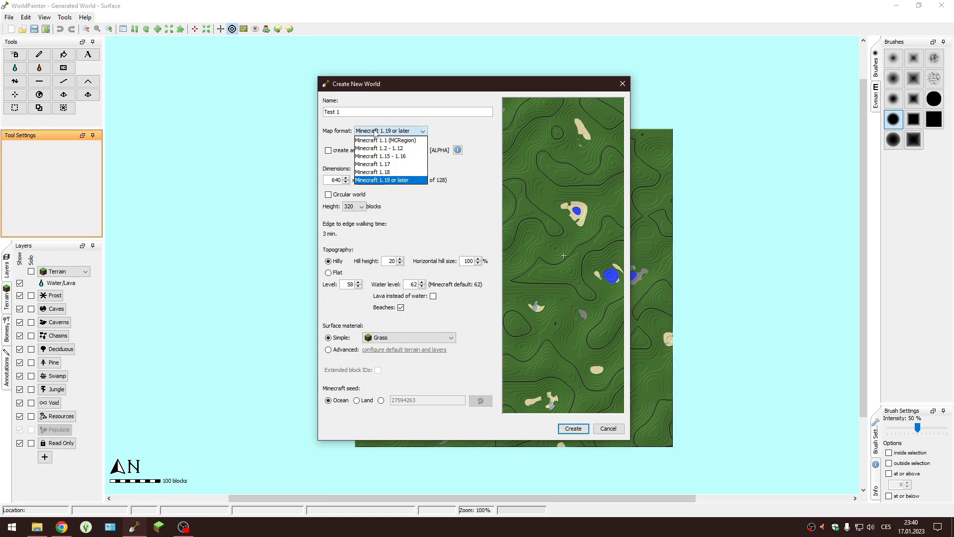
click(389, 182)
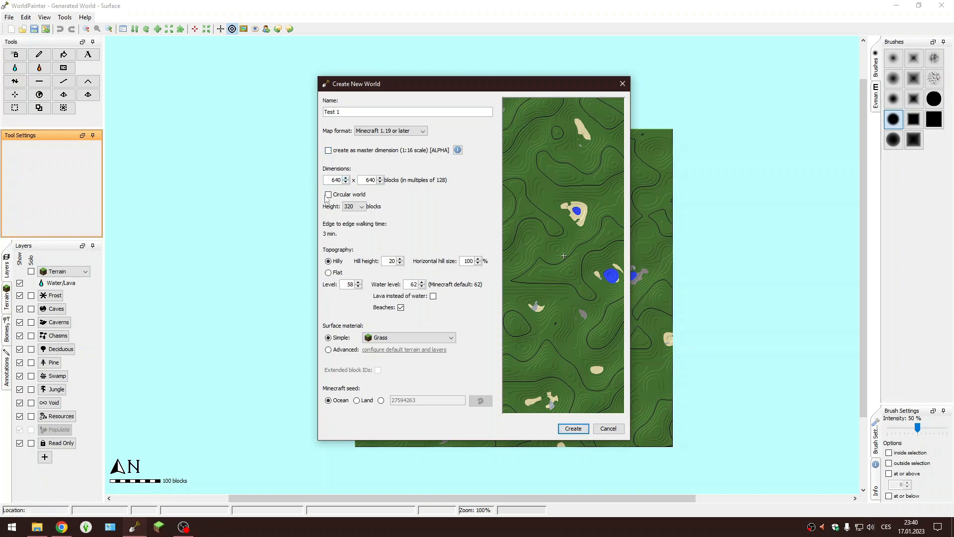
Set the world dimensions to 1,024 x 1,024 blocks and make it a circular world
click(346, 178)
click(346, 178)
click(346, 178)
click(380, 178)
click(380, 178)
click(380, 178)
click(328, 195)
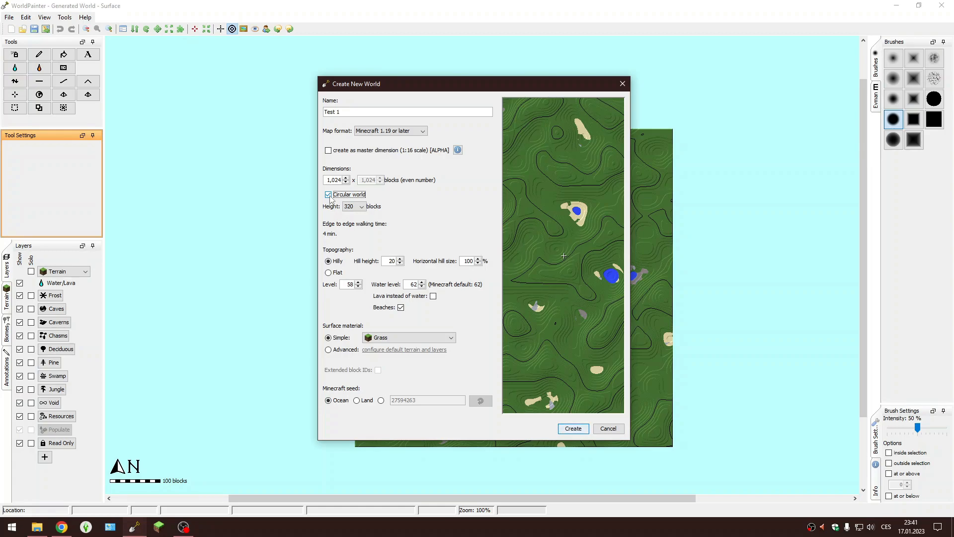
Examine the available world height options without choosing a different one
click(361, 207)
click(360, 206)
click(361, 207)
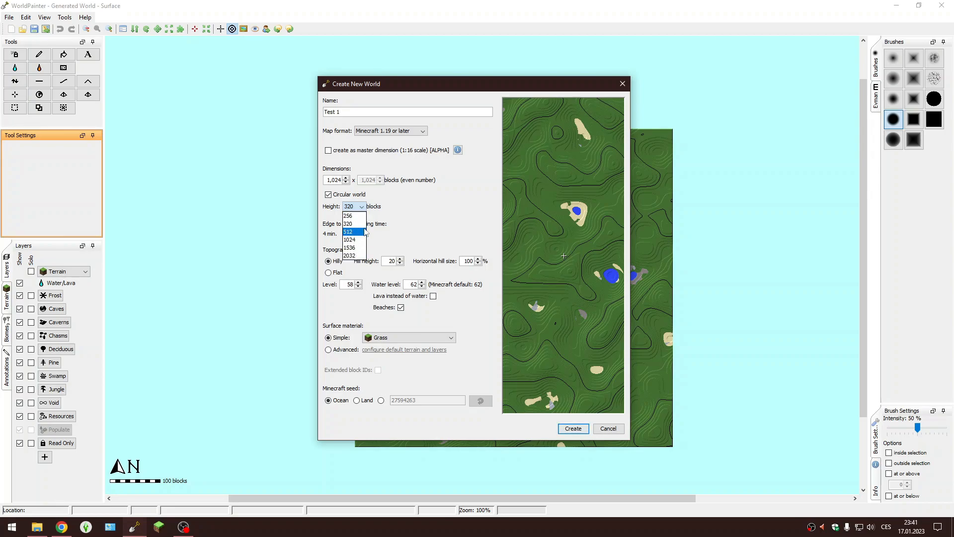
click(454, 240)
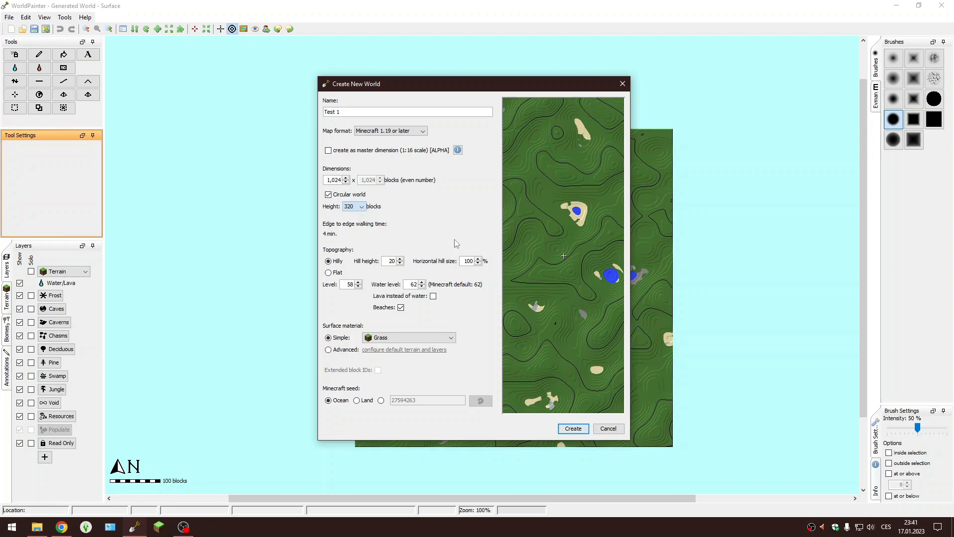
click(352, 206)
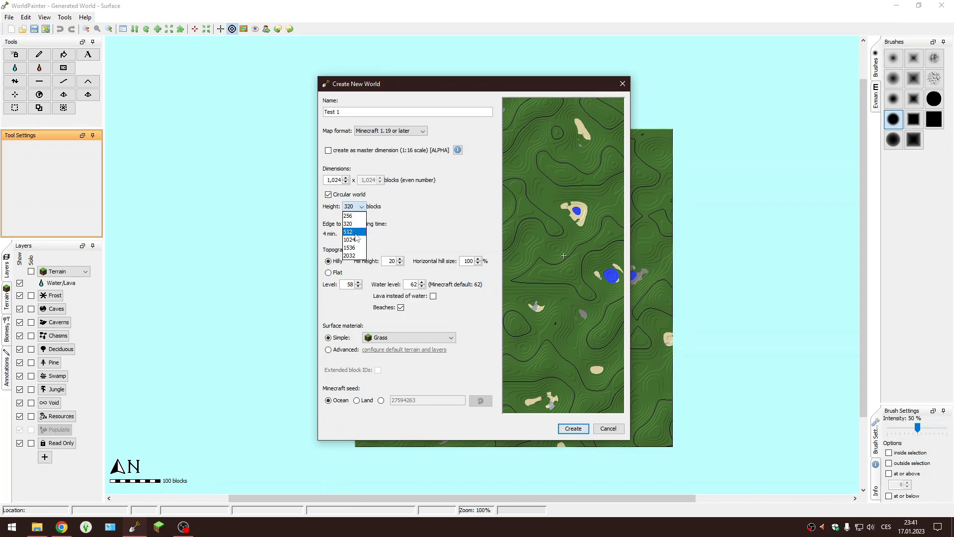
click(382, 238)
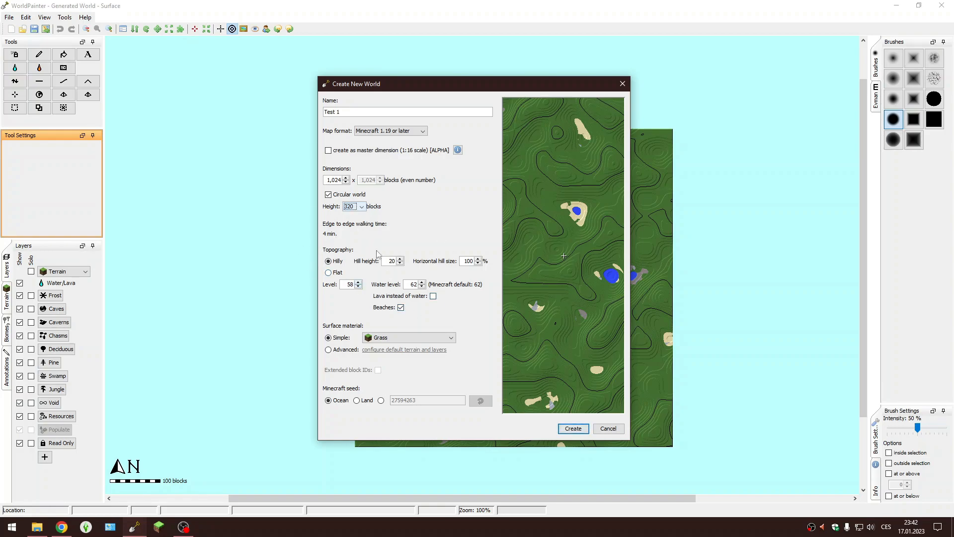
Compare the terrain previews of the Flat and Hilly topographies, ending on Hilly
click(328, 272)
click(328, 261)
click(329, 273)
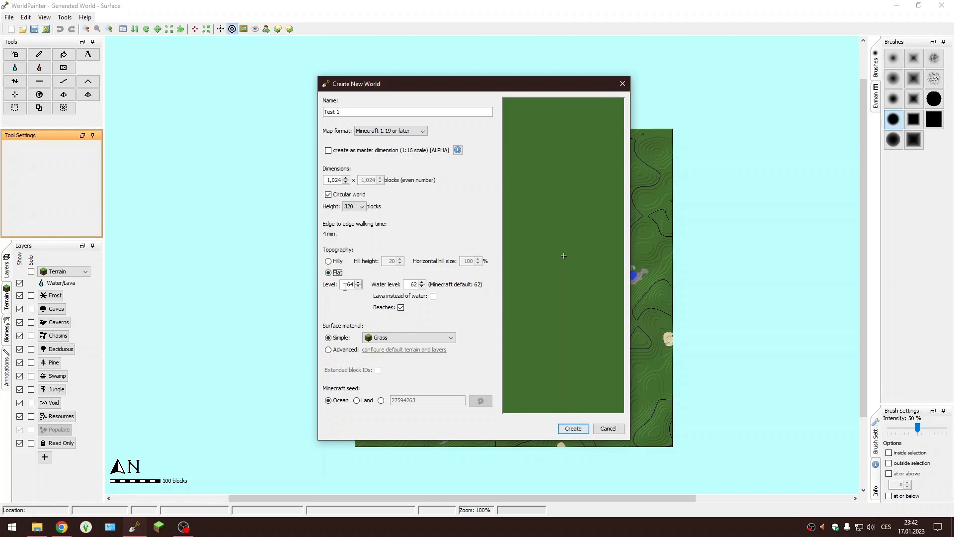
click(338, 260)
click(337, 272)
click(338, 261)
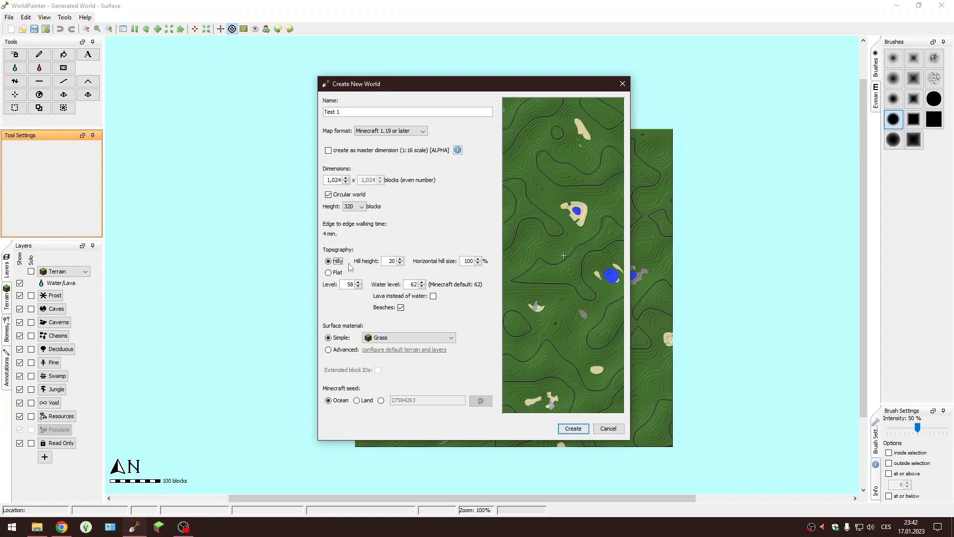
click(328, 272)
click(328, 262)
Raise the hill height of the hilly topography to 77
click(400, 259)
click(400, 259)
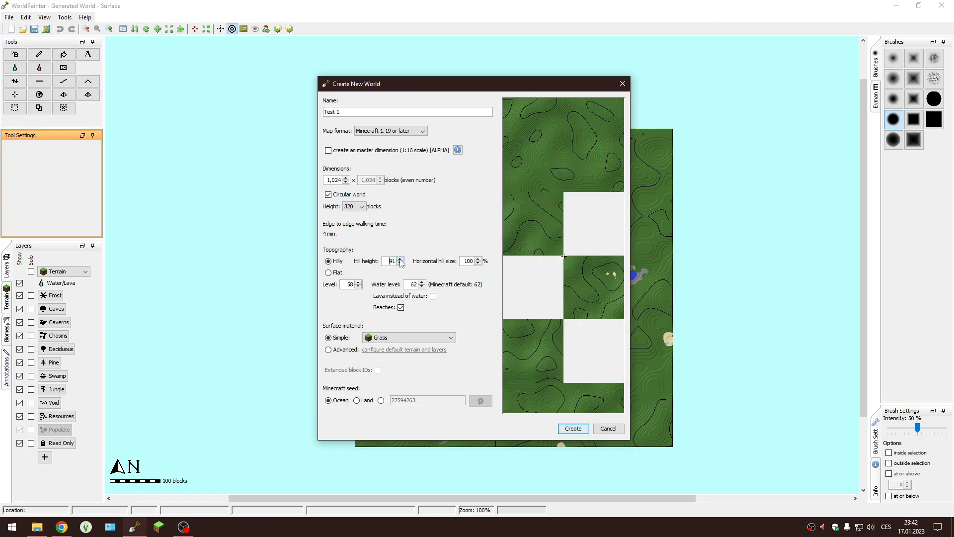
click(400, 259)
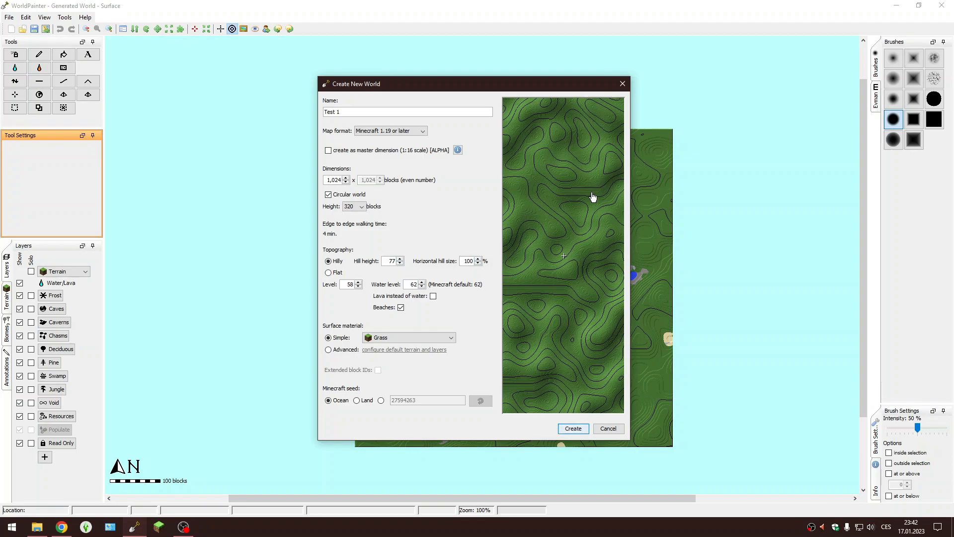
Try smaller horizontal hill sizes in the preview and settle on 74 %
click(478, 264)
click(478, 264)
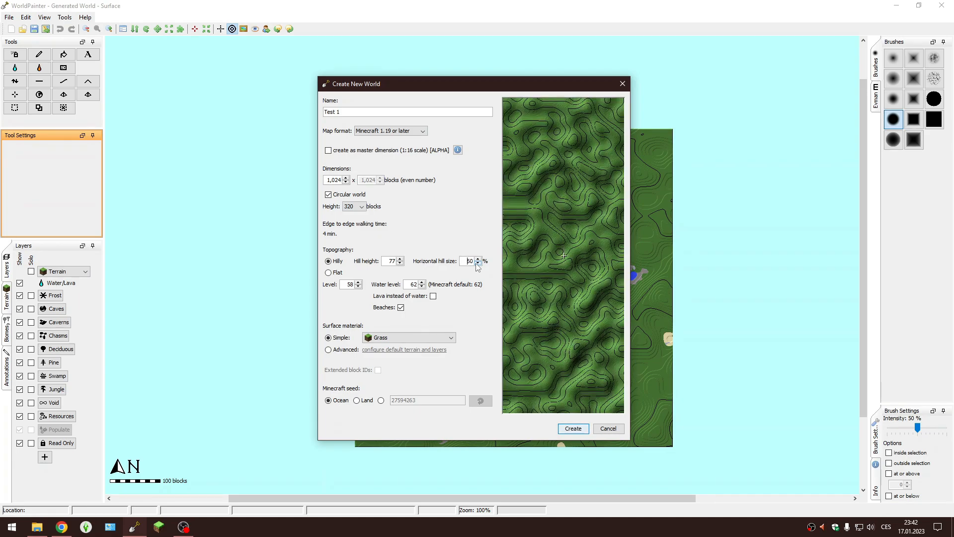
click(477, 264)
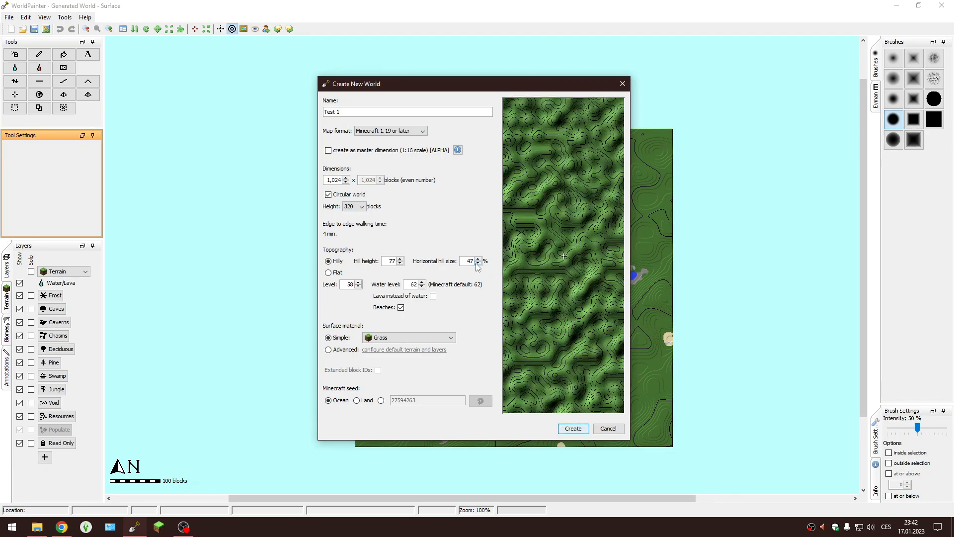
click(477, 264)
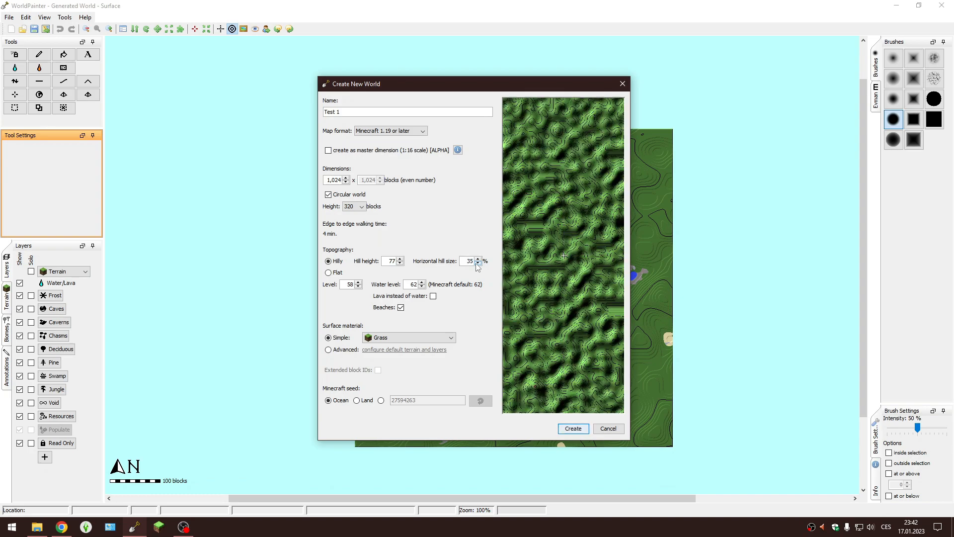
click(477, 263)
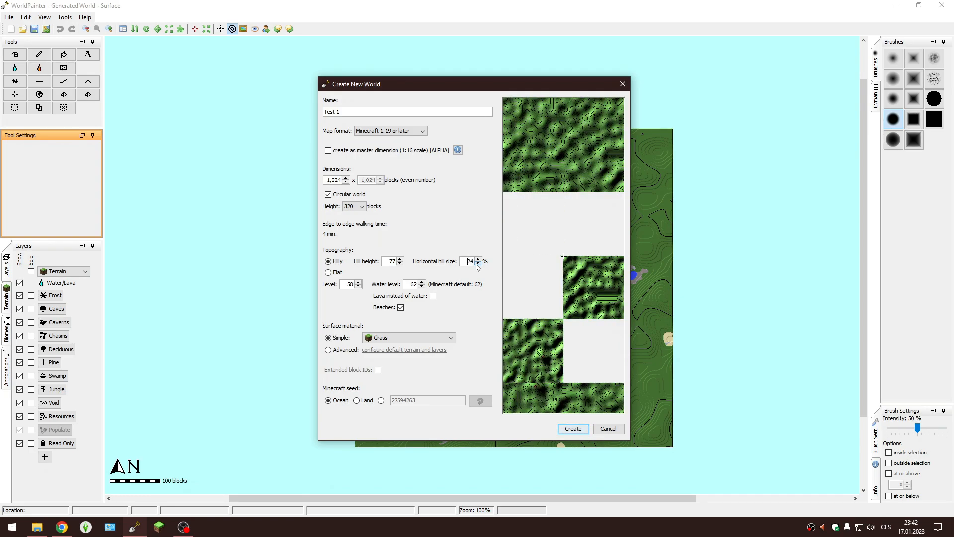
click(477, 261)
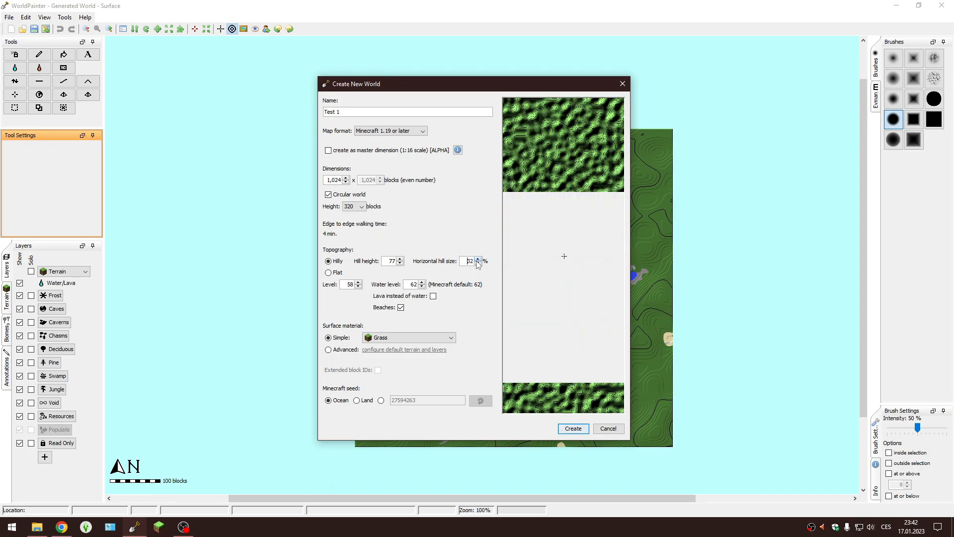
click(477, 259)
click(477, 260)
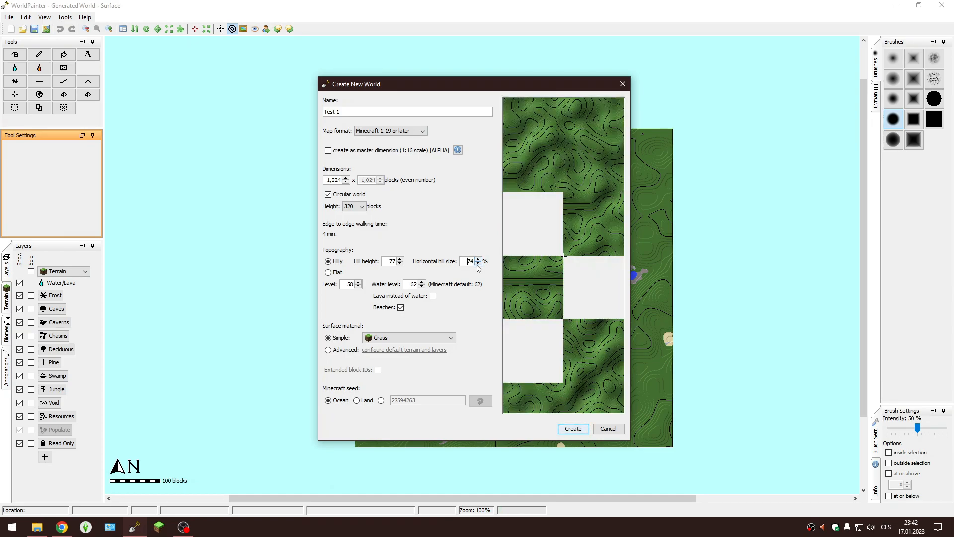
Switch the topography to Flat, try level 62 in the preview, and set the terrain level to 80
click(329, 273)
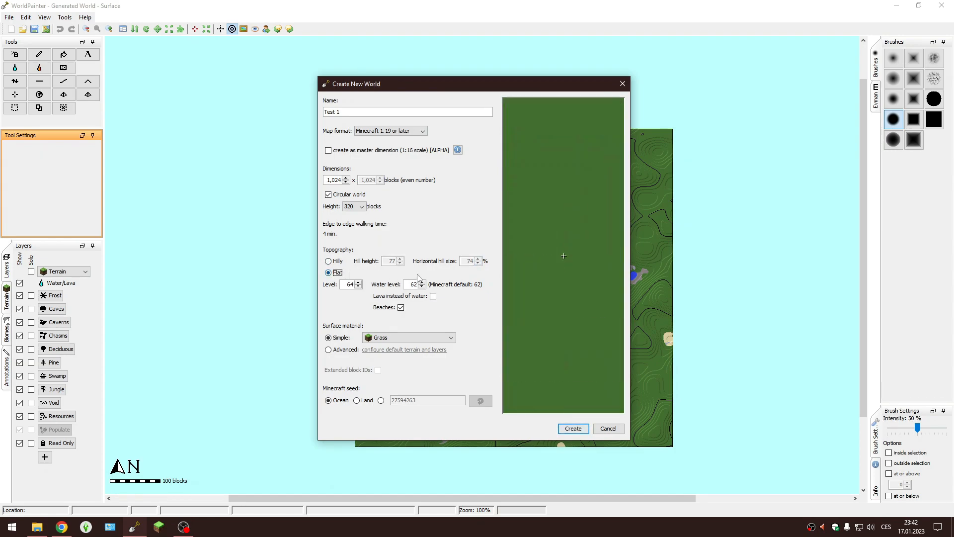
click(358, 286)
click(358, 286)
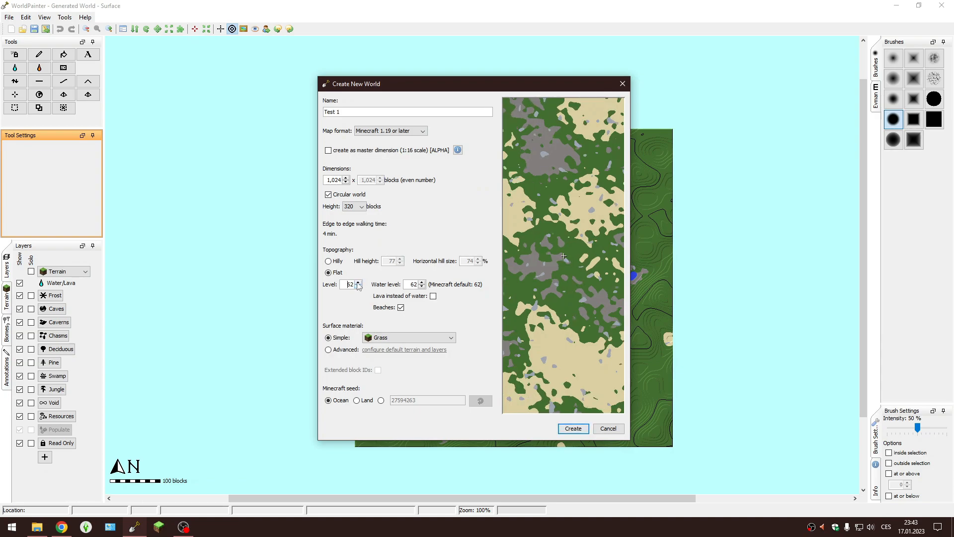
click(358, 282)
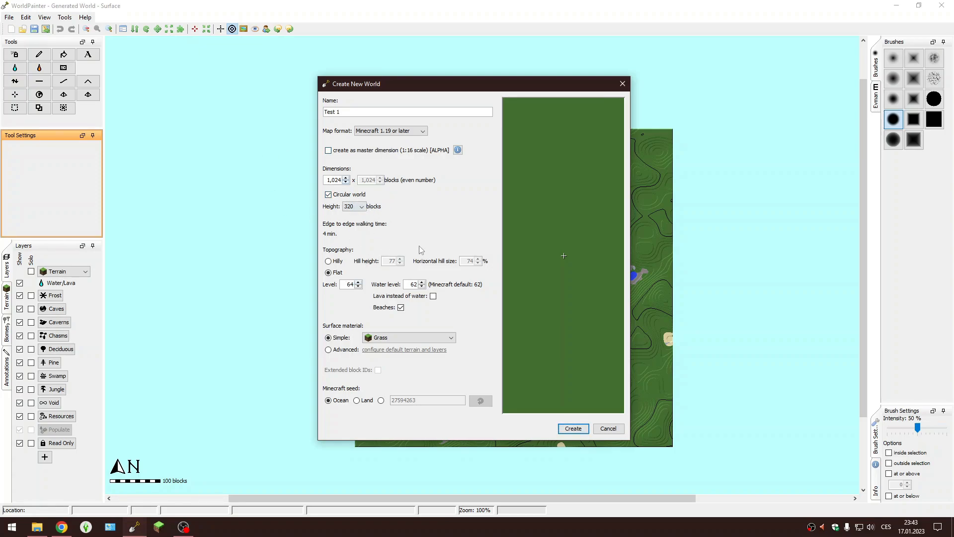
double_click(355, 284)
text(80)
Set the water level to 79, compare the terrain with and without beaches, and leave beaches off
double_click(415, 286)
text(80)
click(401, 308)
click(422, 287)
click(401, 307)
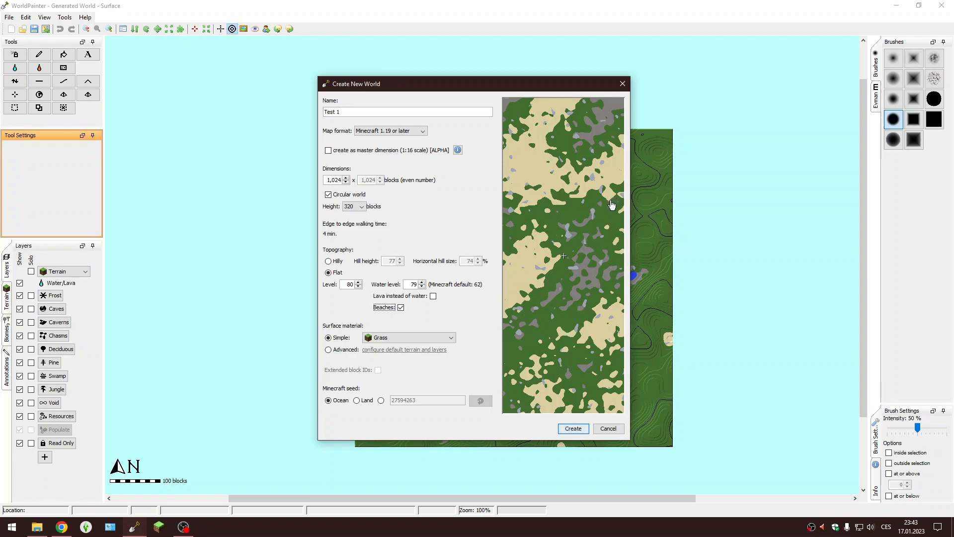
click(401, 308)
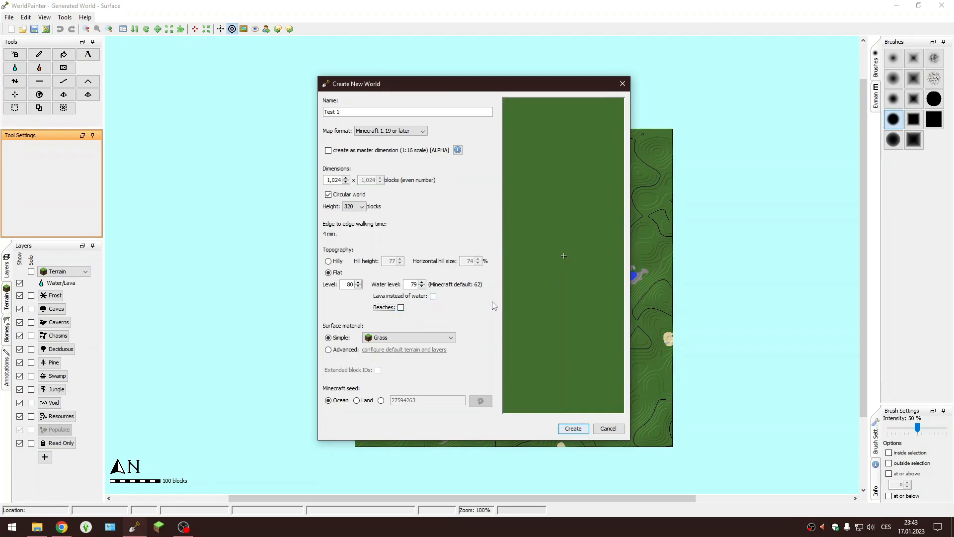
Try the water level at 81 with lava instead of water, and restore water at level 79
click(434, 296)
click(422, 286)
click(433, 296)
click(422, 282)
click(422, 282)
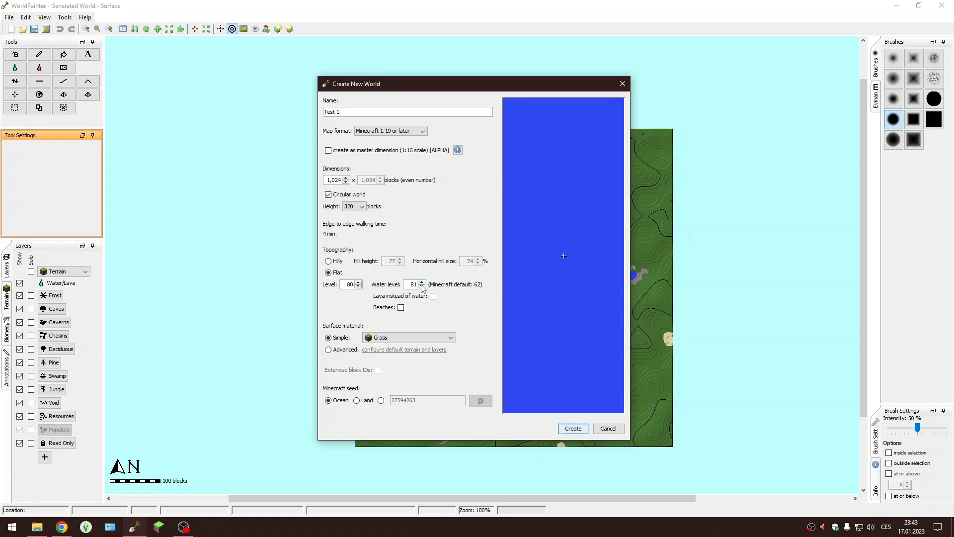
click(433, 296)
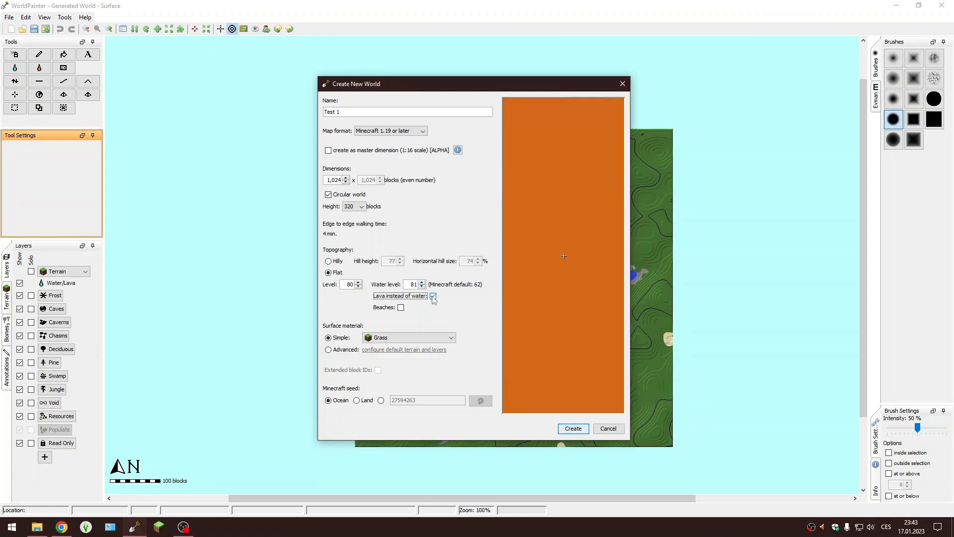
click(433, 296)
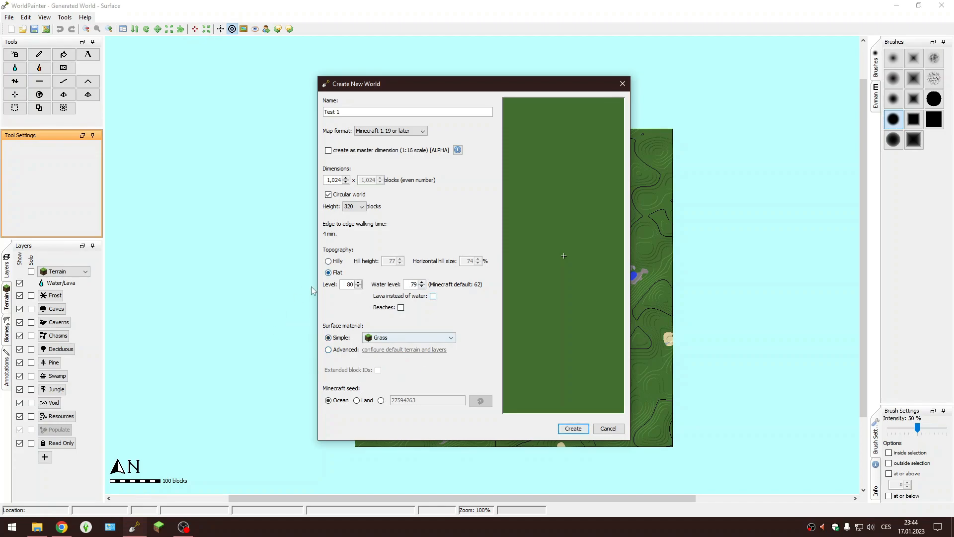
Set the simple surface material to Stone Mix and examine different areas of the terrain preview
click(435, 337)
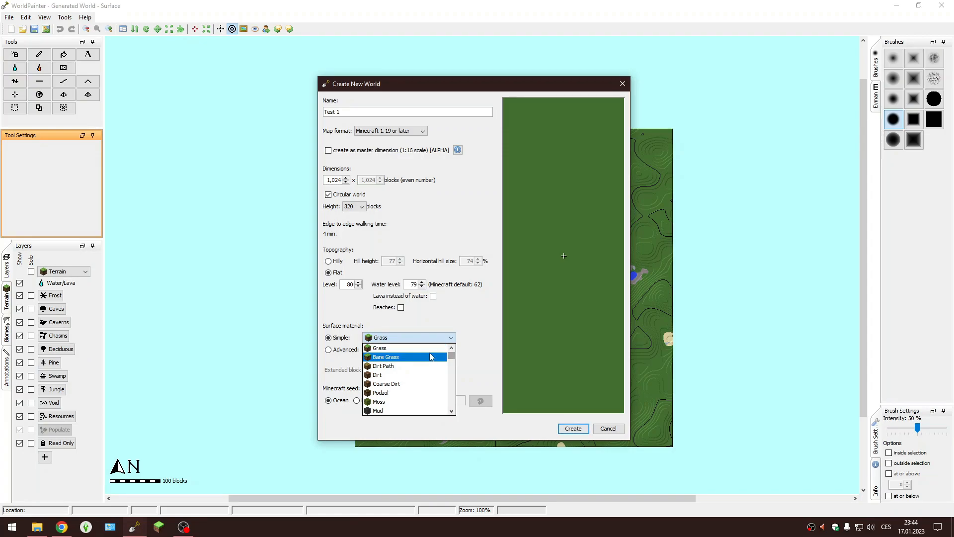
scroll(406, 366, down, 5)
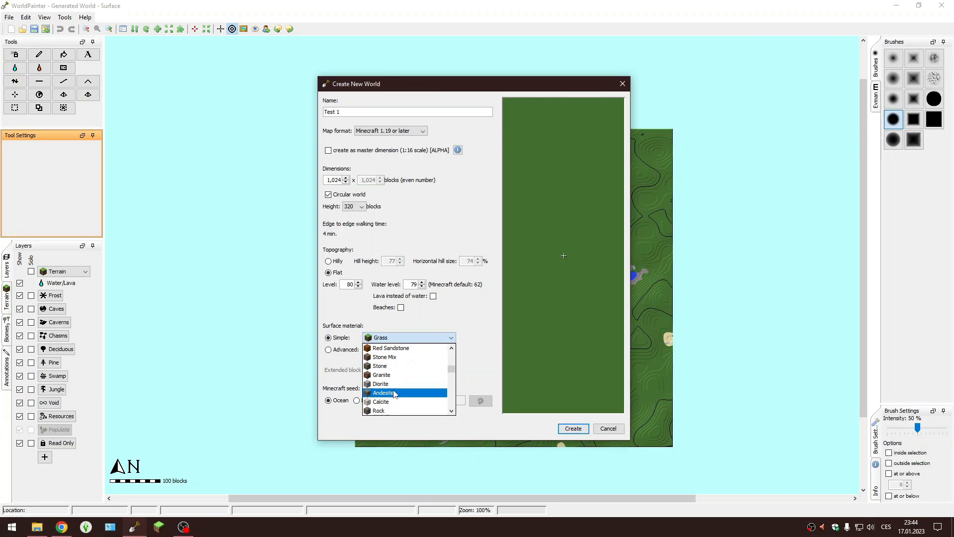
click(388, 358)
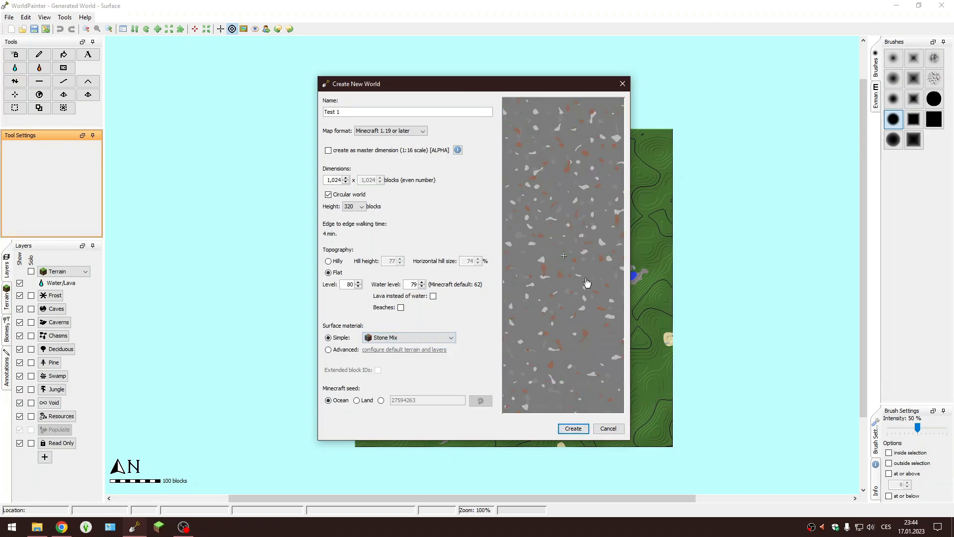
drag(587, 256, 632, 152)
drag(567, 226, 533, 270)
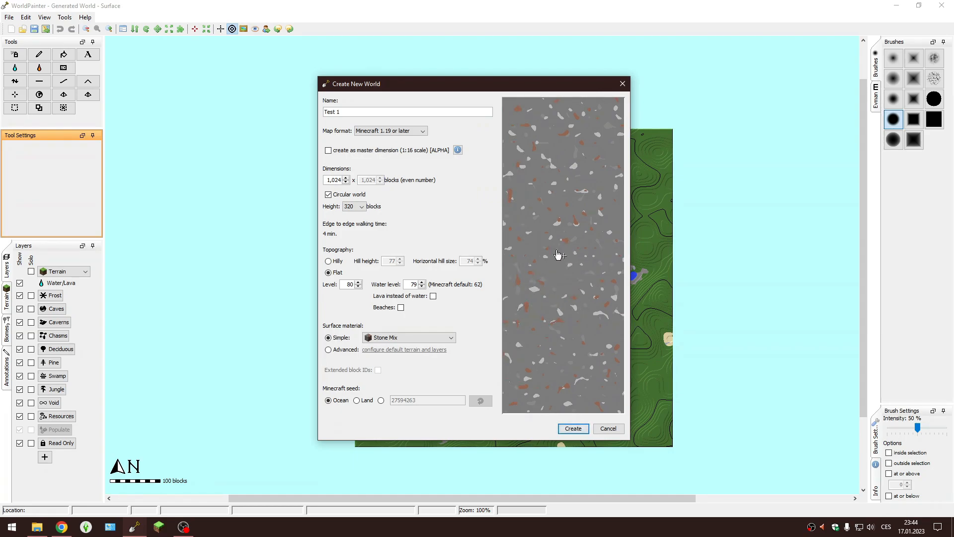
Look through the available surface materials and set the simple surface material to Stone
click(453, 340)
drag(456, 373, 453, 397)
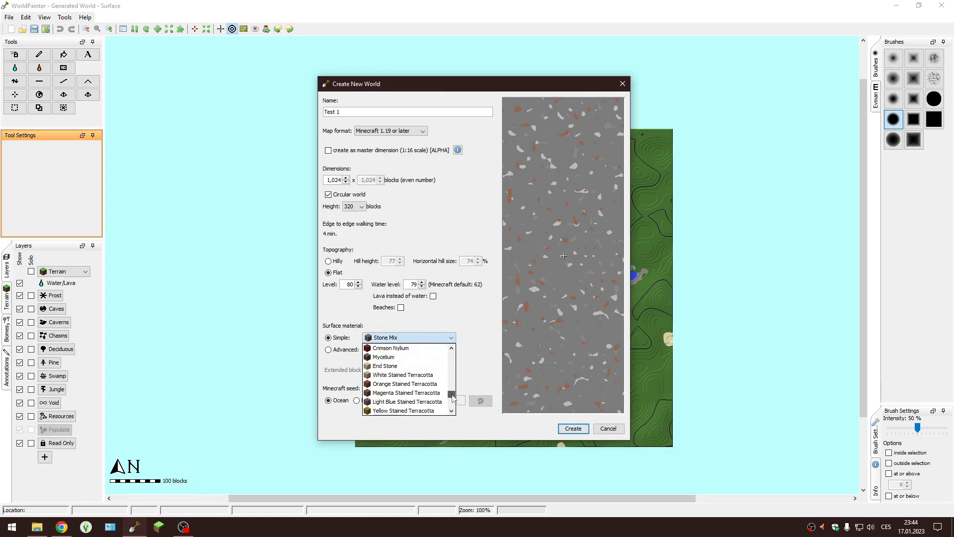
scroll(453, 398, down, 4)
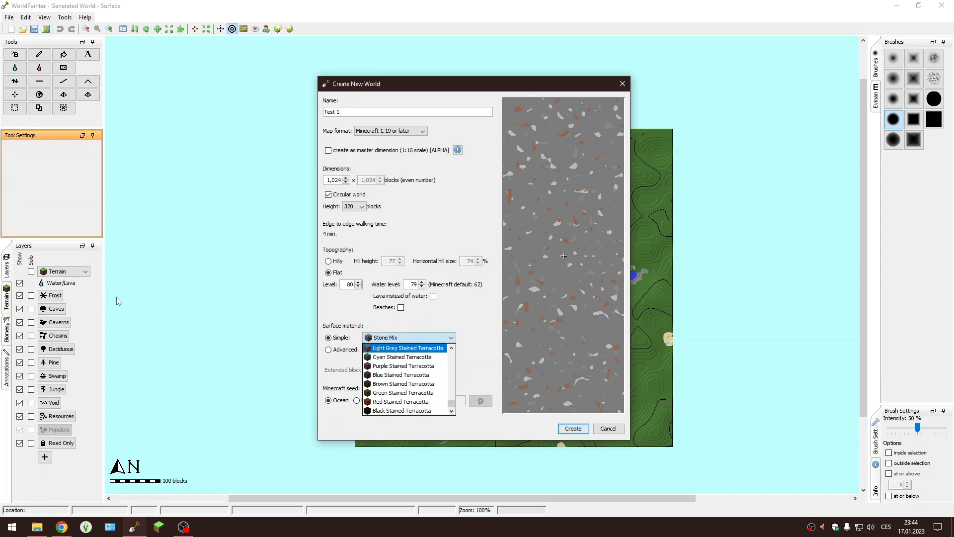
click(451, 383)
drag(450, 397, 451, 352)
scroll(412, 385, down, 2)
click(401, 392)
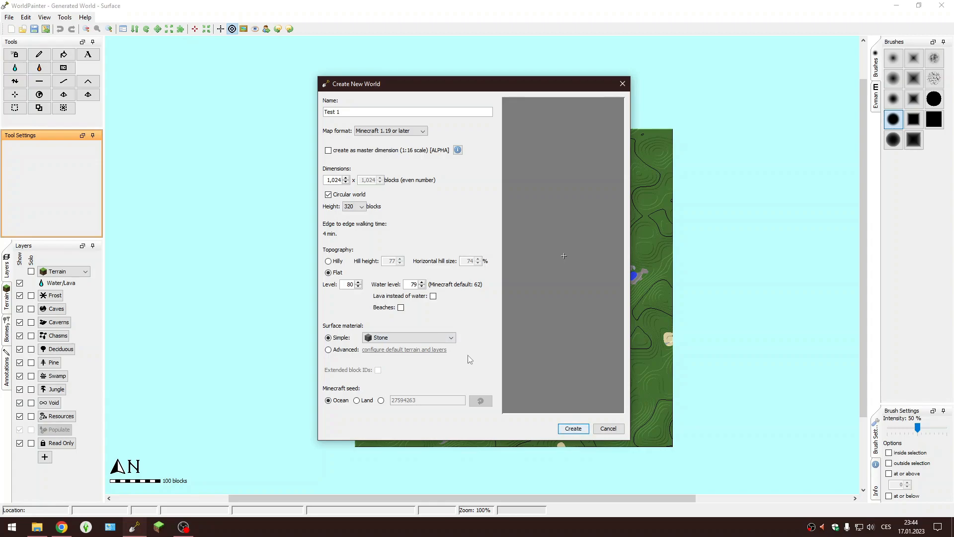
Switch the surface material to Advanced, review its default terrain and layers, and return to the Simple material
click(328, 349)
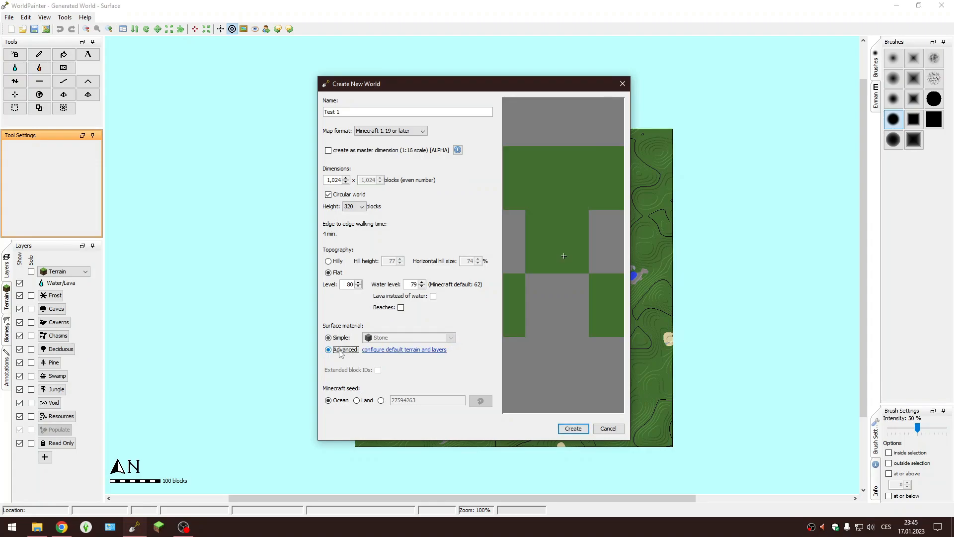
click(393, 350)
drag(457, 194, 389, 204)
click(343, 219)
click(324, 219)
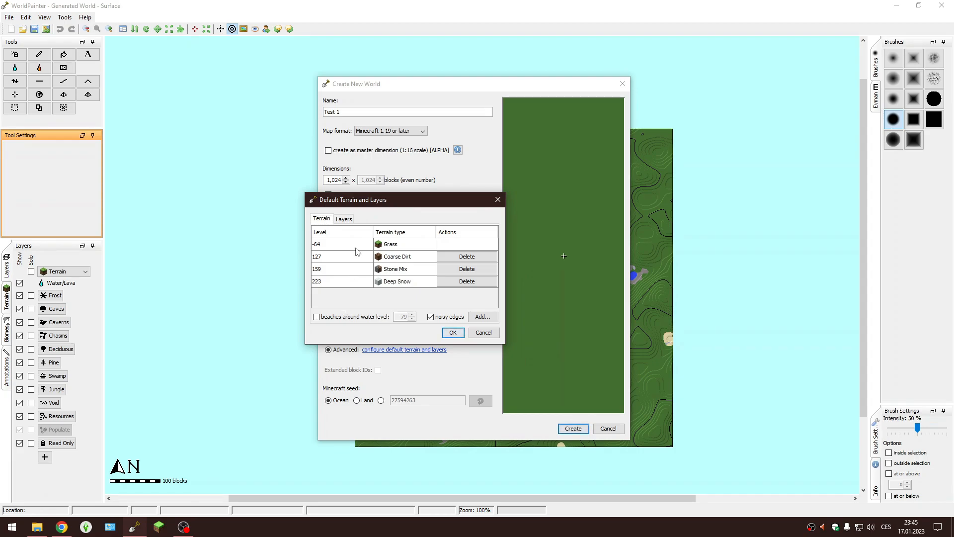
drag(375, 202, 540, 217)
click(507, 233)
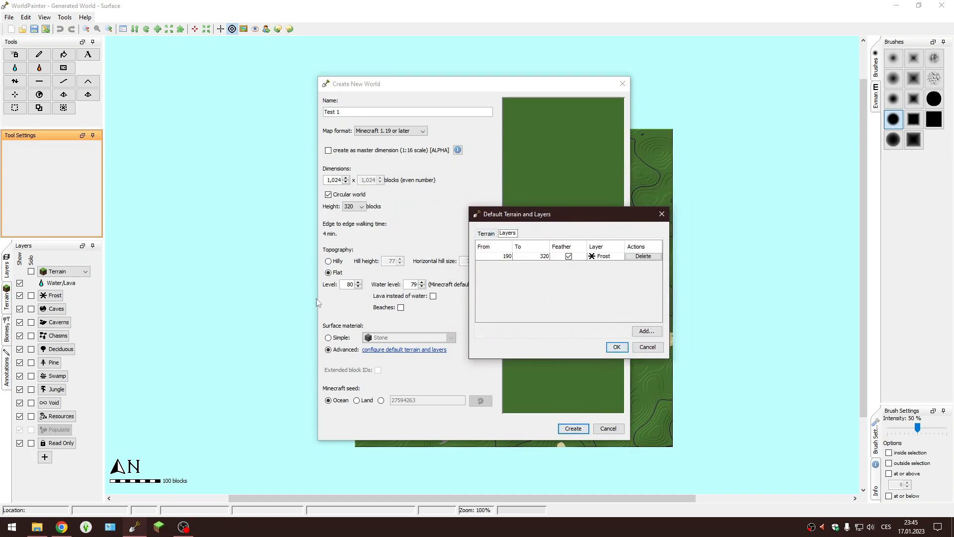
click(485, 233)
drag(544, 217, 462, 223)
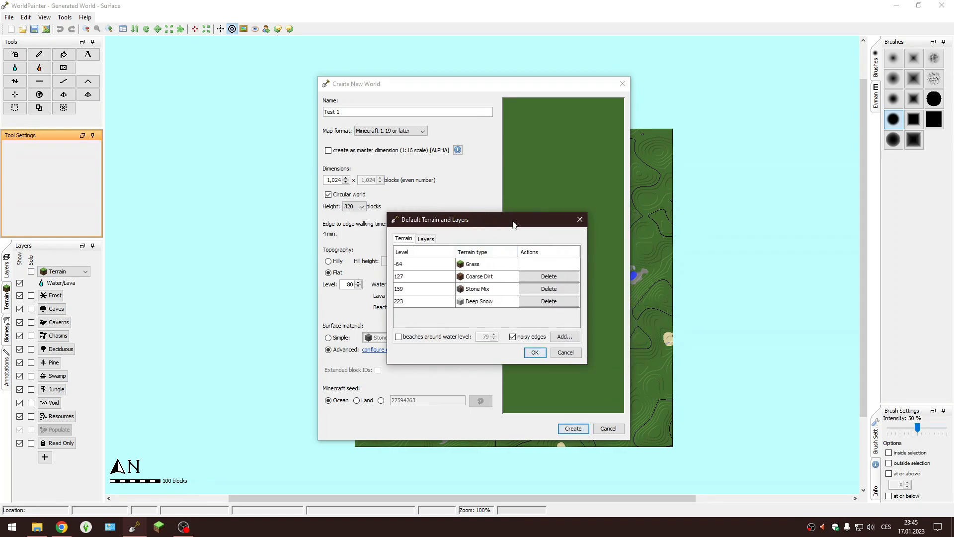
click(535, 352)
click(339, 338)
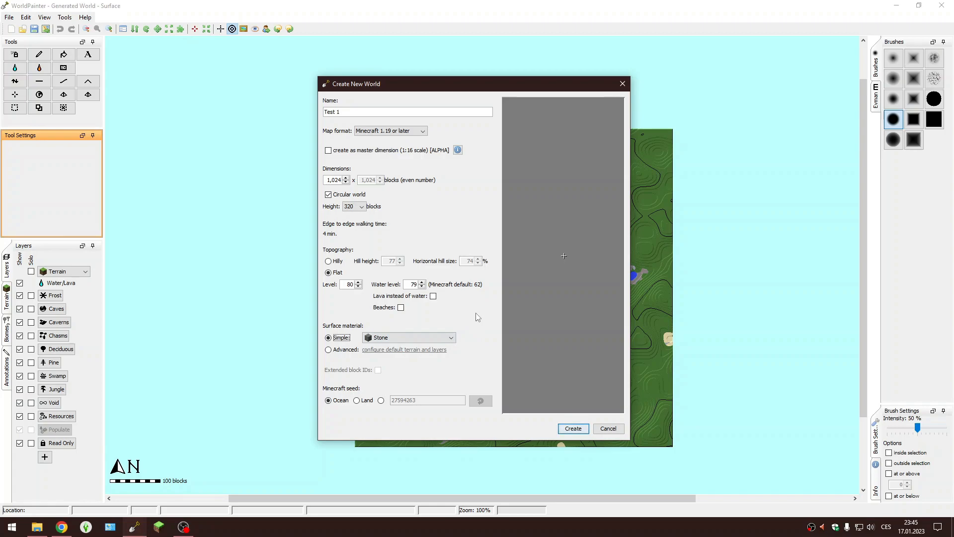
Switch the surface material back to Advanced and review the terrain levels and layers in its configuration
click(349, 285)
click(343, 350)
click(396, 349)
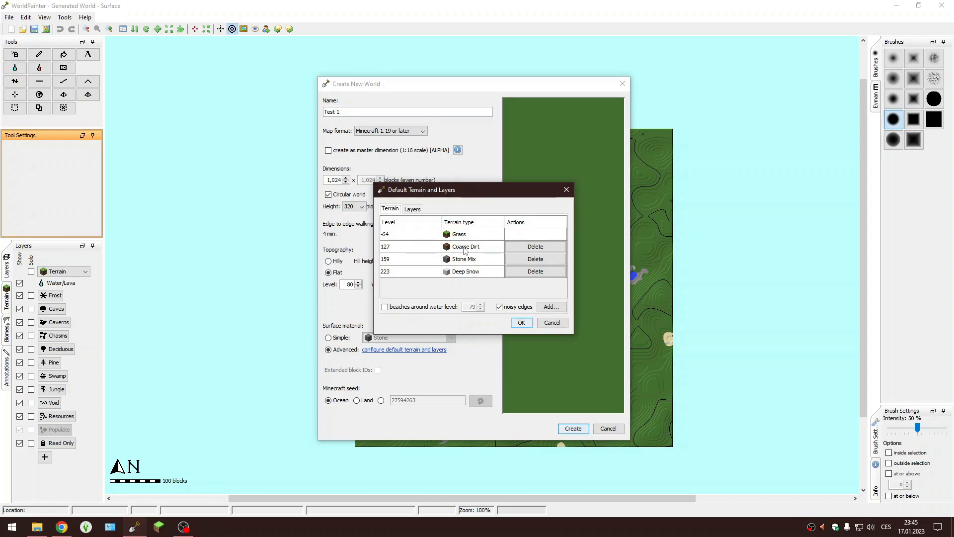
click(414, 209)
click(390, 208)
Look through the terrain types available for a new terrain mapping, and leave the default terrain configuration without adding one
click(551, 307)
click(481, 267)
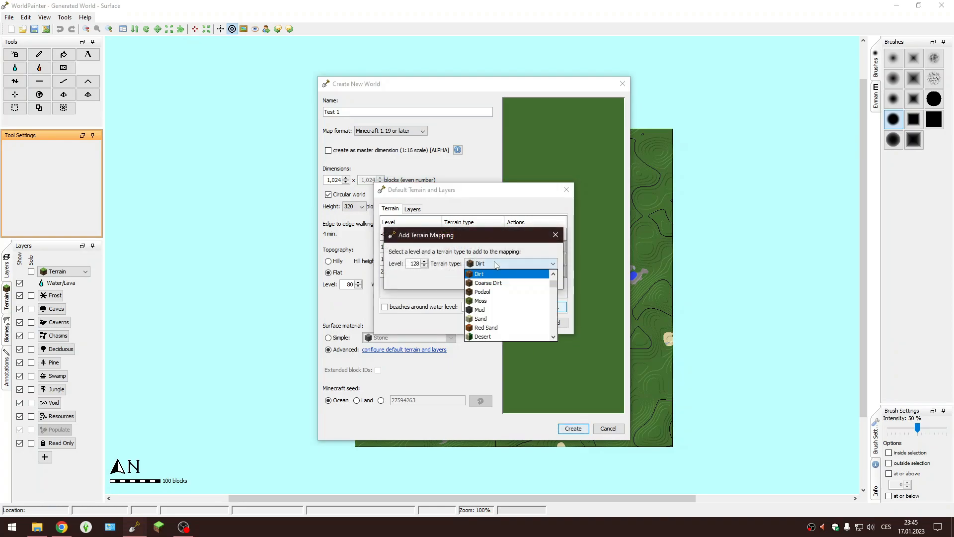
scroll(557, 276, down, 10)
click(556, 236)
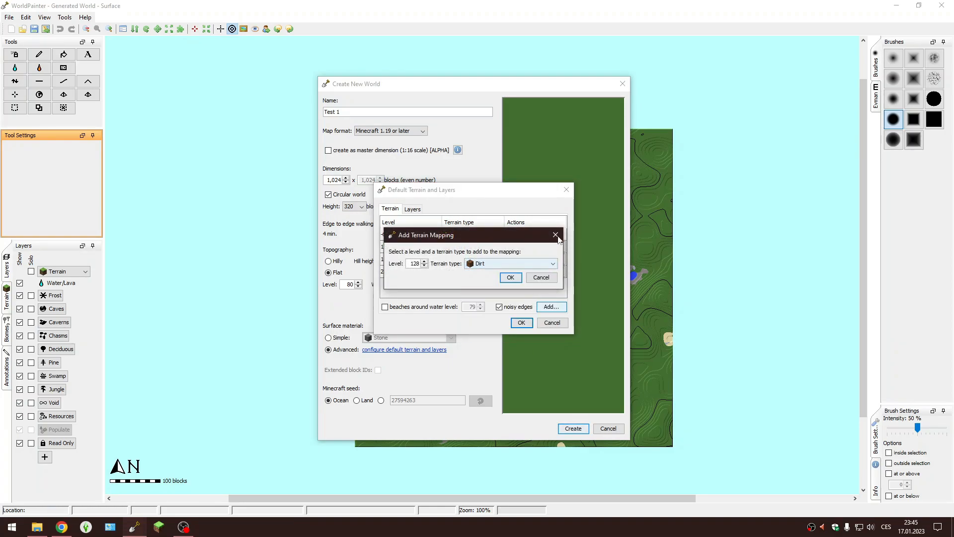
click(556, 236)
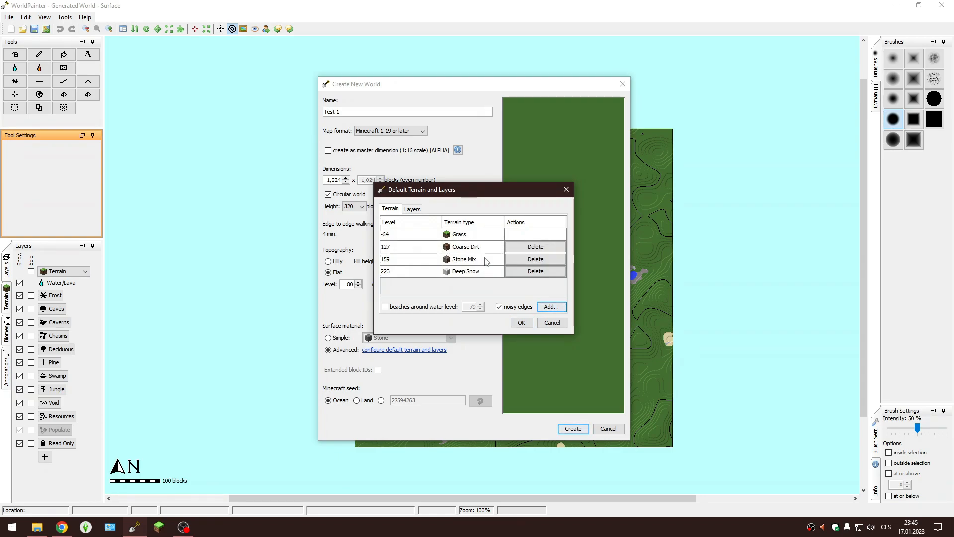
click(560, 325)
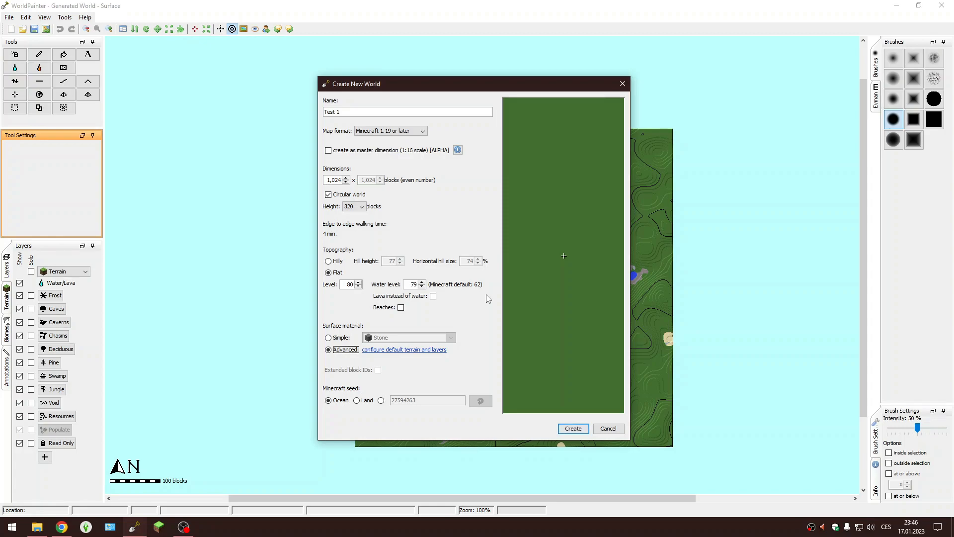
Compare the Ocean, Land and custom Minecraft seed options, and choose the Land seed
click(364, 401)
click(338, 401)
click(366, 401)
click(381, 400)
click(368, 401)
click(340, 401)
click(365, 401)
click(331, 401)
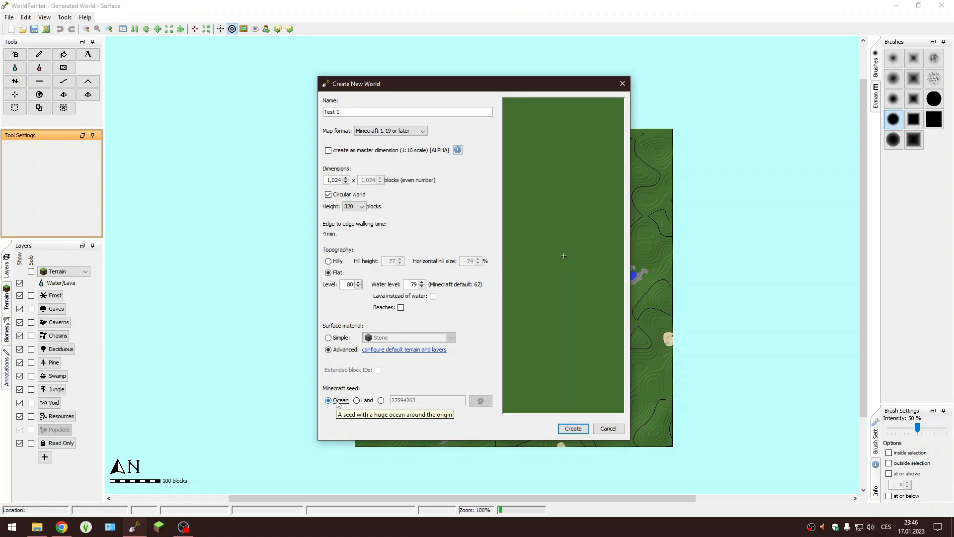
click(365, 401)
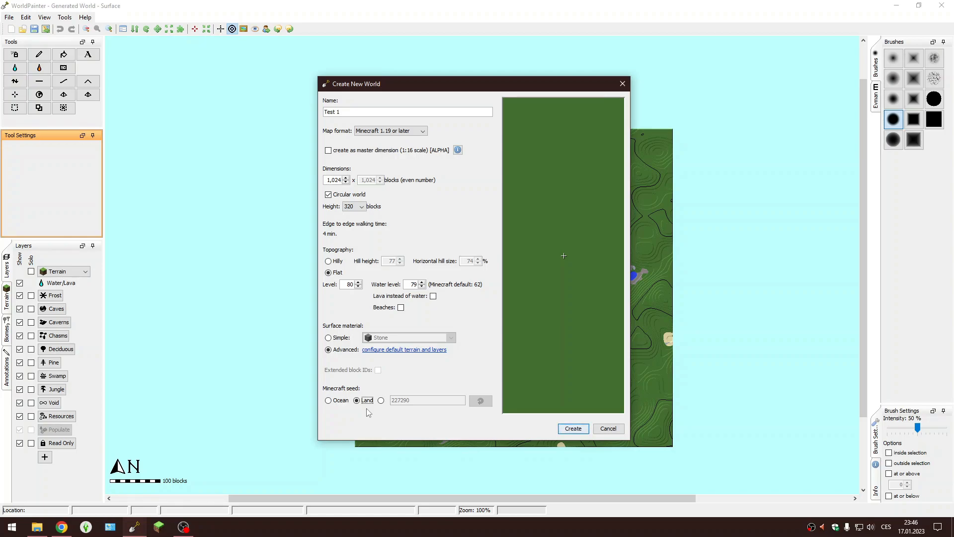
Return the surface material to Simple with Stone, keep the Land seed, and create the world
click(342, 339)
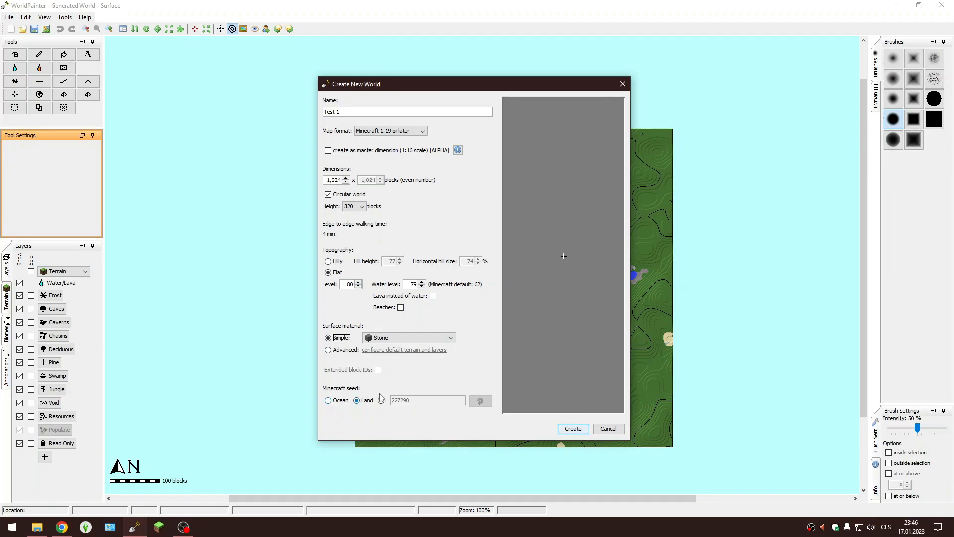
click(328, 400)
click(357, 400)
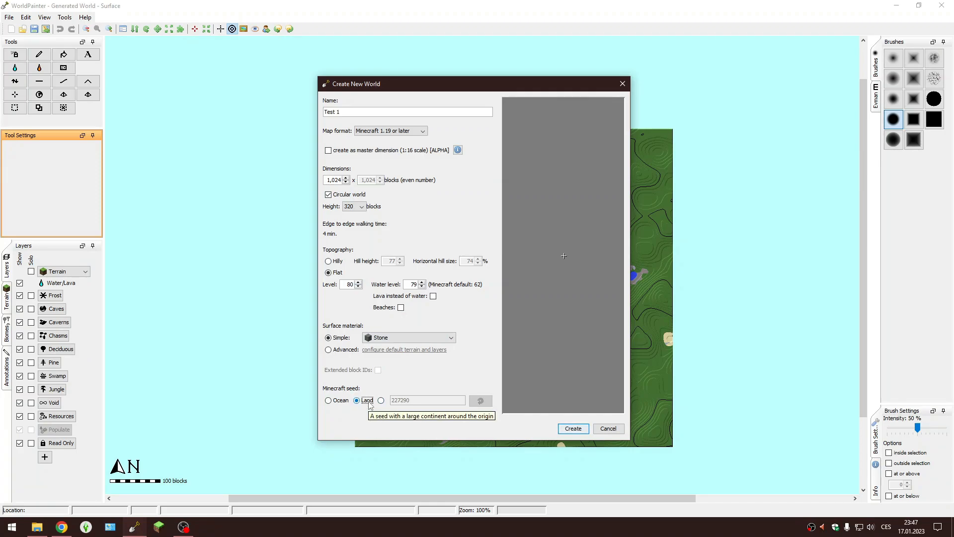
click(573, 429)
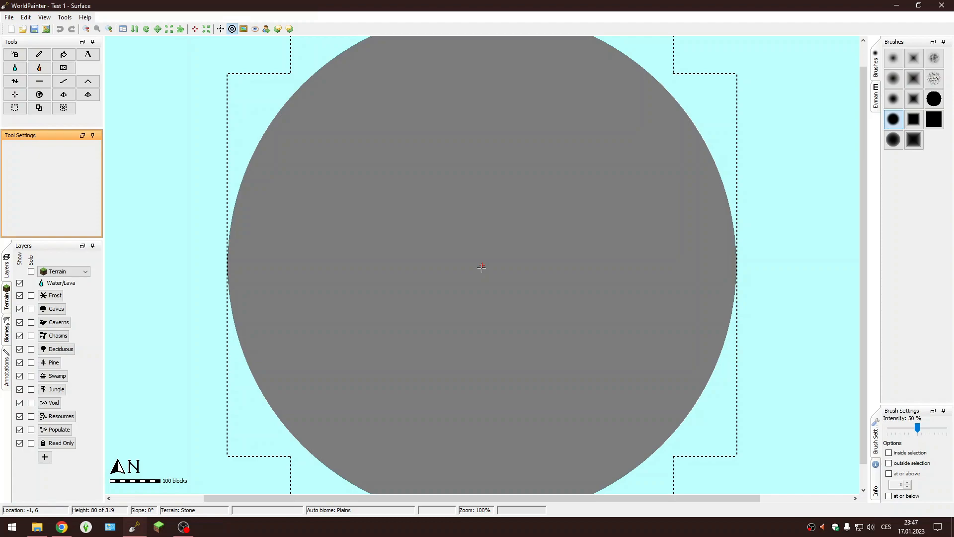
Examine the new circular stone world at 50 % and 100 % zoom
scroll(481, 267, down, 1)
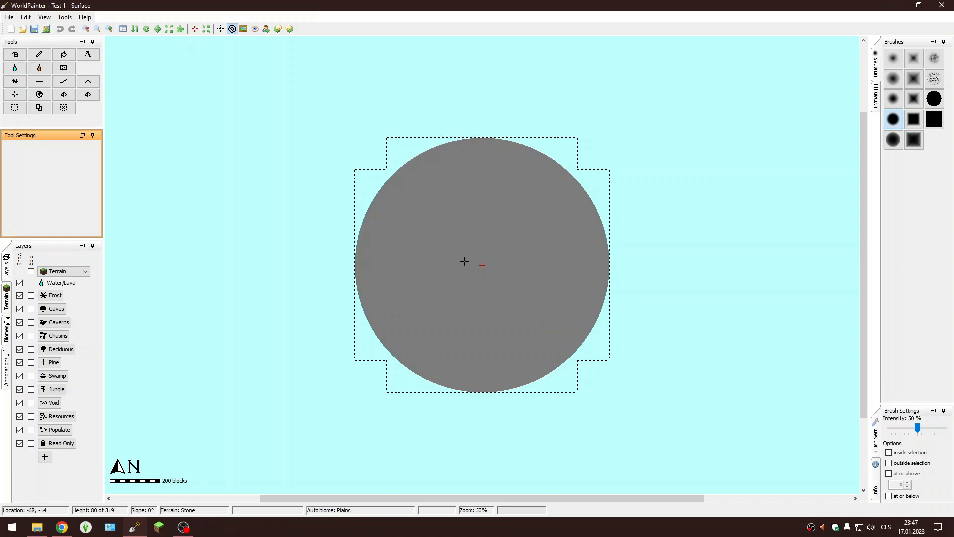
scroll(480, 258, up, 1)
scroll(480, 258, down, 1)
scroll(480, 258, up, 1)
scroll(480, 258, down, 1)
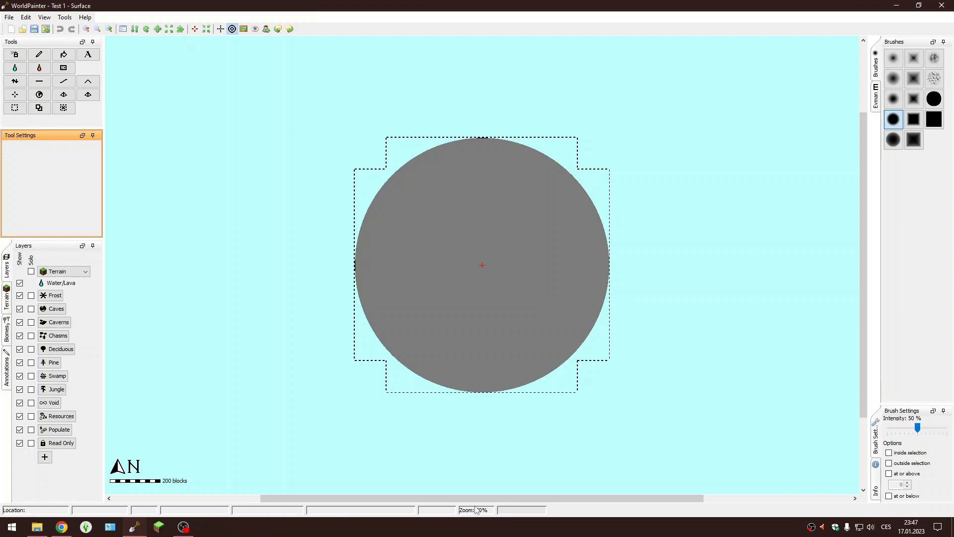
scroll(463, 386, up, 1)
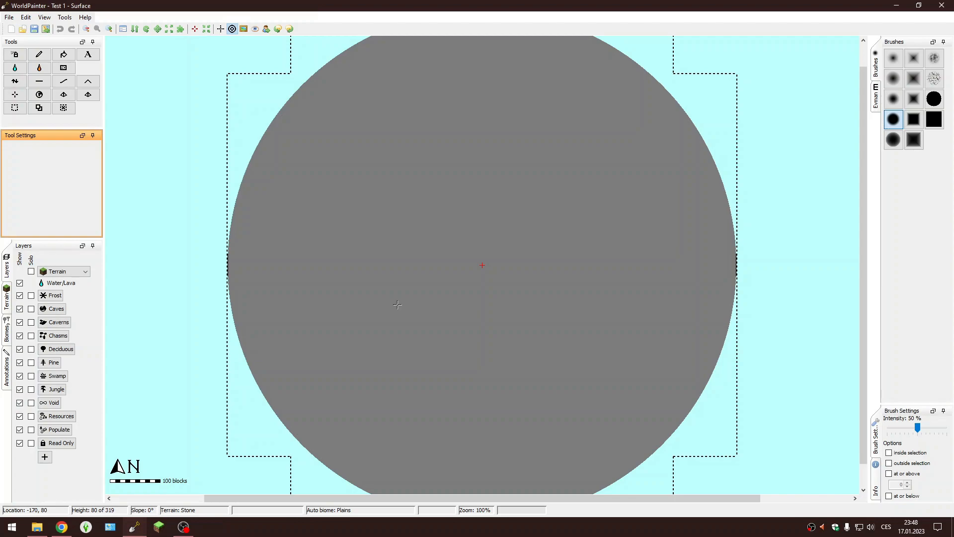
drag(863, 402, 863, 372)
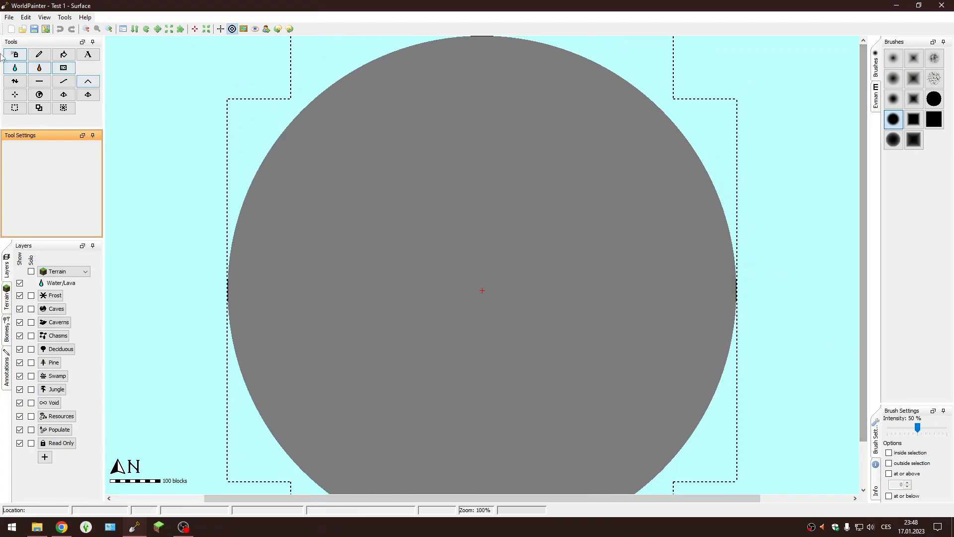
Browse the saved worlds Ashlake mountains and Quick try Island, and leave without opening either
click(6, 19)
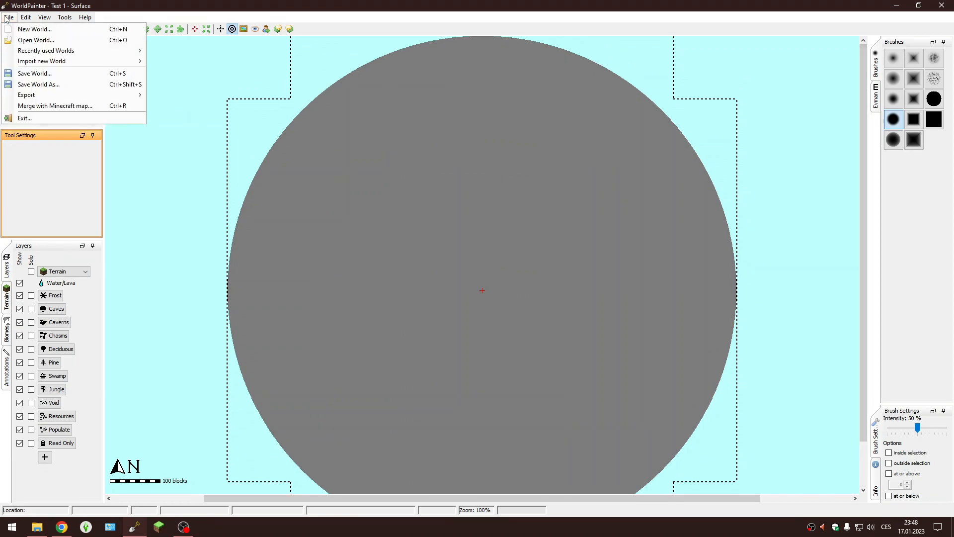
click(32, 40)
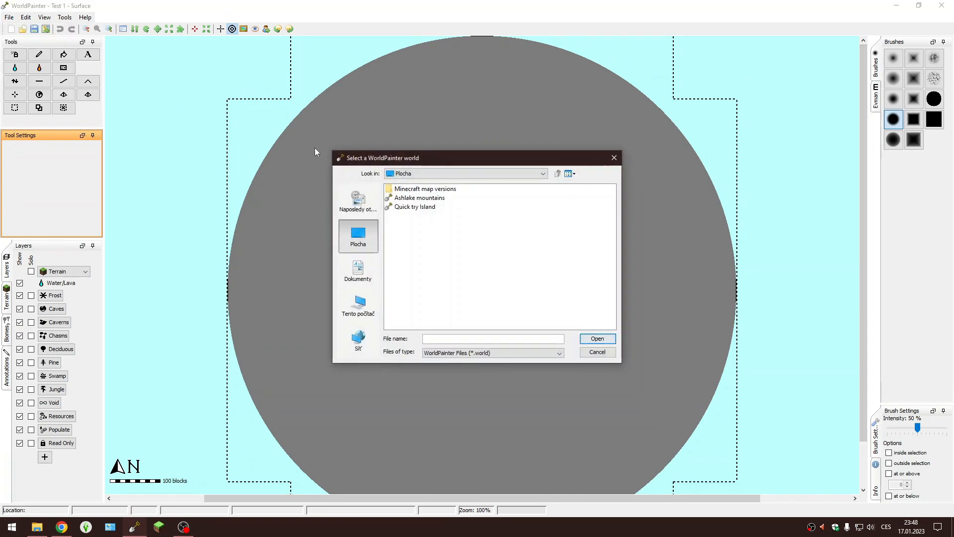
click(413, 199)
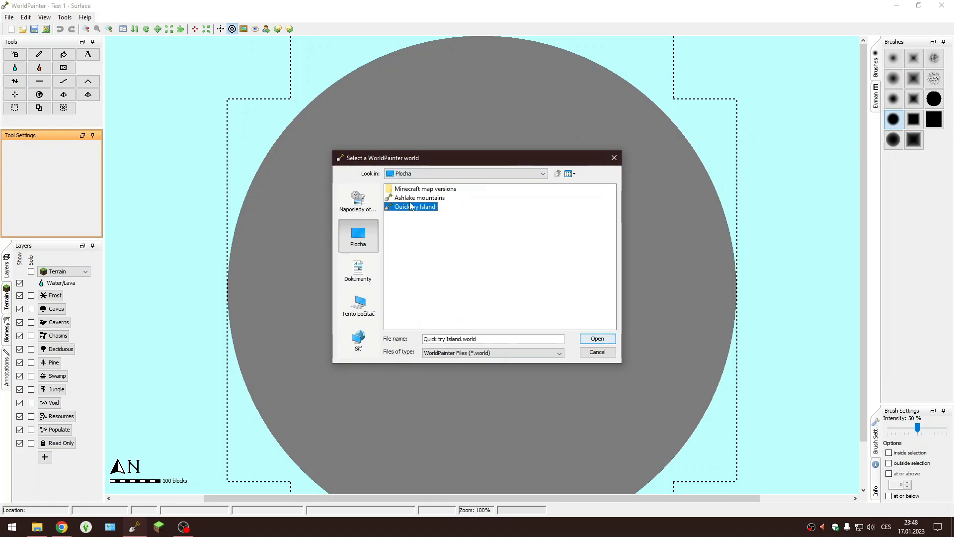
click(411, 207)
click(414, 199)
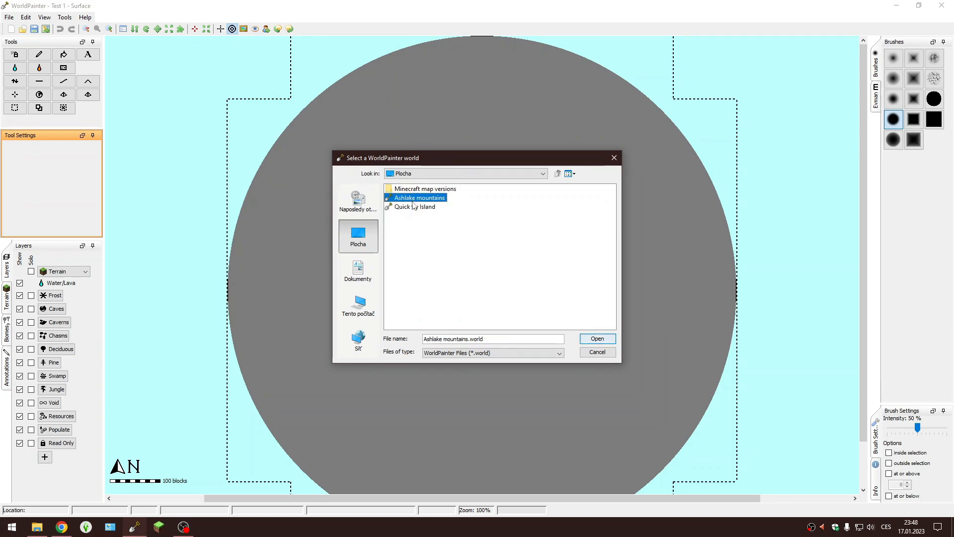
click(613, 159)
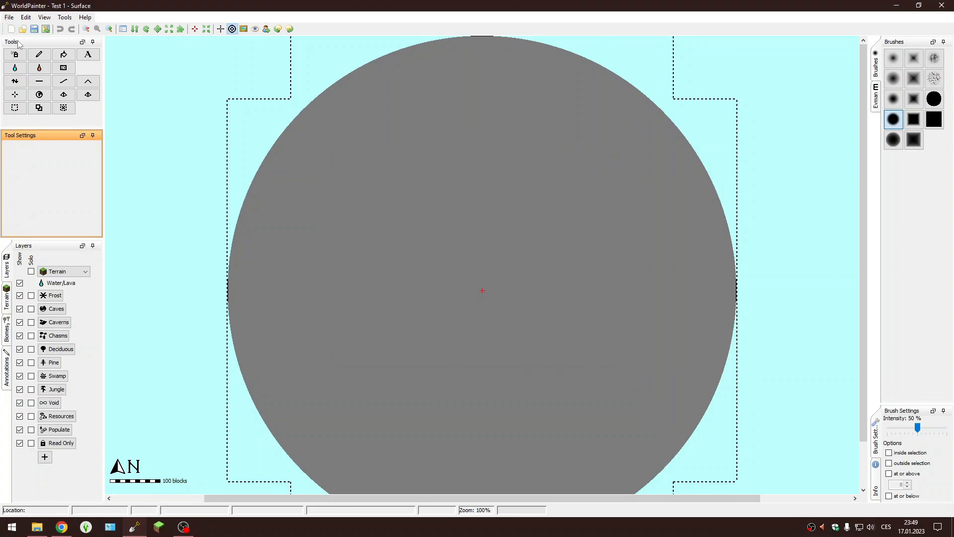
Try merging the world with an existing Minecraft map, and decline the merge
click(9, 17)
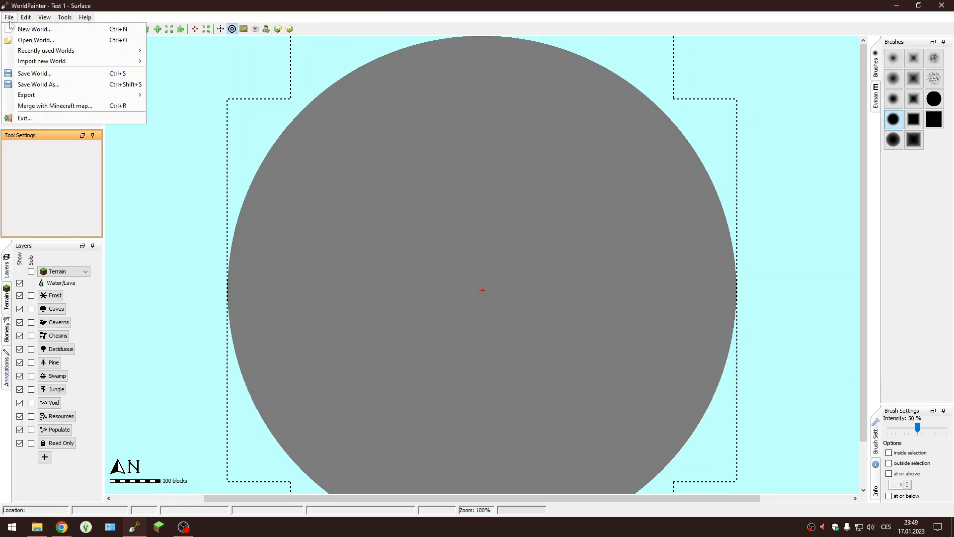
mouse_move(44, 17)
mouse_move(9, 17)
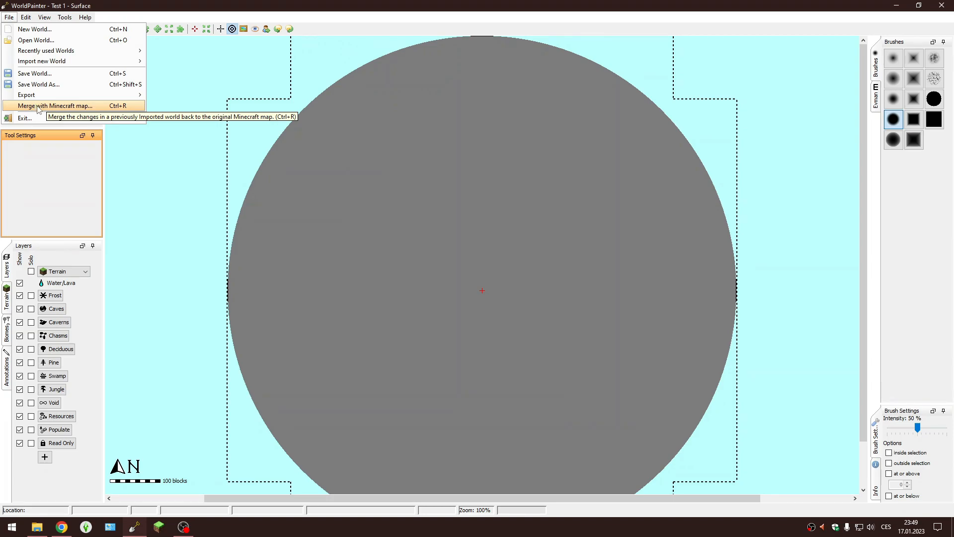
click(39, 106)
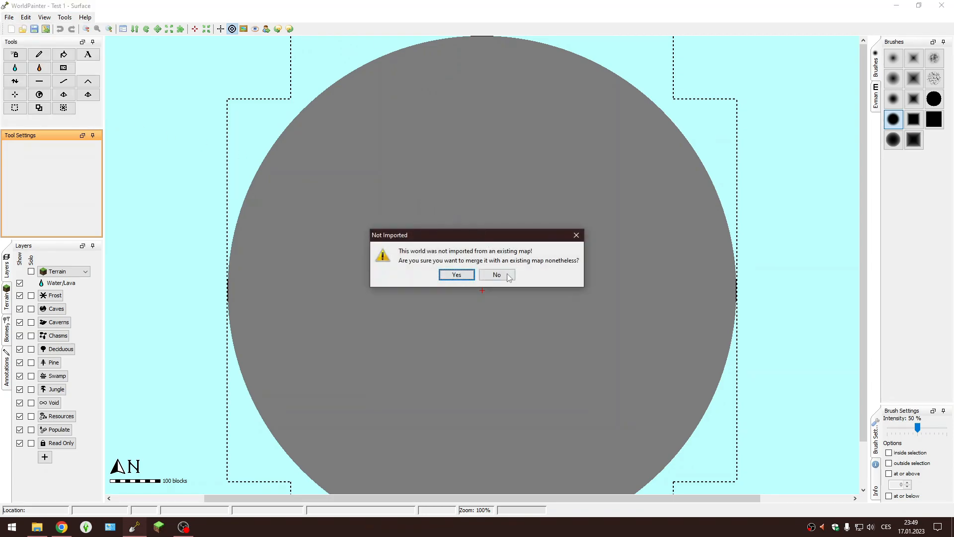
key(Escape)
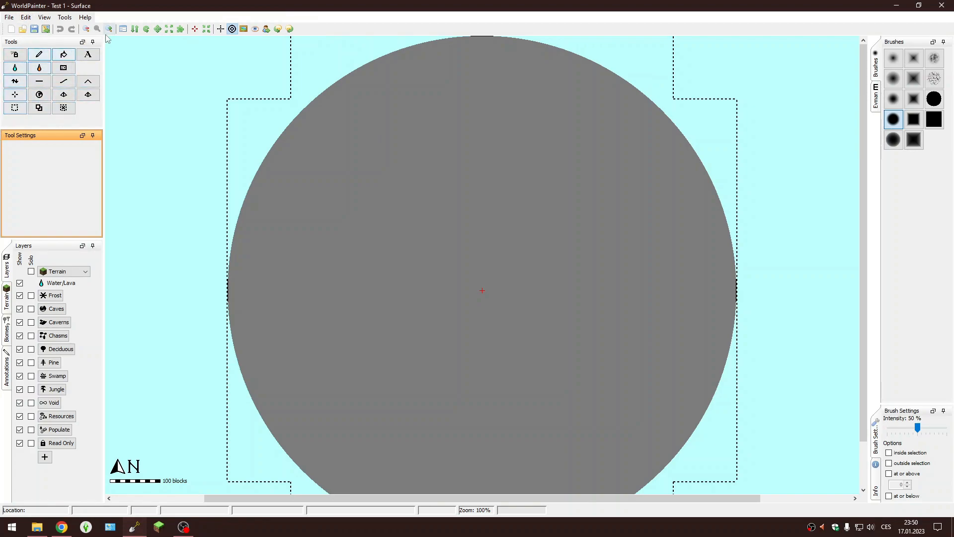
Examine the instructions and options of the editing tools, including Spray Paint, Pencil, Text, Flood with Lava and Height
click(14, 54)
click(40, 55)
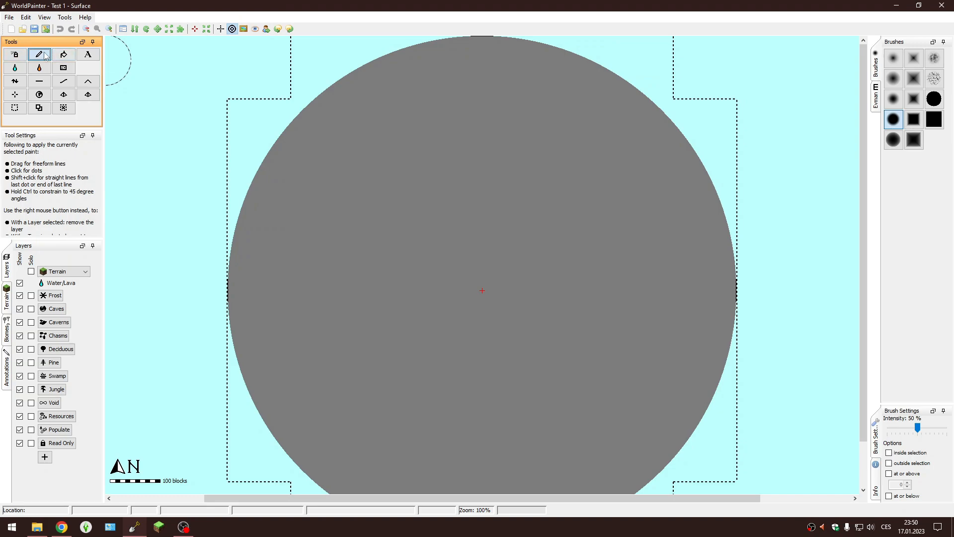
click(63, 55)
click(83, 58)
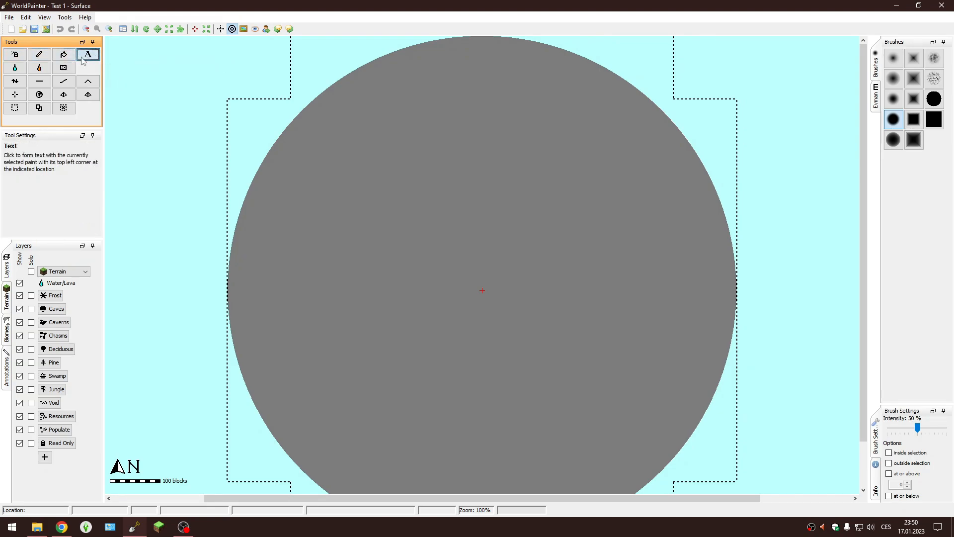
click(15, 68)
click(41, 68)
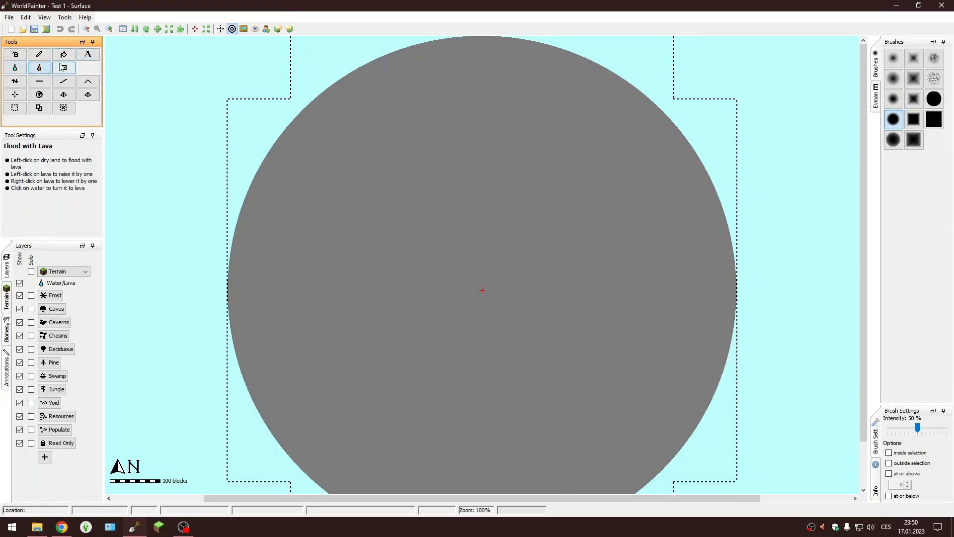
click(64, 68)
click(15, 81)
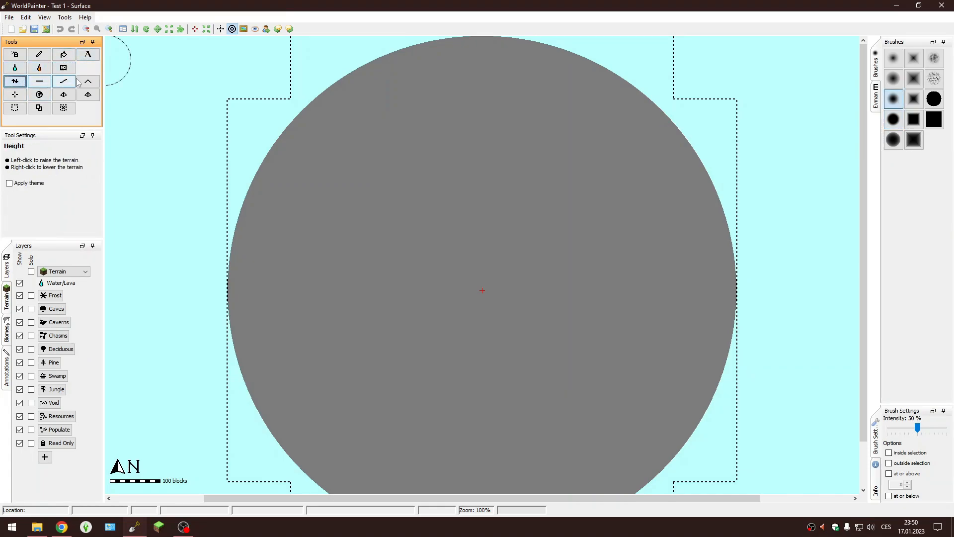
click(15, 54)
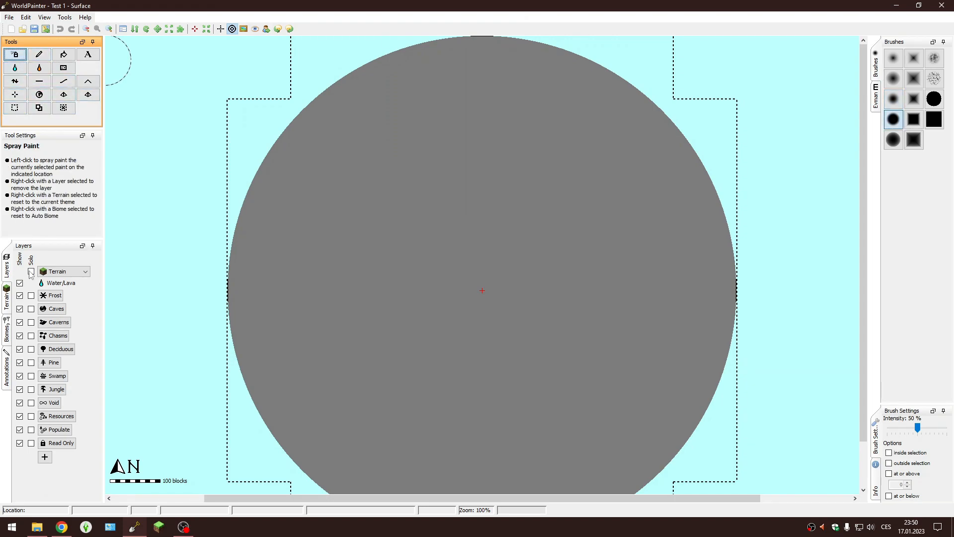
click(43, 58)
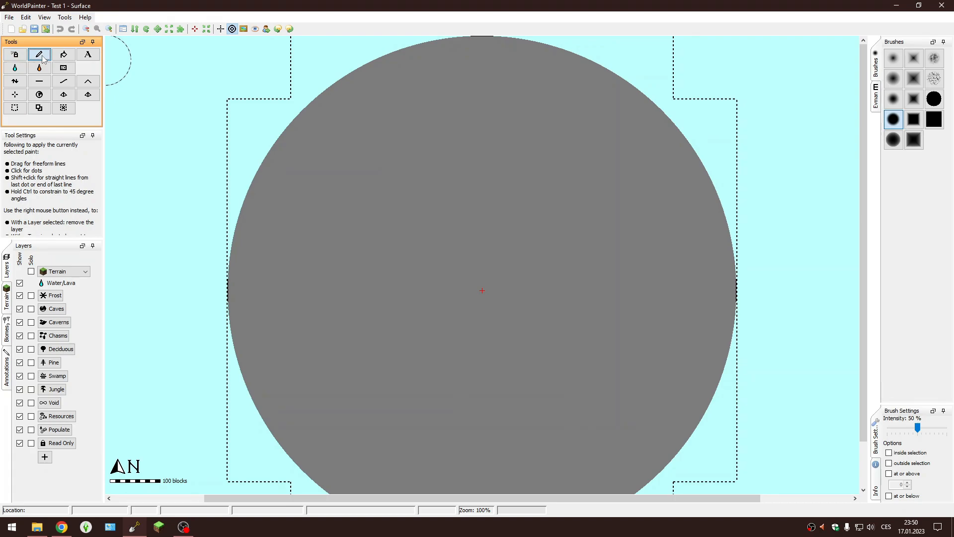
Compare the standard brushes with the Evman custom brush collection
click(876, 99)
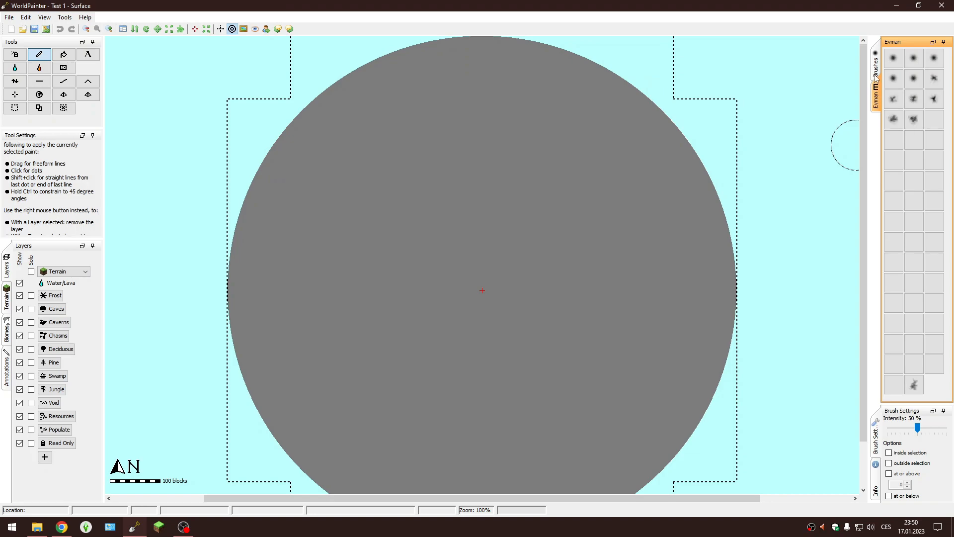
click(876, 74)
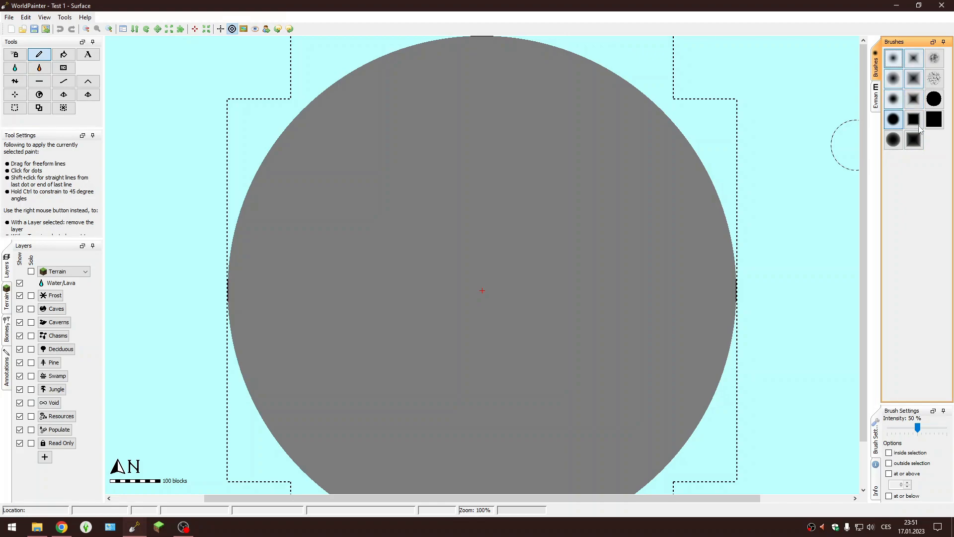
click(876, 97)
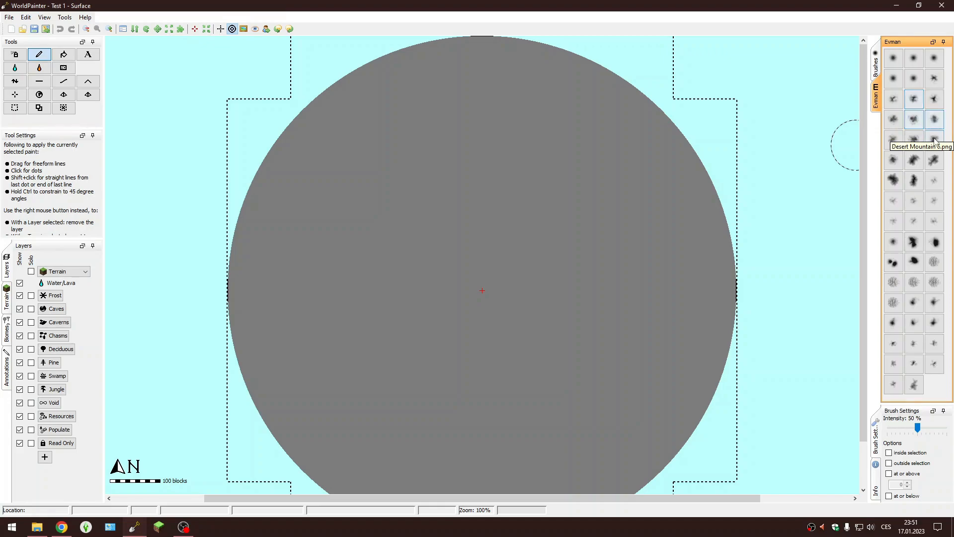
Try two Evman custom brushes on the map with the Pencil, reduce the radius to 83, and switch to Spray Paint
click(914, 123)
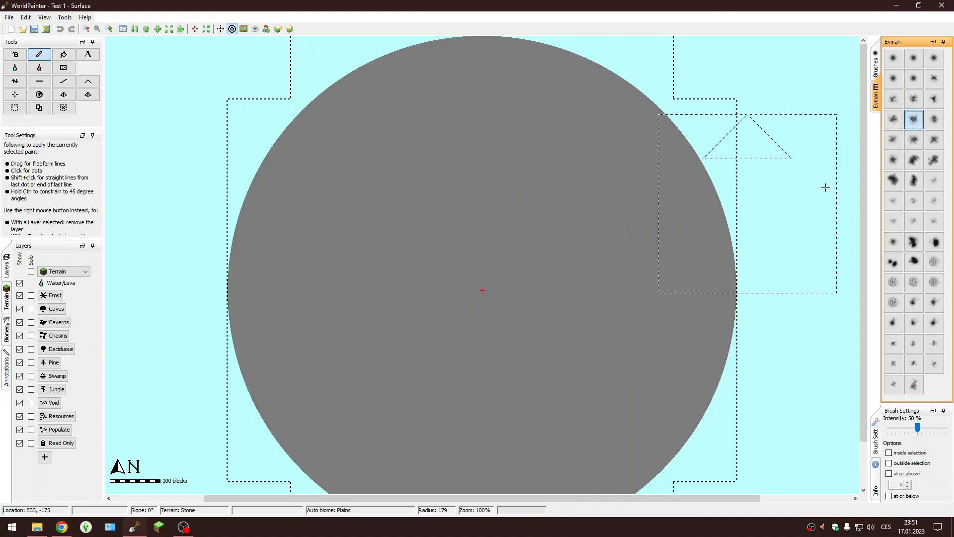
click(913, 160)
scroll(492, 240, down, 6)
scroll(492, 240, down, 1)
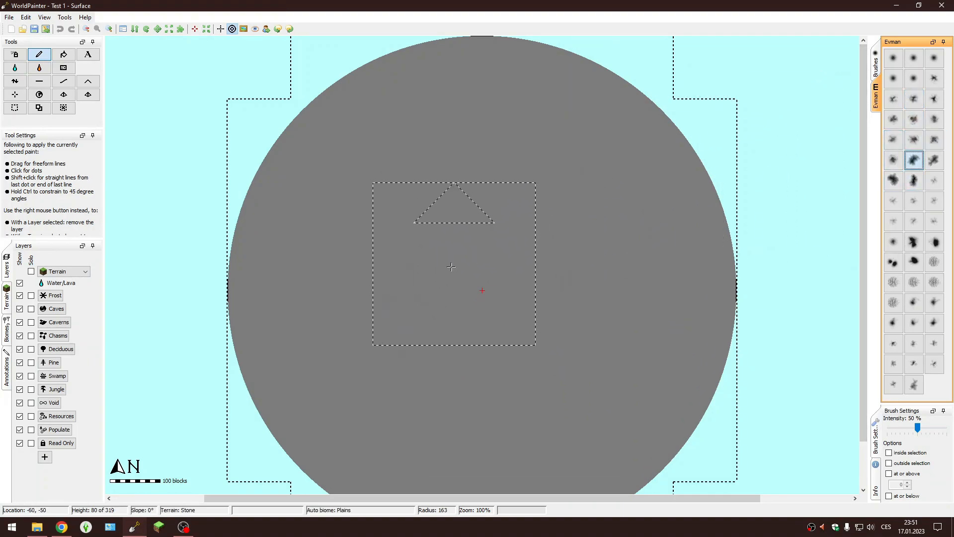
click(29, 52)
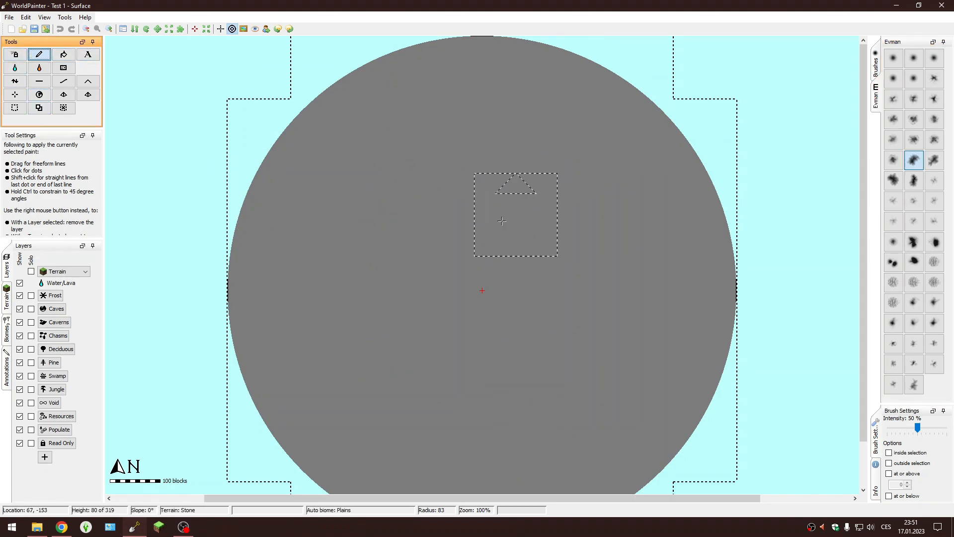
click(14, 54)
scroll(513, 257, down, 1)
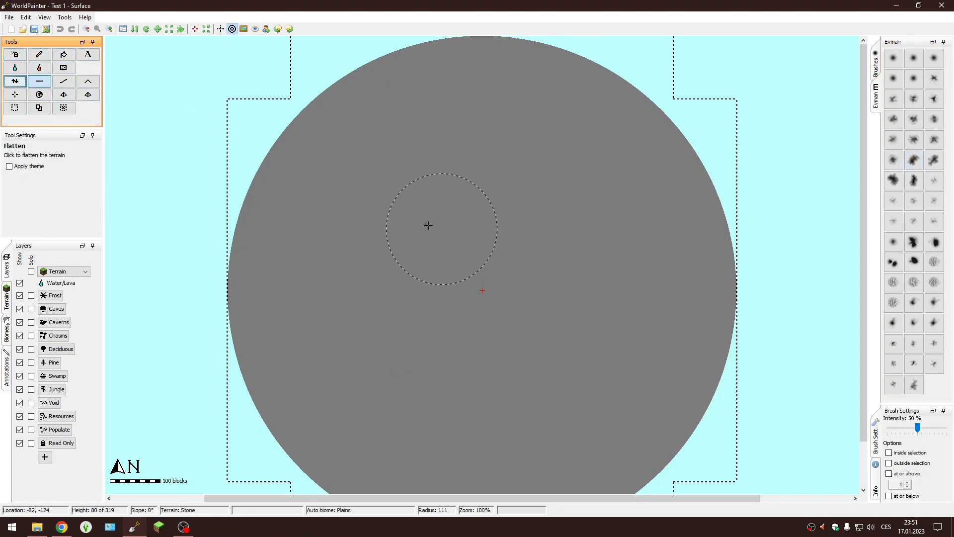
Select the first brush in the sixth row of the Evman set for Flatten and enlarge its radius to 300
click(893, 160)
scroll(482, 287, down, 20)
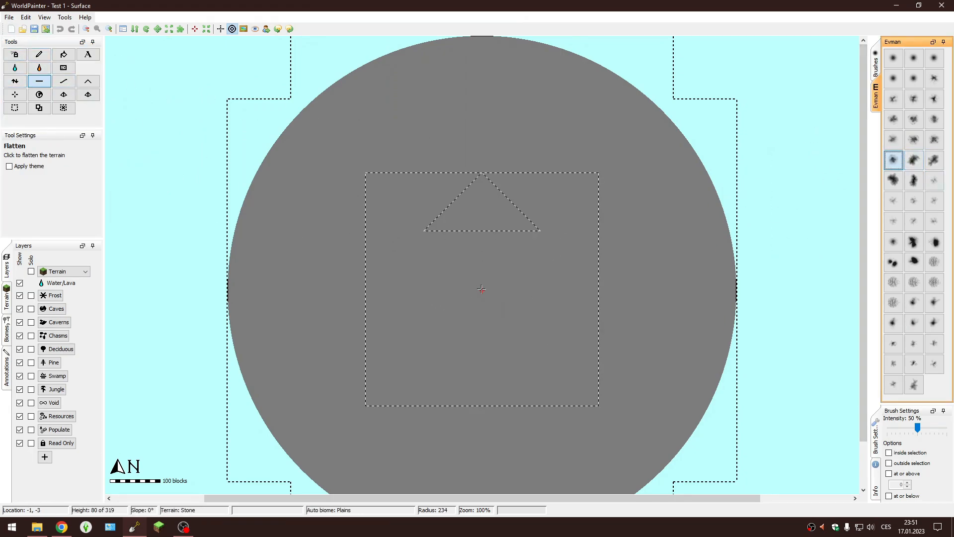
scroll(468, 311, up, 18)
scroll(489, 271, up, 12)
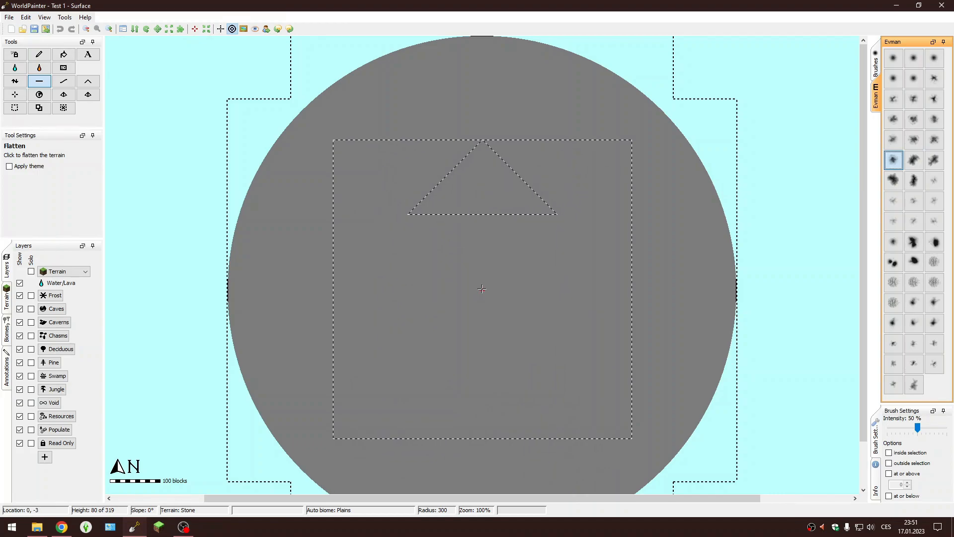
Undock the Brush Settings and float them over the map beside the Evman brushes
ctrl+scroll(482, 288, up, 1)
ctrl+scroll(482, 288, down, 2)
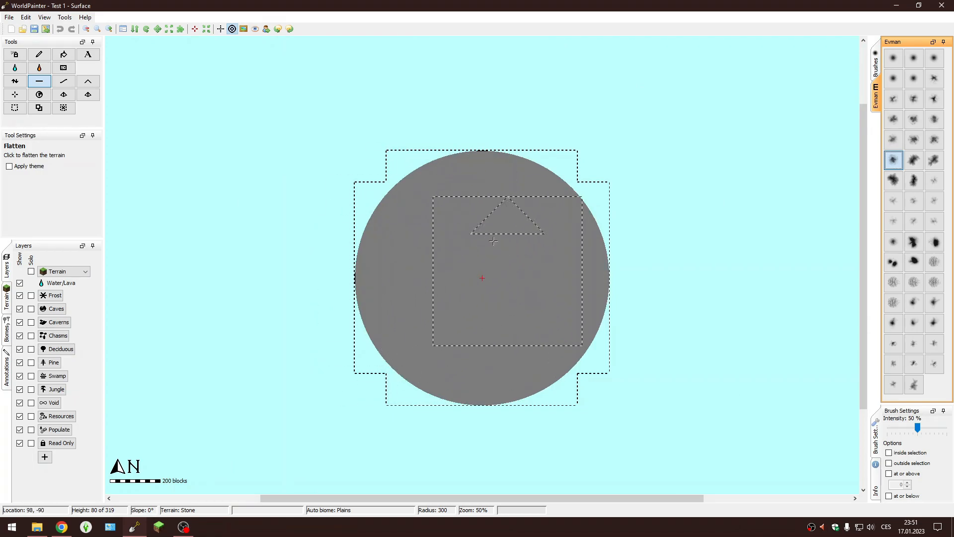
ctrl+scroll(503, 251, up, 1)
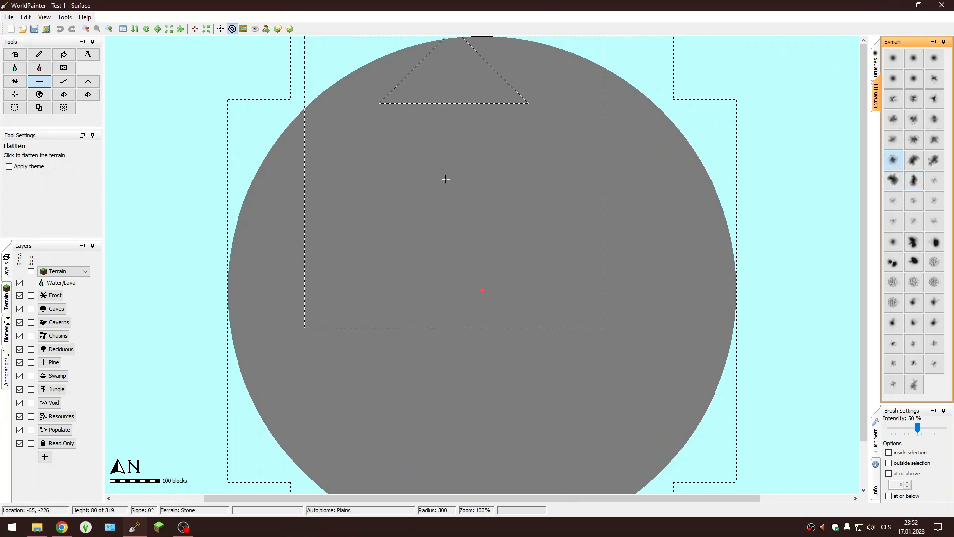
mouse_move(781, 95)
mouse_down()
mouse_move(810, 46)
mouse_move(843, 50)
mouse_up()
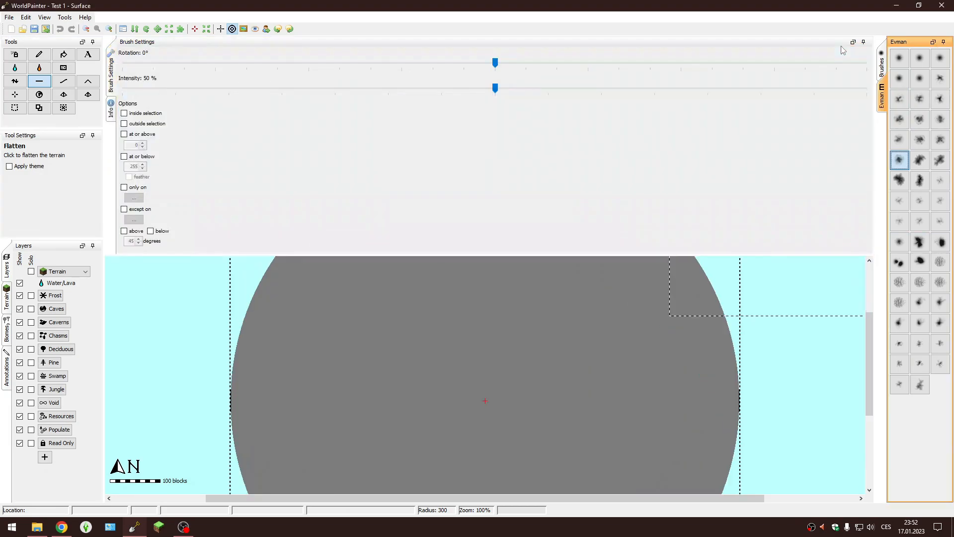
mouse_move(679, 45)
mouse_down()
mouse_move(762, 92)
mouse_move(804, 89)
mouse_move(840, 49)
mouse_move(834, 67)
mouse_up()
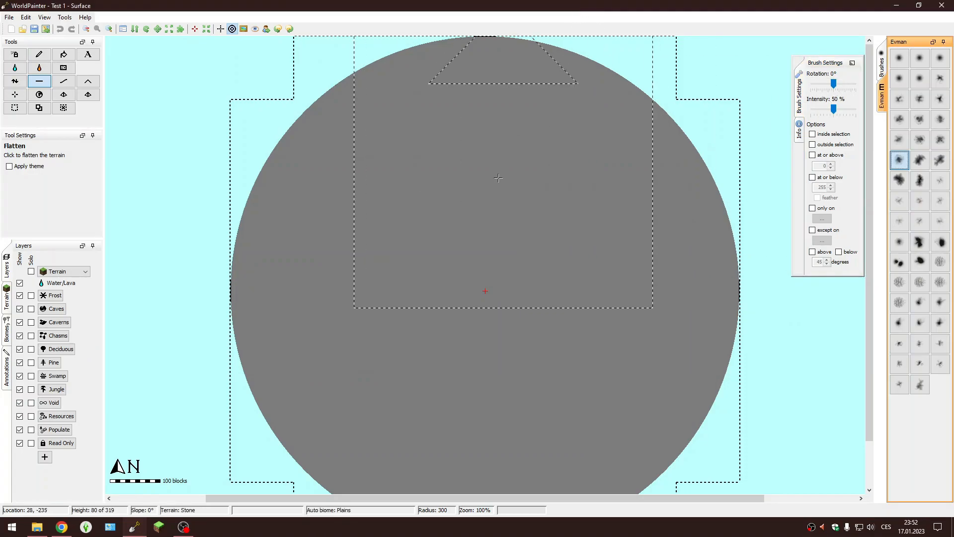
Rotate the brush to 180° and raise its intensity to 100 %
alt+scroll(480, 254, down, 2)
alt+scroll(491, 171, down, 10)
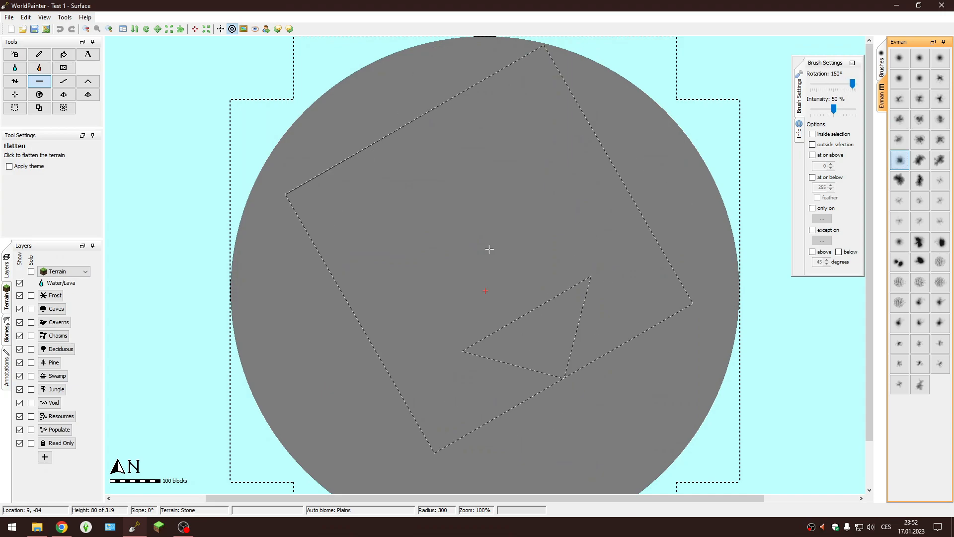
alt+scroll(489, 249, down, 10)
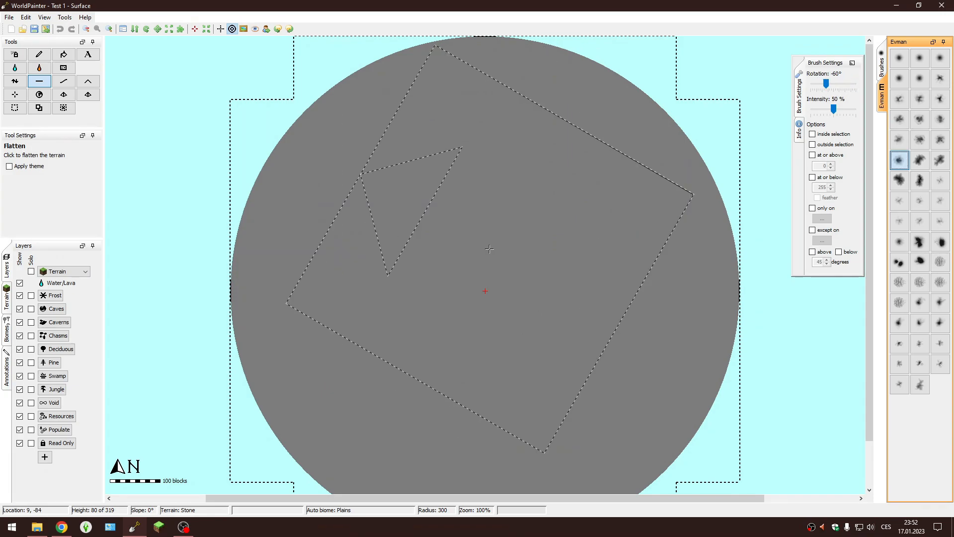
alt+scroll(489, 248, down, 14)
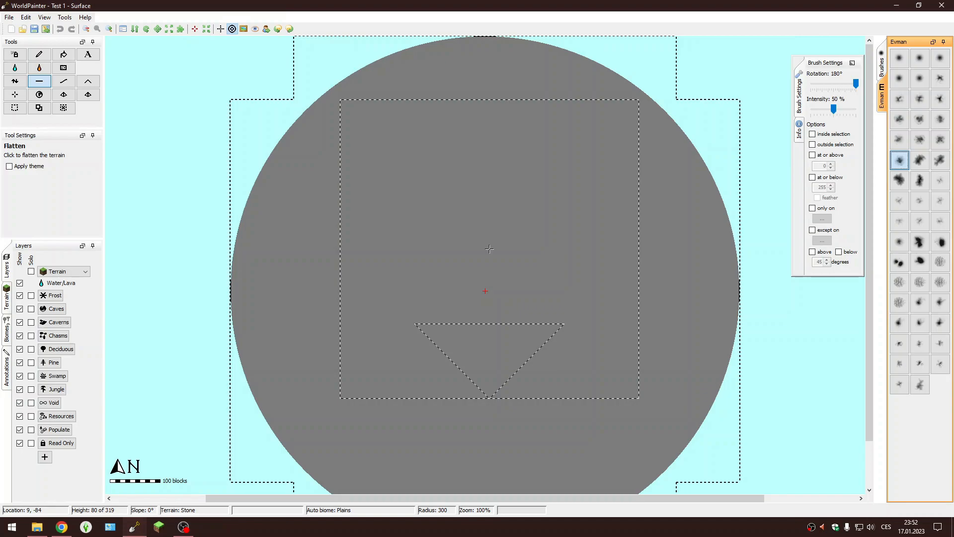
drag(833, 108, 865, 109)
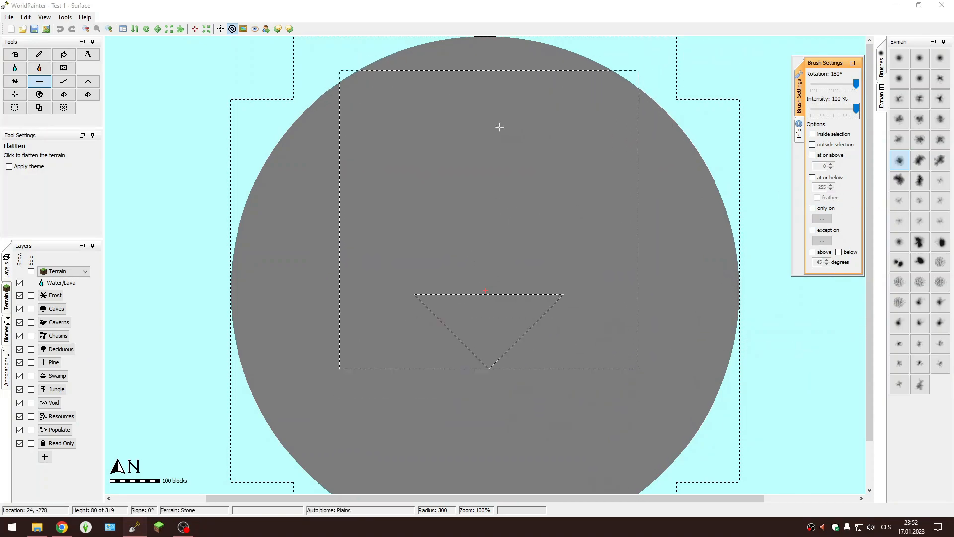
click(487, 9)
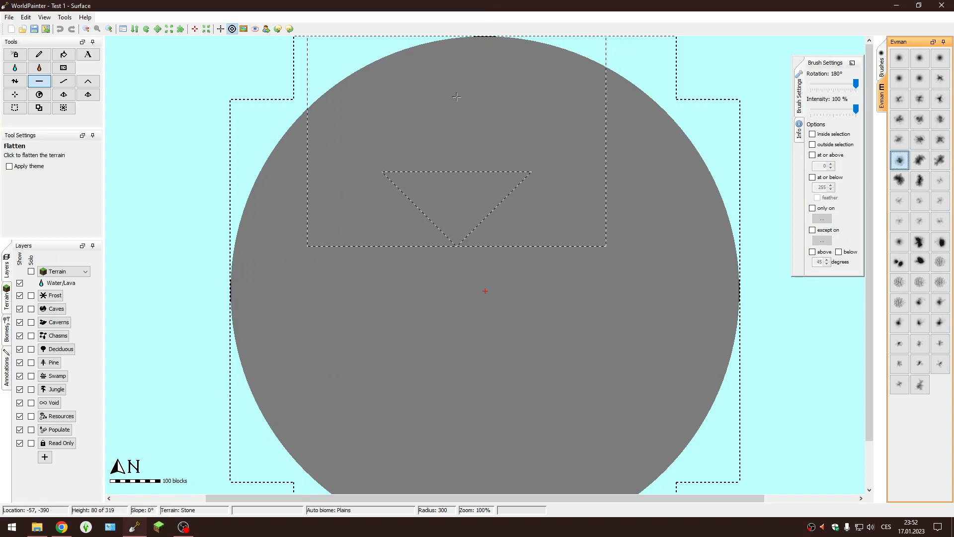
Examine the circular stone world in a maximized 3D view, inspecting its surface and edges, and minimize the view
key(F3)
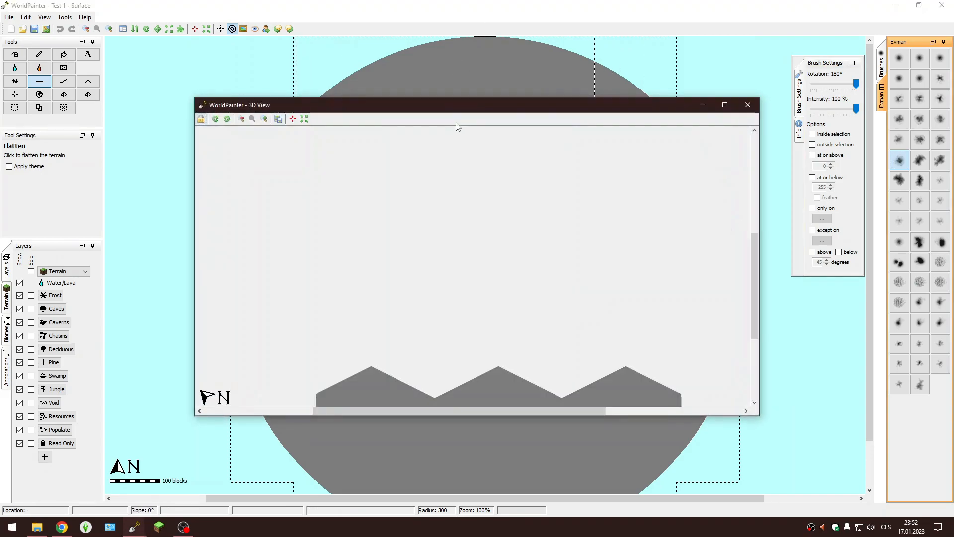
drag(469, 105, 443, 76)
double_click(442, 76)
drag(397, 149, 425, 201)
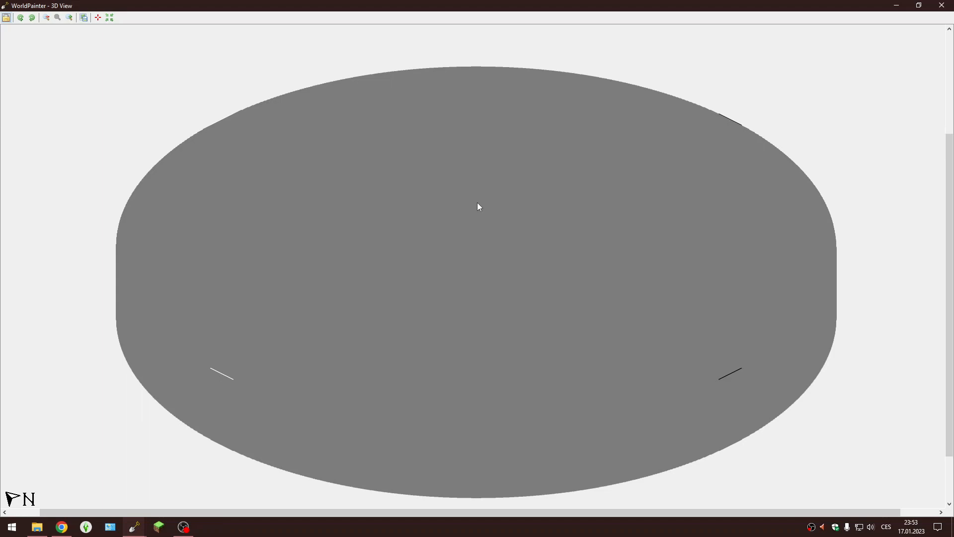
scroll(376, 252, up, 1)
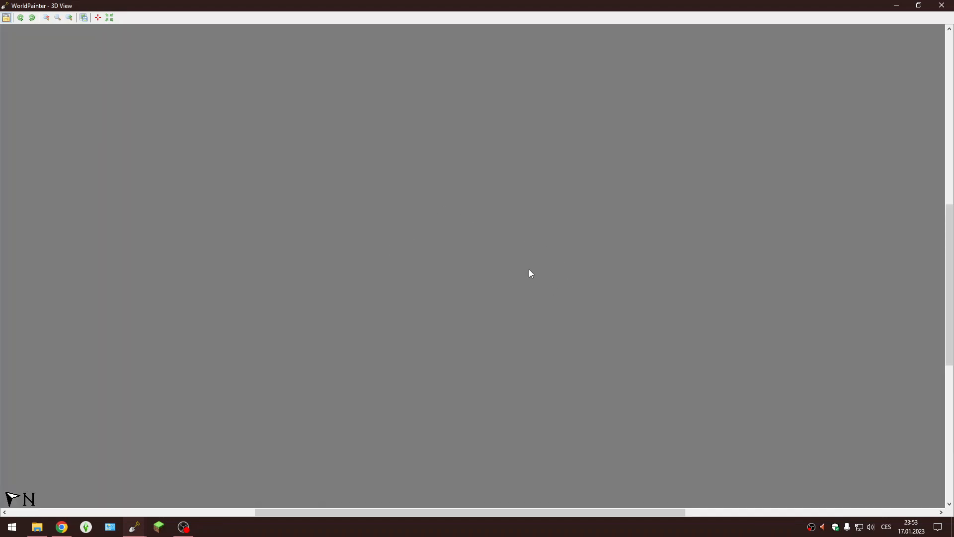
drag(538, 277, 457, 220)
drag(526, 321, 397, 194)
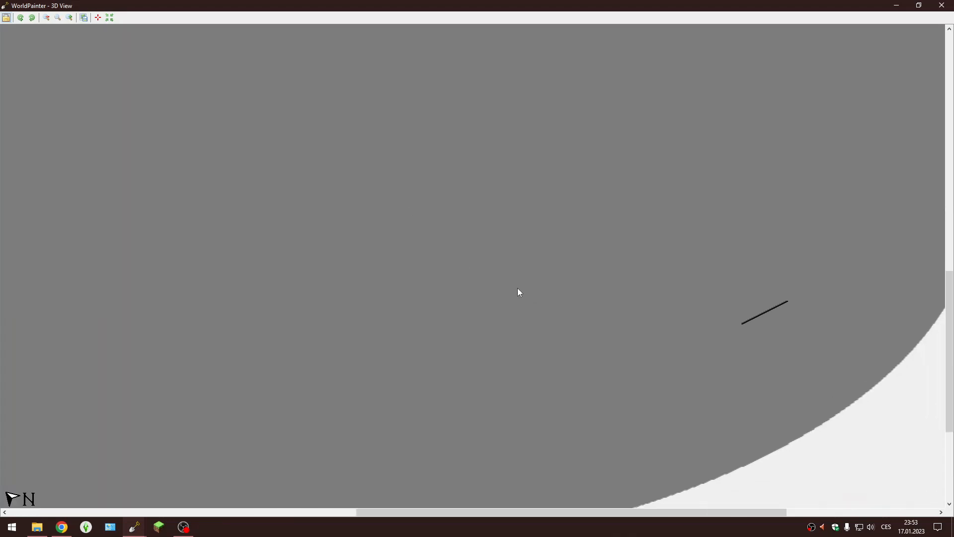
drag(526, 294, 326, 283)
scroll(426, 243, down, 1)
drag(405, 220, 456, 289)
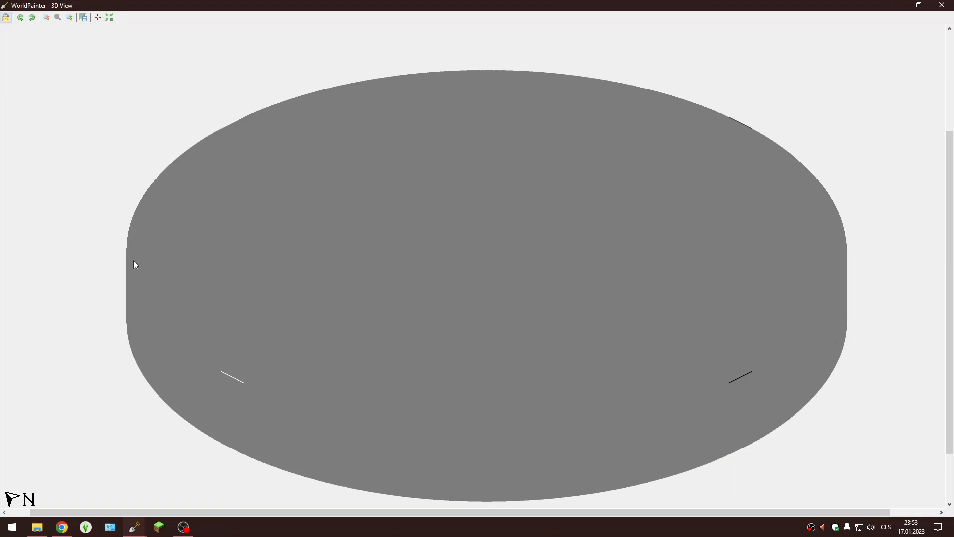
click(897, 5)
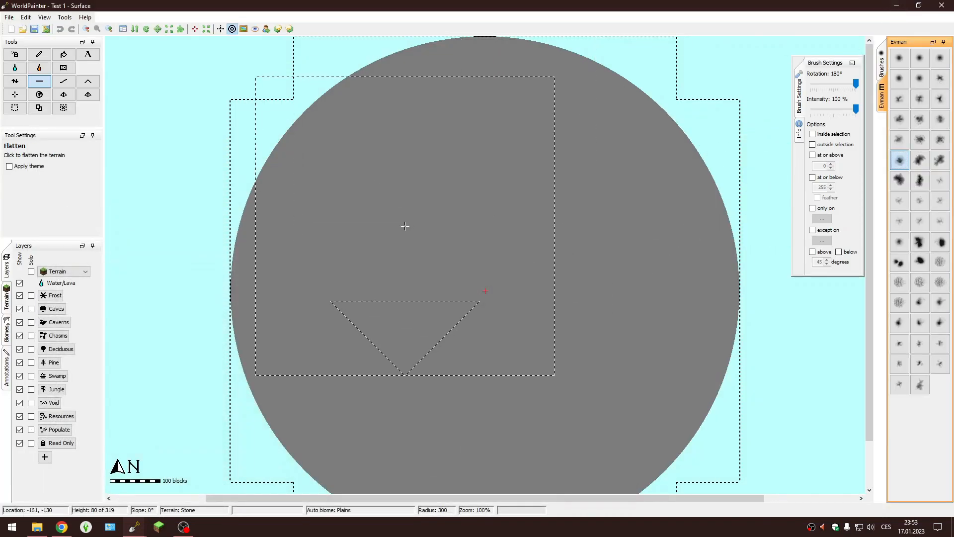
Switch to the second brush in the sixth Evman row, reset its rotation to 0°, and set its radius to 177
scroll(404, 226, down, 7)
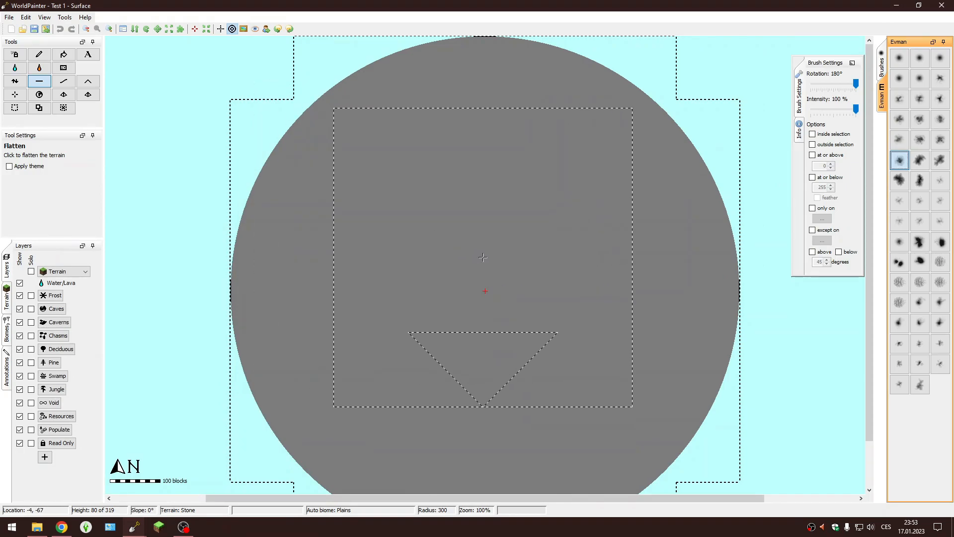
scroll(482, 257, down, 1)
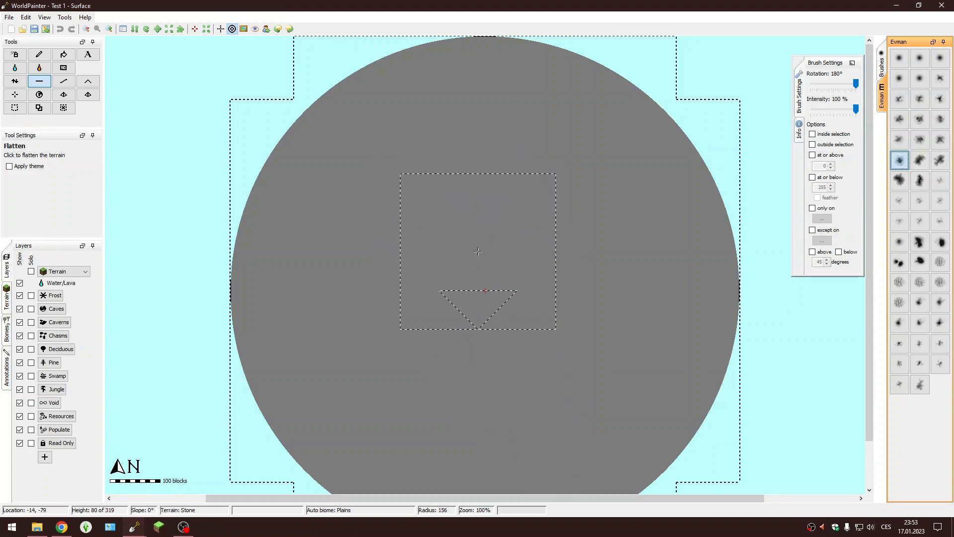
click(919, 160)
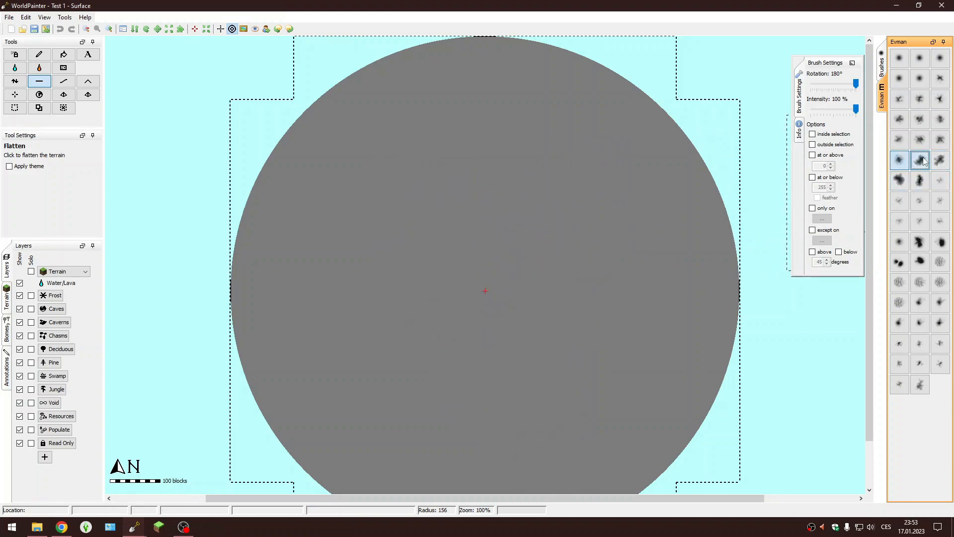
drag(855, 84, 833, 91)
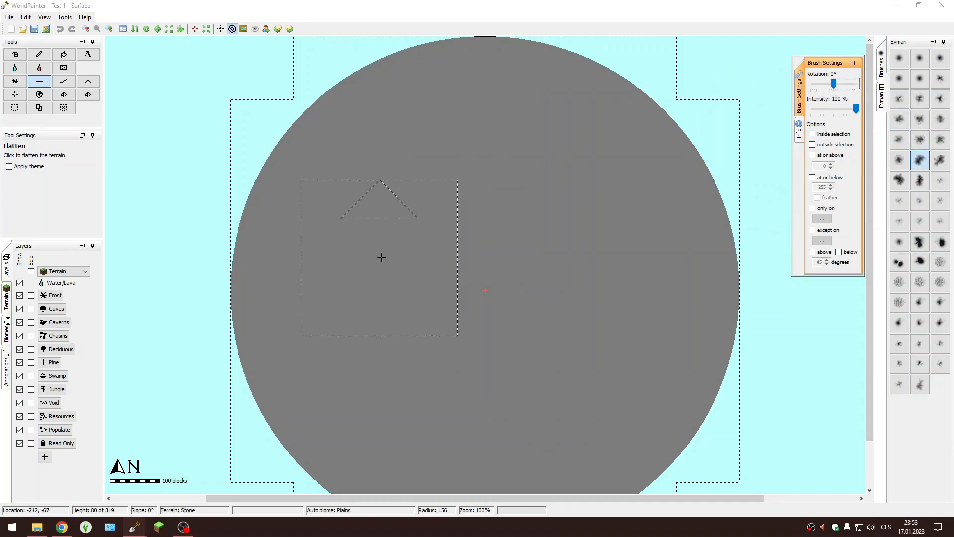
scroll(445, 239, up, 2)
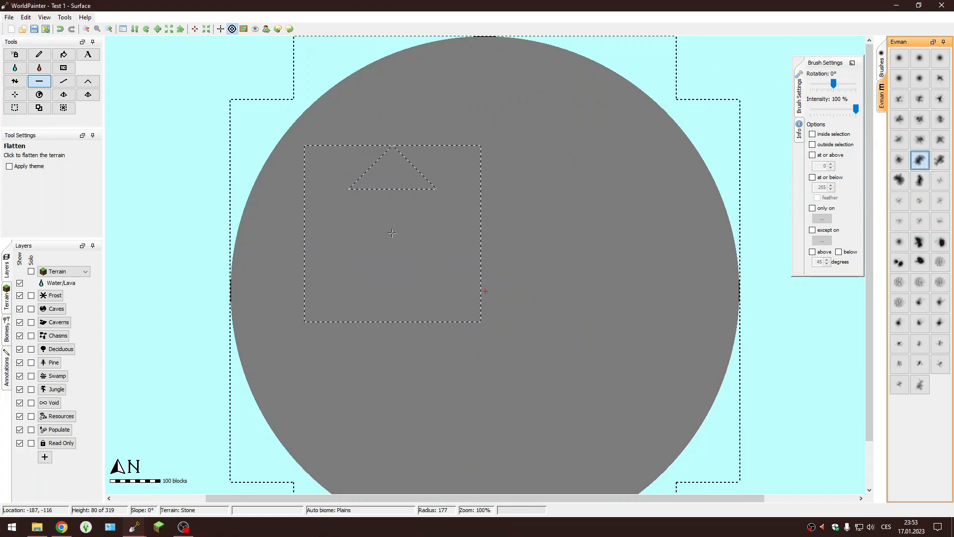
Raise the terrain faintly with the Height tool in the northwest part of the stone disc and compare it in the 3D view
click(15, 81)
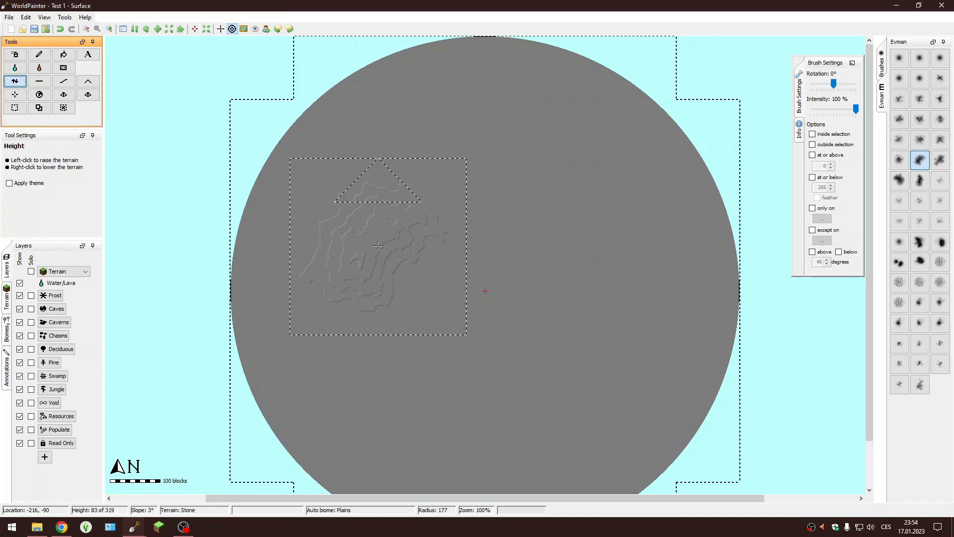
key(alt+Tab)
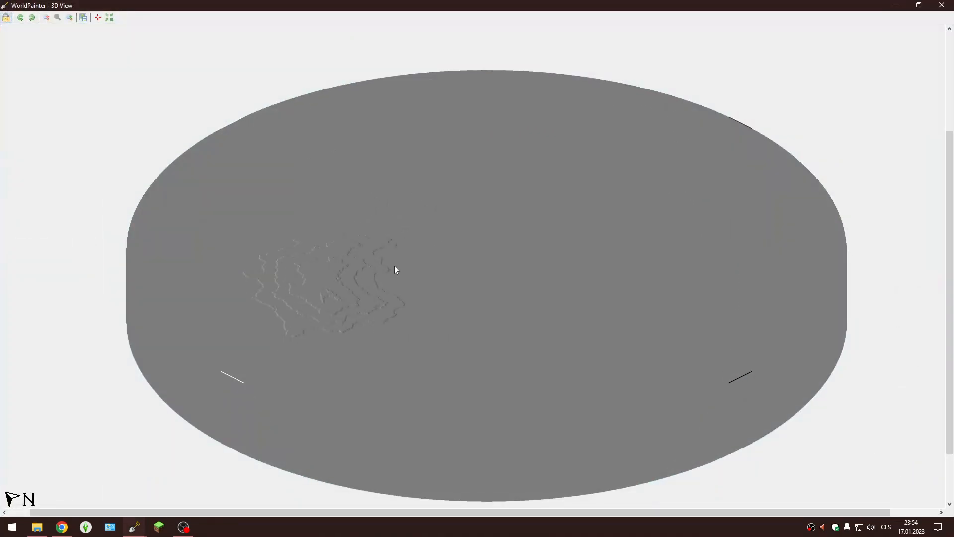
mouse_move(394, 266)
mouse_down()
mouse_move(404, 242)
mouse_move(401, 256)
mouse_up()
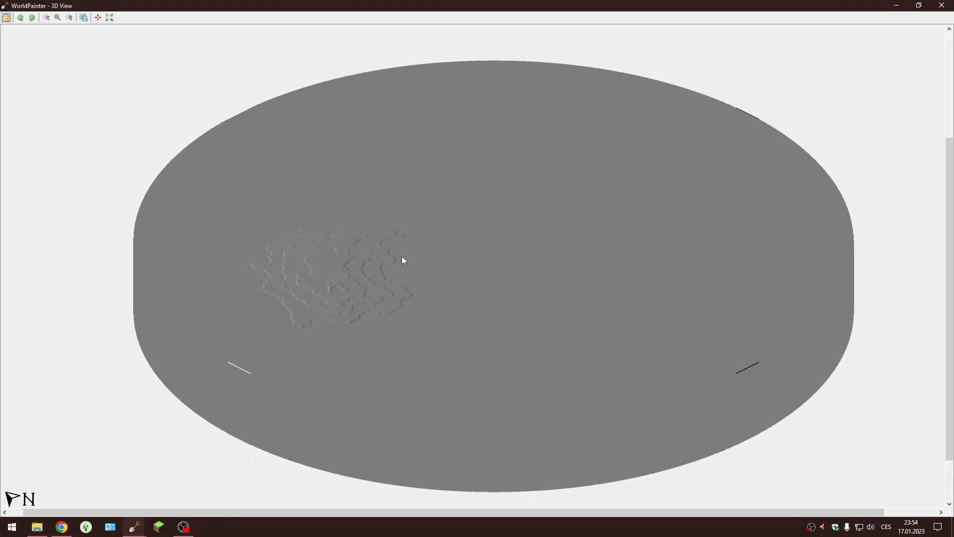
key(alt+Tab)
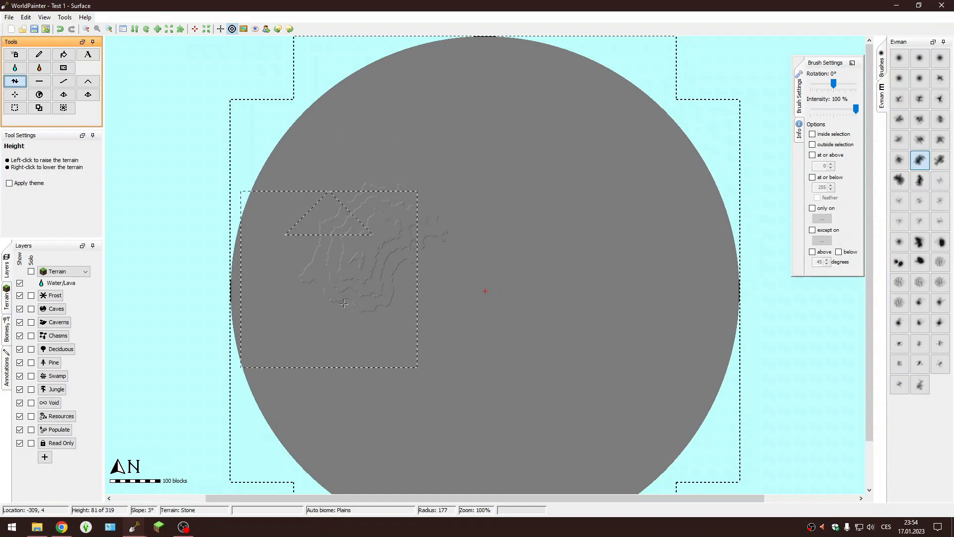
key(alt+Tab)
key(alt+Tab)
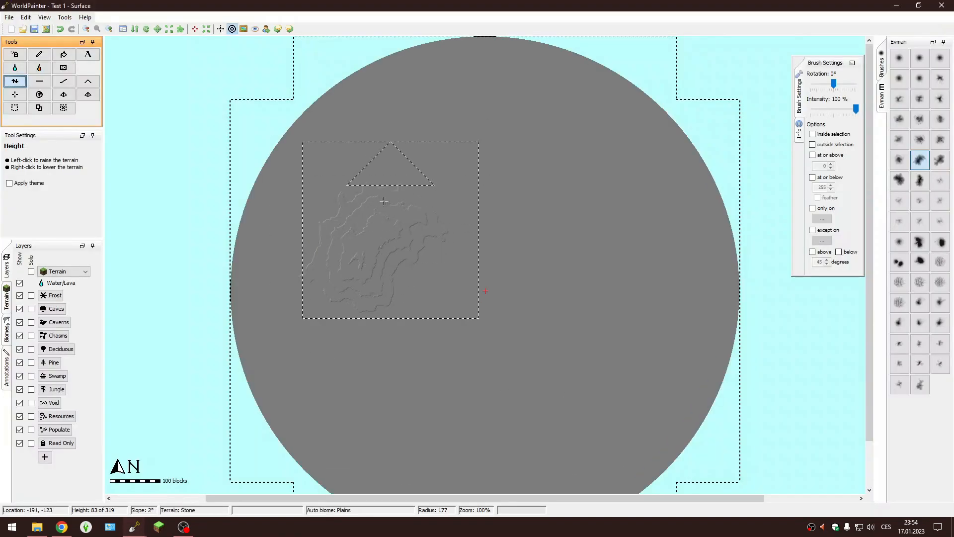
Undo the faint terrain raise, redo it for comparison, and undo it again to leave the disc flat
key(ctrl+z)
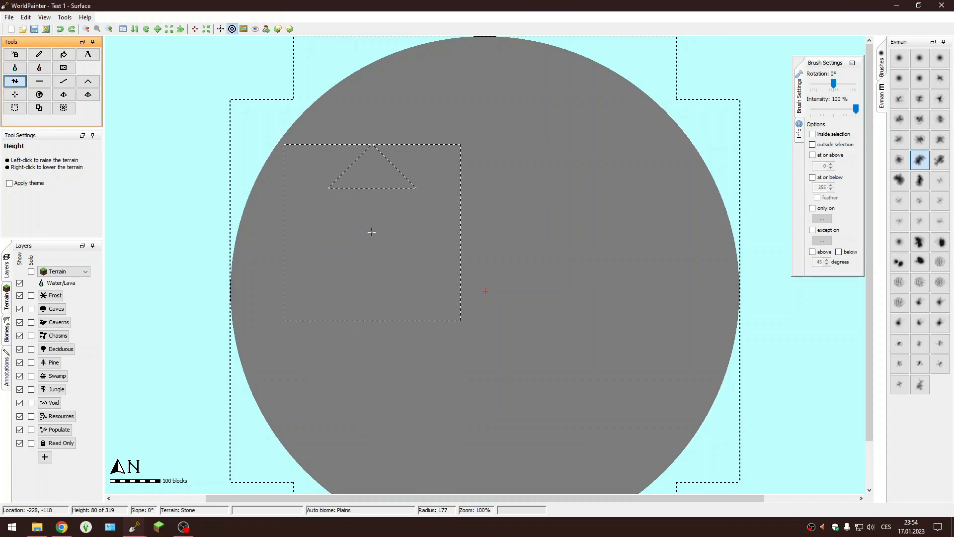
click(59, 30)
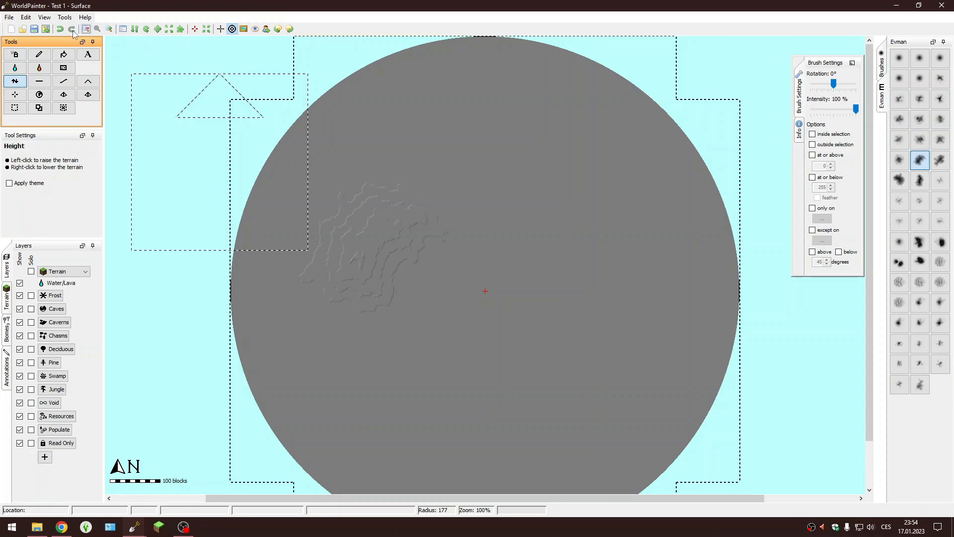
click(62, 31)
click(62, 31)
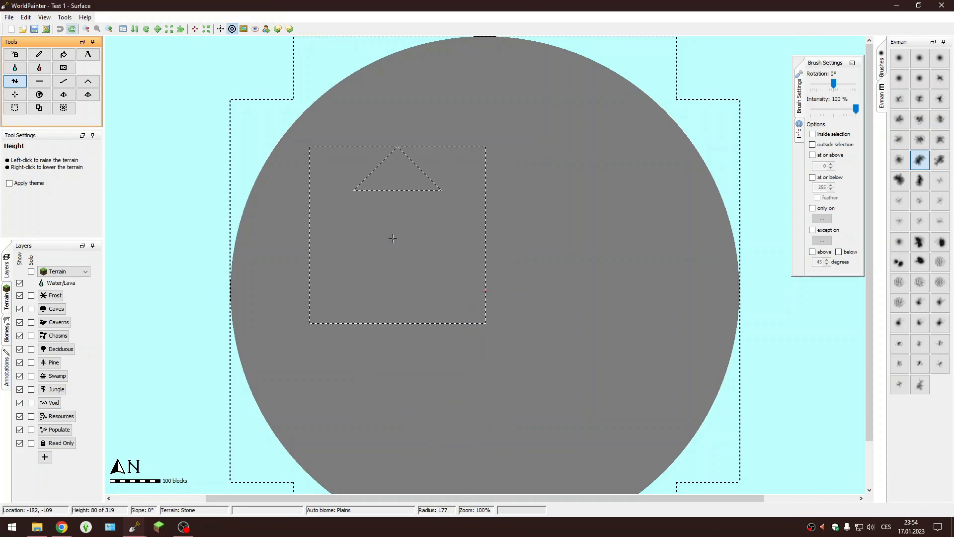
Raise a tall rugged mountain in the disc's northwest part with the radius 177 brush, and look over the Global Operations dialog
drag(402, 231, 404, 232)
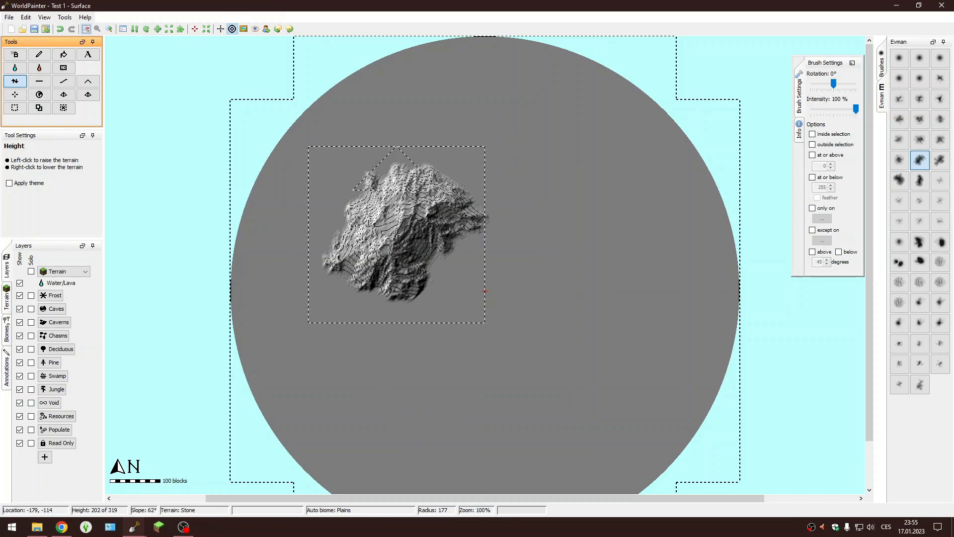
click(39, 94)
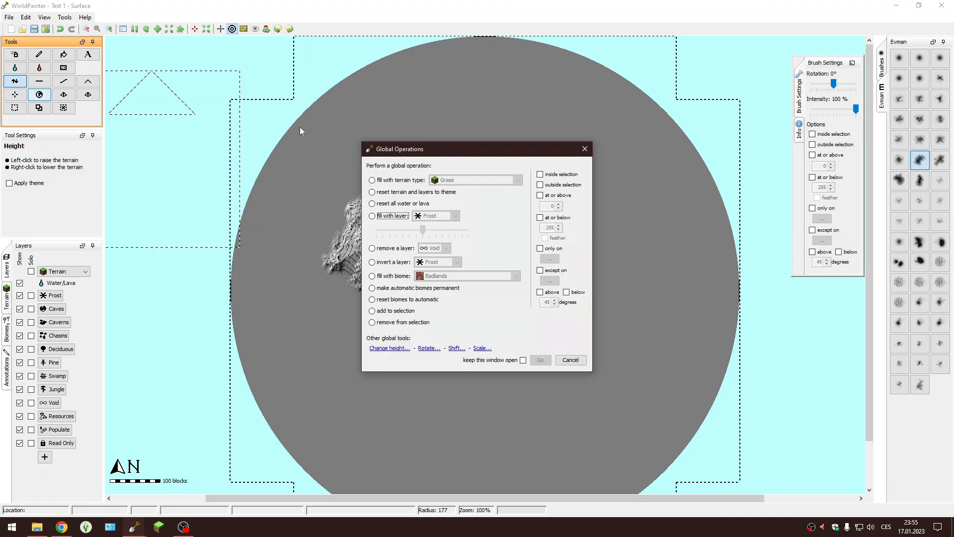
click(587, 148)
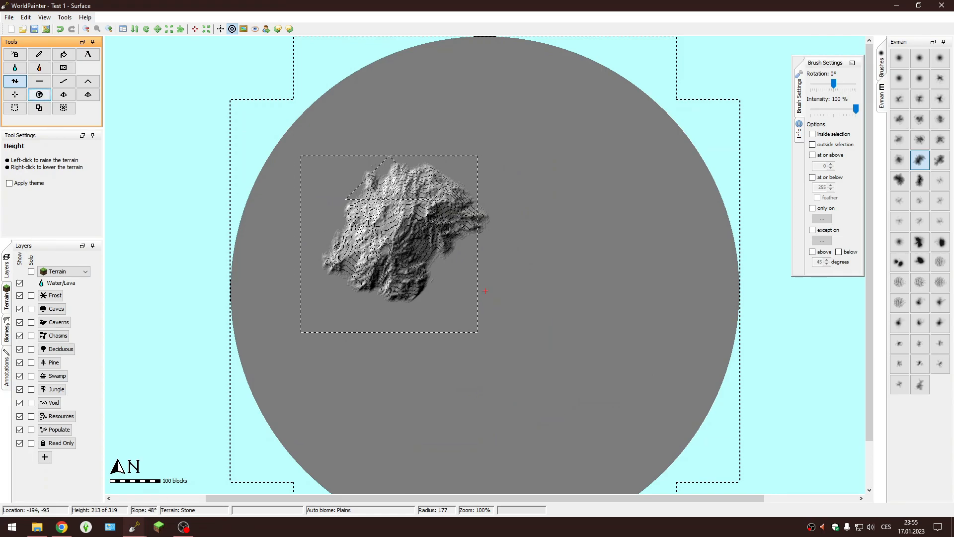
Examine the northwest mountain up close in the 3D view and return to the map
key(alt+Tab)
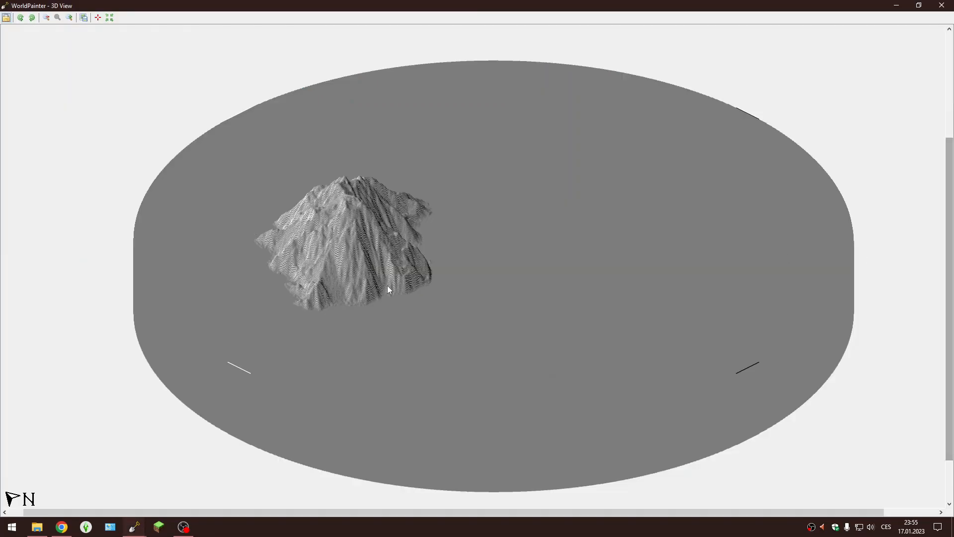
scroll(389, 285, up, 1)
drag(385, 276, 453, 278)
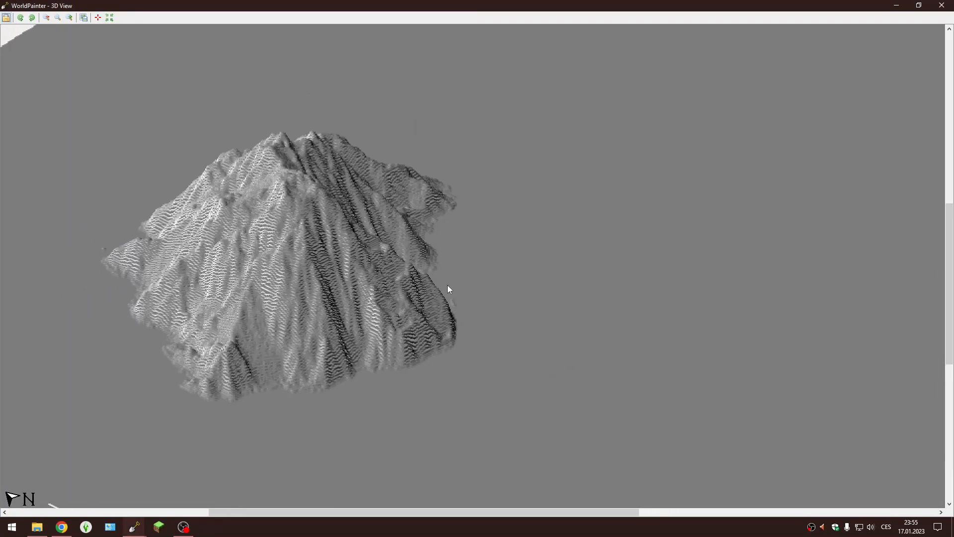
key(alt+Tab)
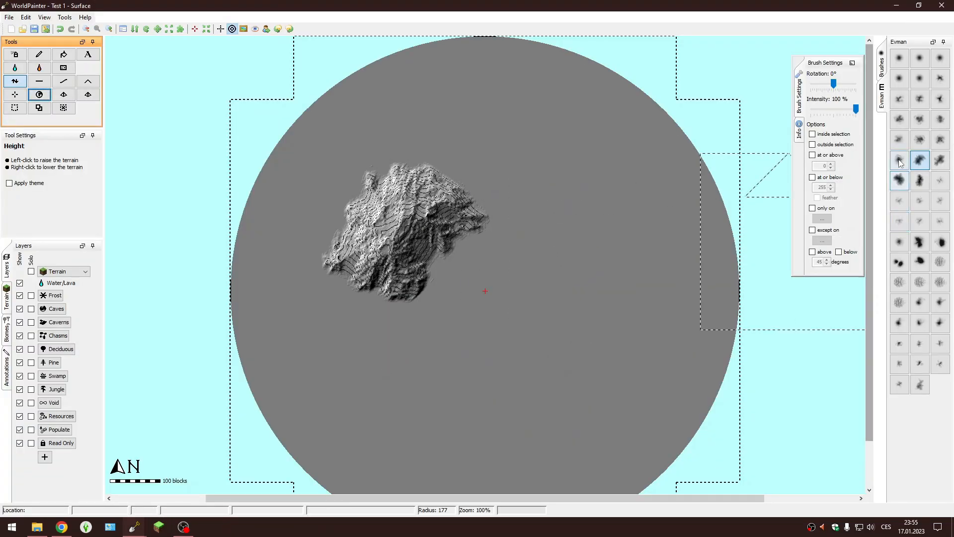
Raise a ridge running south from the mountain using the first sixth-row Evman brush at 60° rotation and radius 82, checking it in 3D
alt+scroll(453, 316, down, 4)
scroll(453, 317, up, 5)
scroll(452, 317, up, 2)
mouse_move(411, 332)
mouse_down()
mouse_move(413, 312)
mouse_move(434, 370)
mouse_move(430, 355)
mouse_move(445, 357)
mouse_up()
key(alt+Tab)
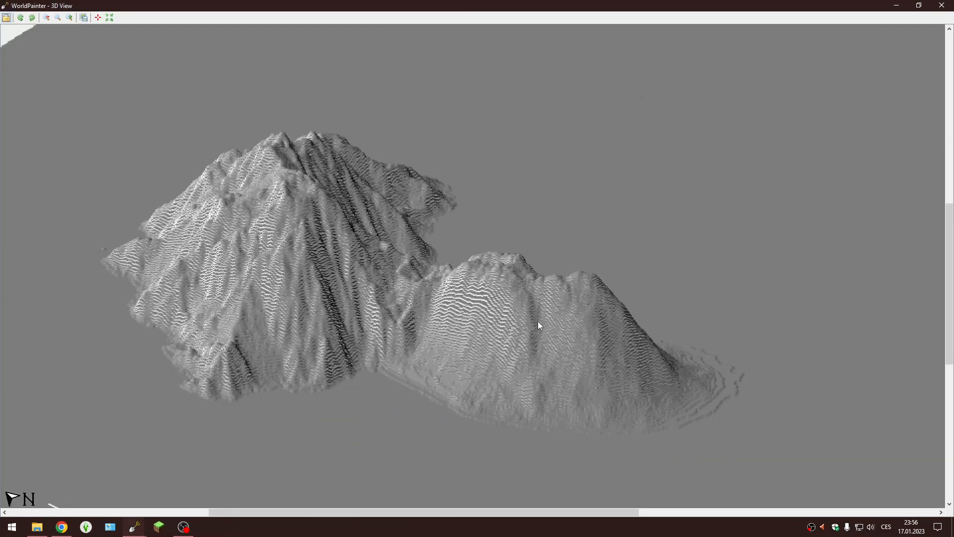
key(alt+Tab)
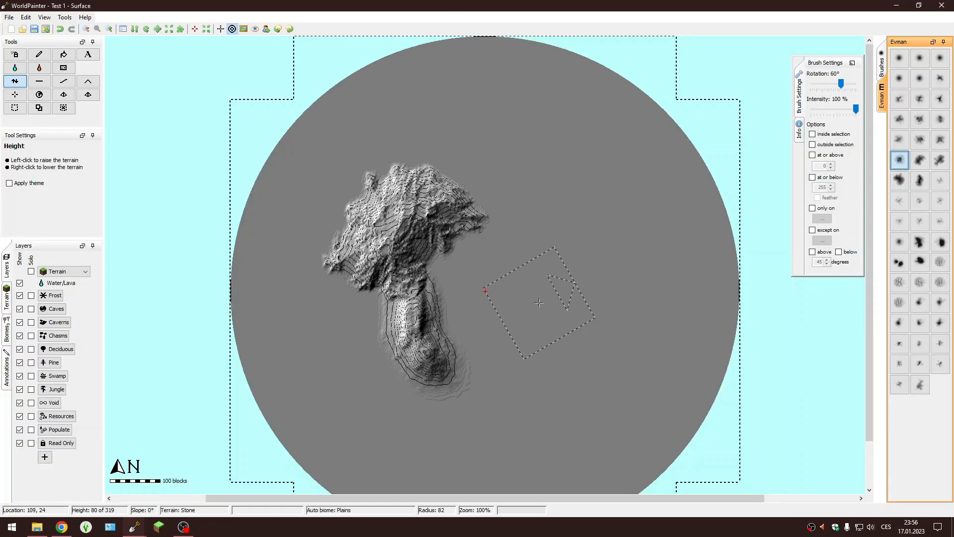
Raise a broad massif southeast of the ridge using the second tenth-row Evman brush at radius 247, and inspect it in 3D
click(922, 250)
scroll(571, 358, down, 12)
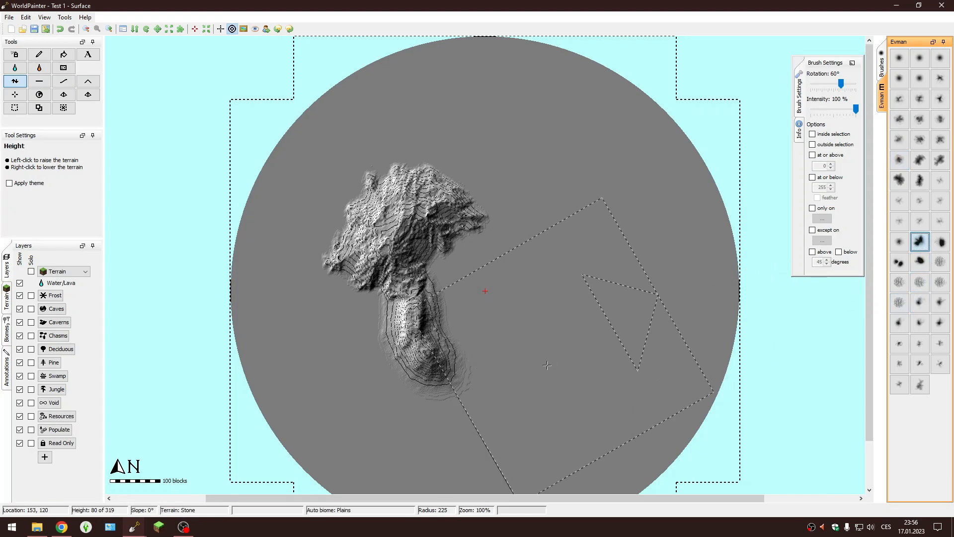
drag(539, 394, 538, 394)
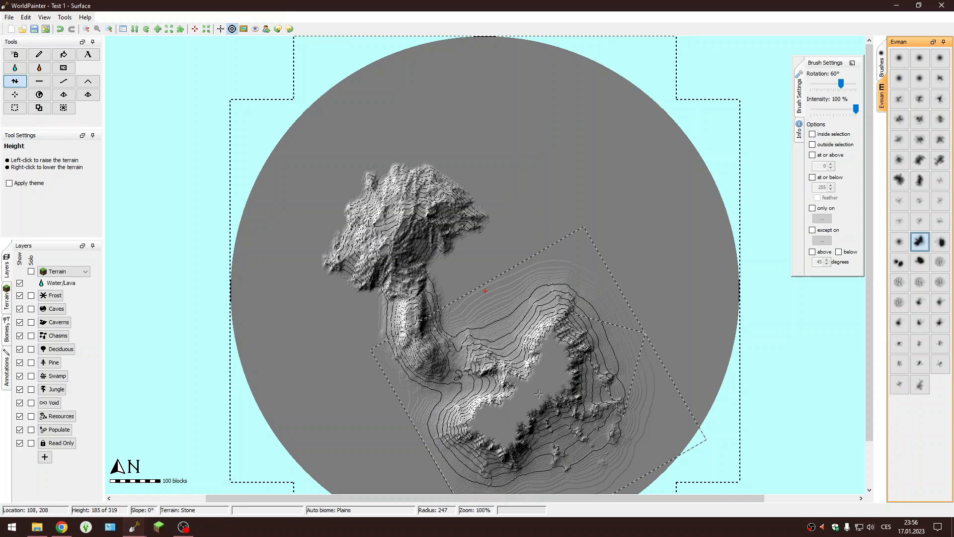
key(alt+Tab)
drag(601, 511, 698, 493)
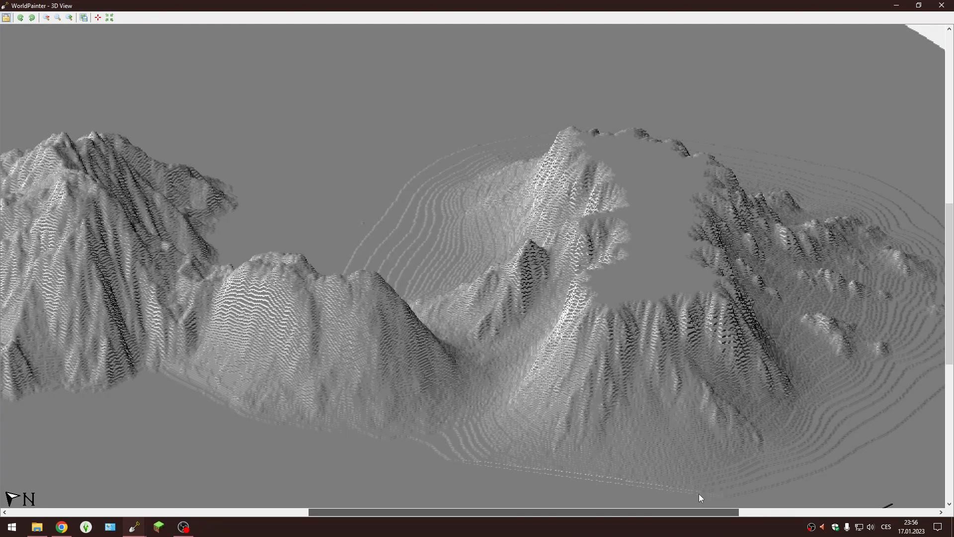
drag(698, 494, 693, 494)
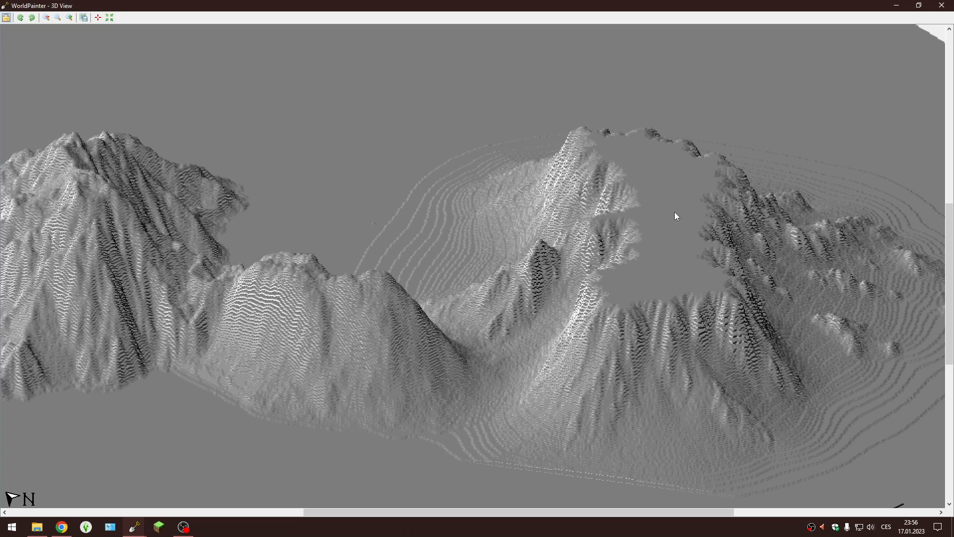
click(941, 5)
Build a steep peak on the massif's southwest part using the first seventh-row Evman brush at 90° rotation and radius 72, checking it in 3D
click(899, 180)
scroll(498, 421, up, 3)
mouse_move(499, 422)
mouse_down()
mouse_move(486, 425)
mouse_move(520, 403)
mouse_up()
alt+scroll(496, 425, down, 2)
click(494, 423)
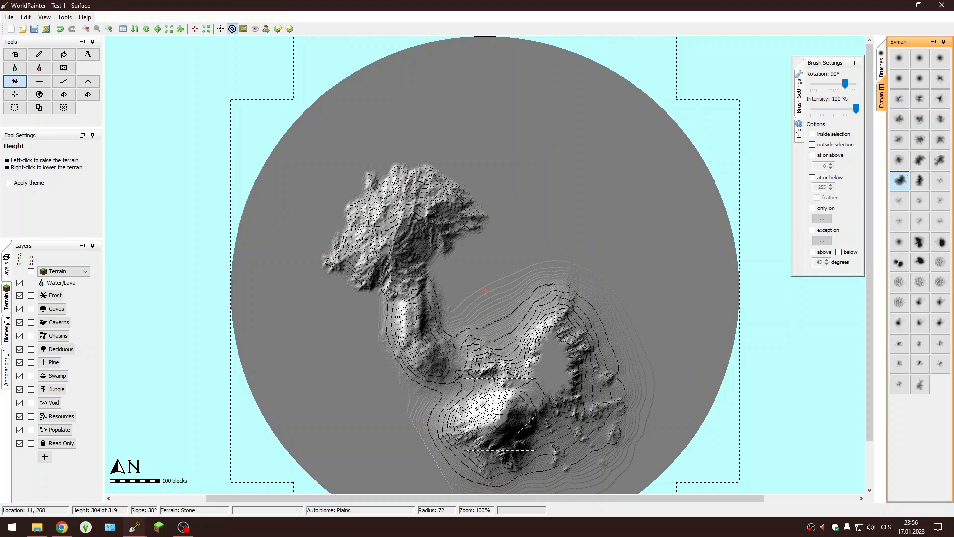
key(alt+Tab)
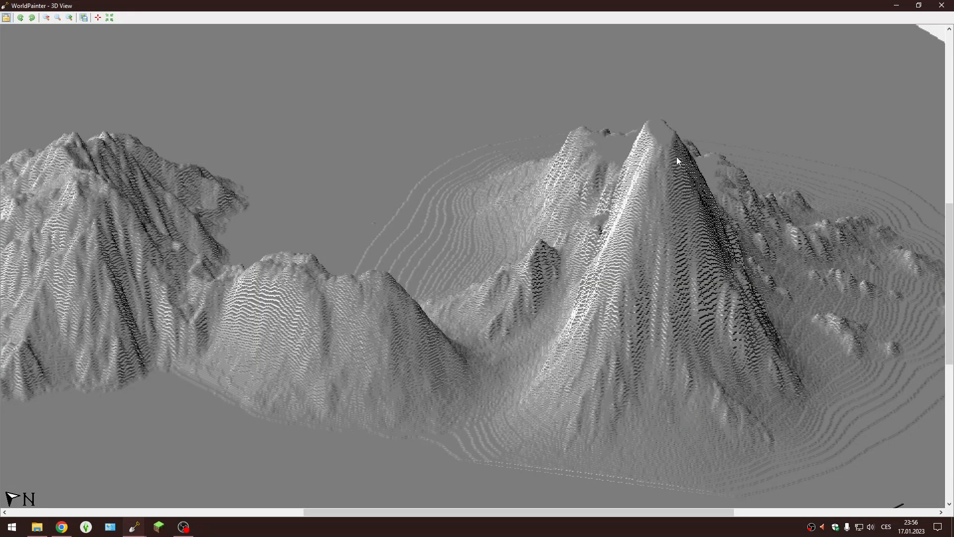
key(alt+Tab)
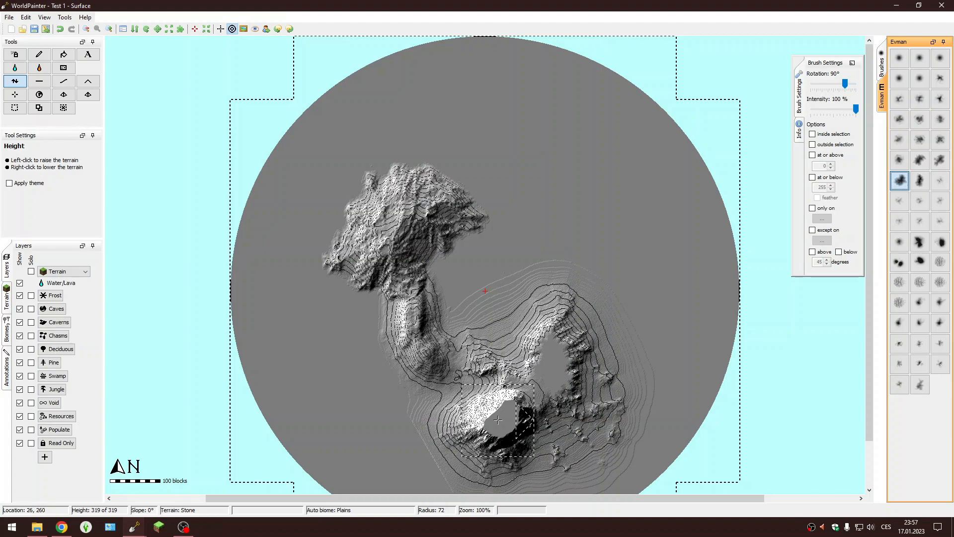
Undo the last raising strokes on the massif's southwest peak and check its shape in the 3D view
key(ctrl+z)
key(ctrl+z)
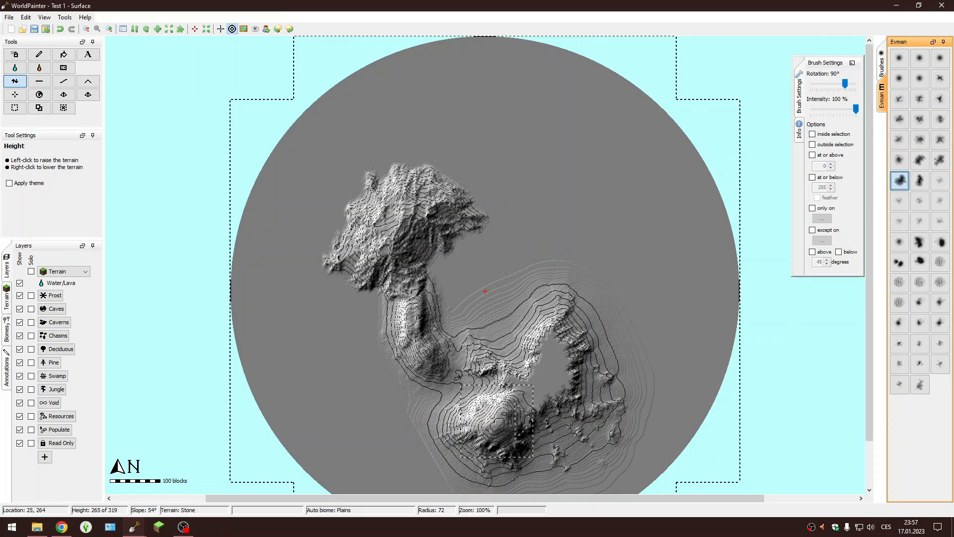
key(ctrl+3)
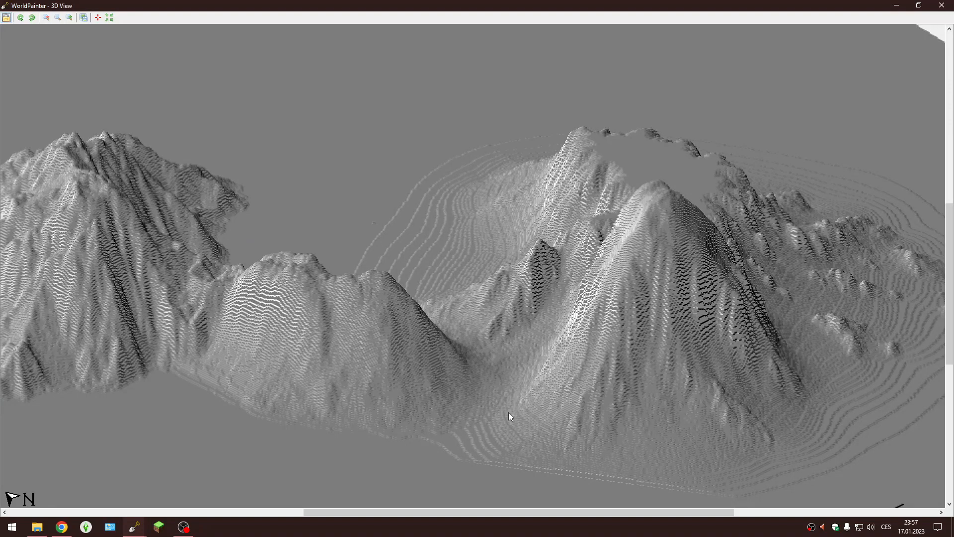
key(Escape)
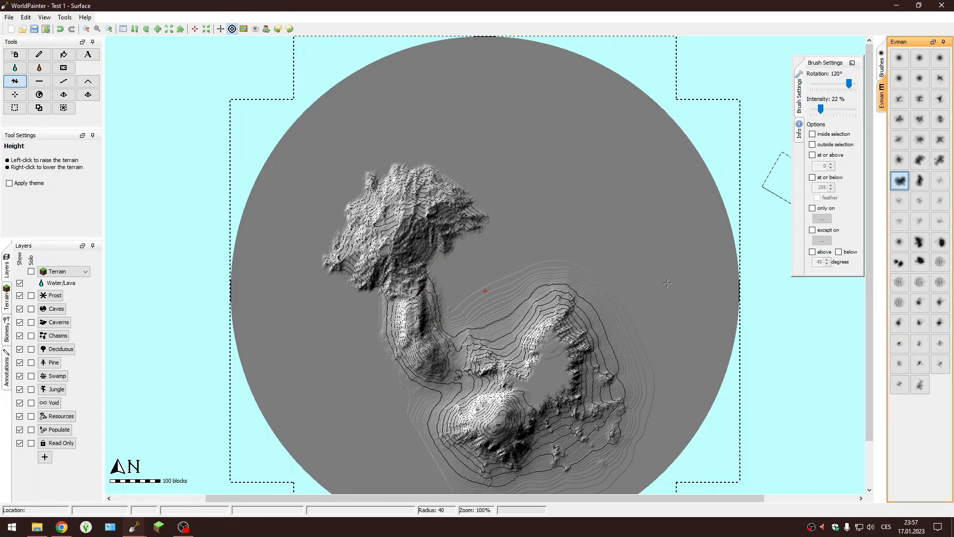
Set the brush intensity to 100 % and raise the massif's northern peak and central plateau at 120° rotation and radius 40
drag(822, 108, 858, 109)
mouse_move(551, 349)
mouse_down()
mouse_move(549, 338)
mouse_move(548, 348)
mouse_up()
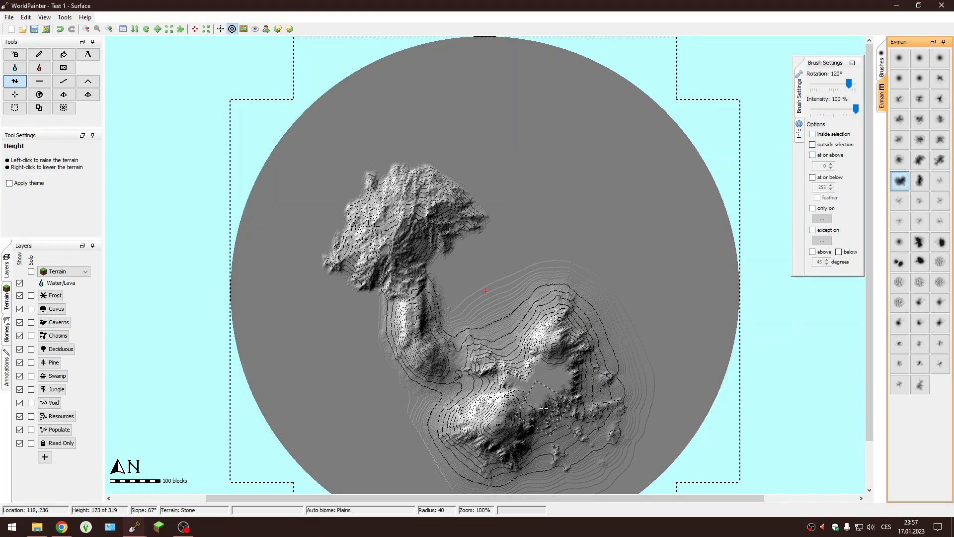
key(alt+Tab)
key(alt+Tab)
drag(548, 375, 551, 402)
Rotate the 3D view and examine the massif's peaks and saddle from the opposite side
key(alt+Tab)
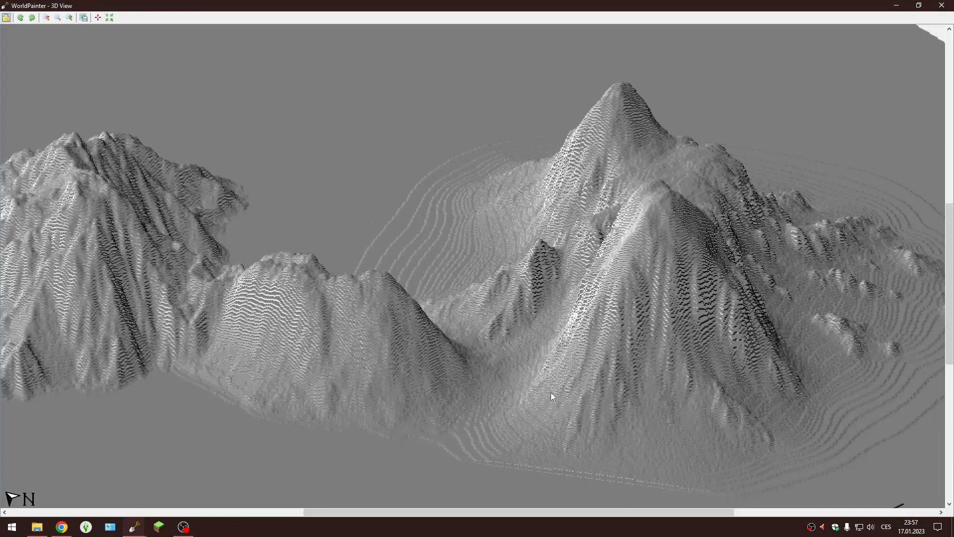
click(31, 18)
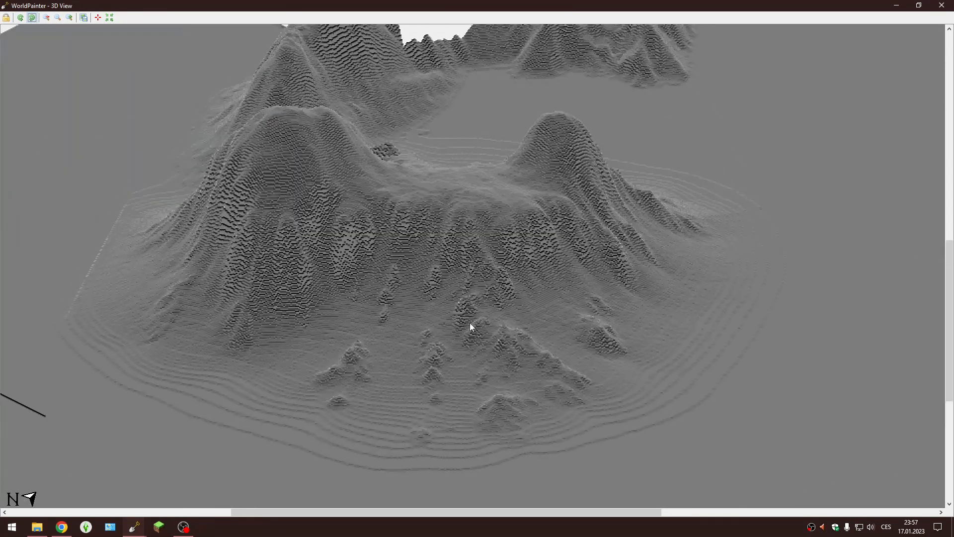
key(alt+Tab)
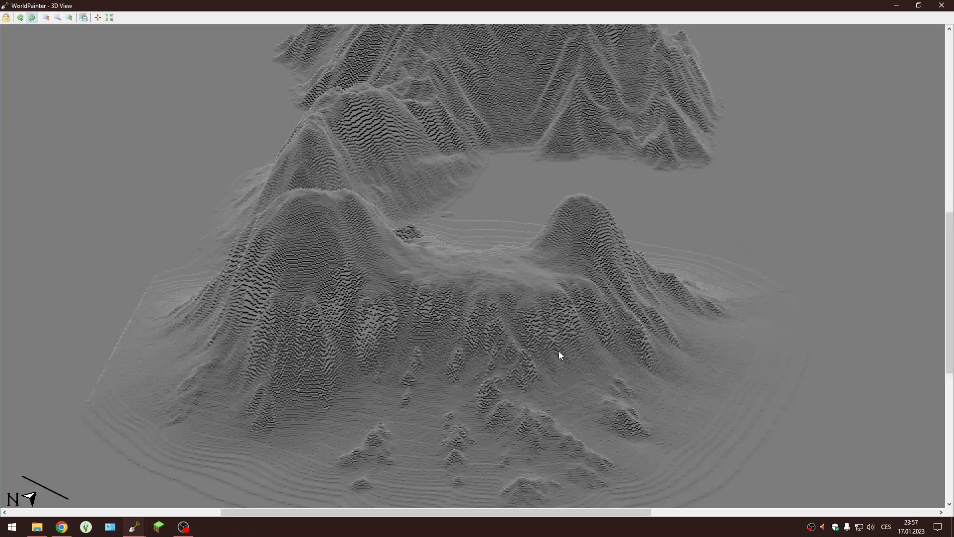
Raise the terrain beside the massif's northern peak with the brush at 150° rotation and radius 42, checking the slope in 3D
key(alt+Tab)
key(alt+Tab)
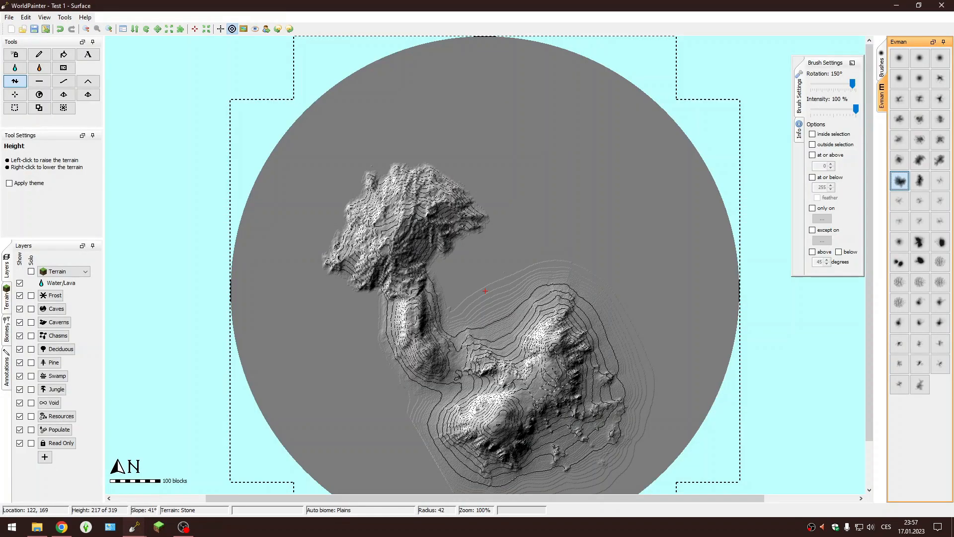
key(alt+Tab)
key(alt+Tab)
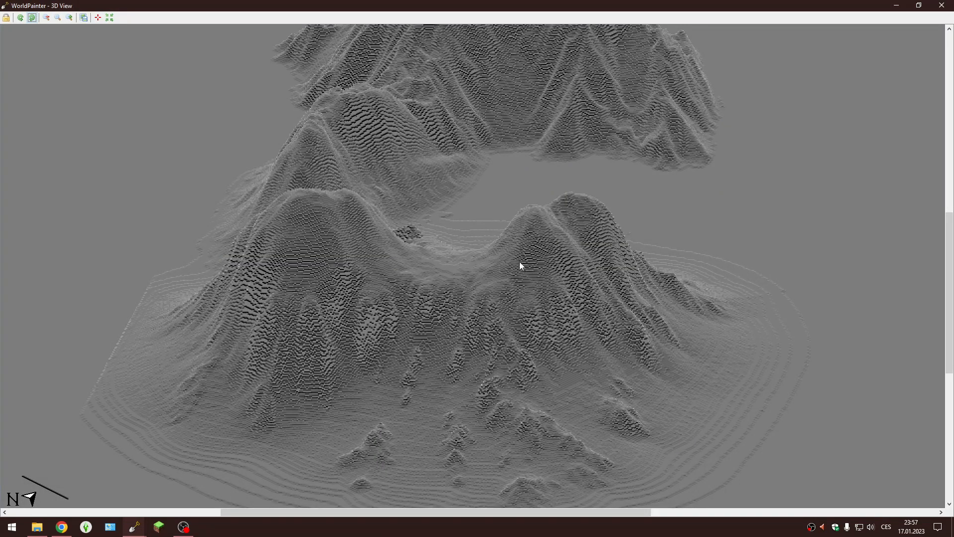
key(alt+Tab)
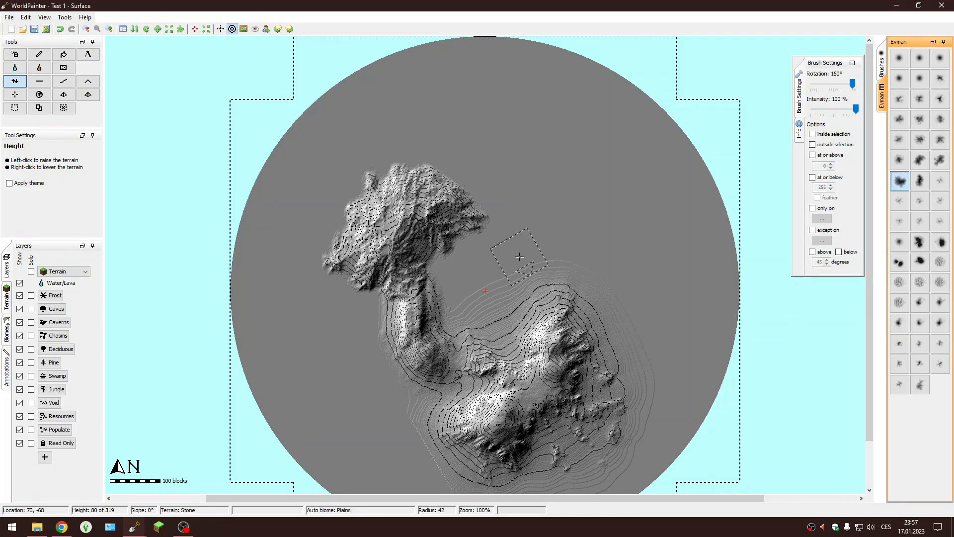
key(ctrl+t)
click(618, 131)
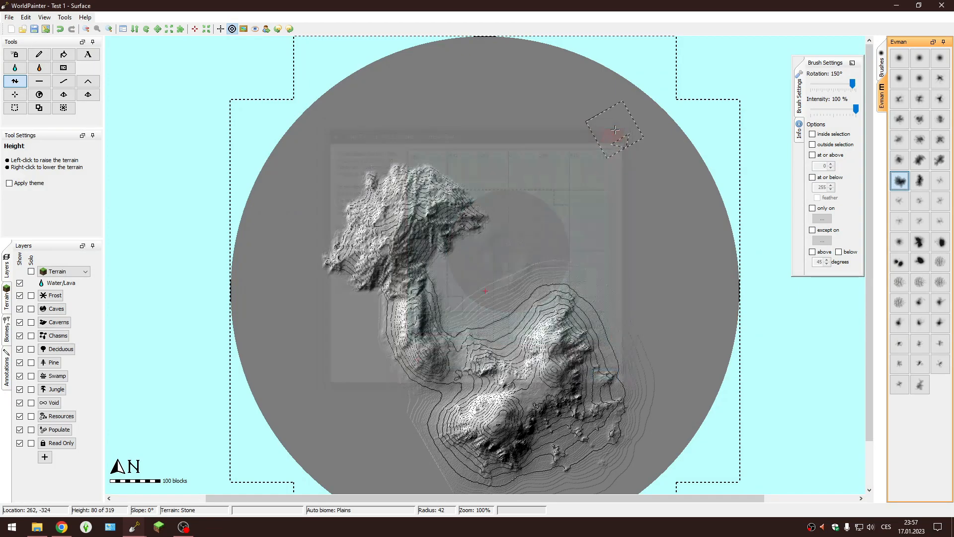
key(alt+Tab)
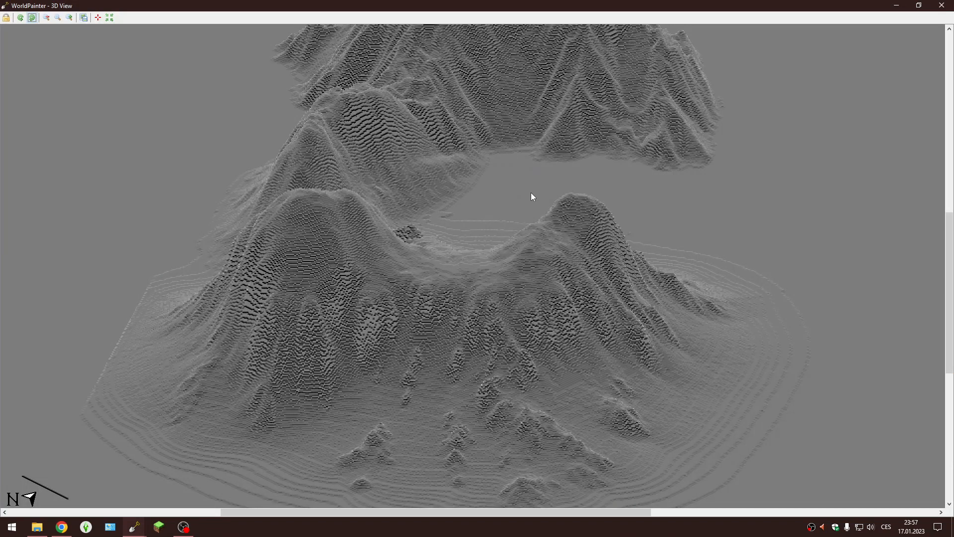
Try to raise the flat ground in the basin between the mountains with an enlarged brush at 150° rotation, checking it in 3D
key(alt+Tab)
scroll(506, 303, down, 4)
click(486, 282)
key(alt+Tab)
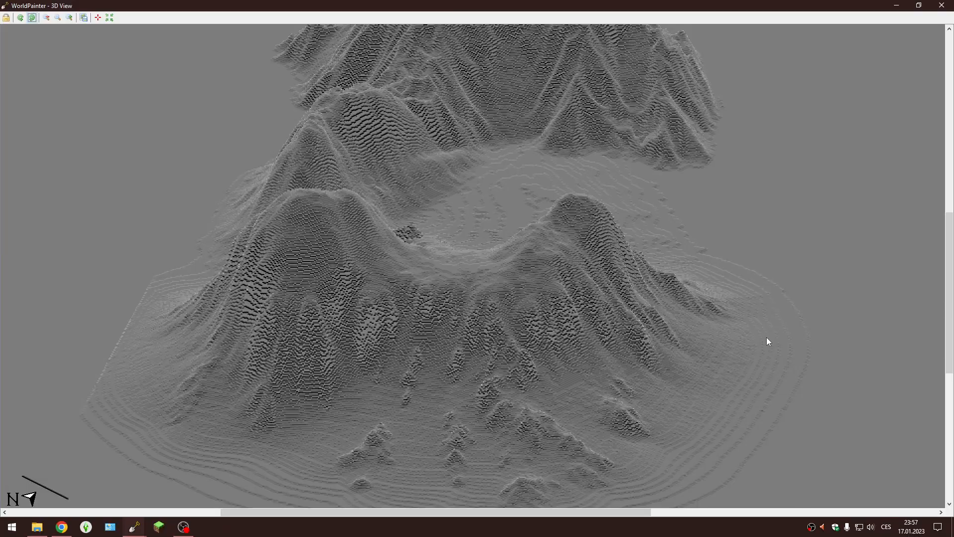
key(alt+Tab)
key(ctrl+z)
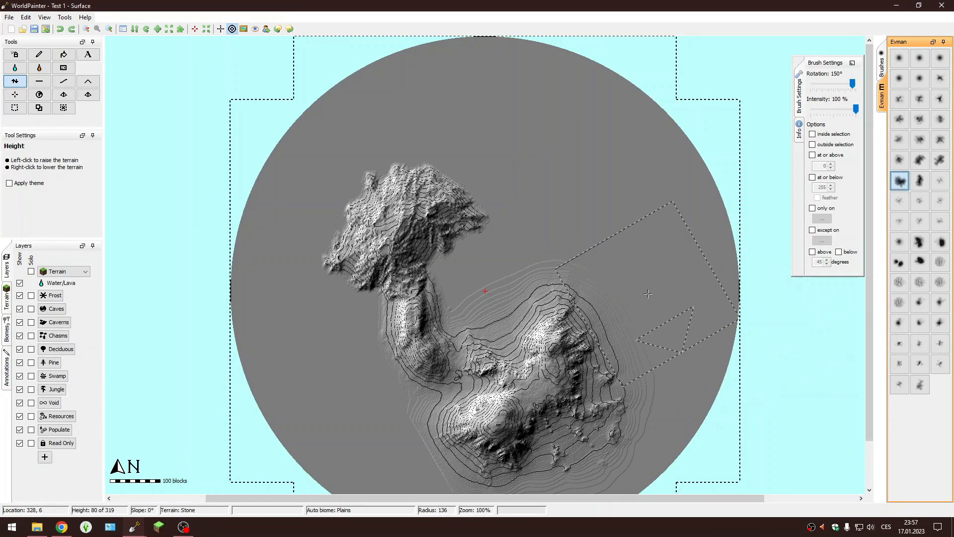
Raise a new mountain north of the basin, just east of the northwestern mountain, and check it in the 3D view
scroll(522, 182, down, 6)
scroll(521, 178, up, 5)
alt+scroll(521, 177, down, 2)
click(519, 176)
mouse_move(519, 176)
mouse_down()
mouse_move(516, 208)
mouse_move(520, 172)
mouse_move(508, 177)
mouse_move(522, 204)
mouse_up()
key(alt+Tab)
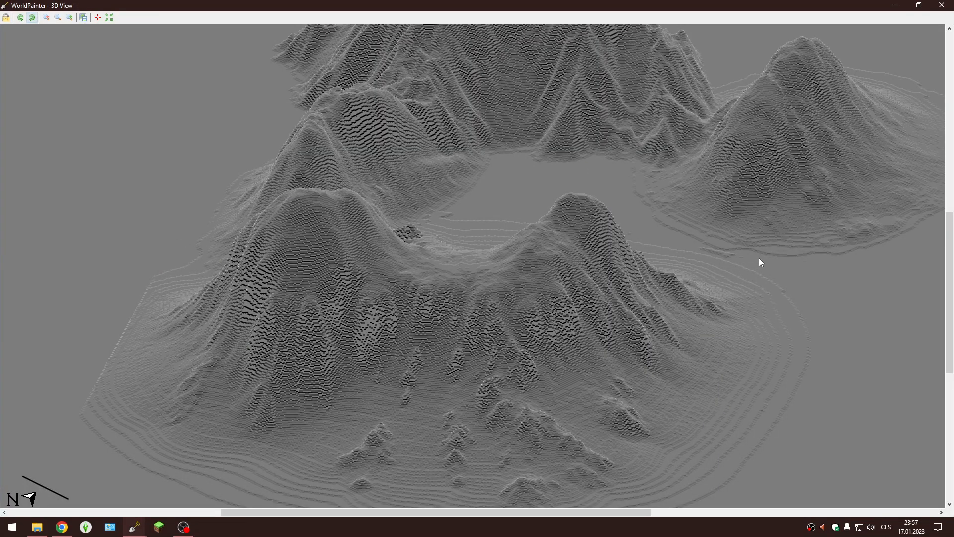
Raise another mountain on the basin's east side with the brush at -150° rotation and radius 127, checking it in 3D
key(alt+Tab)
scroll(655, 262, up, 4)
alt+scroll(602, 252, down, 2)
scroll(600, 253, down, 5)
drag(591, 257, 588, 265)
key(alt+Tab)
key(alt+Tab)
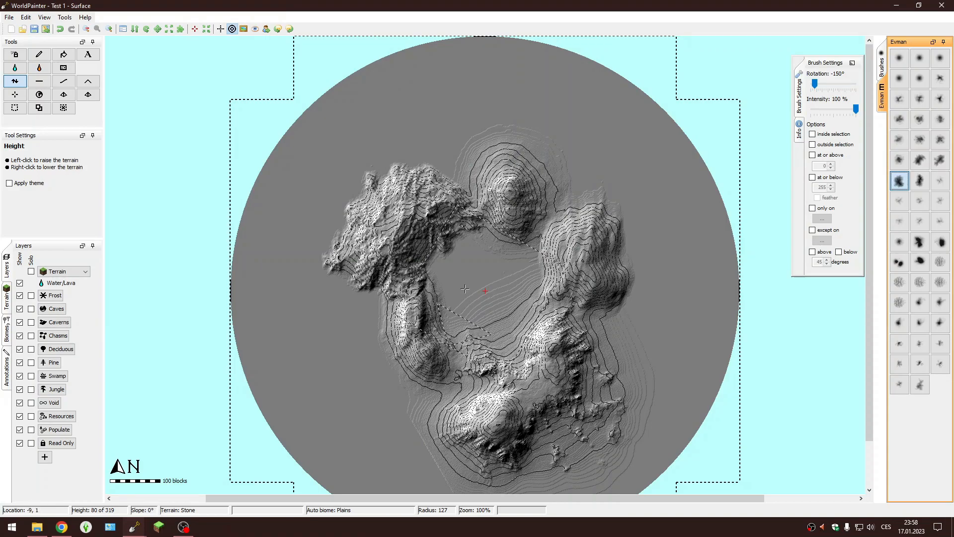
Place the spawn point in the basin's centre and raise the basin floor with a soft round Evman brush, checking it in 3D
click(15, 95)
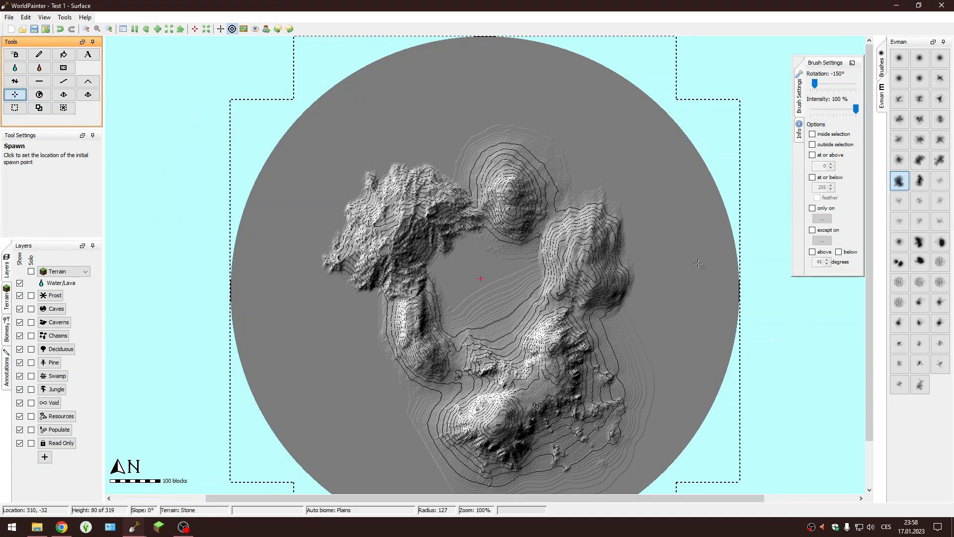
click(920, 59)
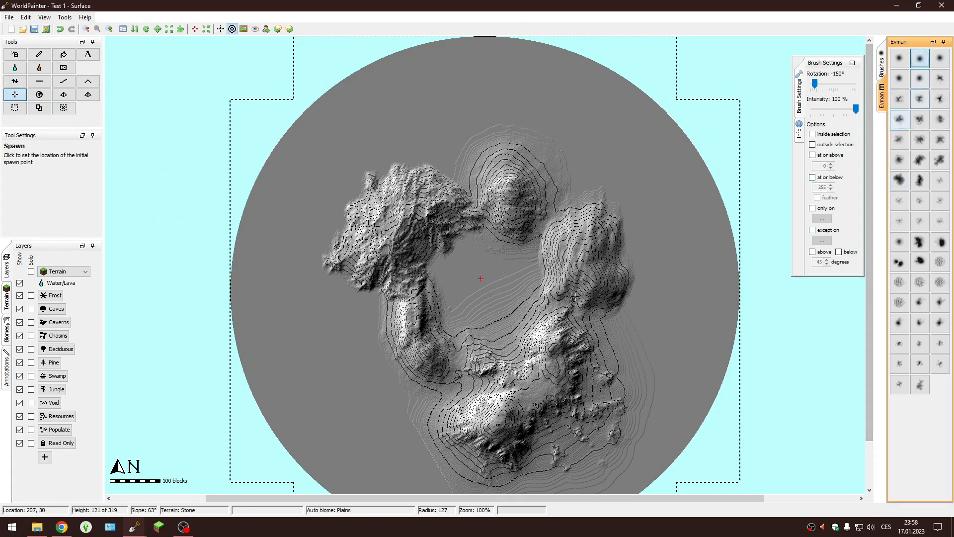
key(alt+Tab)
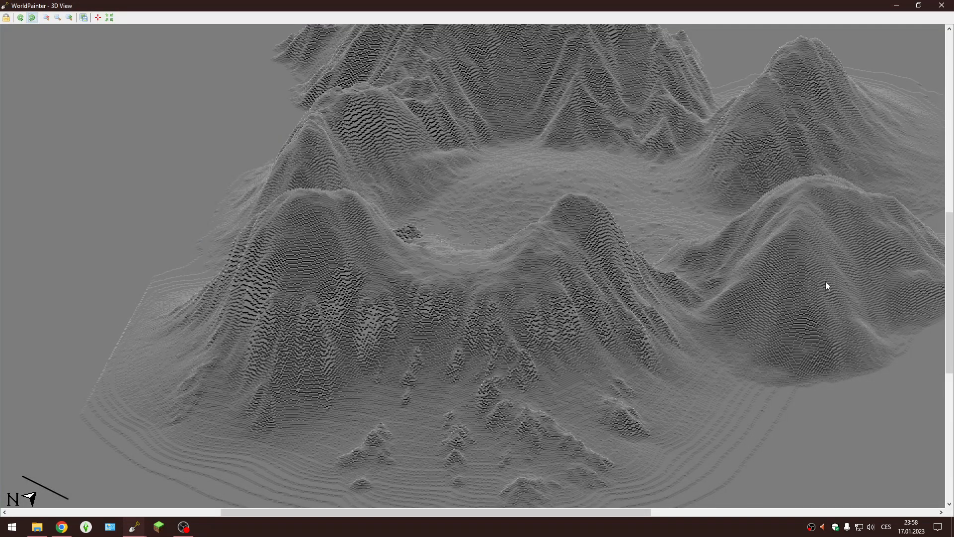
click(950, 189)
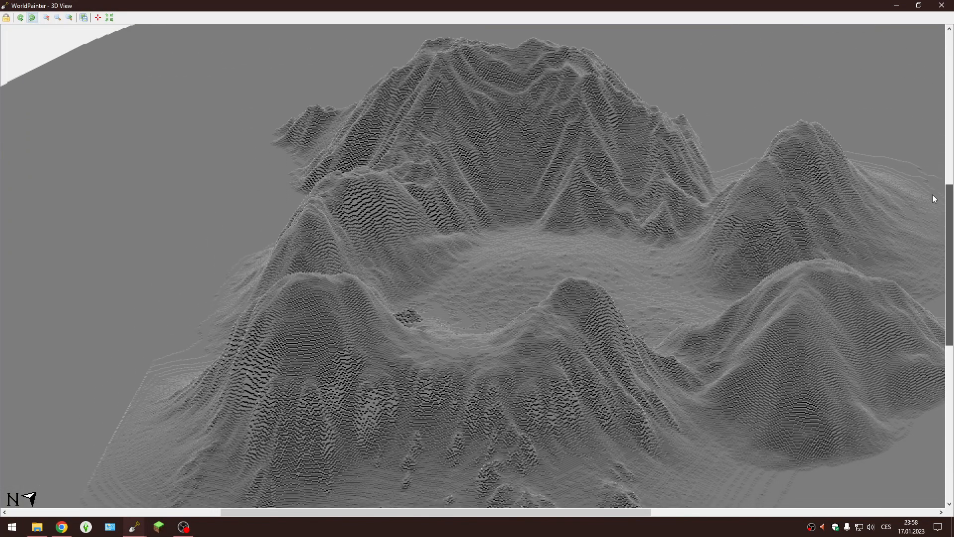
Raise the outer slope west of the ridge and the low ground southwest of the massif, checking both in 3D
key(alt+Tab)
mouse_move(391, 322)
mouse_down()
mouse_move(417, 361)
mouse_move(406, 384)
mouse_move(432, 379)
mouse_up()
key(alt+Tab)
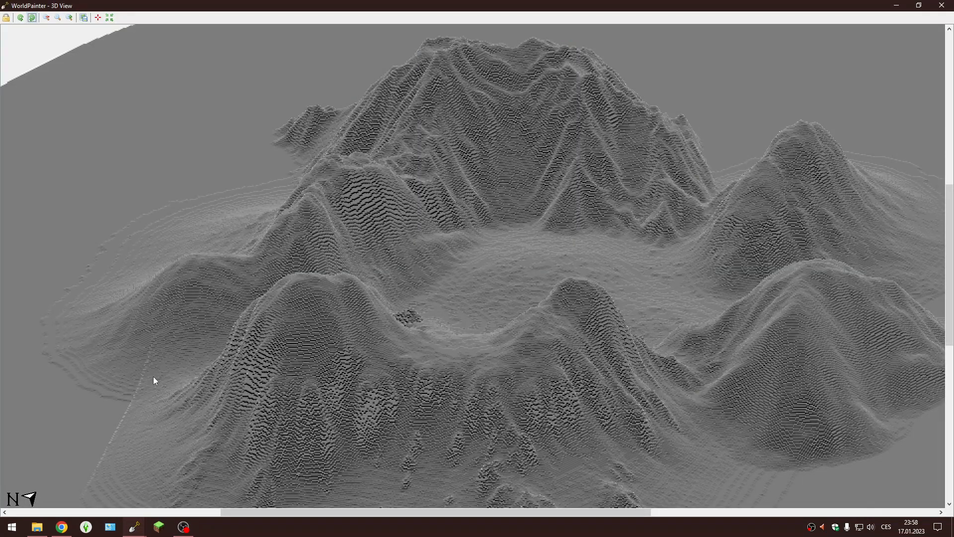
key(alt+Tab)
drag(413, 431, 422, 450)
key(alt+Tab)
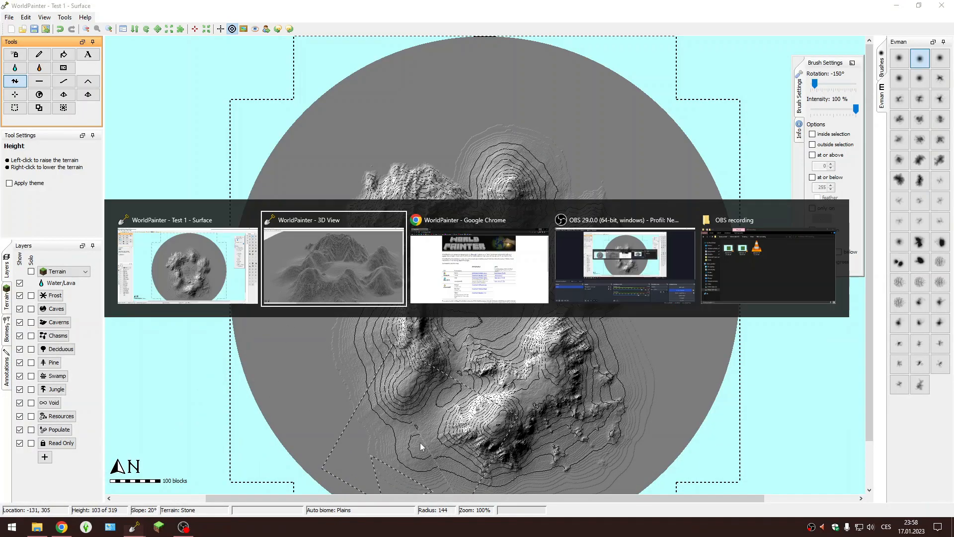
drag(948, 336, 948, 376)
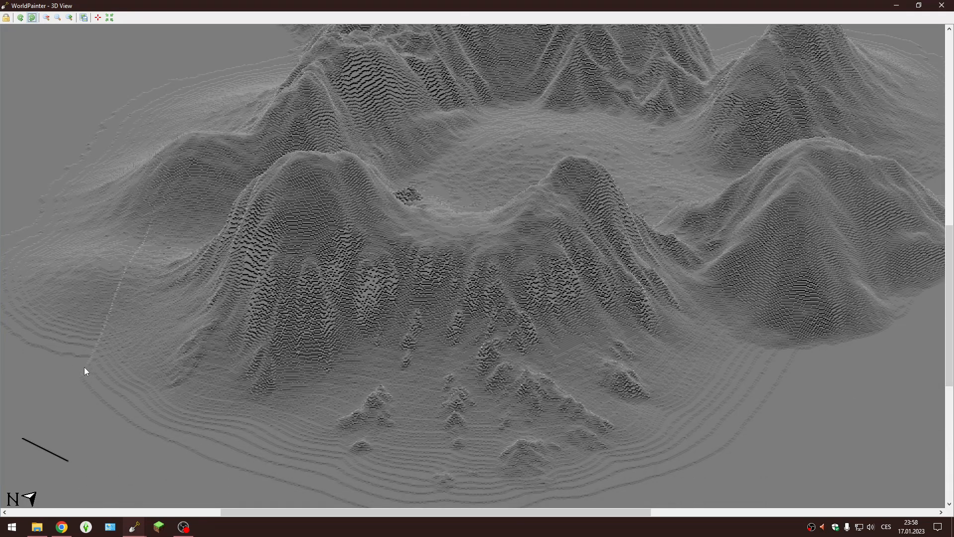
Raise small hills on the ground southwest of the massif with the brush at radius 66, checking them in 3D
scroll(454, 441, up, 7)
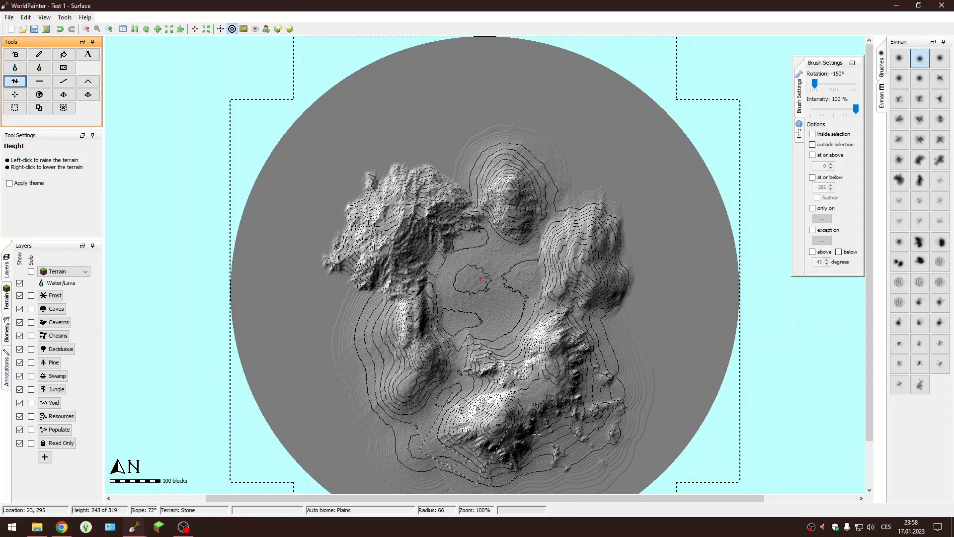
drag(869, 317, 754, 392)
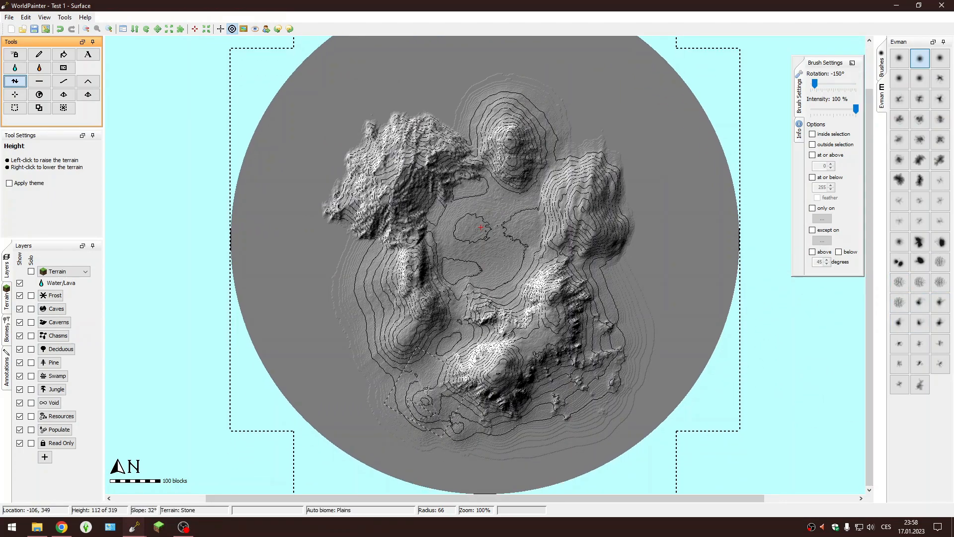
key(alt+Tab)
key(alt+Tab)
key(alt+Tab)
key(alt+Tab)
Try to level the saddle between the massif's two peaks with the Flatten tool, checking it in 3D
click(45, 86)
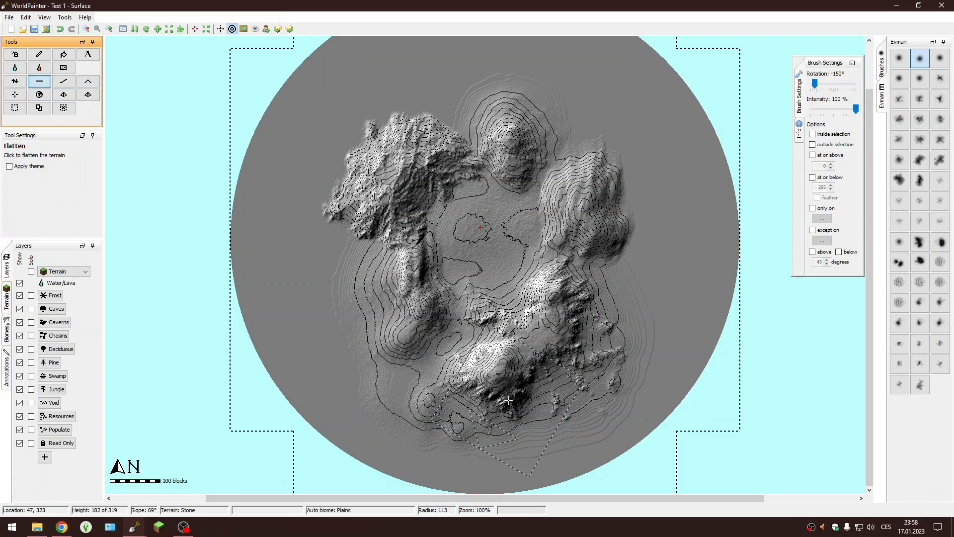
key(alt+Tab)
key(alt+Tab)
key(alt+Tab)
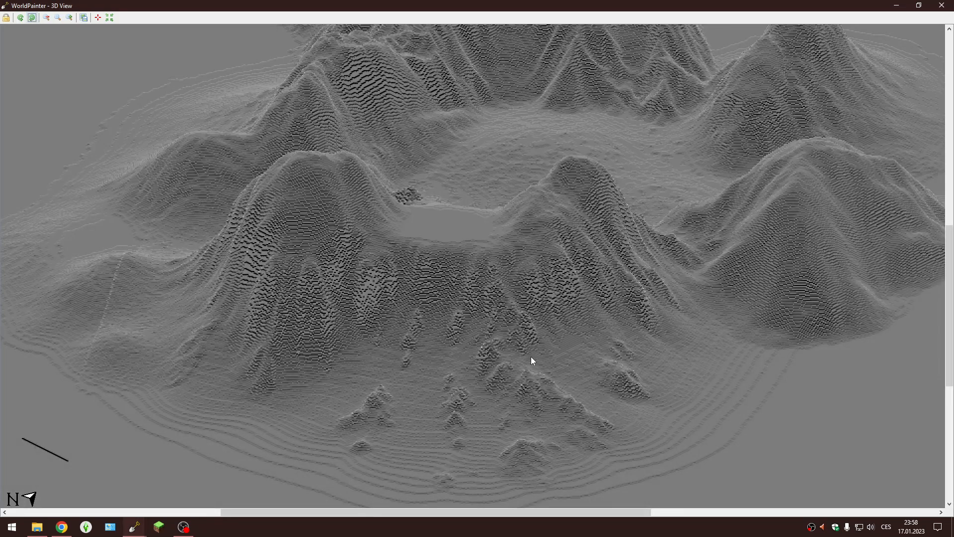
key(alt+Tab)
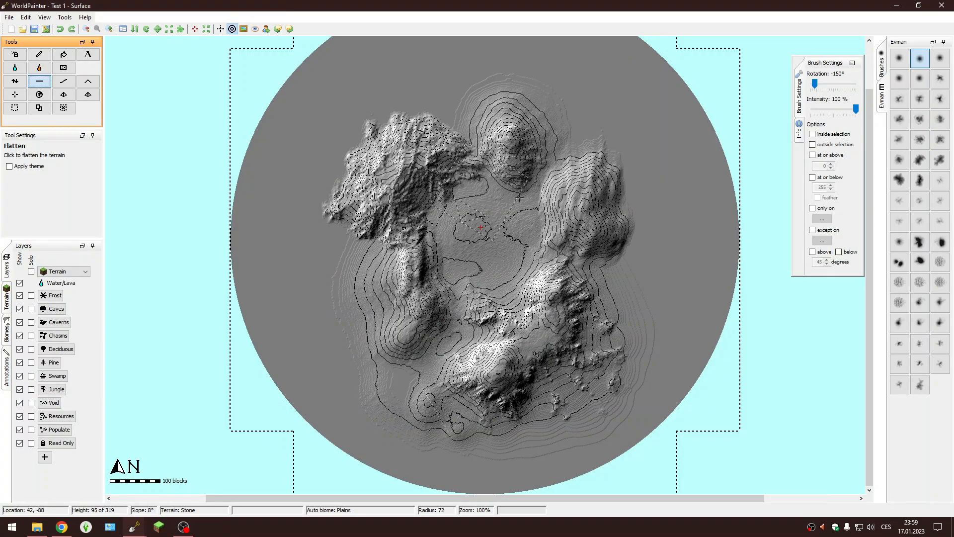
Flatten the ground around the spawn point with the brush at radius 28 and check it in the 3D view
scroll(487, 234, down, 6)
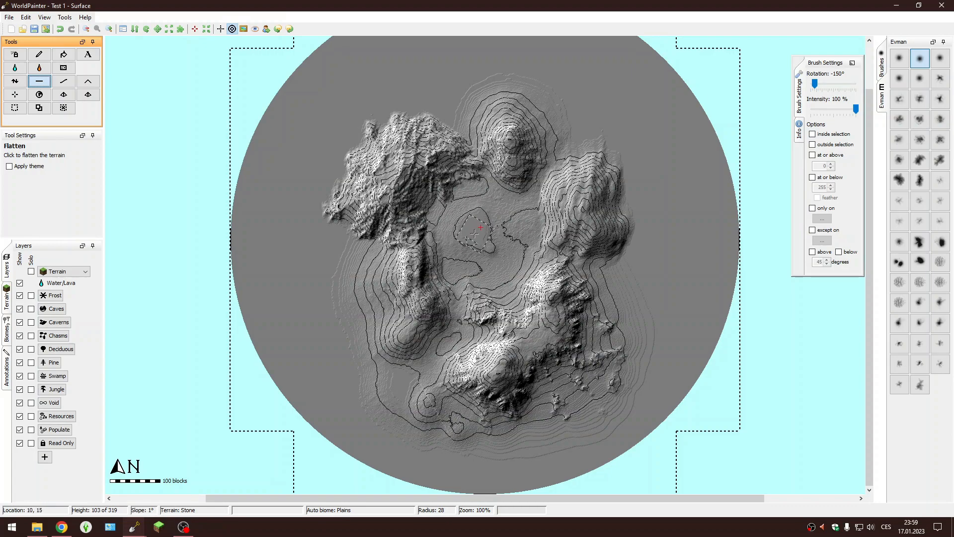
key(ctrl+3)
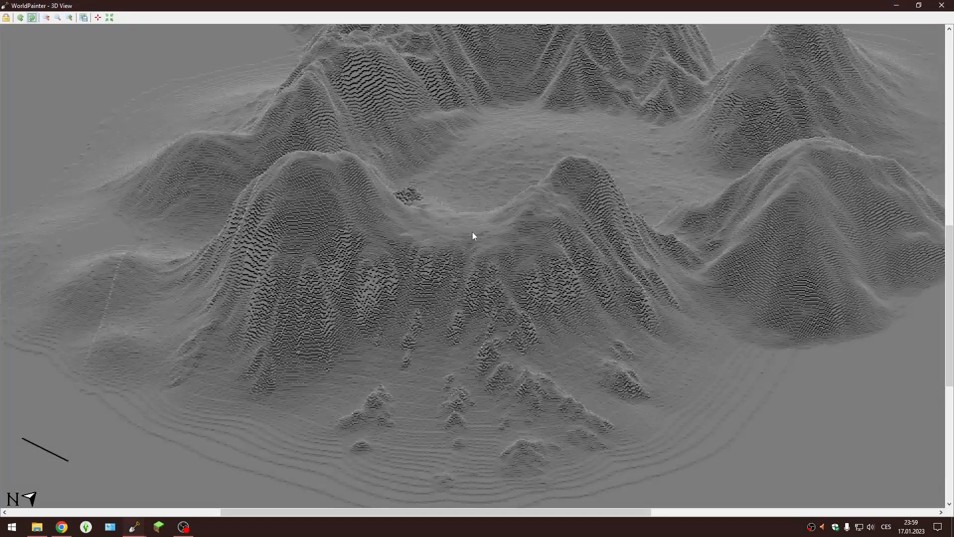
key(alt+Tab)
Smooth the basin floor around the spawn point with the brush at radius 42 and 26, checking it up close in 3D
click(64, 81)
ctrl+scroll(474, 255, up, 1)
scroll(490, 251, up, 9)
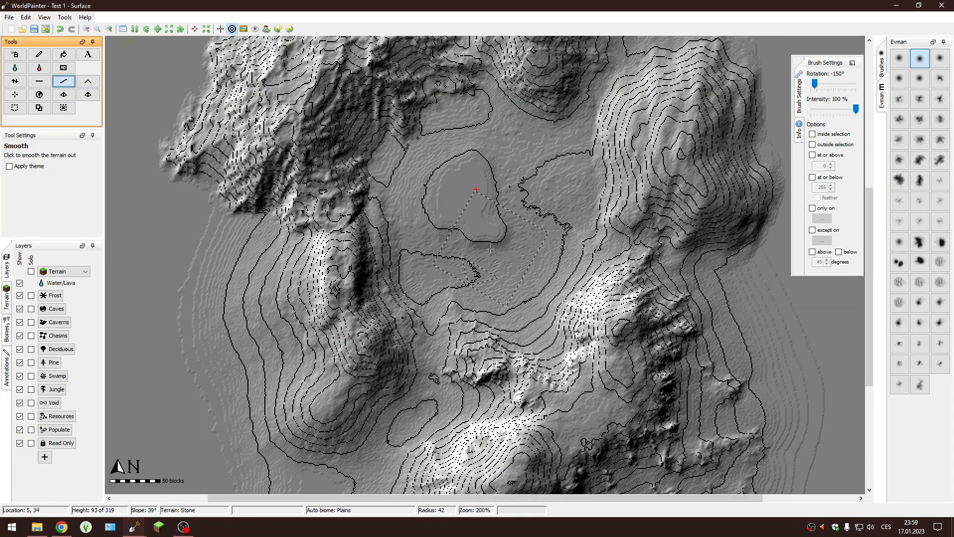
mouse_move(446, 236)
mouse_down()
mouse_move(520, 240)
mouse_move(497, 283)
mouse_move(437, 288)
mouse_move(408, 239)
mouse_move(393, 172)
mouse_move(397, 142)
mouse_move(464, 158)
mouse_move(442, 204)
mouse_move(496, 209)
mouse_move(544, 173)
mouse_move(545, 155)
mouse_up()
scroll(525, 168, down, 4)
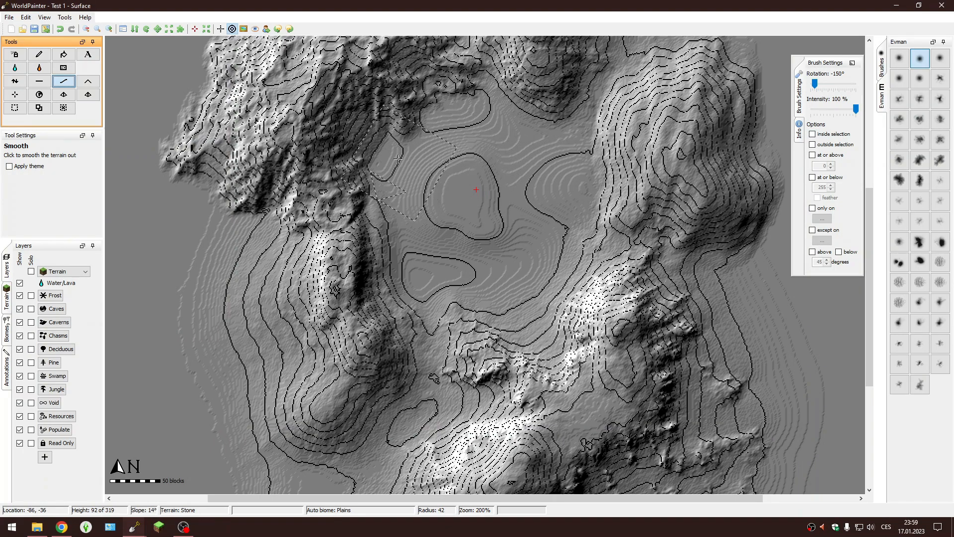
scroll(391, 163, down, 4)
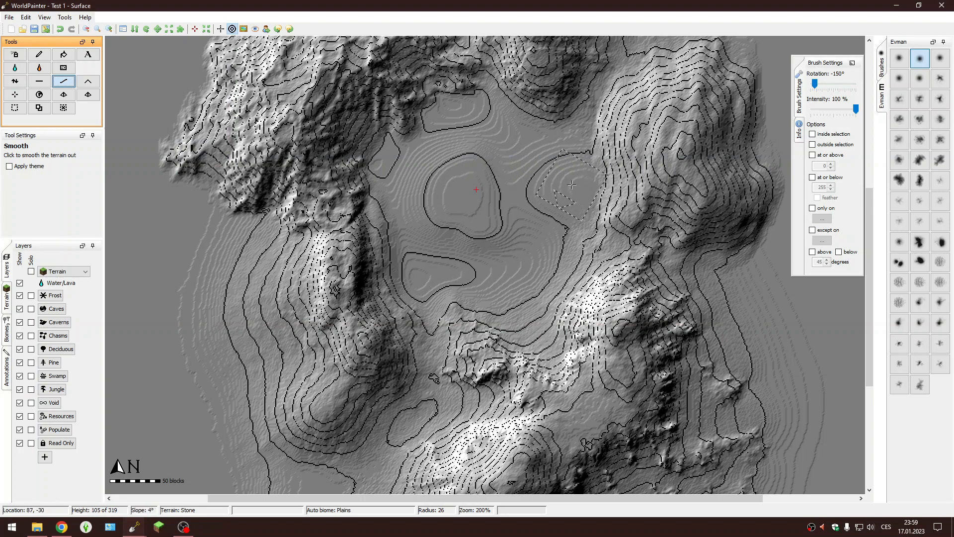
key(alt+Tab)
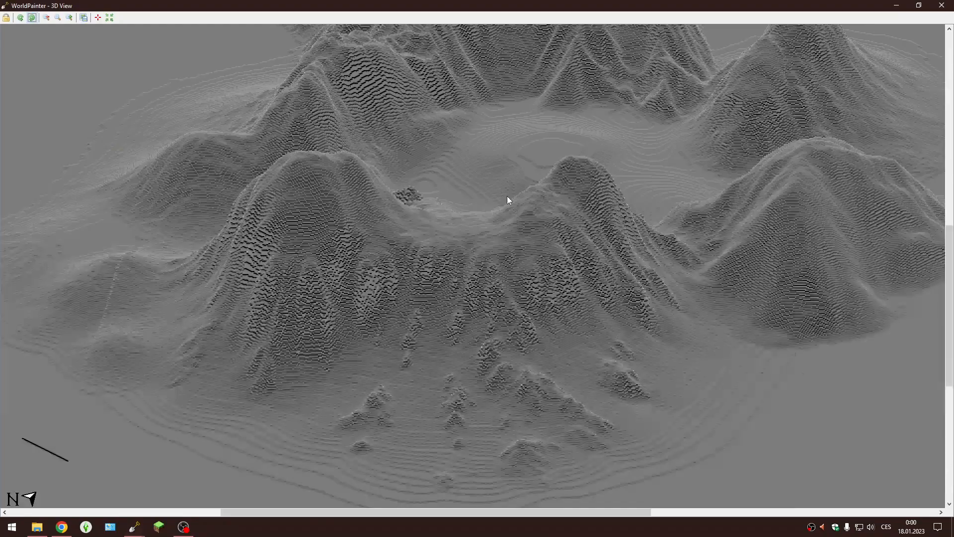
scroll(550, 143, up, 1)
drag(549, 172, 406, 330)
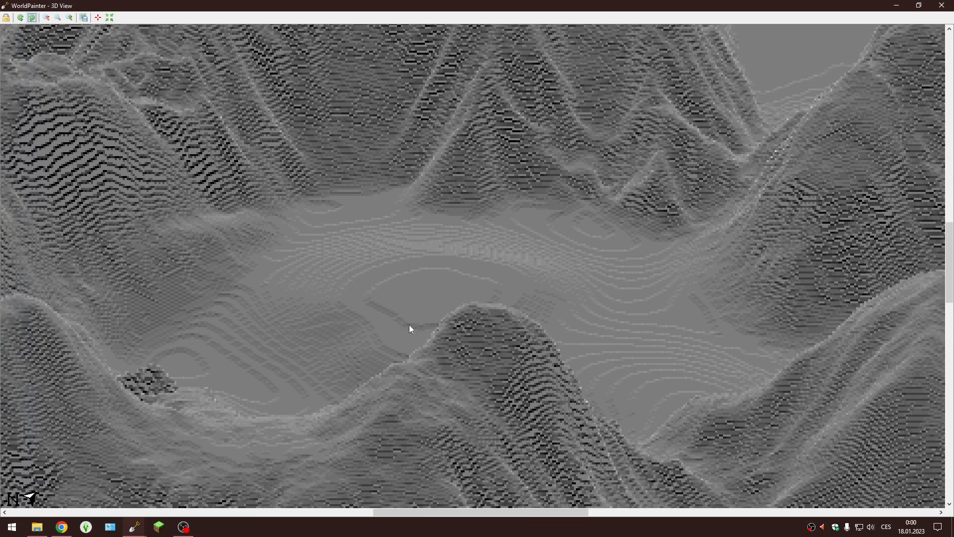
drag(500, 338, 484, 323)
Spray-paint Bare Grass over the mountains and basin at 50 % intensity with the brush enlarged to radius 215
key(alt+Tab)
drag(871, 248, 871, 204)
ctrl+scroll(498, 269, down, 1)
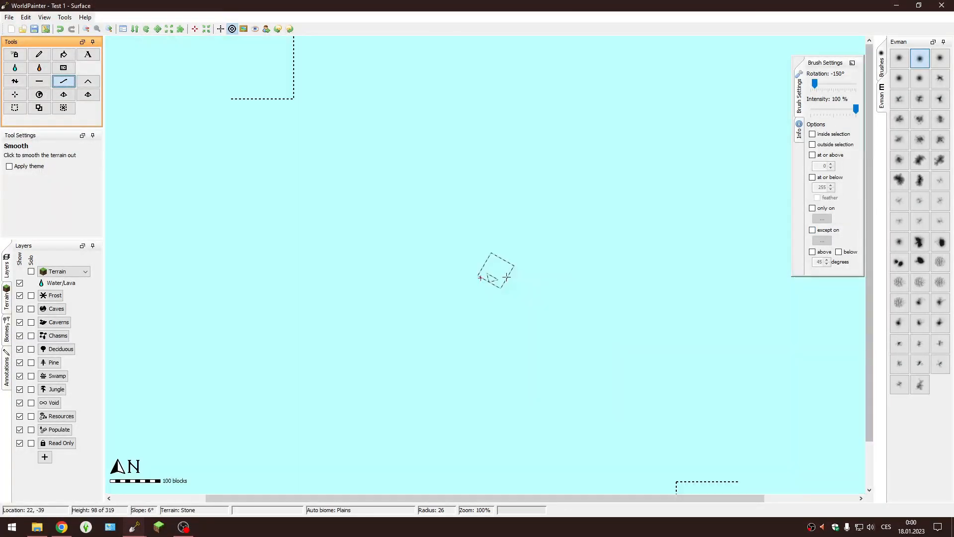
drag(869, 296, 861, 340)
drag(862, 340, 861, 334)
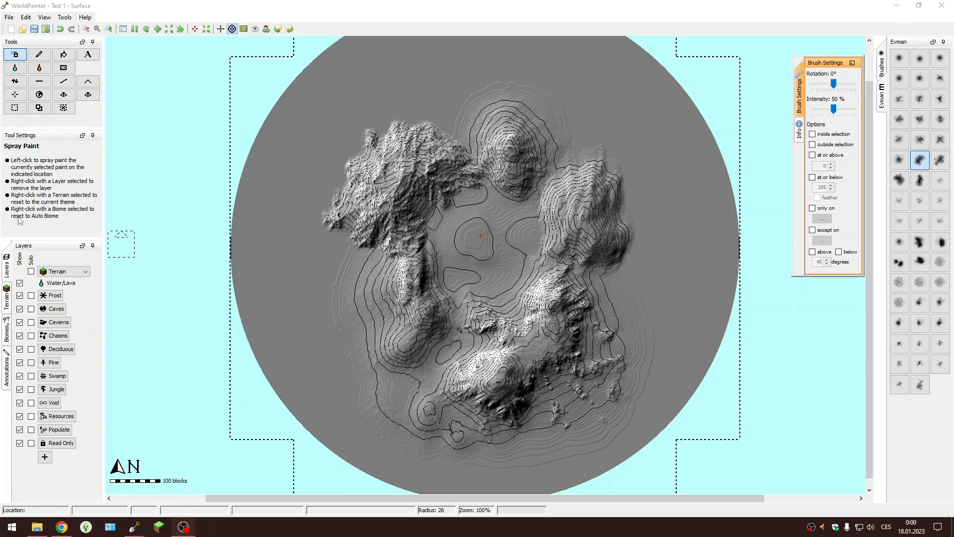
click(21, 59)
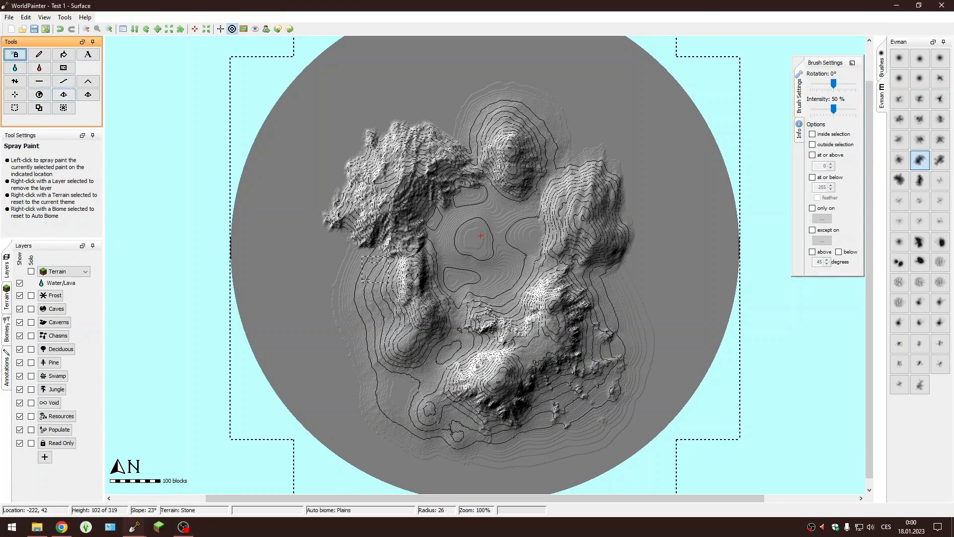
scroll(282, 288, up, 7)
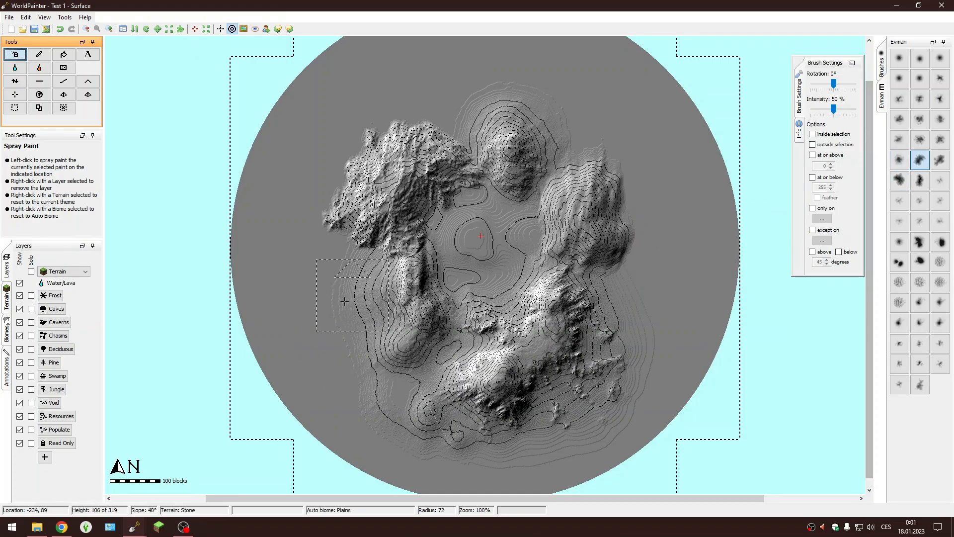
click(6, 298)
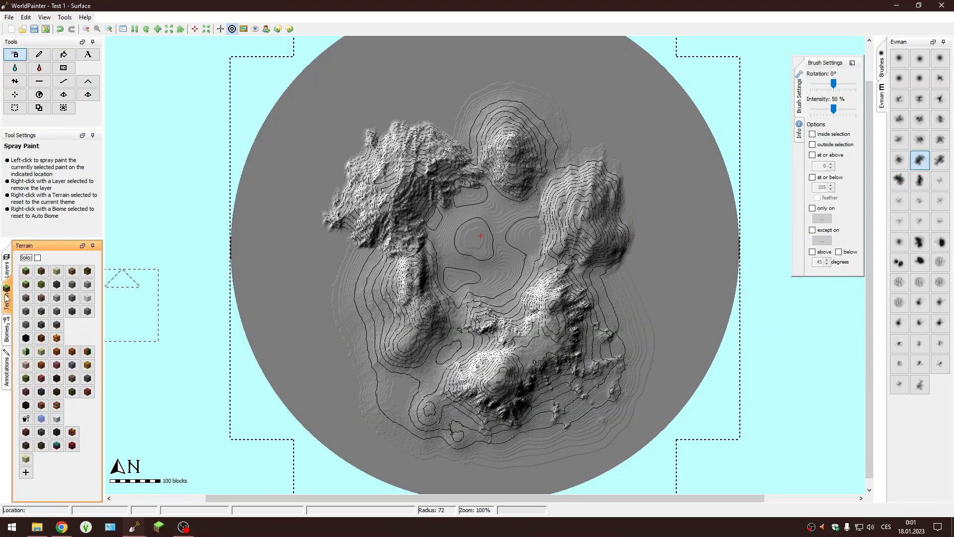
click(28, 283)
scroll(405, 282, down, 11)
mouse_move(405, 283)
mouse_down()
mouse_move(387, 281)
mouse_move(353, 194)
mouse_move(418, 164)
mouse_move(527, 219)
mouse_move(516, 323)
mouse_move(492, 372)
mouse_move(559, 313)
mouse_move(578, 219)
mouse_move(556, 179)
mouse_move(477, 149)
mouse_move(392, 164)
mouse_move(326, 220)
mouse_move(381, 319)
mouse_up()
Examine the grass coverage on the mountains, basin and western slopes in the 3D view
key(alt+Tab)
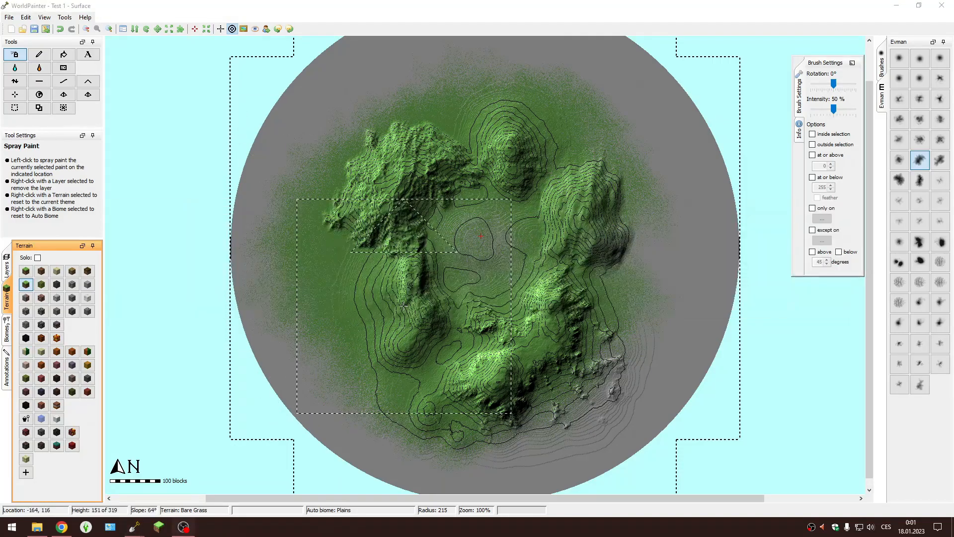
key(alt+Tab)
click(476, 268)
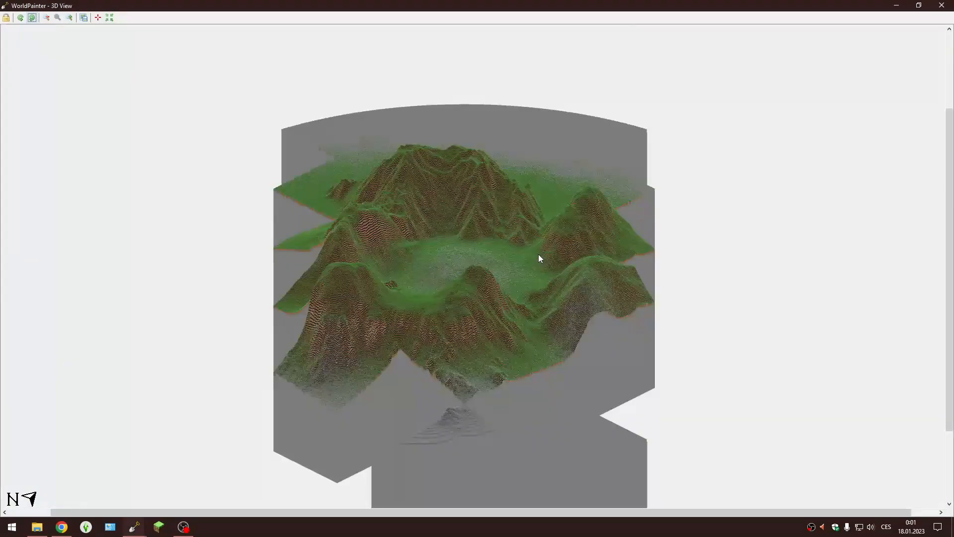
scroll(504, 270, up, 5)
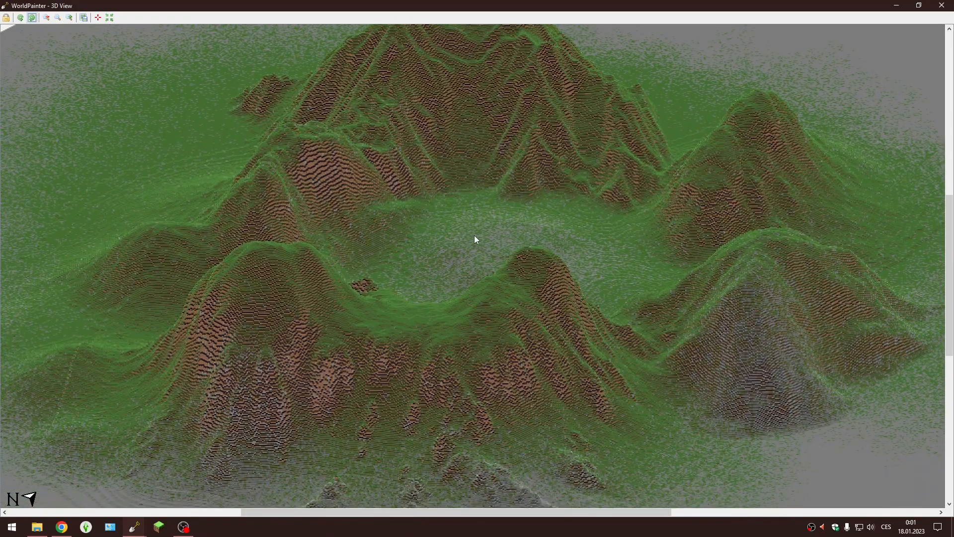
drag(474, 235, 461, 353)
key(alt+Tab)
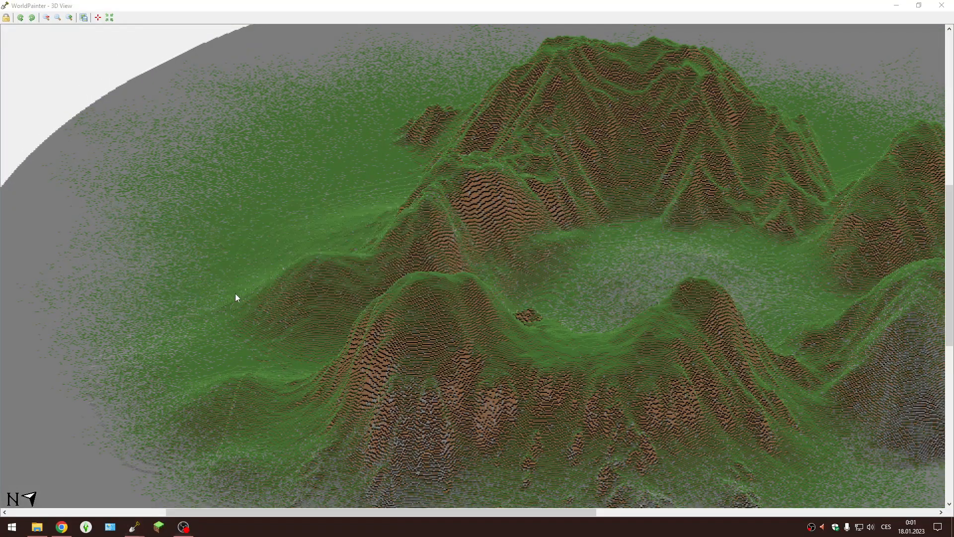
key(alt+Tab)
key(alt+Tab)
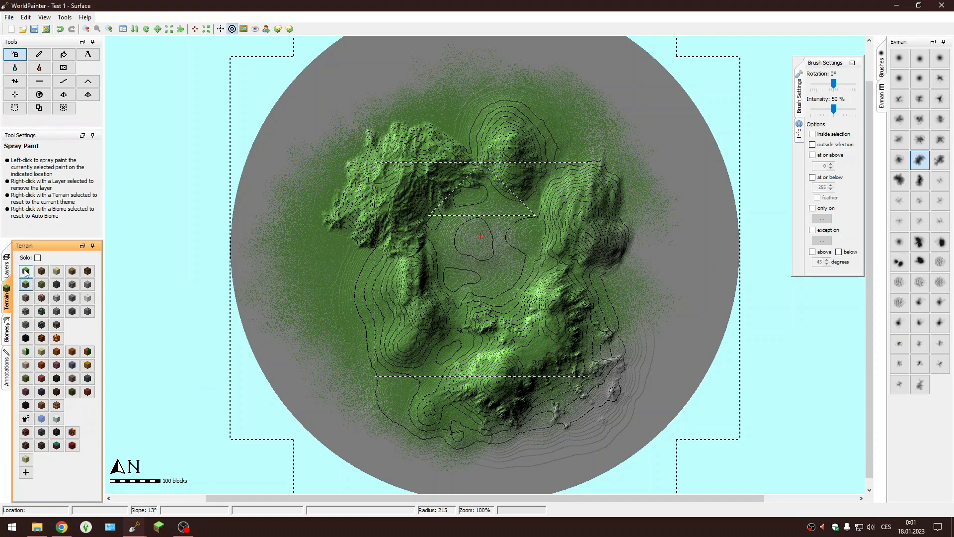
Reduce the spray brush radius to 64 and try other terrain materials from the palette
click(26, 272)
scroll(322, 298, down, 11)
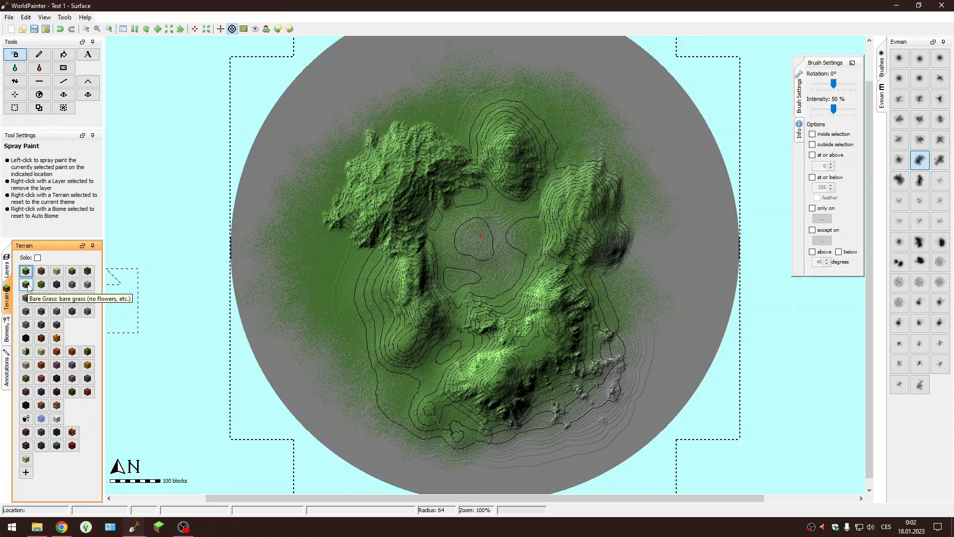
click(42, 284)
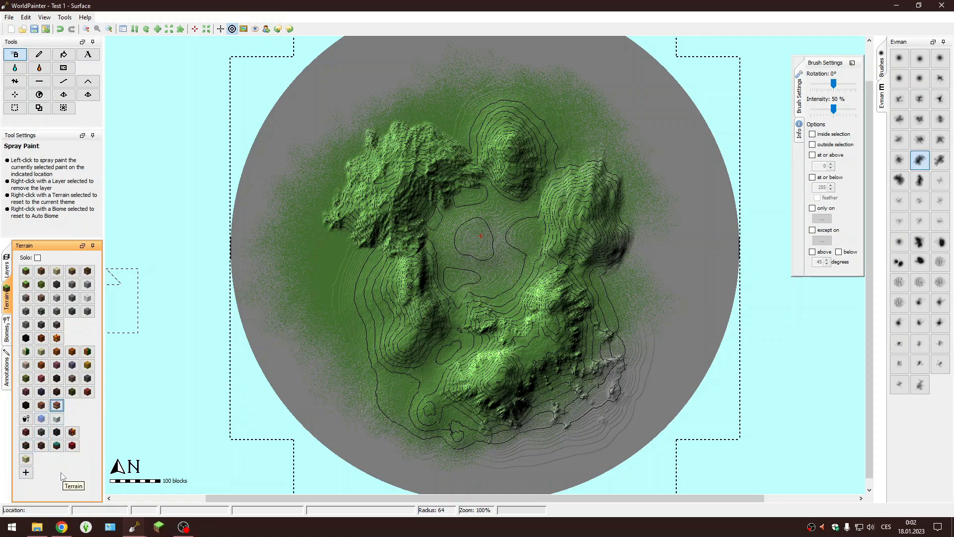
Create a custom terrain made of the single block dripstone_block
click(25, 472)
click(68, 472)
click(447, 189)
click(458, 215)
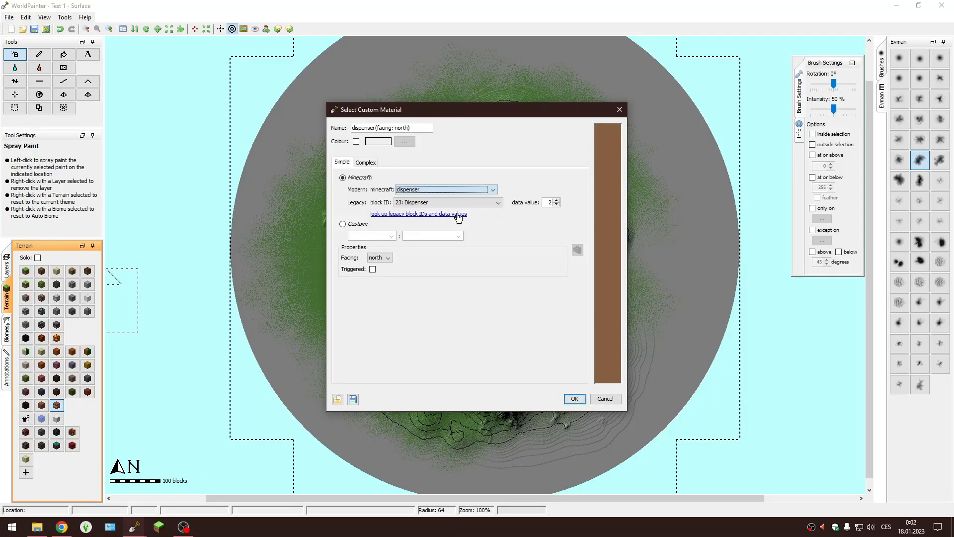
click(488, 191)
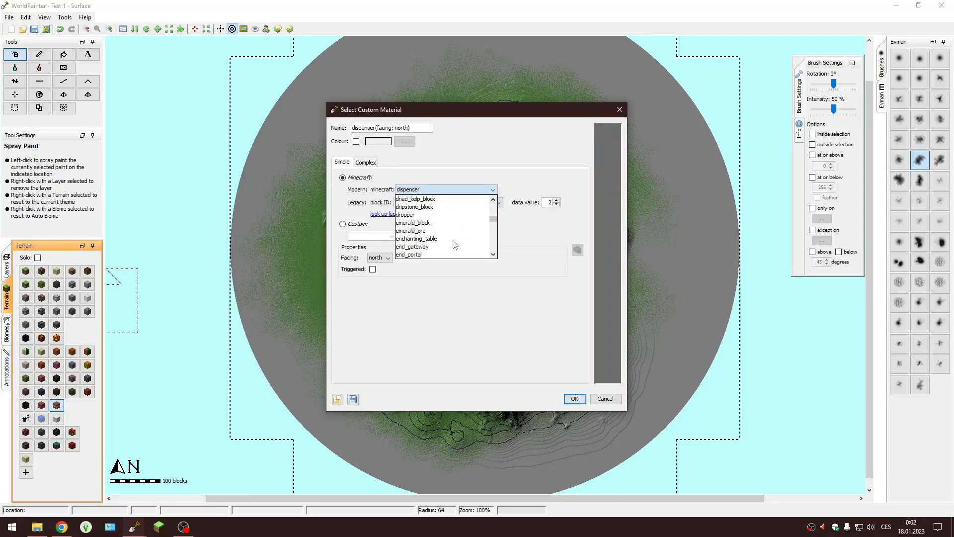
scroll(447, 238, down, 1)
click(446, 232)
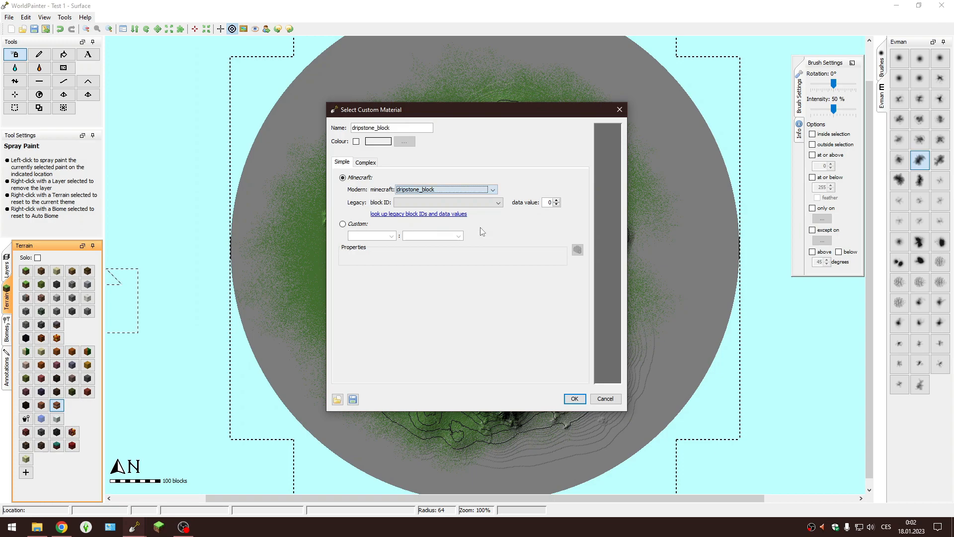
click(487, 204)
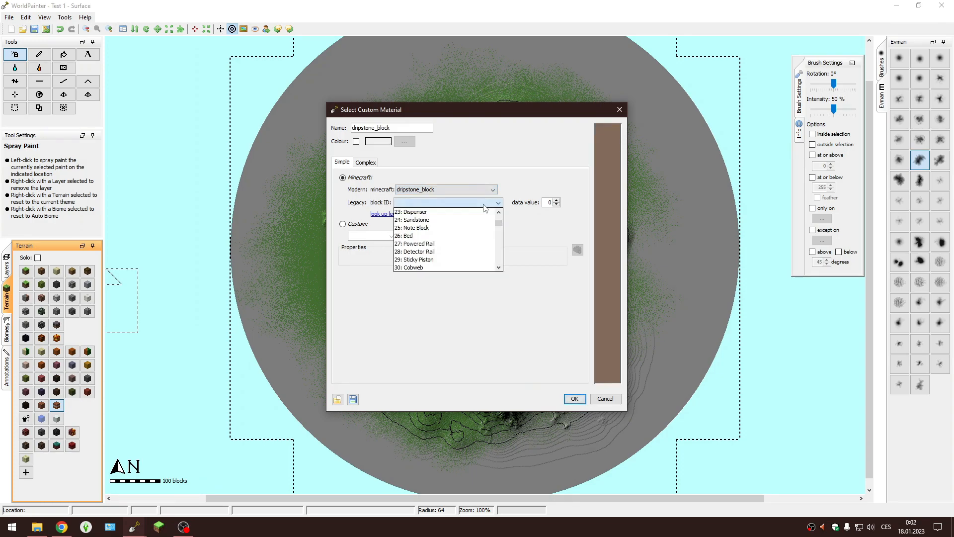
click(487, 203)
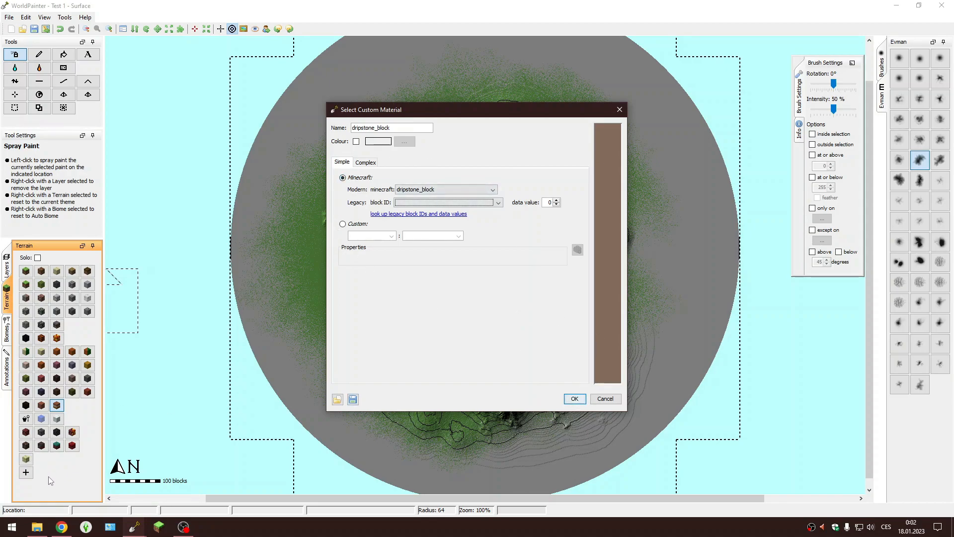
click(574, 399)
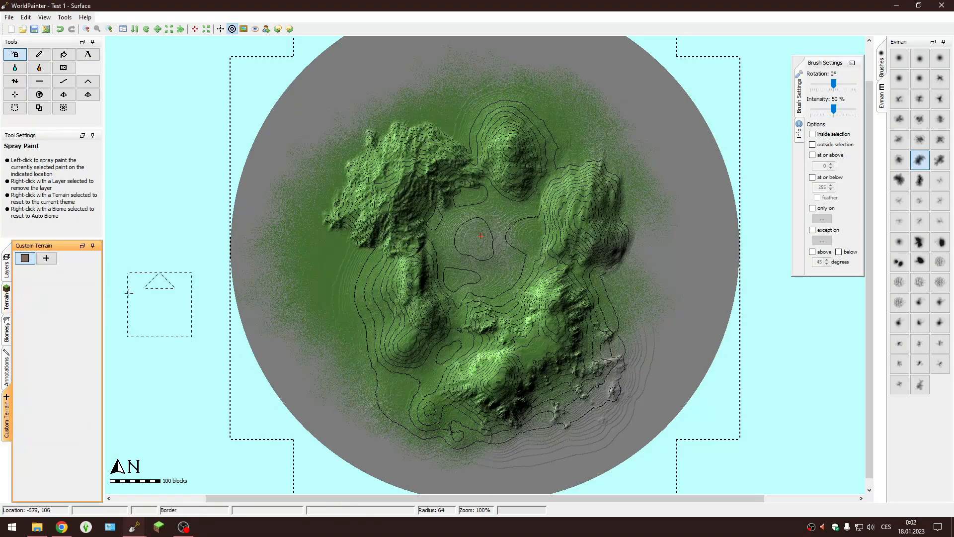
Start a second custom terrain as a complex material and add seven more material rows to its mix
click(46, 258)
click(107, 258)
click(366, 162)
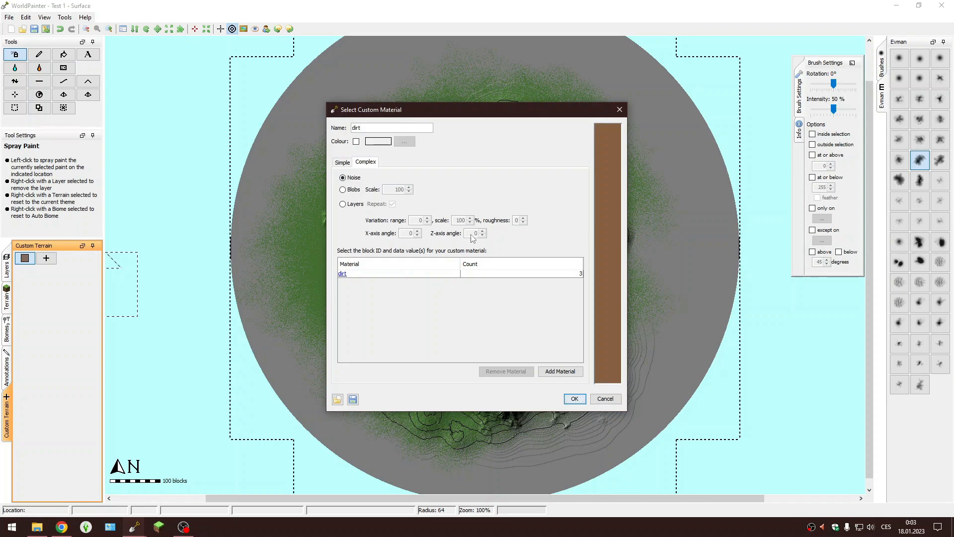
click(562, 372)
click(563, 374)
click(564, 374)
click(564, 374)
click(563, 374)
click(563, 374)
click(564, 374)
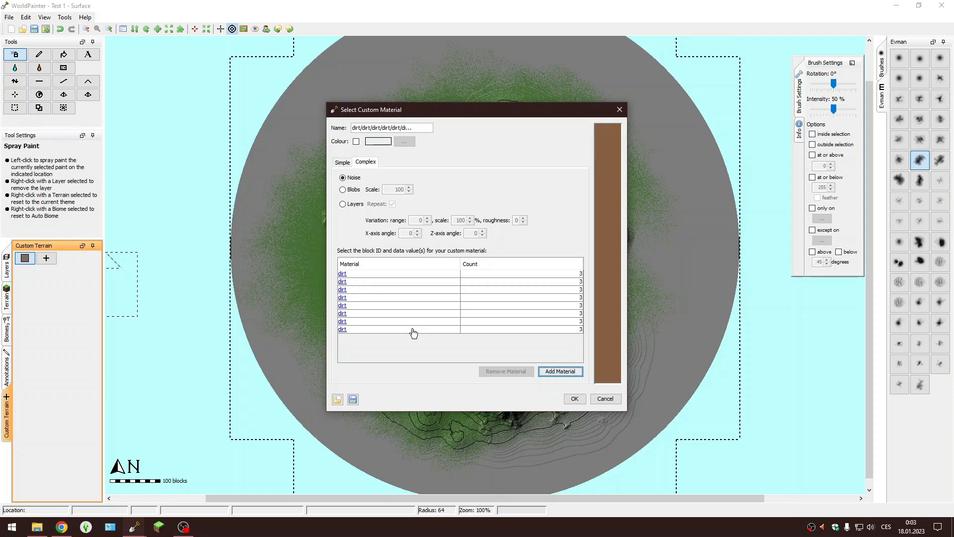
Change the first material of the mix to dripstone_block and keep the second as dirt
click(402, 276)
click(485, 224)
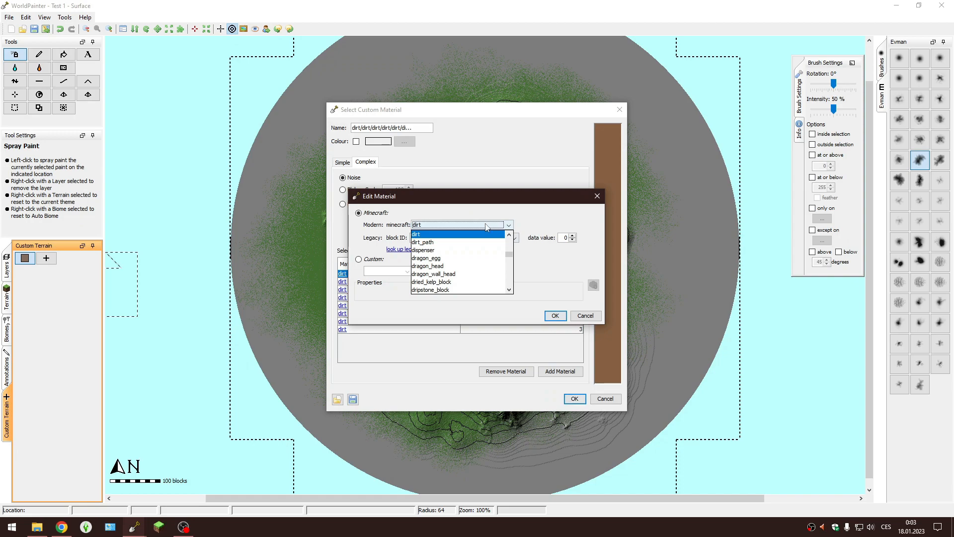
click(464, 291)
click(554, 315)
click(398, 282)
click(560, 317)
Change the third material of the mix to brown_wool and the fourth to brown_terracotta
click(427, 289)
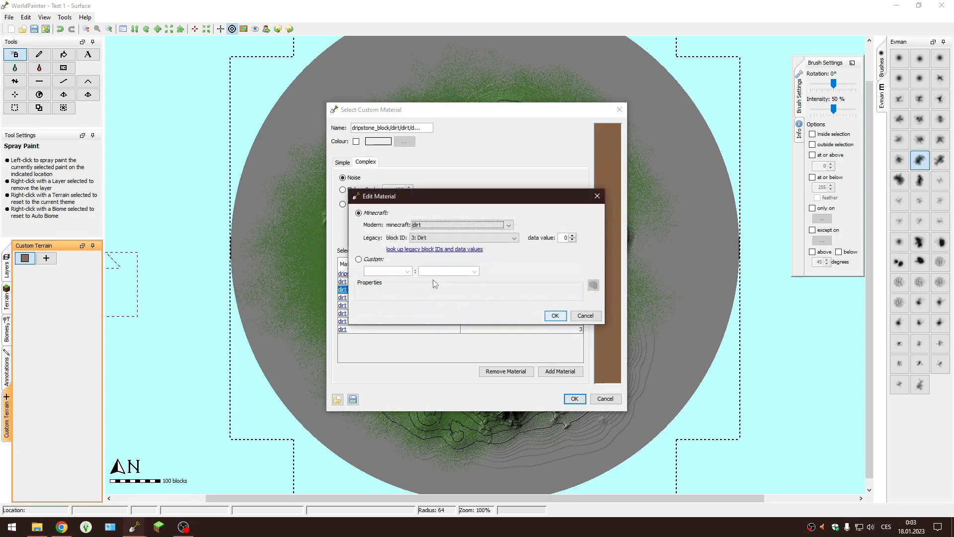
click(455, 225)
text(bro)
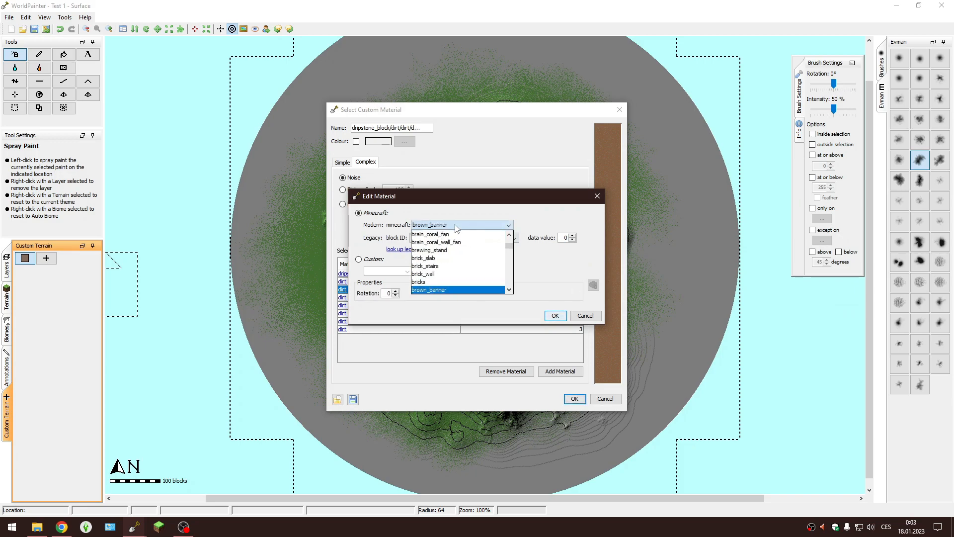
text(wn_wool)
key(Return)
click(555, 315)
click(403, 297)
text(brown_terracotta)
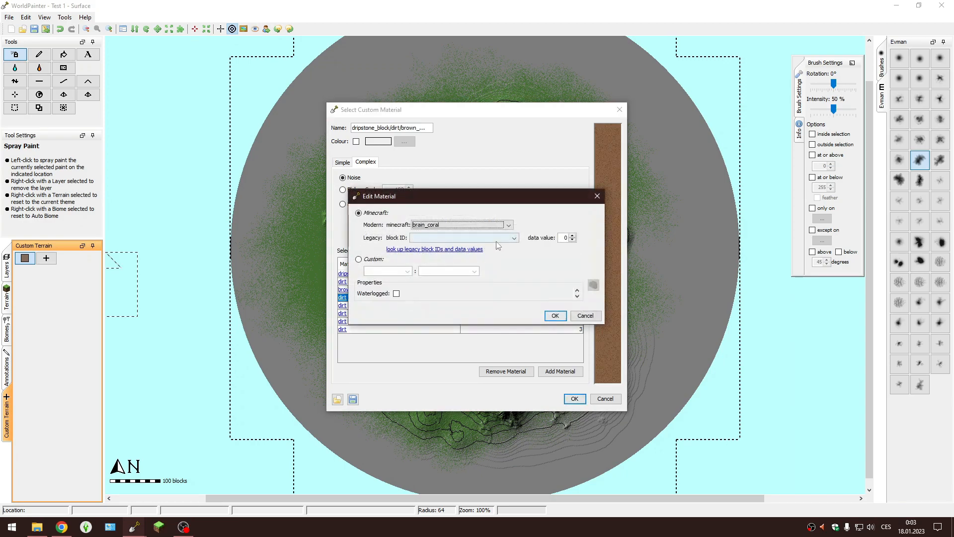
key(Return)
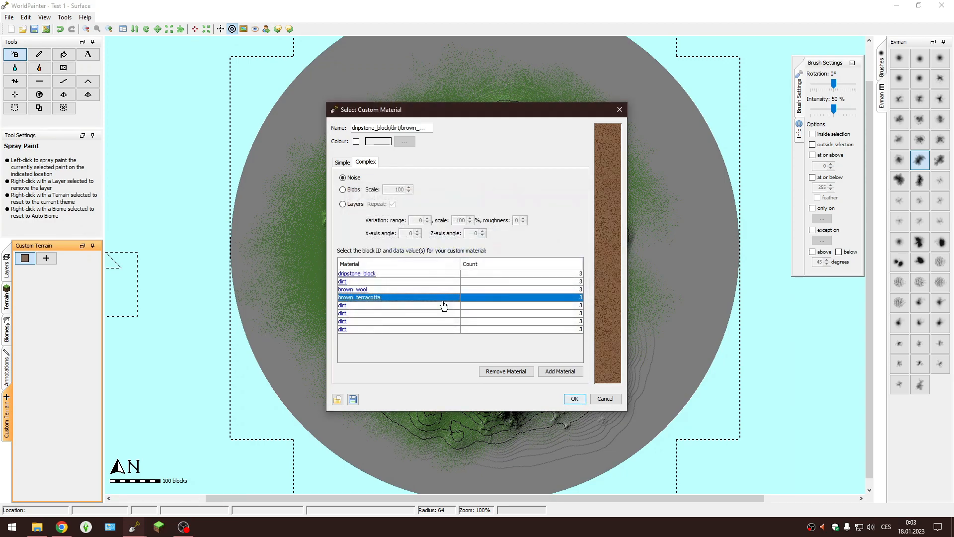
Remove the four surplus dirt rows below brown_terracotta from the material mix
click(457, 329)
click(585, 317)
click(498, 373)
click(453, 323)
click(552, 314)
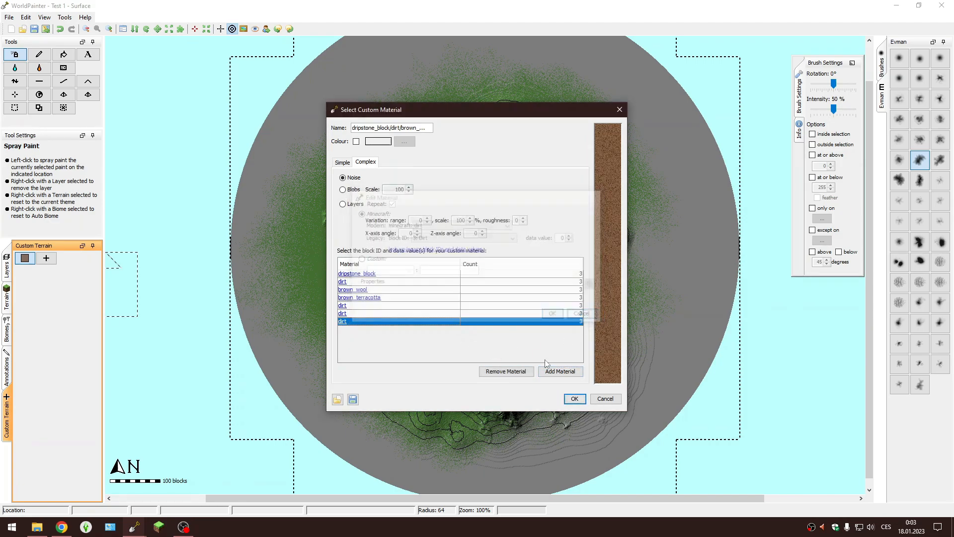
click(506, 371)
click(520, 313)
shift+click(514, 306)
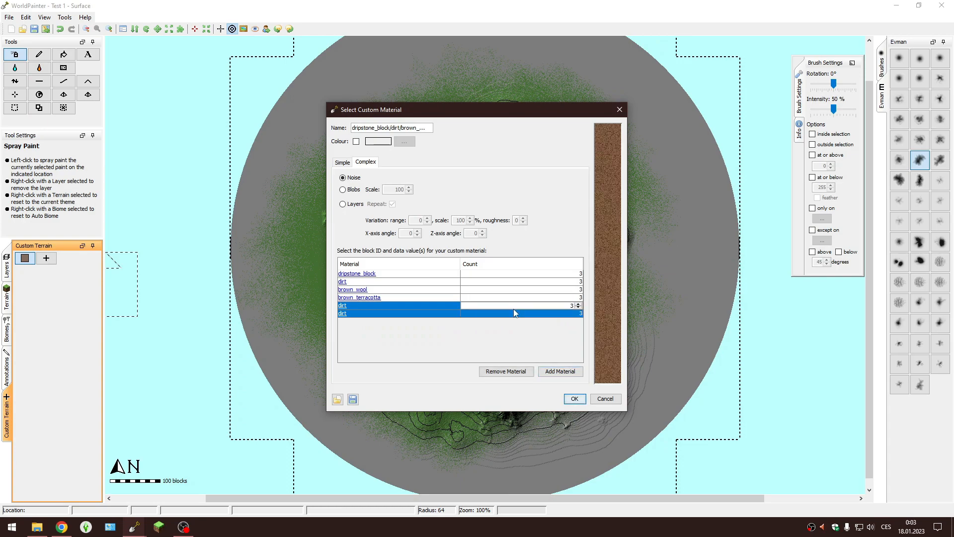
click(506, 371)
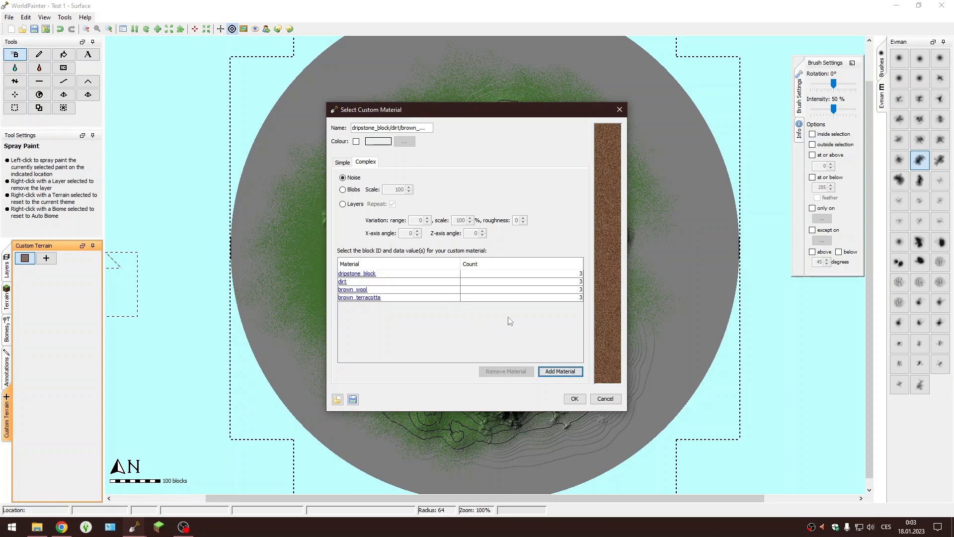
Set the count of brown_wool to 30 and of brown_terracotta to 25
click(579, 288)
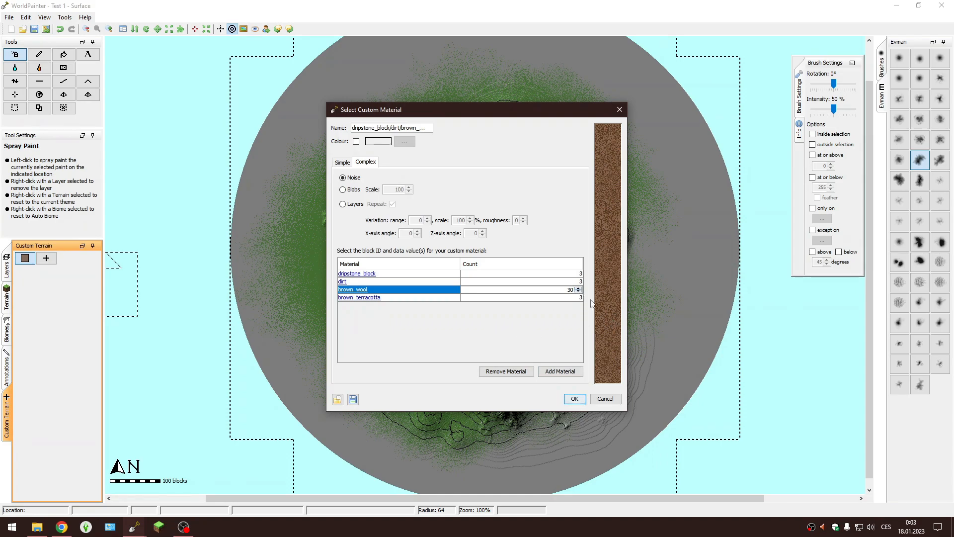
click(579, 297)
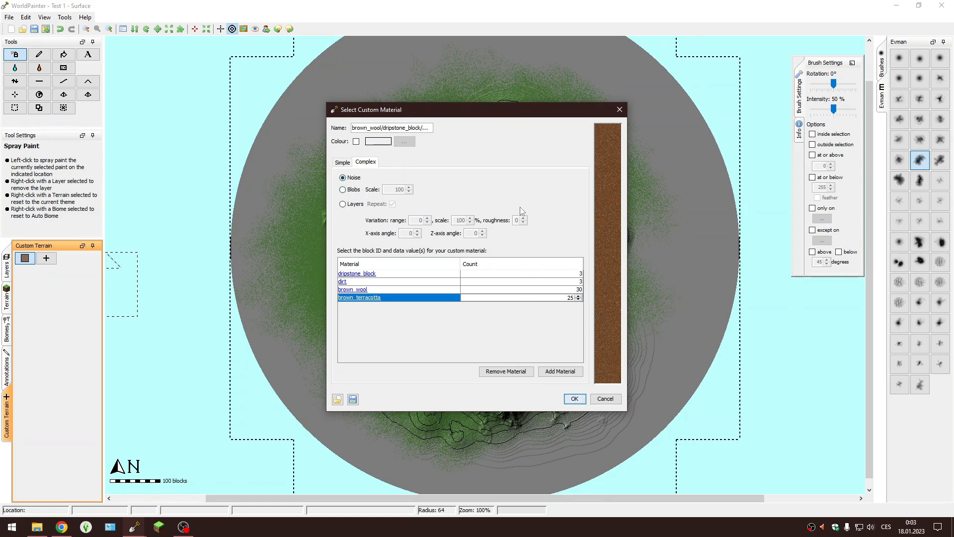
Compare the Blobs, Layers and Noise patterns for the mix, lowering the blob scale to 26
click(343, 190)
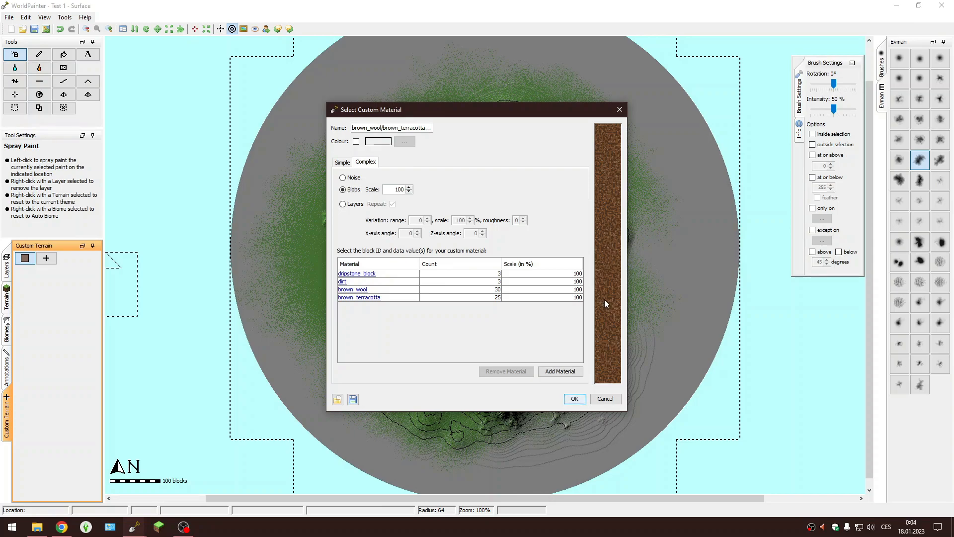
click(351, 205)
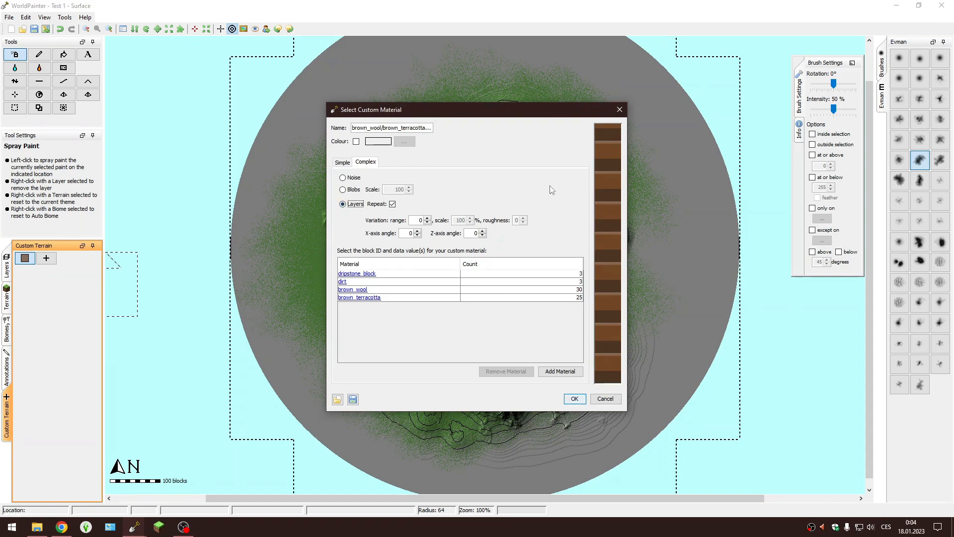
click(351, 191)
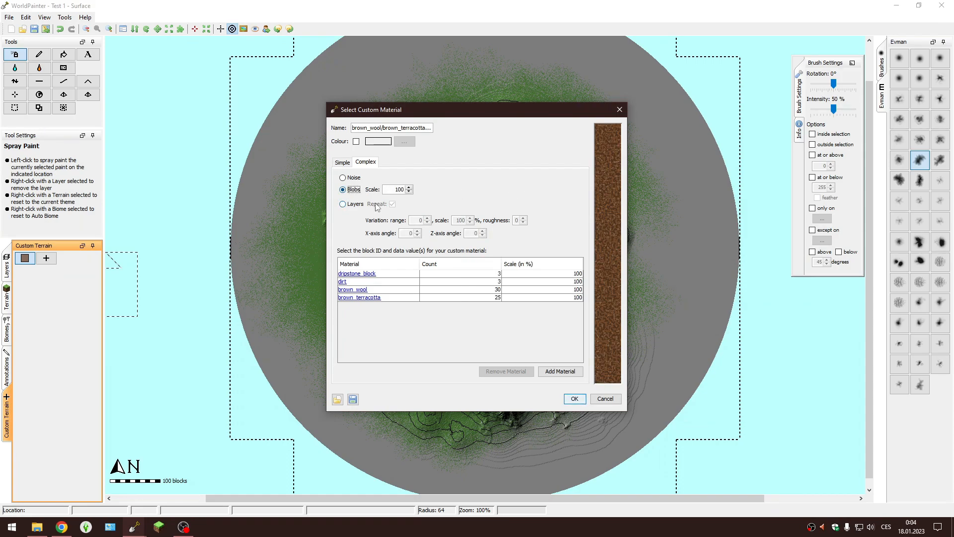
click(408, 192)
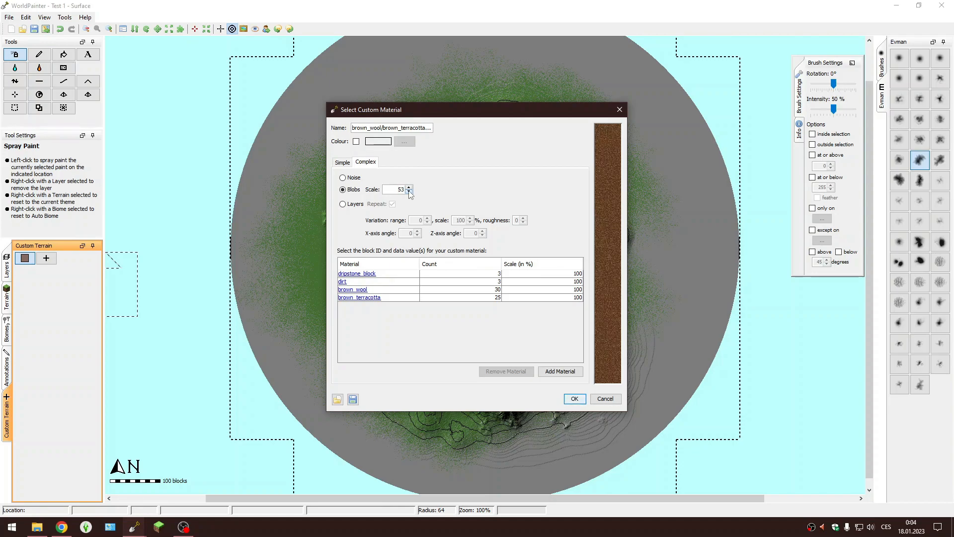
click(409, 192)
click(408, 192)
click(347, 179)
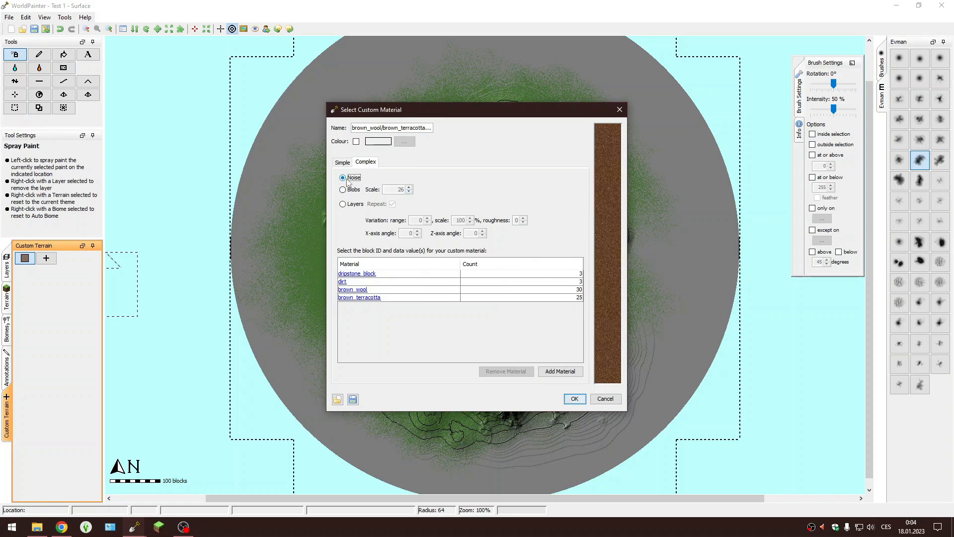
Try the Blobs pattern for the mix at scales of 200 and 500
click(351, 191)
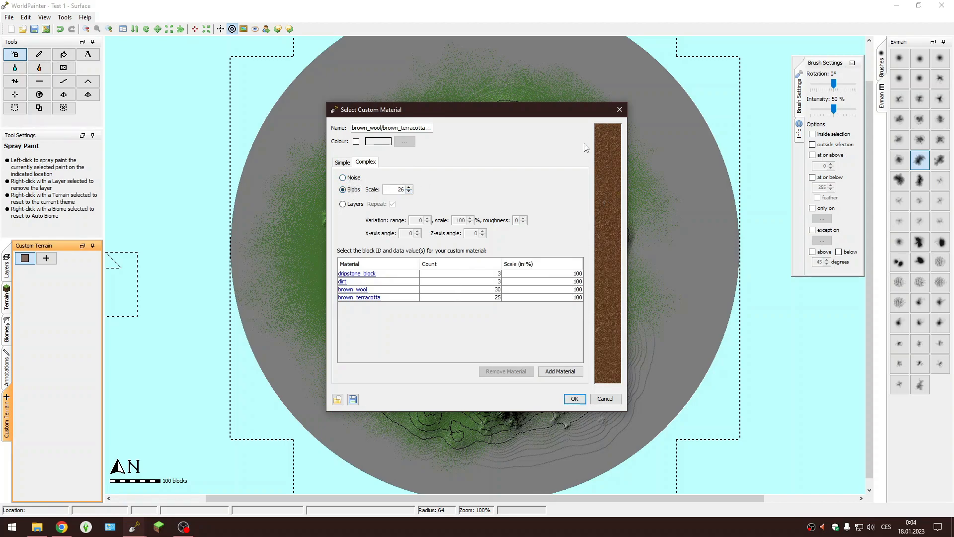
double_click(400, 189)
click(408, 187)
click(409, 190)
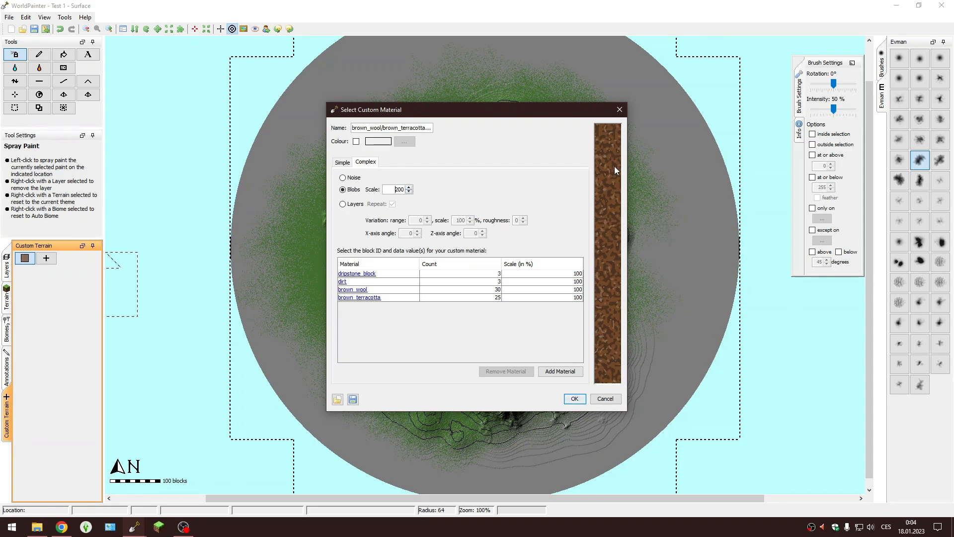
double_click(400, 189)
text(50)
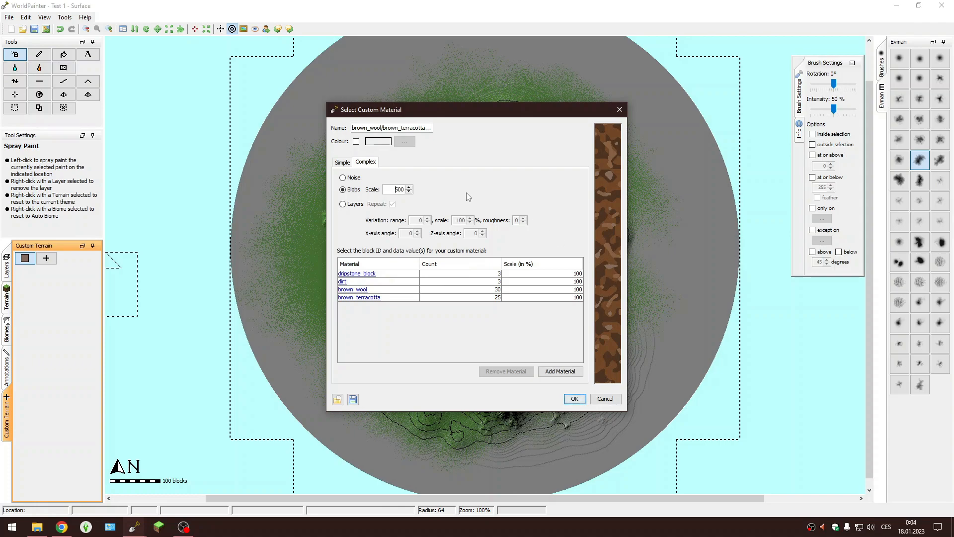
Switch the mix to non-repeating layers and set the brown_terracotta count to 40
click(346, 204)
click(393, 204)
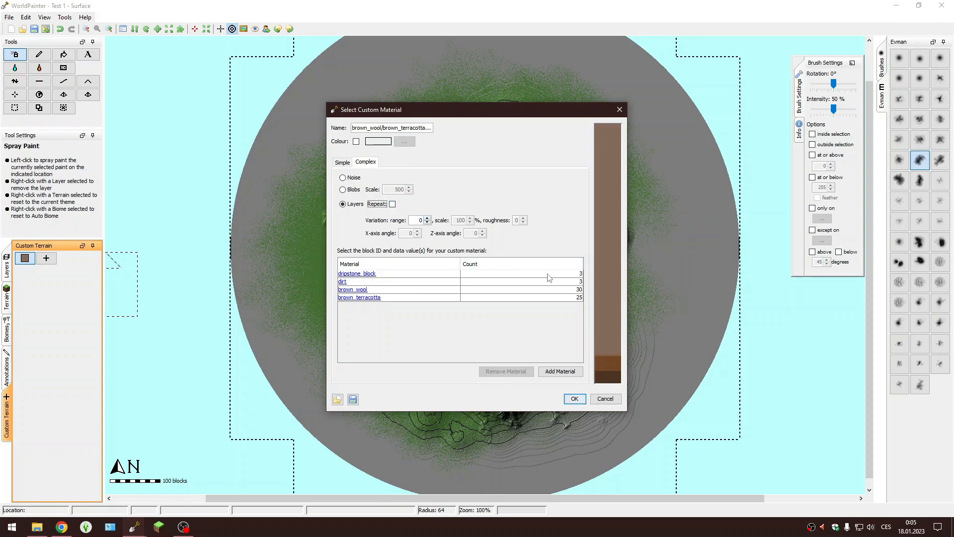
click(579, 299)
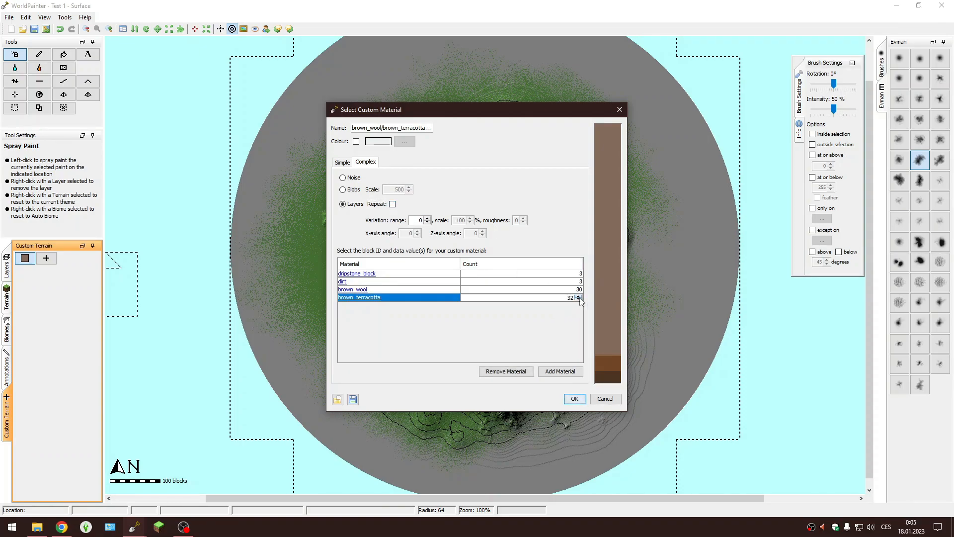
click(529, 283)
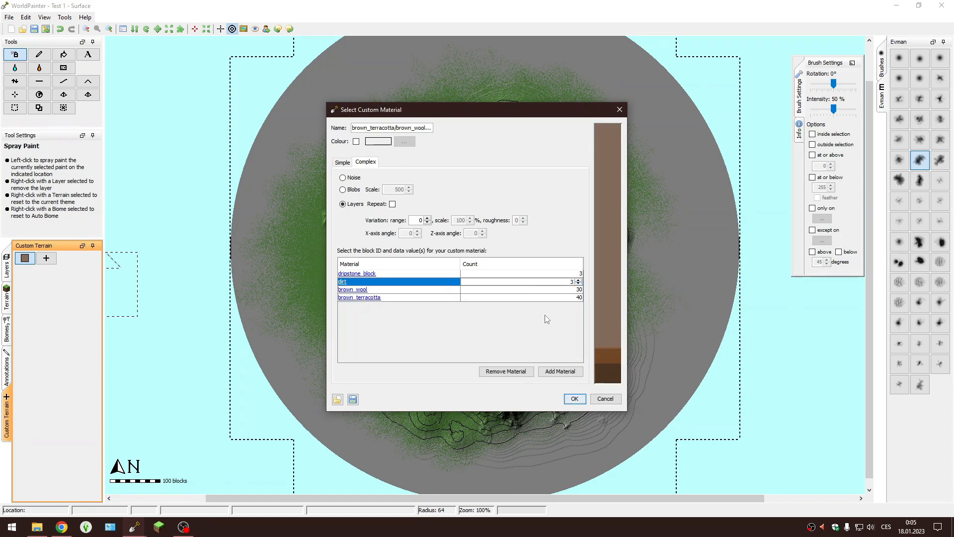
Set the brown_wool count to 76 and make the layers repeat again
click(579, 289)
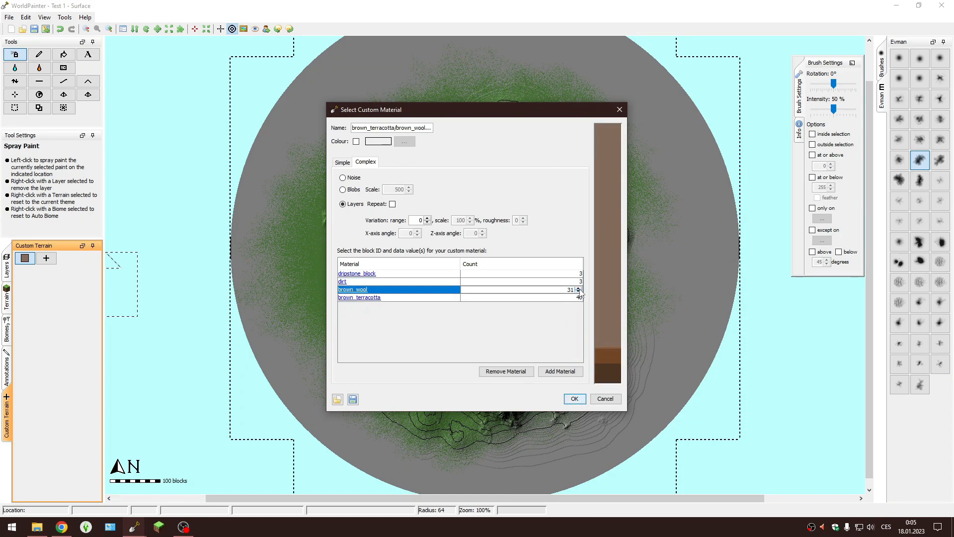
click(579, 288)
click(579, 288)
click(450, 290)
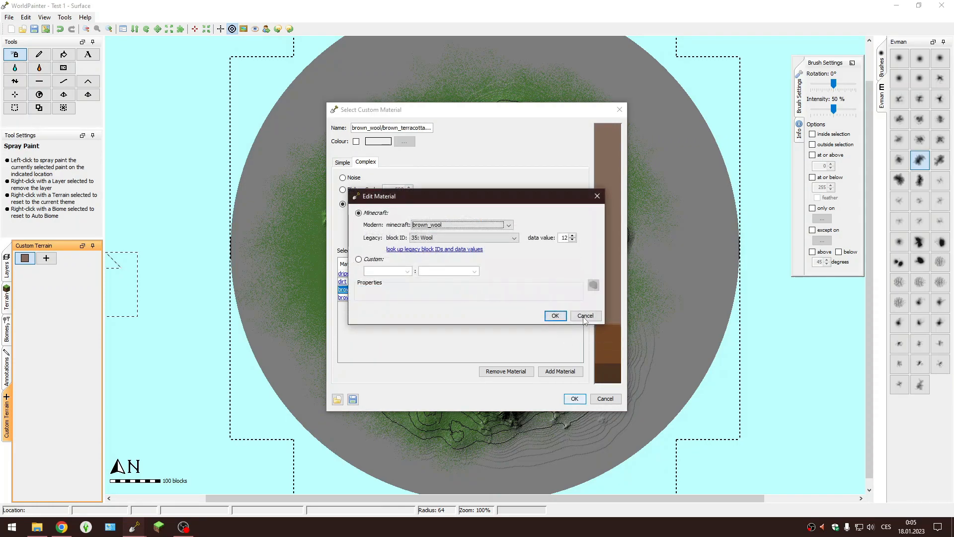
click(585, 316)
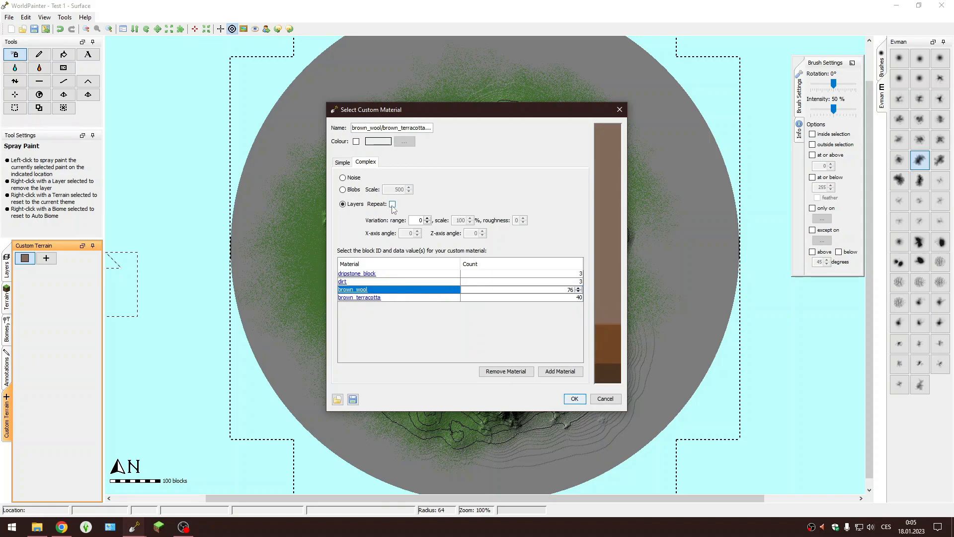
click(392, 205)
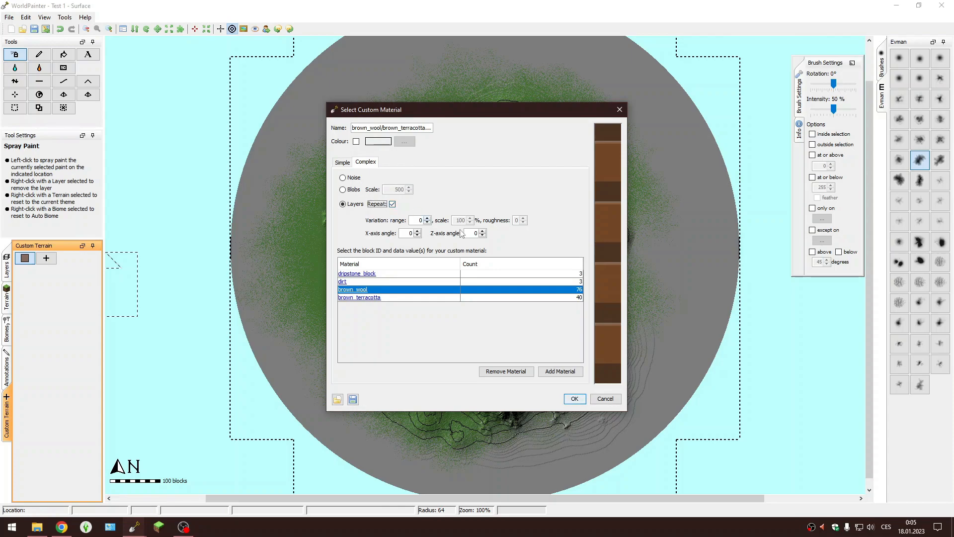
Set the repeating layers' variation range to 39 and the variation scale to 127 %
click(427, 218)
click(428, 218)
click(427, 218)
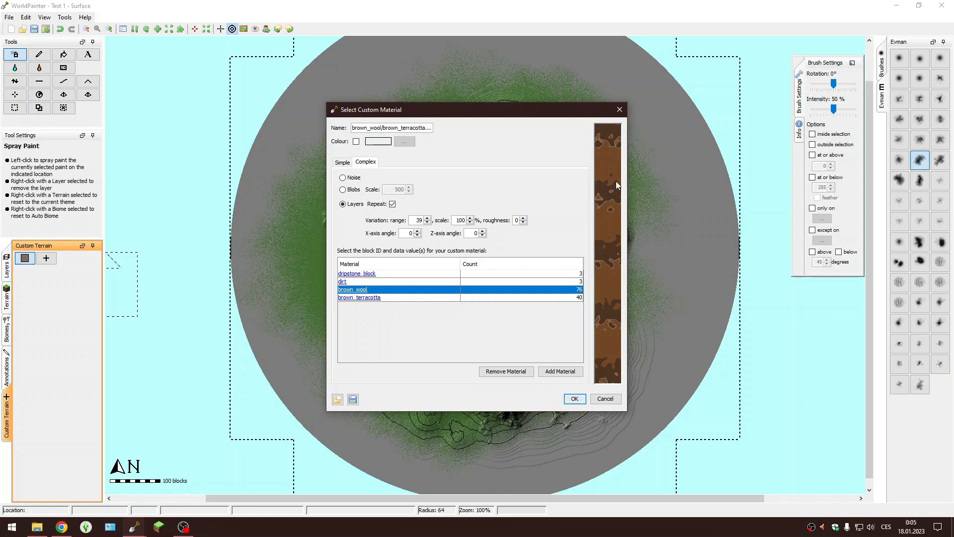
click(469, 218)
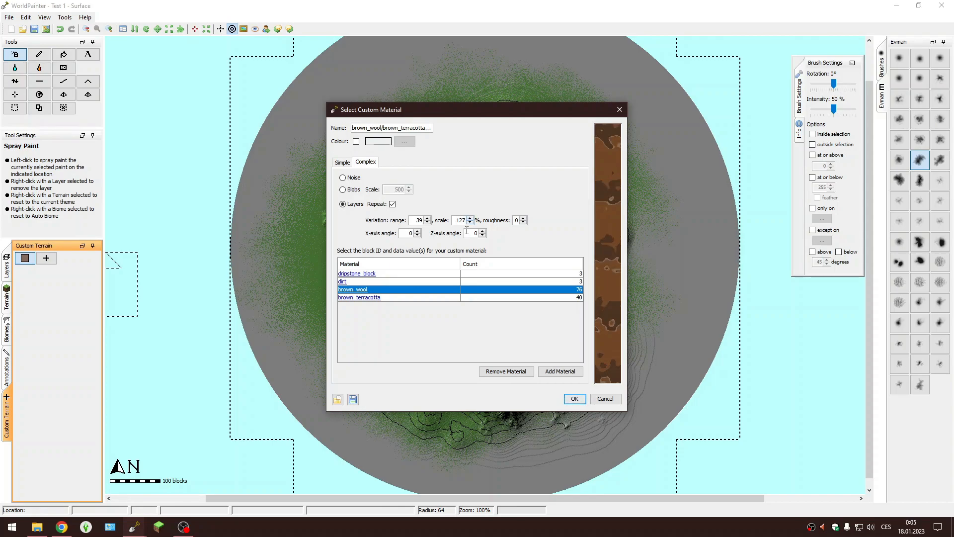
Try different roughness values for the layer variation and set the roughness to 3
click(524, 221)
click(523, 219)
click(523, 219)
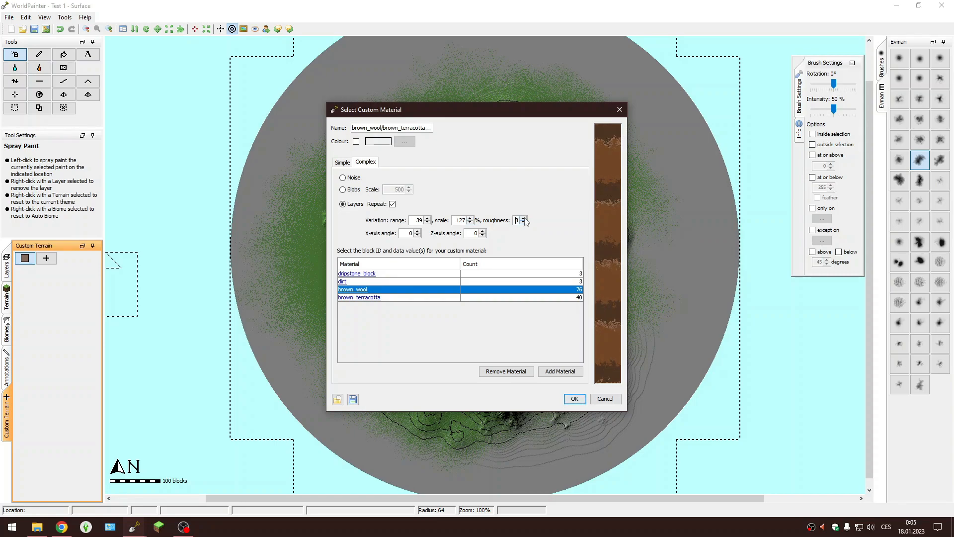
click(523, 222)
click(524, 223)
click(523, 222)
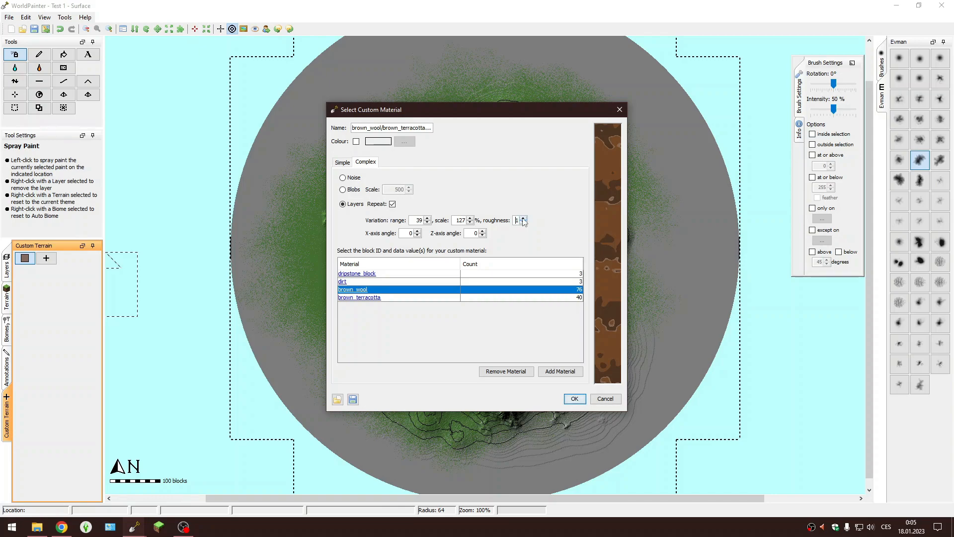
click(523, 219)
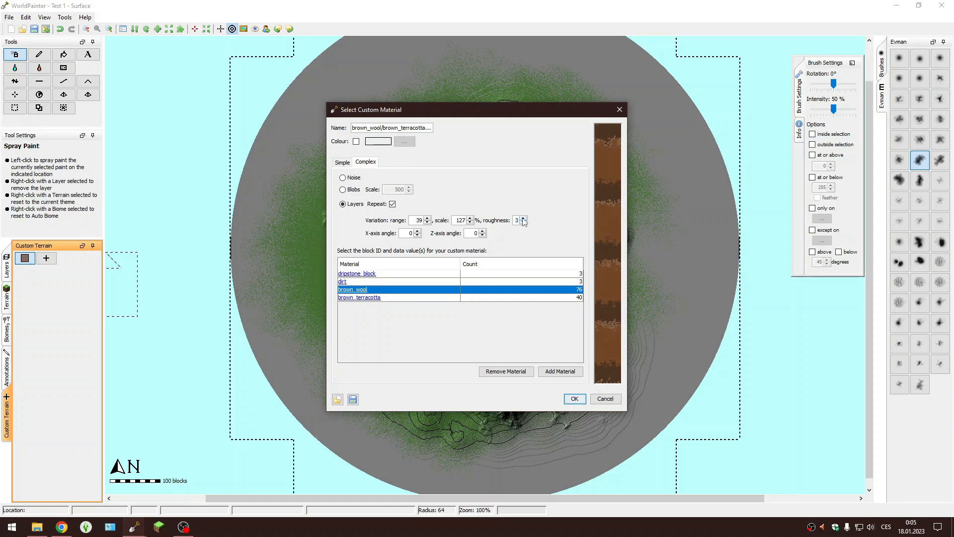
Raise the variation scale to 141 %, tilt the layers with an X-axis angle of 25 plus a Z-axis angle, and accept the material
click(470, 219)
click(418, 231)
click(417, 231)
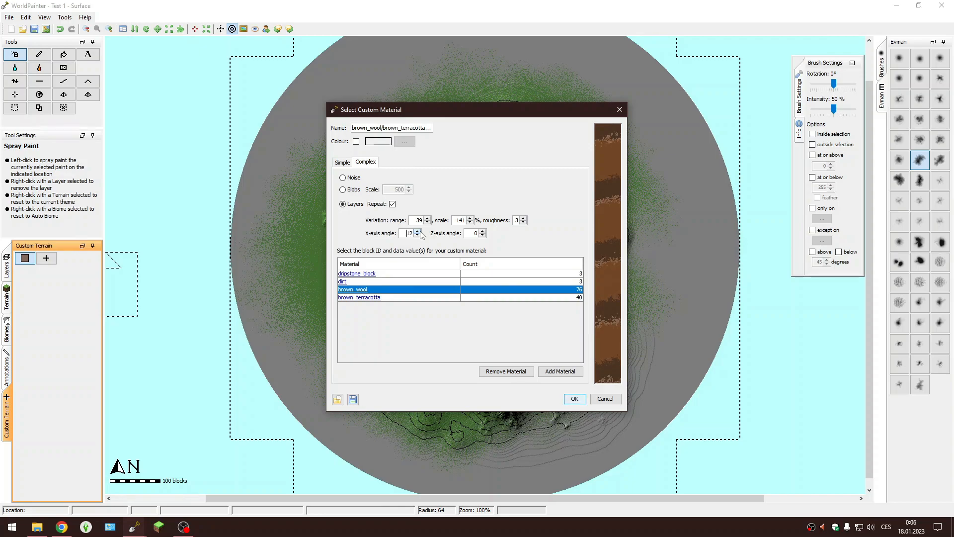
click(417, 231)
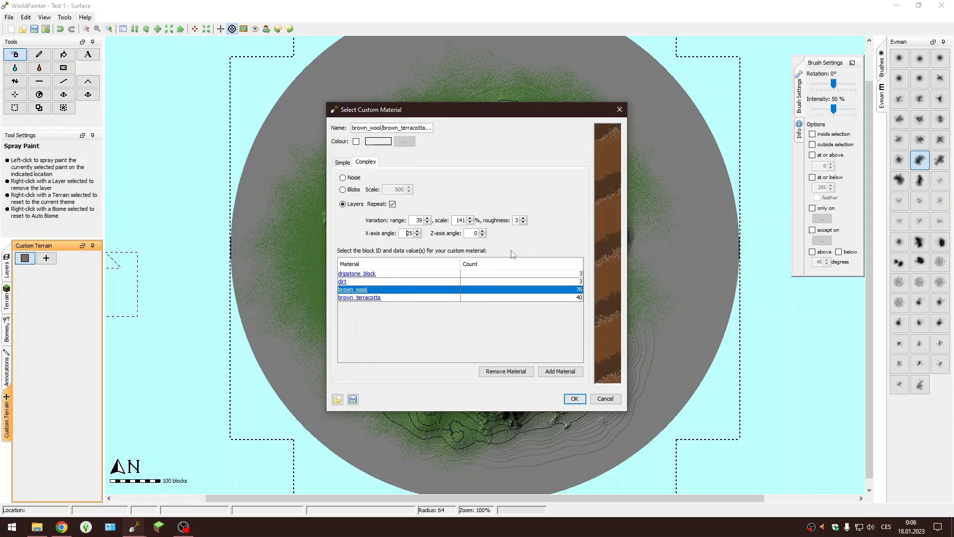
click(482, 231)
click(575, 398)
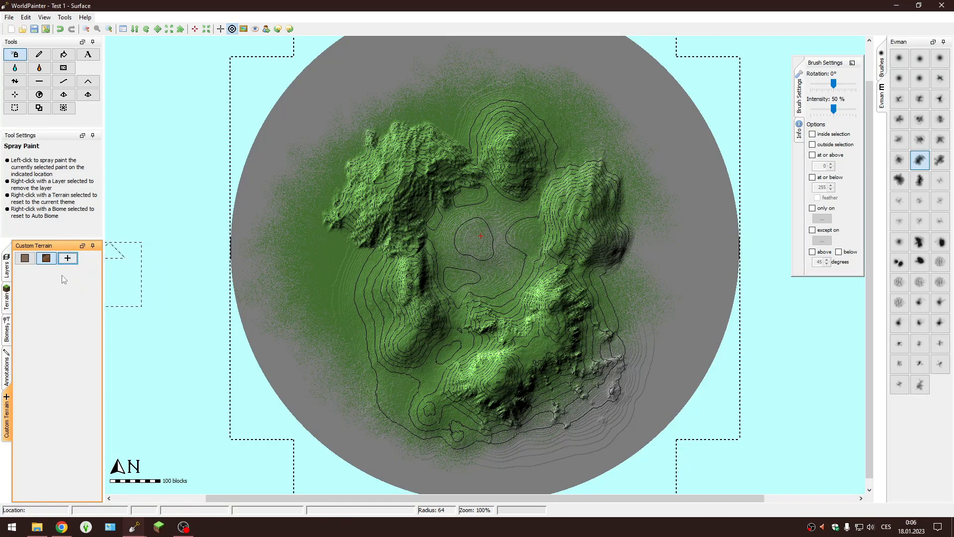
Spray the new brown_wool/brown_terracotta mix over the mountains with the brush radius enlarged to 213
right_click(46, 264)
click(47, 295)
scroll(388, 227, down, 13)
mouse_move(386, 227)
mouse_down()
mouse_move(383, 169)
mouse_move(363, 214)
mouse_move(398, 298)
mouse_move(394, 276)
mouse_move(537, 283)
mouse_move(596, 358)
mouse_move(631, 189)
mouse_move(616, 139)
mouse_up()
Try flood-filling the surrounding ground with the brown mix, then undo the fill and the sprayed mix
click(63, 54)
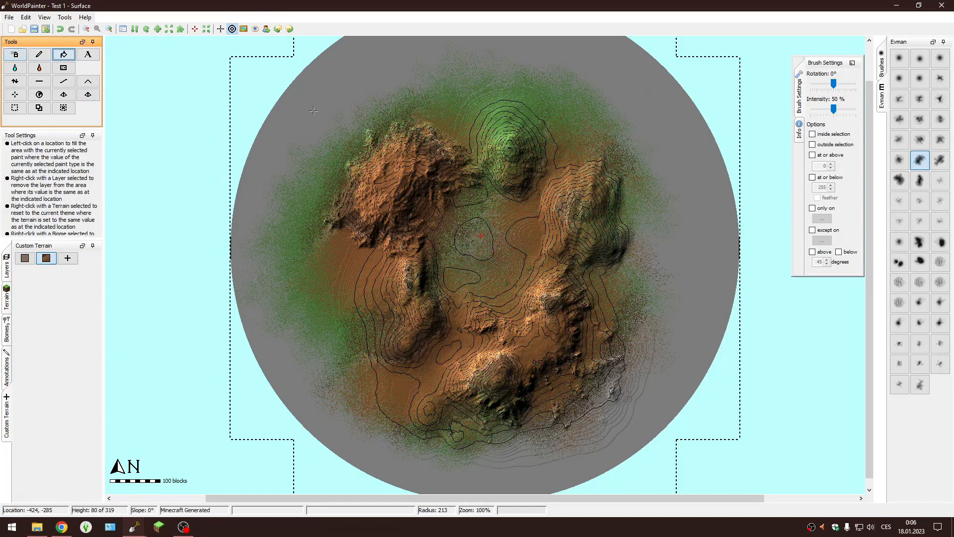
click(470, 181)
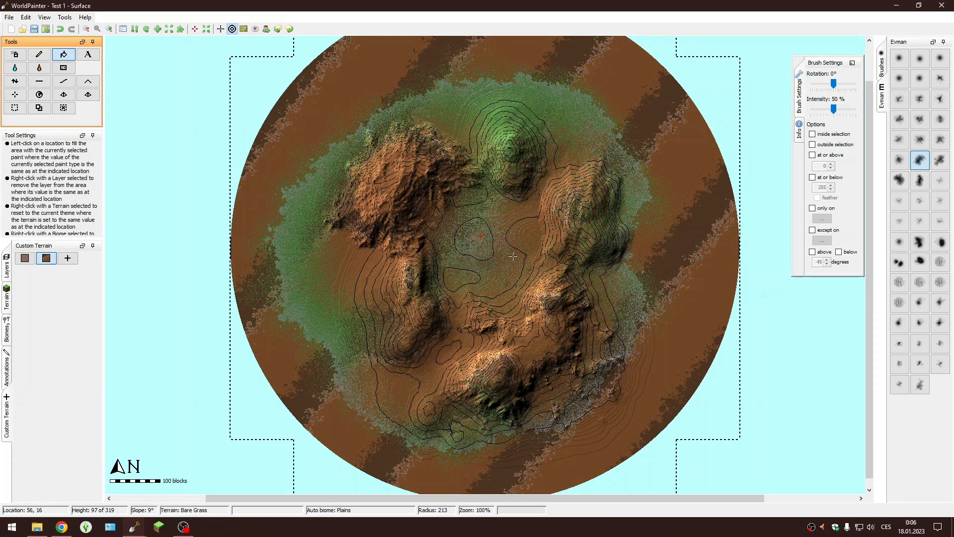
key(ctrl+z)
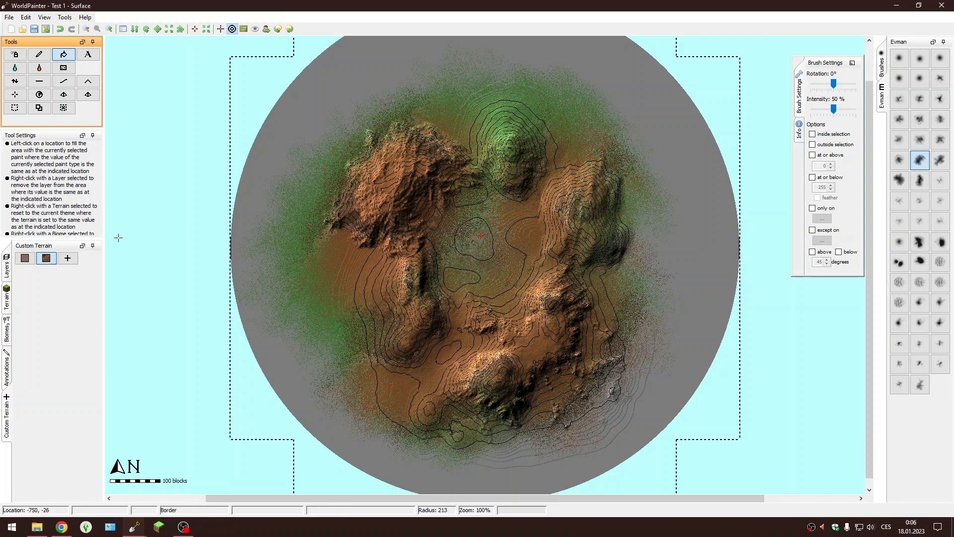
click(441, 250)
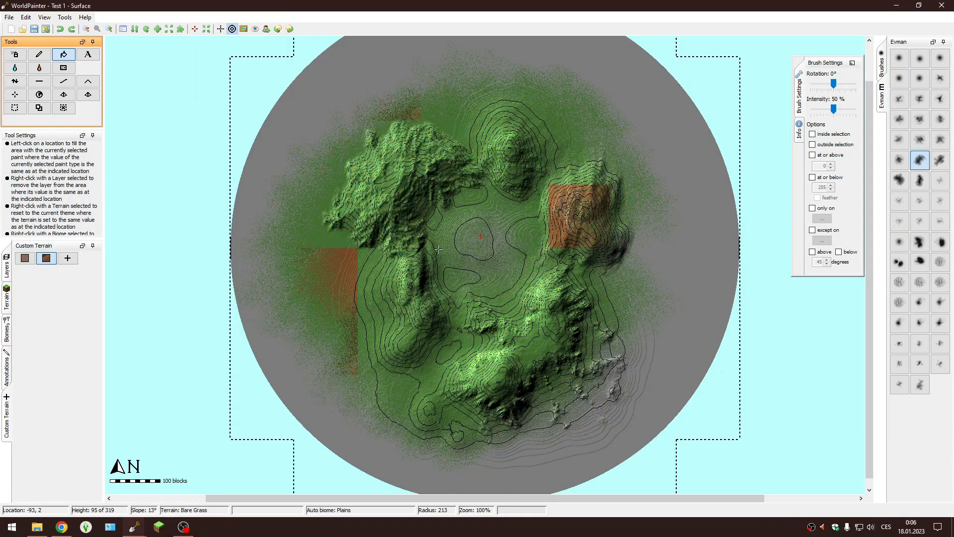
Set up the Pencil tool with the solid circle brush at radius 300 and 100 % intensity
click(40, 55)
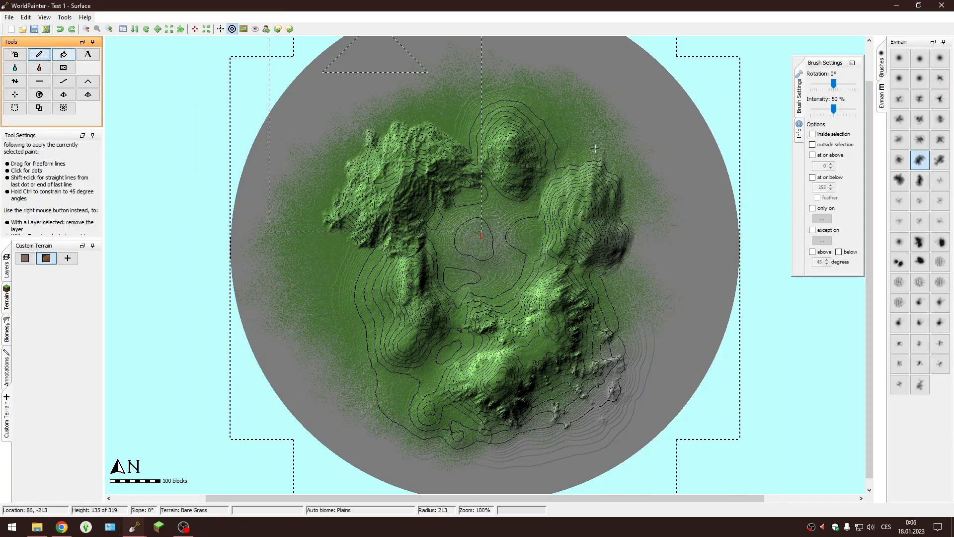
click(881, 64)
click(939, 99)
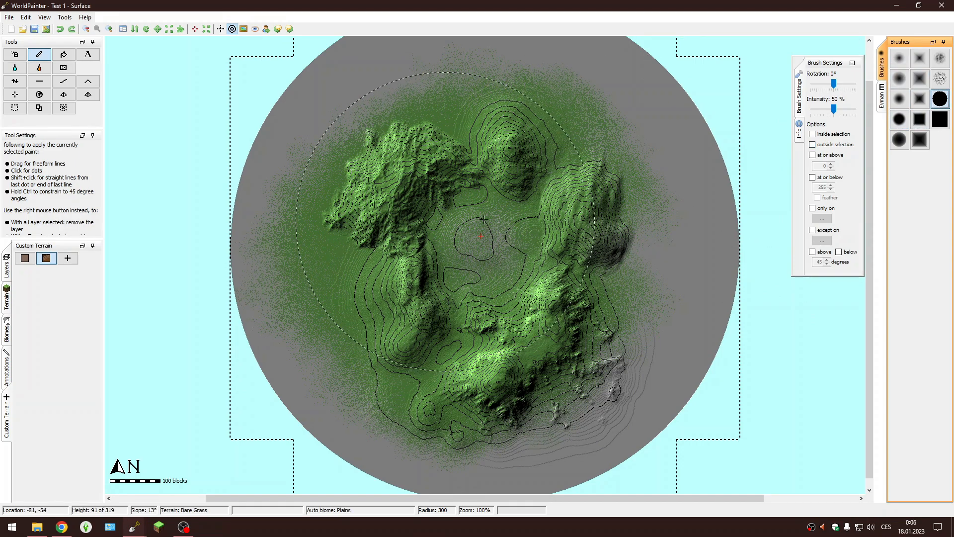
drag(833, 109, 863, 110)
Paint the entire circular map with the brown_wool/brown_terracotta mix using the large solid brush
click(430, 169)
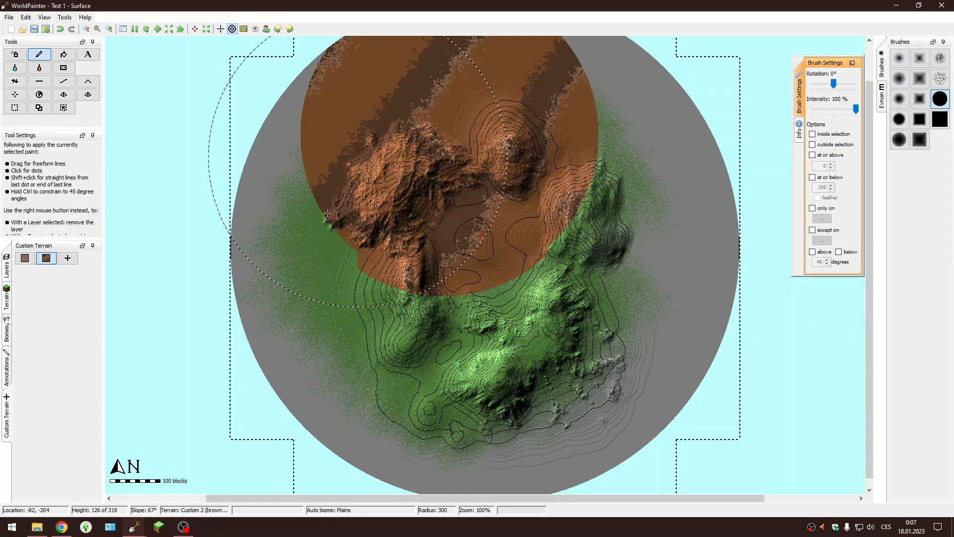
click(327, 304)
click(445, 372)
click(581, 373)
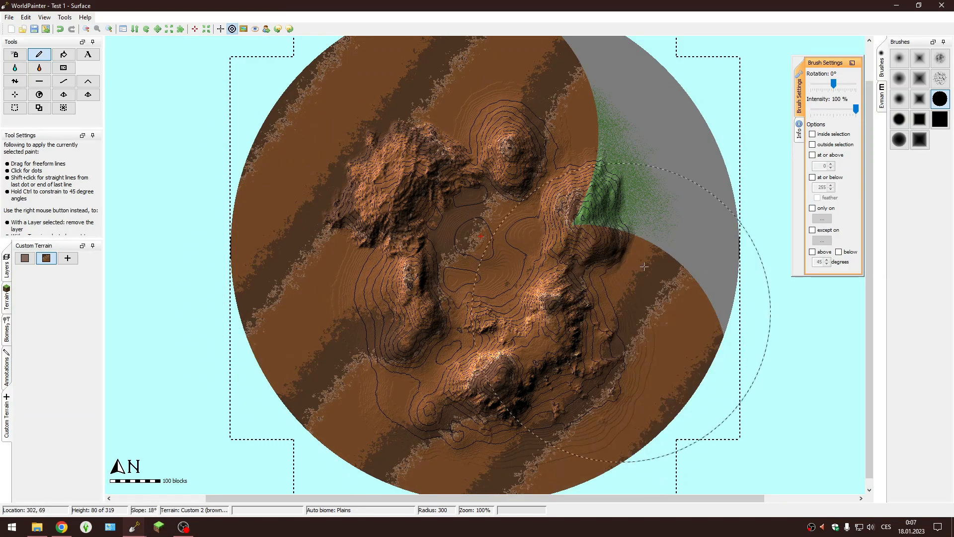
click(652, 254)
click(611, 133)
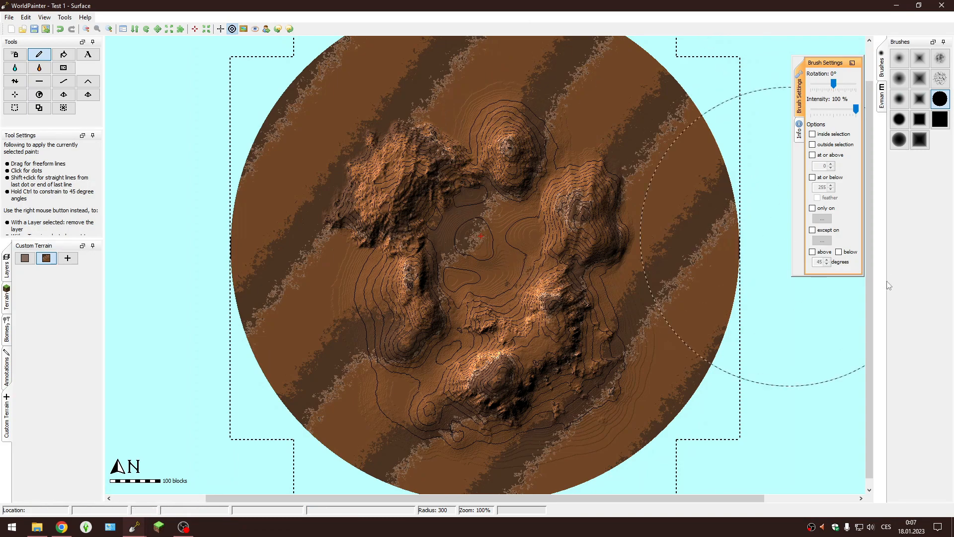
drag(869, 287, 872, 245)
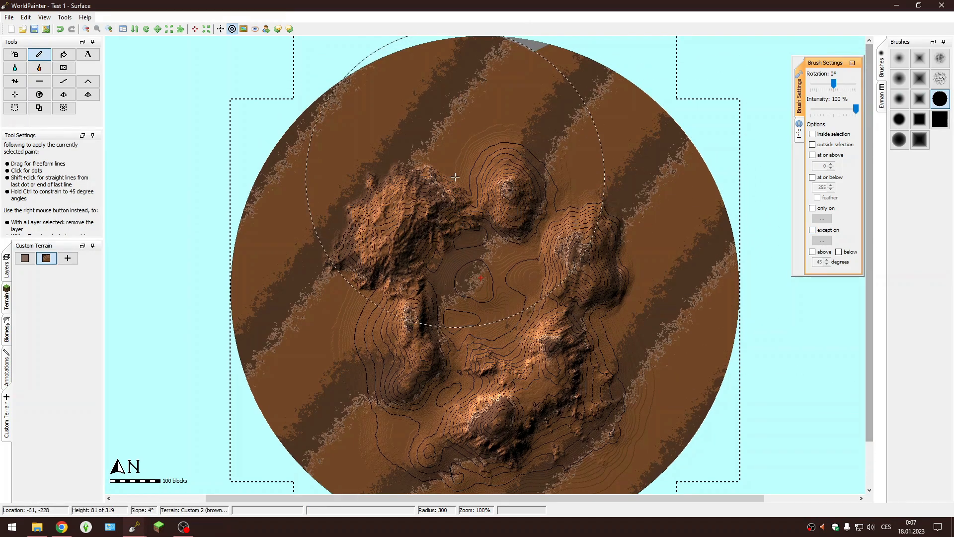
drag(869, 300, 864, 327)
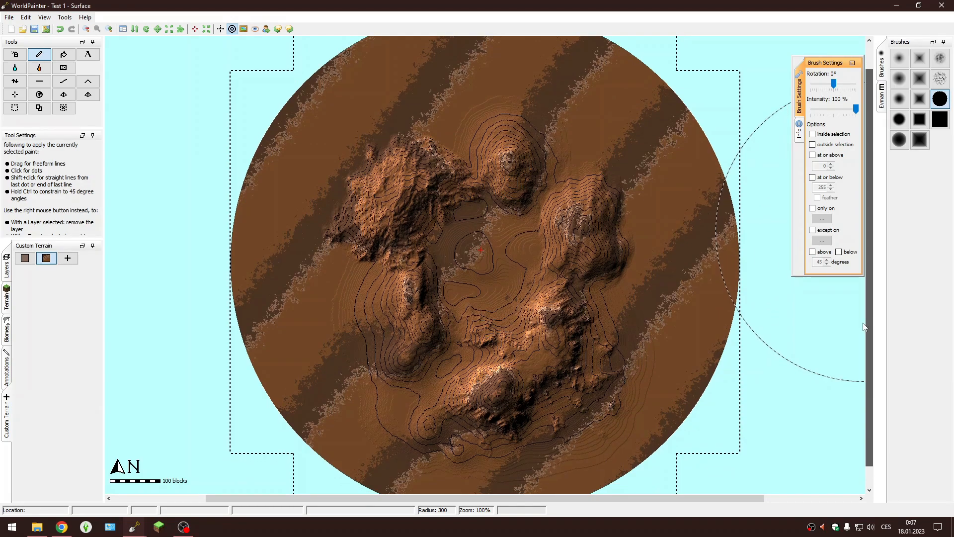
Choose a pale grey built-in terrain and paint it across the northern half of the map
click(6, 296)
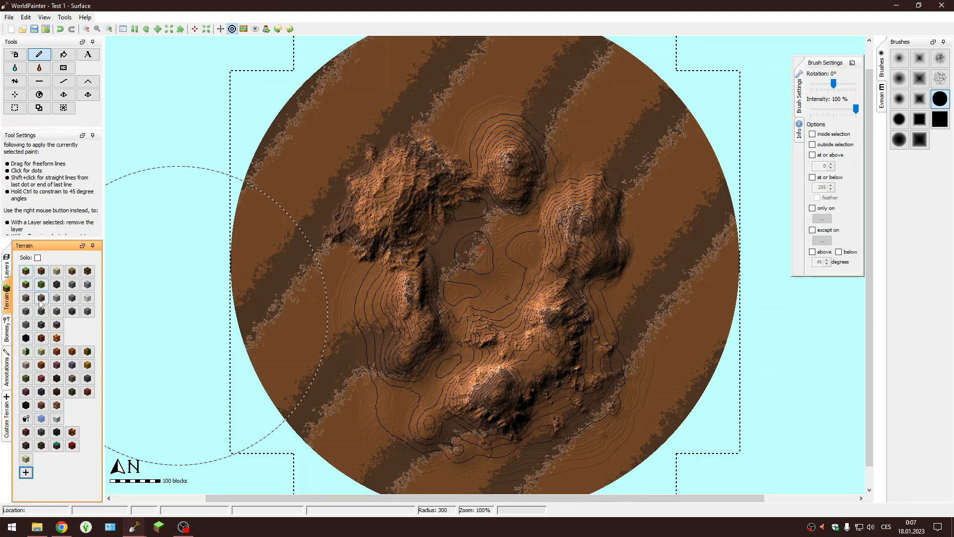
click(87, 284)
mouse_move(331, 230)
mouse_down()
mouse_move(323, 199)
mouse_move(531, 146)
mouse_up()
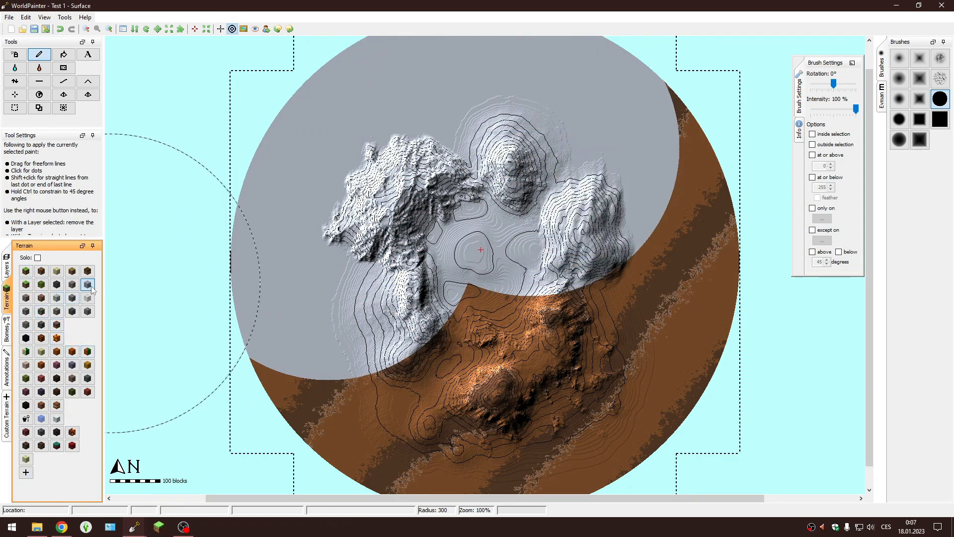
Repaint the whole map with Stone terrain and reduce the brush radius to 51
click(57, 311)
click(322, 255)
mouse_move(322, 255)
mouse_down()
mouse_move(358, 192)
mouse_move(559, 179)
mouse_move(657, 258)
mouse_move(599, 427)
mouse_move(501, 447)
mouse_move(447, 438)
mouse_move(439, 365)
mouse_up()
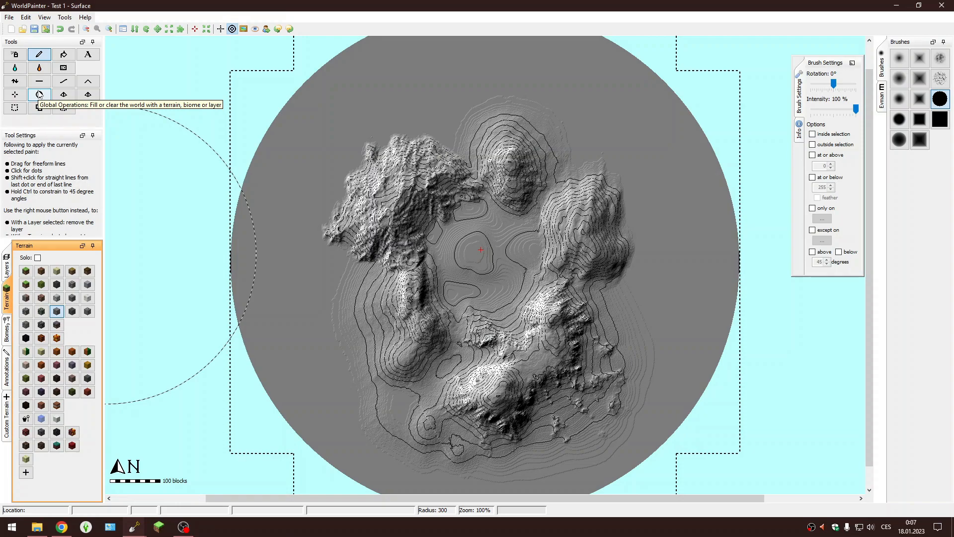
scroll(445, 227, up, 8)
scroll(445, 227, up, 8)
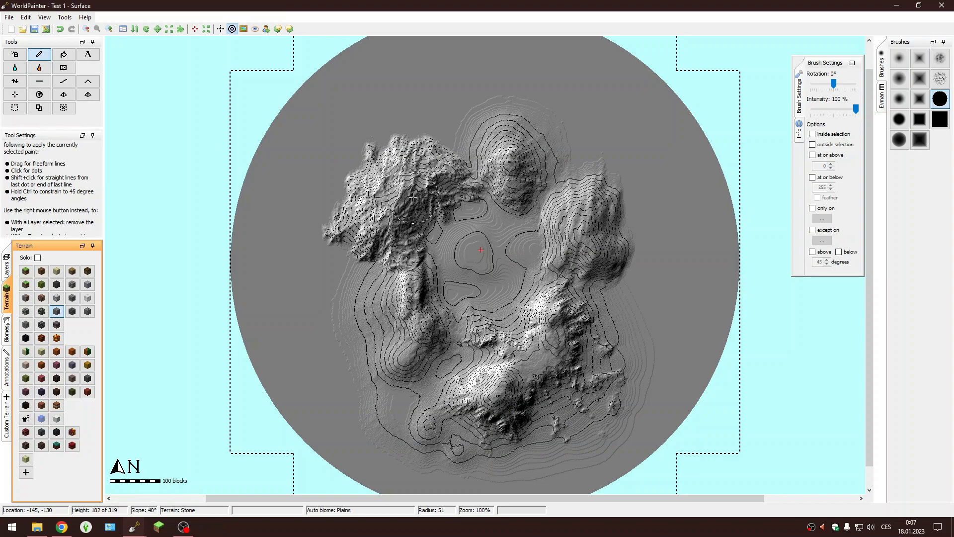
Look over the brush restriction options and the Global Operations dialog with its selection filters, then close the dialog
click(829, 65)
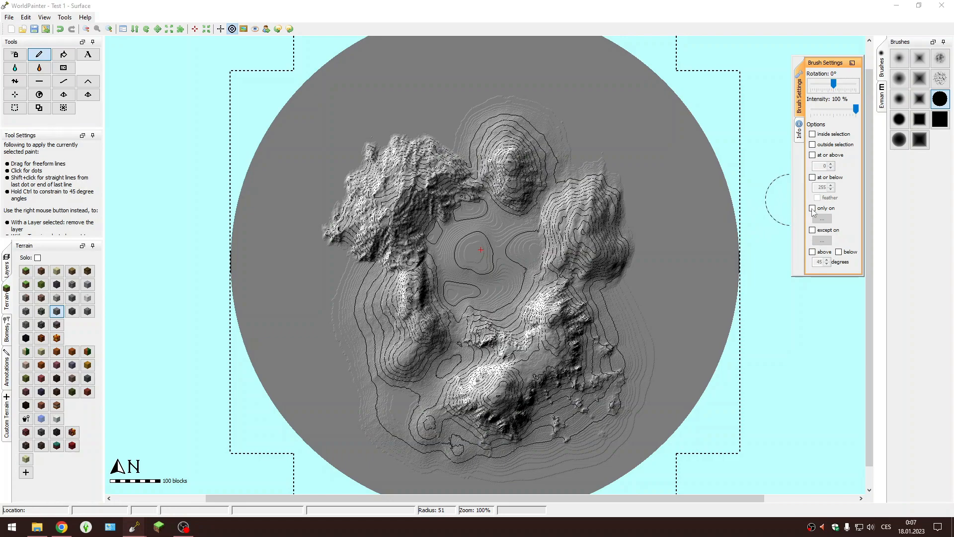
click(40, 95)
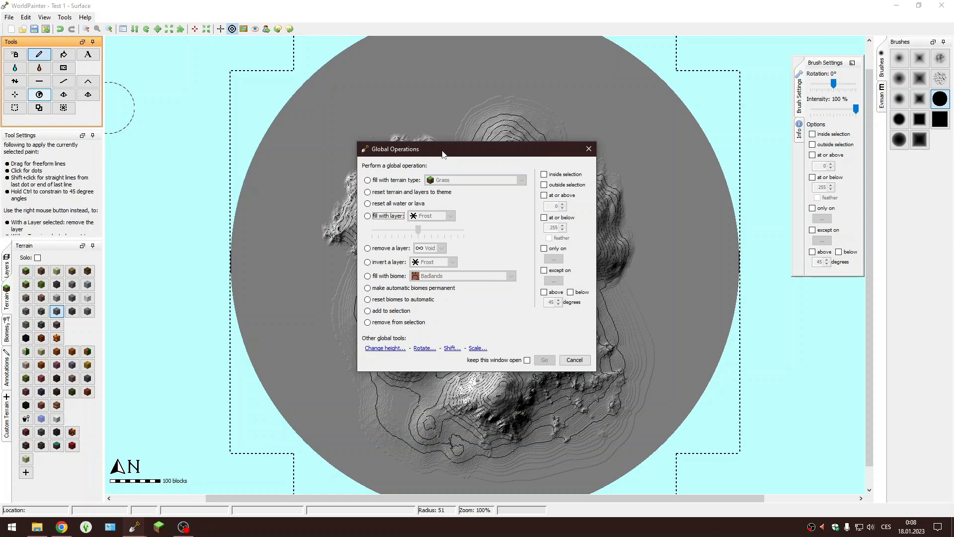
click(553, 177)
click(588, 148)
Mark most of the northwestern mountain as a selection using the brush rotated to -150° at radius 51
click(15, 108)
click(381, 129)
click(415, 163)
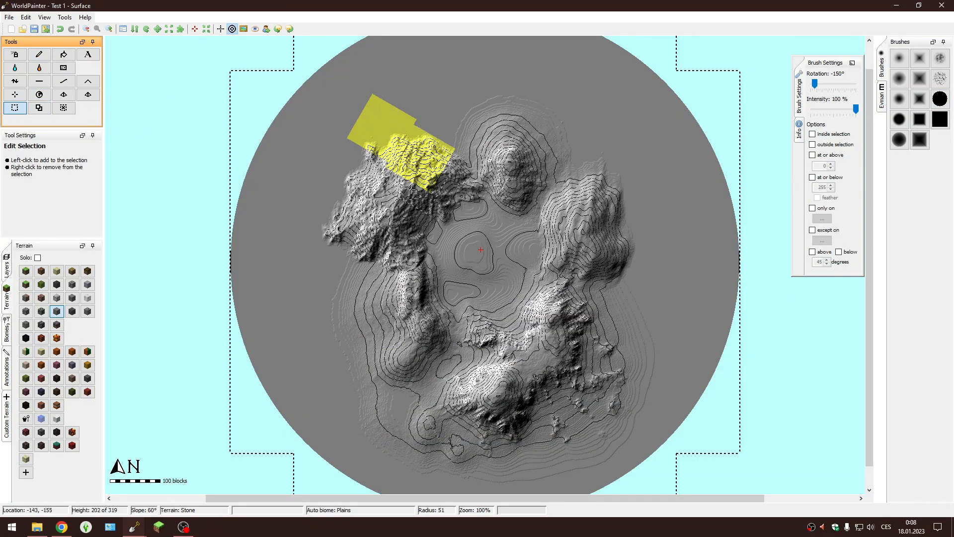
click(392, 208)
click(358, 165)
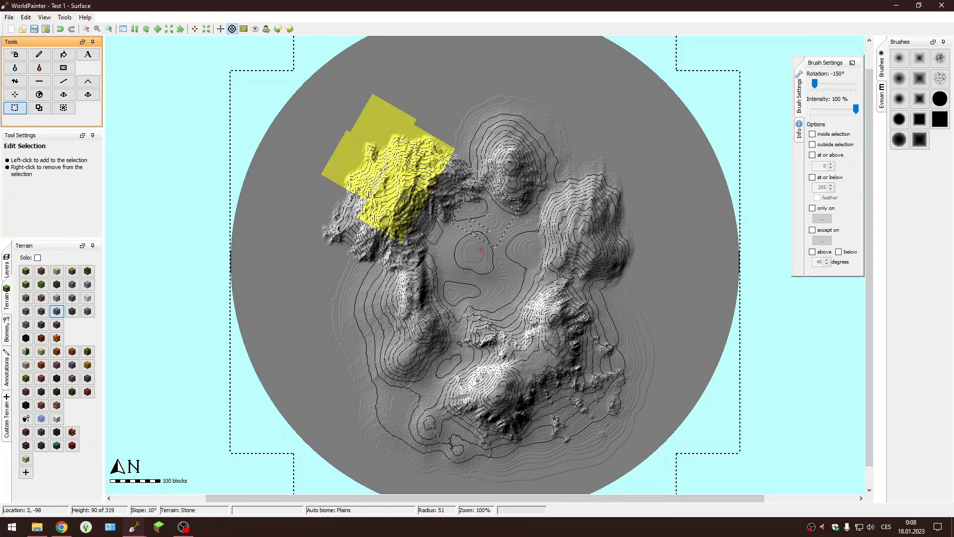
click(353, 203)
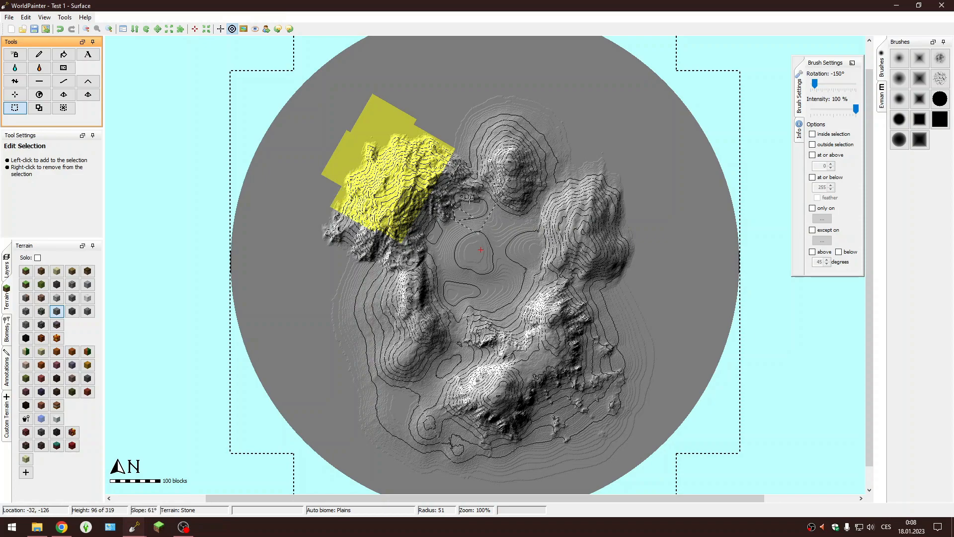
Undo all the selection strokes on the northwestern mountain
key(ctrl+z)
key(ctrl+z)
key(ctrl+z)
key(ctrl+z)
key(ctrl+z)
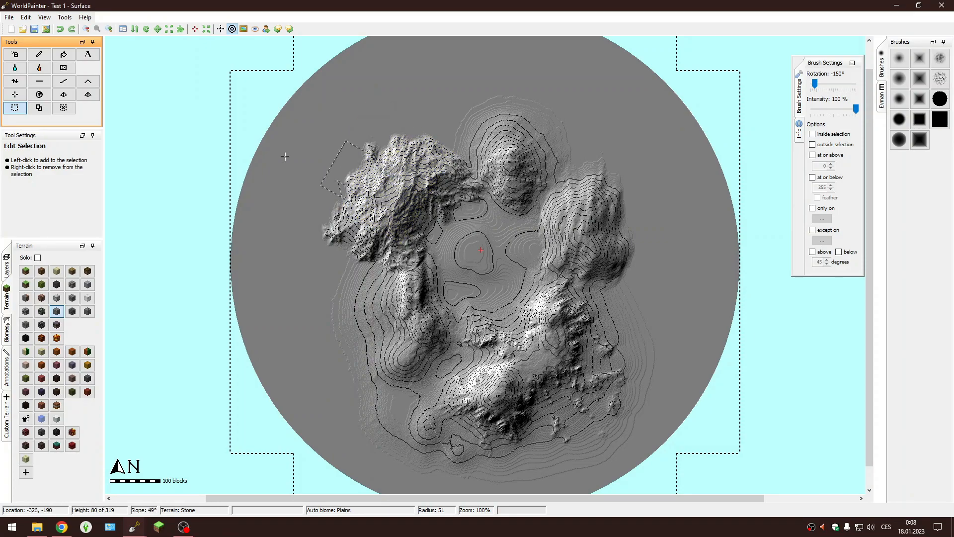
Open Global Operations and browse the terrain types available for filling the world, including the custom materials
click(40, 95)
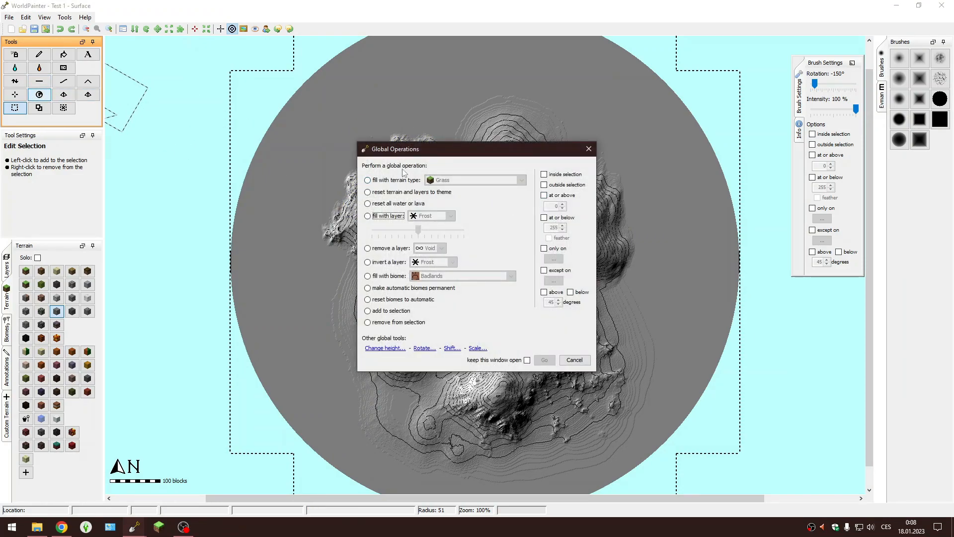
click(393, 180)
click(521, 180)
drag(522, 197, 522, 246)
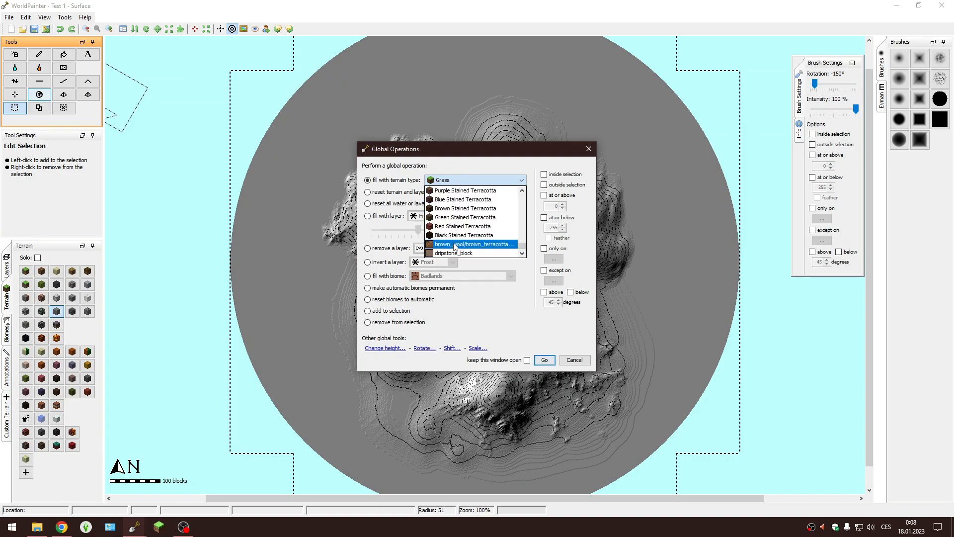
click(481, 165)
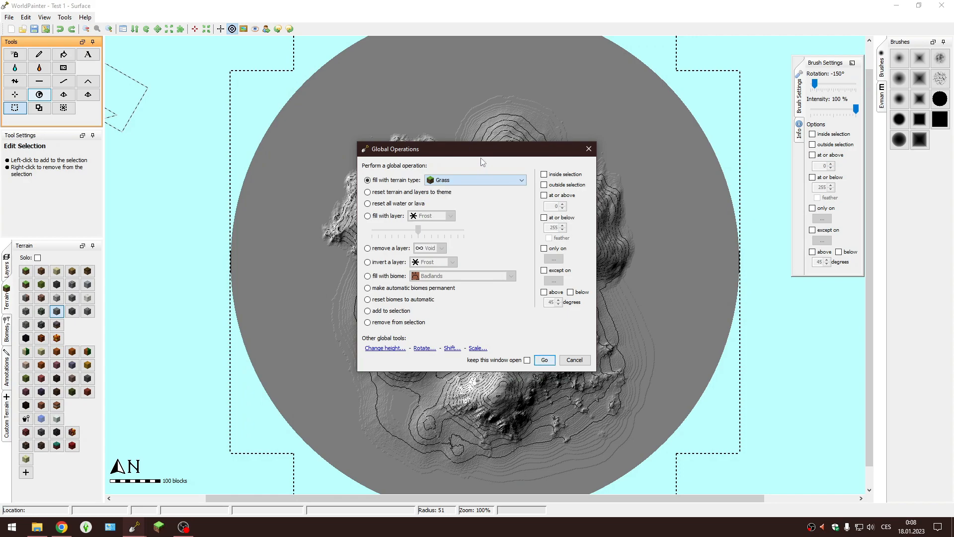
Examine the layers offered for the fill, remove and invert layer operations in Global Operations
click(382, 219)
click(432, 216)
scroll(428, 258, down, 2)
scroll(428, 258, up, 2)
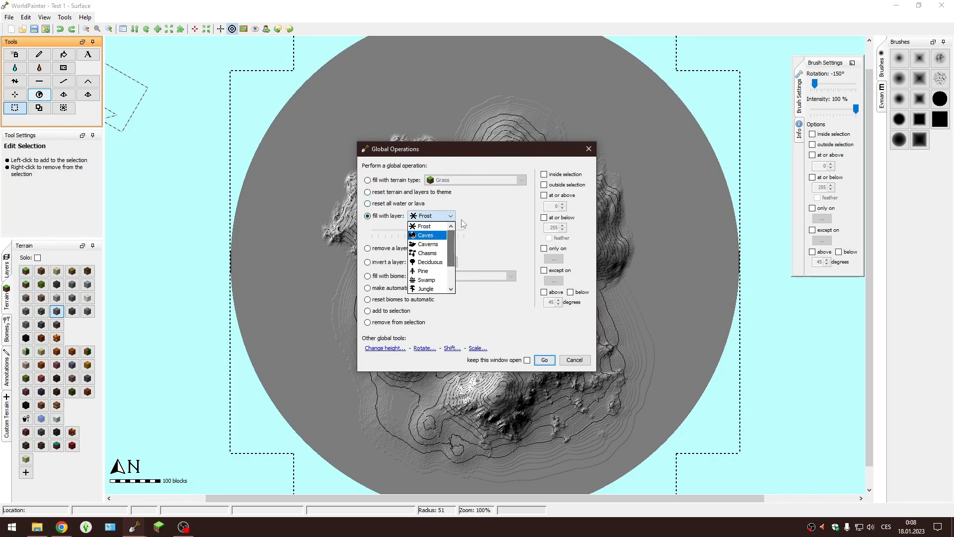
click(476, 216)
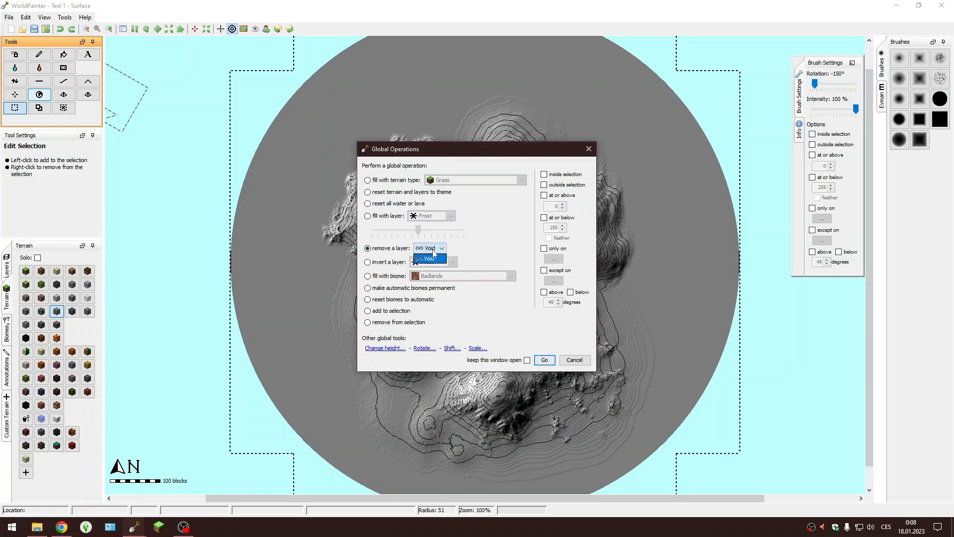
click(384, 262)
click(445, 262)
drag(452, 285, 466, 271)
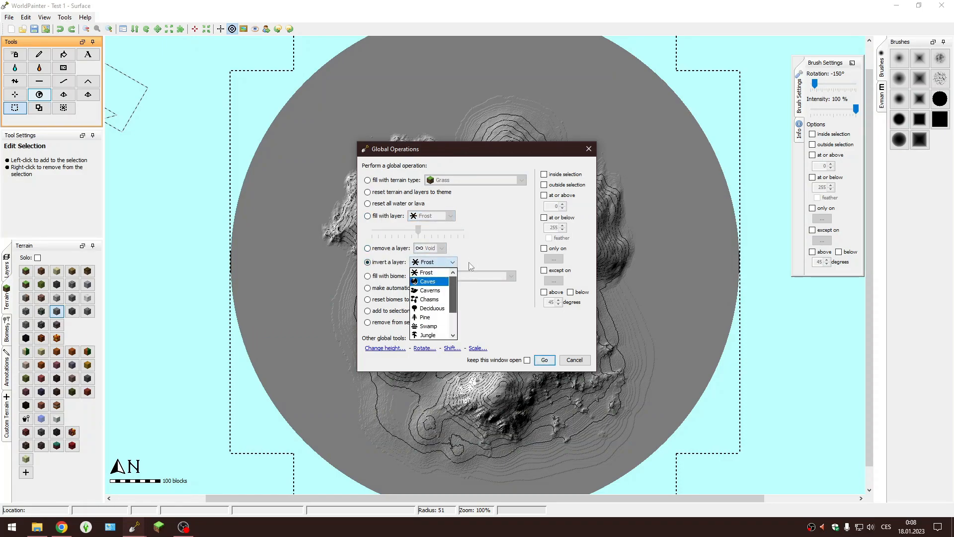
Browse the biomes offered for the fill with biome operation in Global Operations without running it
click(466, 270)
click(376, 278)
click(505, 278)
scroll(512, 303, down, 5)
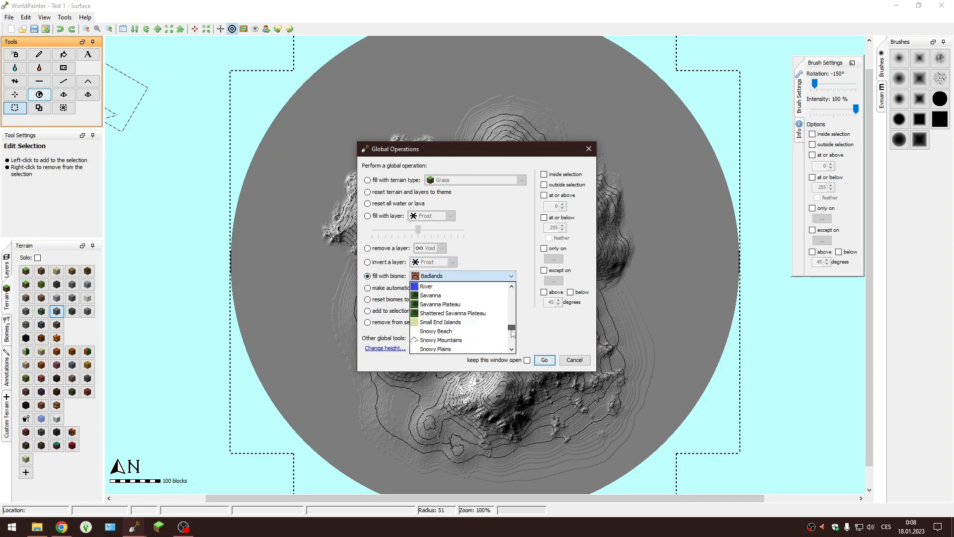
drag(520, 321, 528, 261)
click(529, 260)
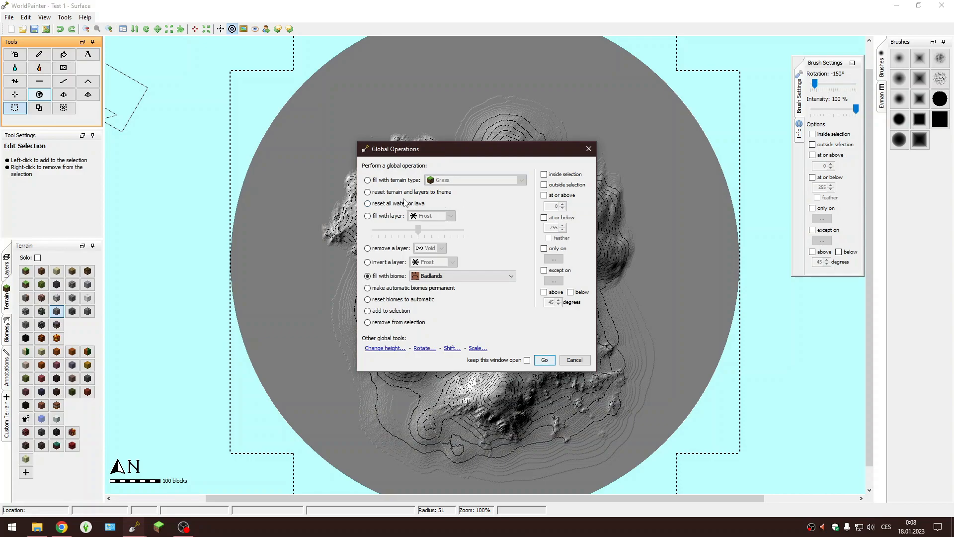
click(588, 149)
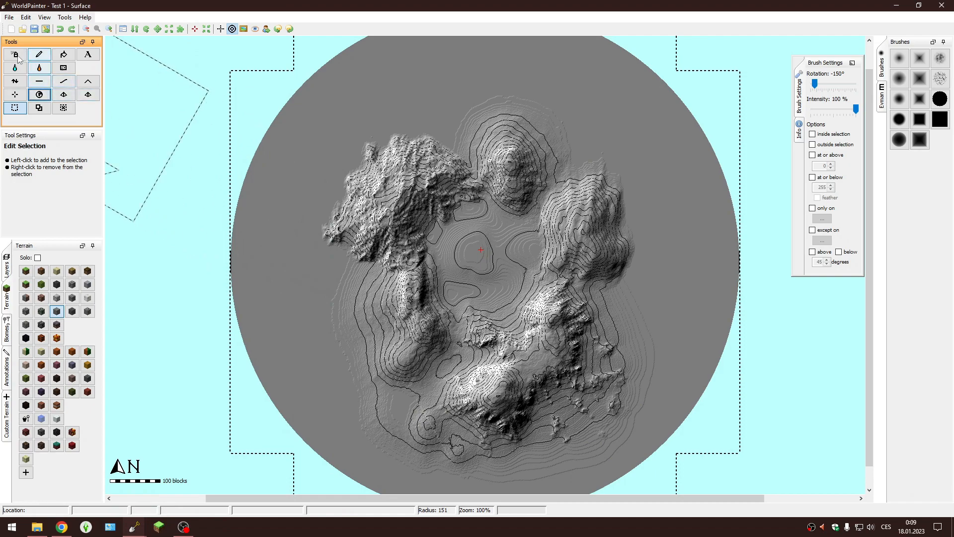
Smooth the terrain where the mountains meet the basin, using the Smooth tool with a soft round brush reduced to radius 32
click(39, 54)
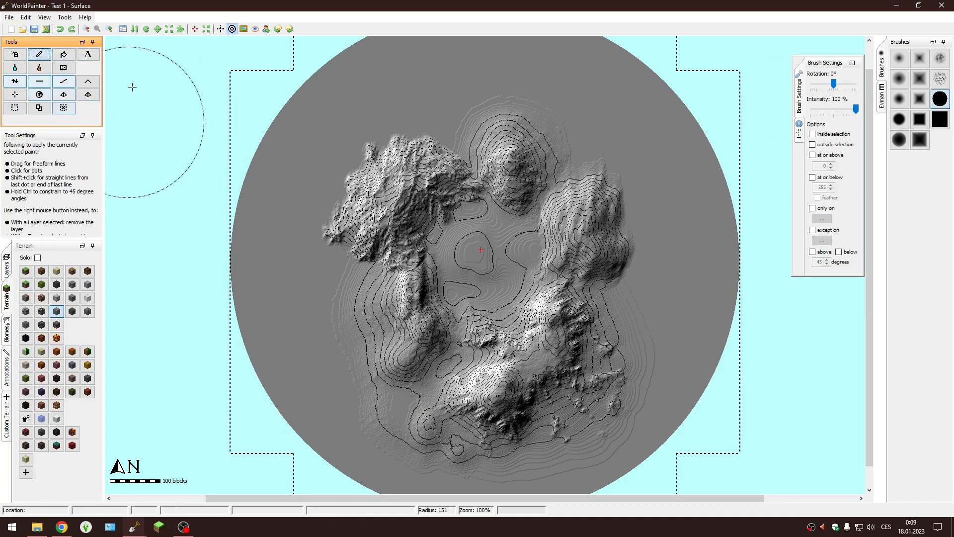
click(64, 81)
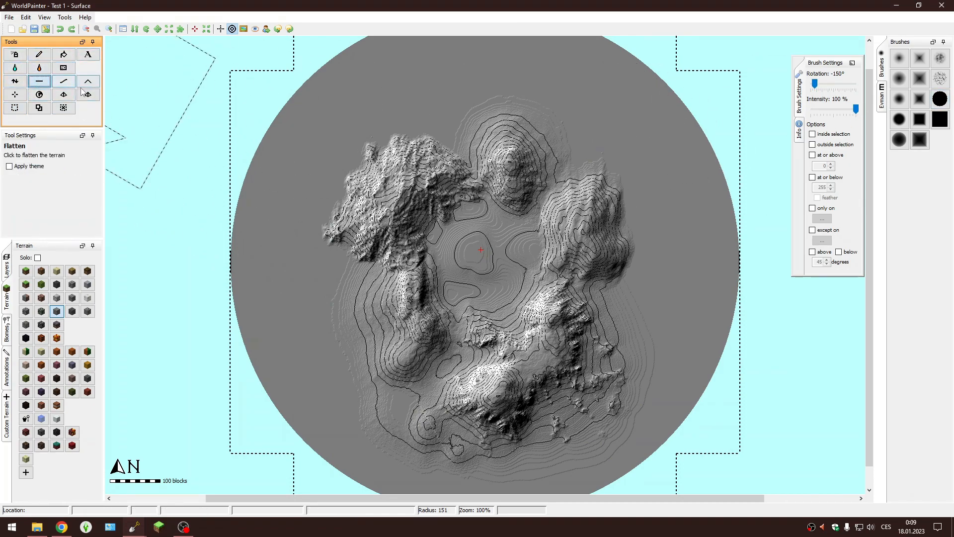
click(899, 79)
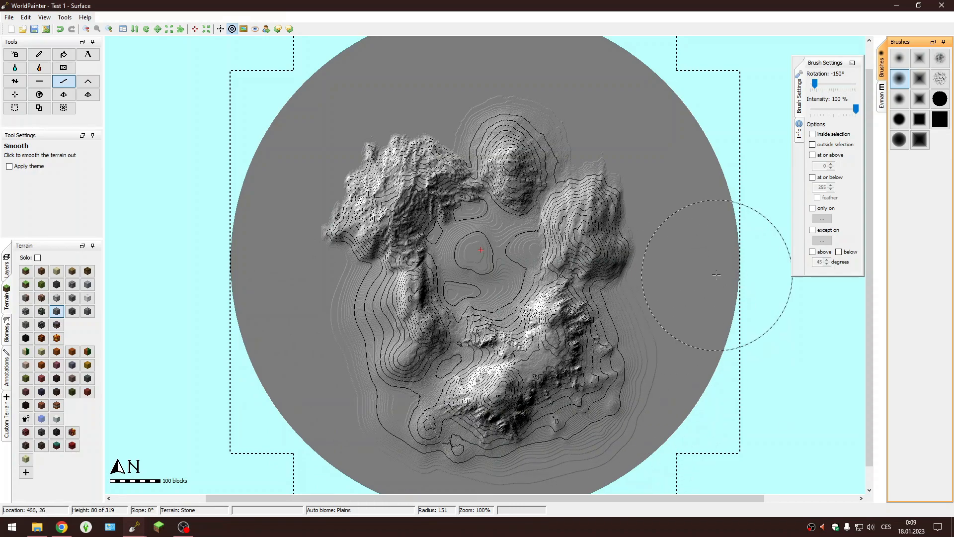
key(ctrl+z)
scroll(570, 89, up, 4)
scroll(449, 123, up, 6)
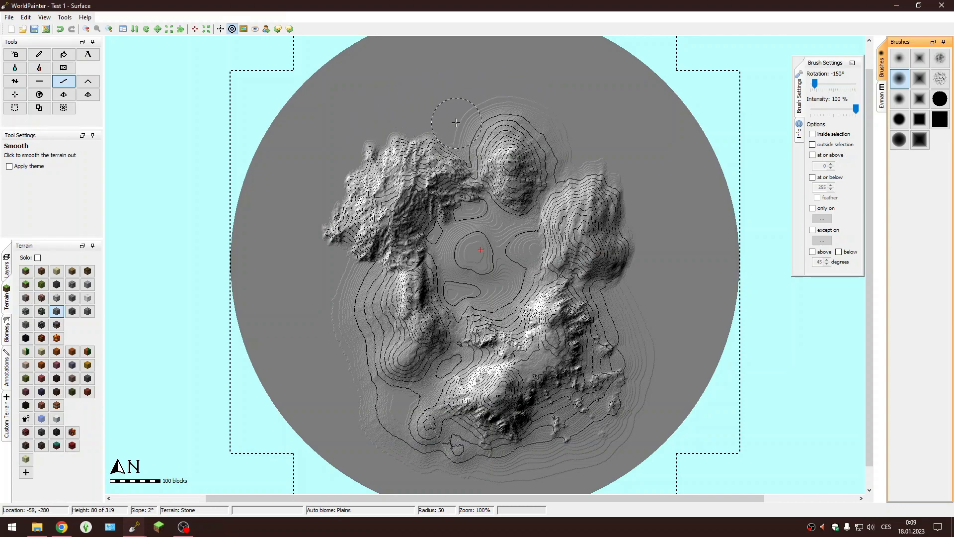
scroll(338, 258, down, 4)
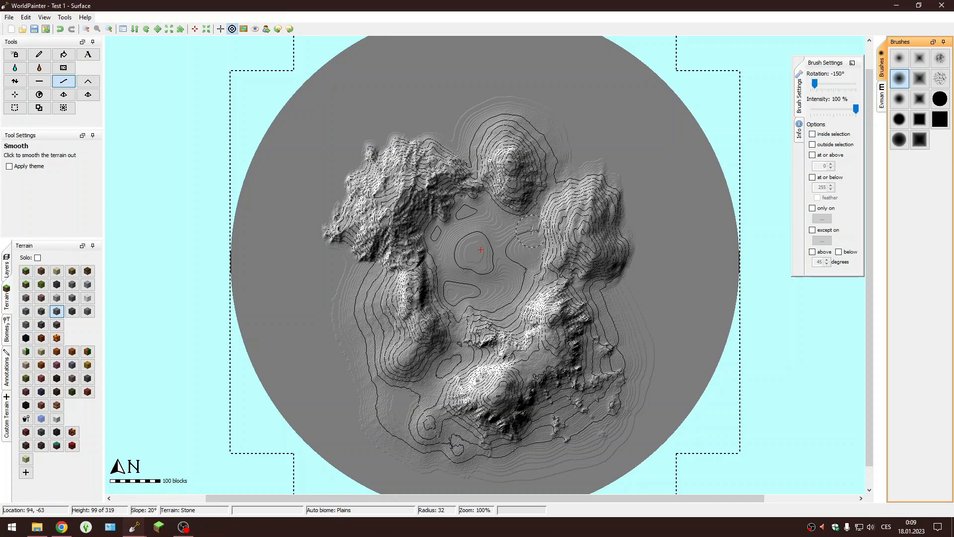
Fill all slopes above 45 degrees with the custom brown_wool/brown_terracotta terrain through a global operation
click(39, 95)
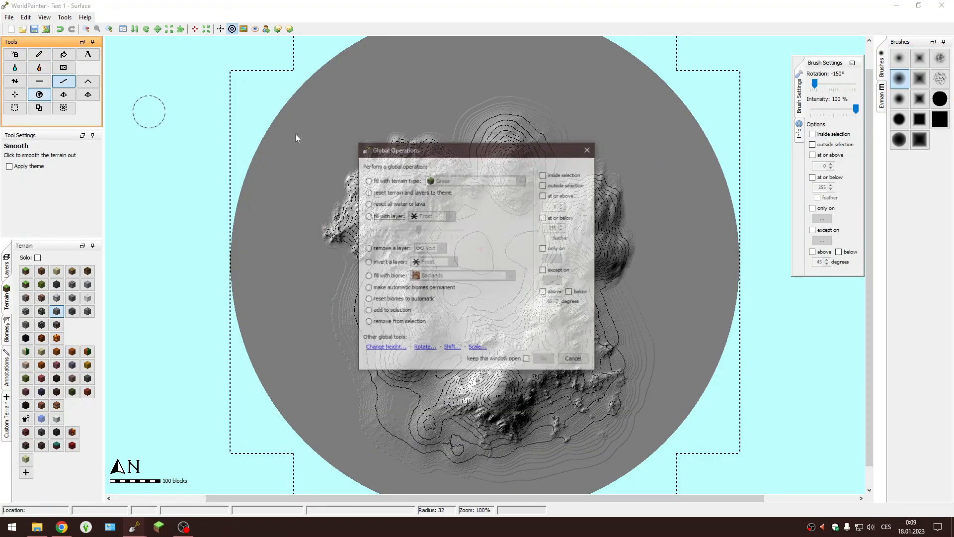
click(476, 180)
scroll(472, 224, down, 5)
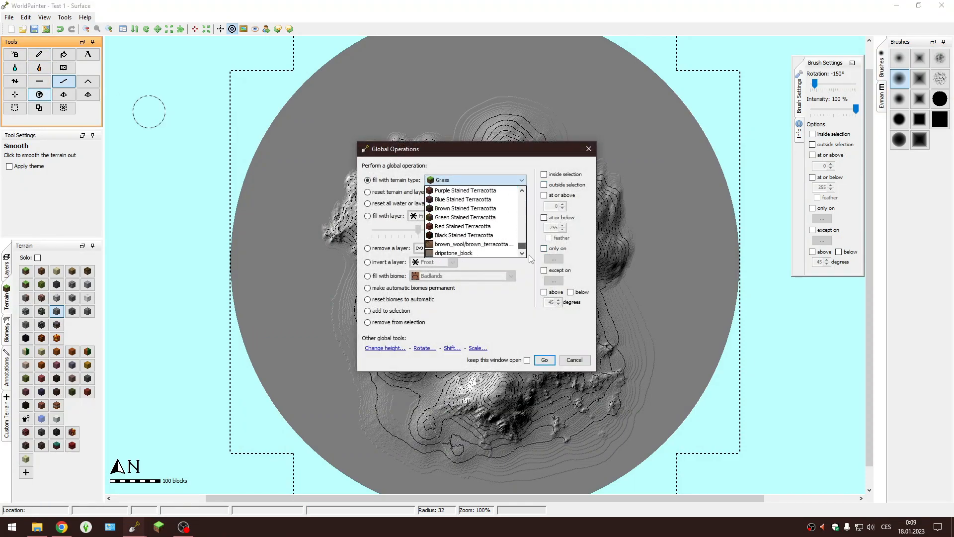
click(485, 246)
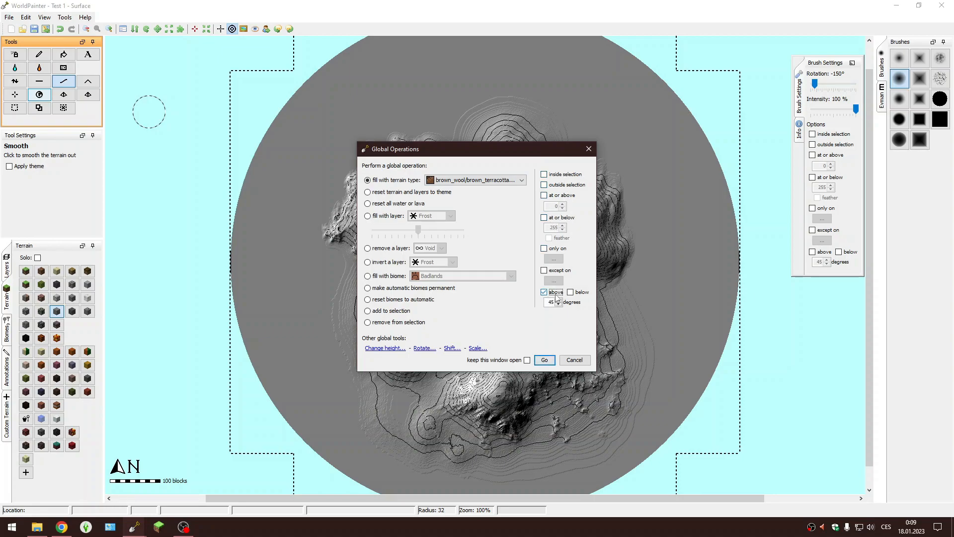
click(545, 361)
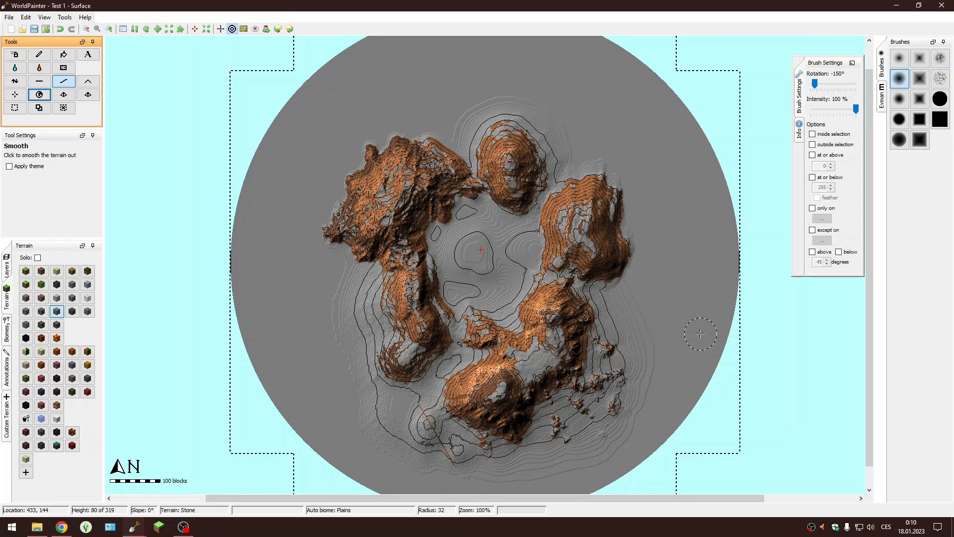
Inspect the brown material on the steep mountain slopes in the 3D view
key(alt+Tab)
key(alt+Tab)
drag(702, 333, 528, 244)
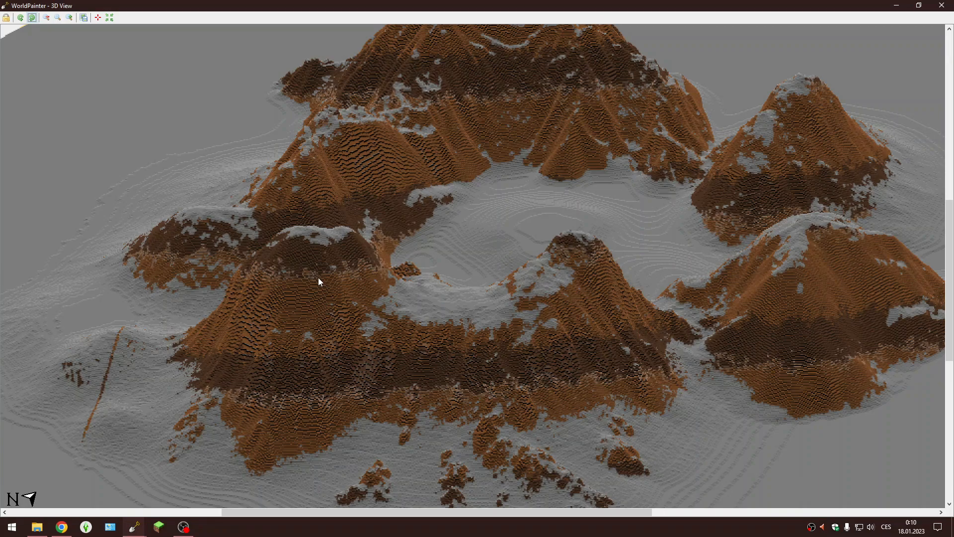
drag(949, 292, 948, 271)
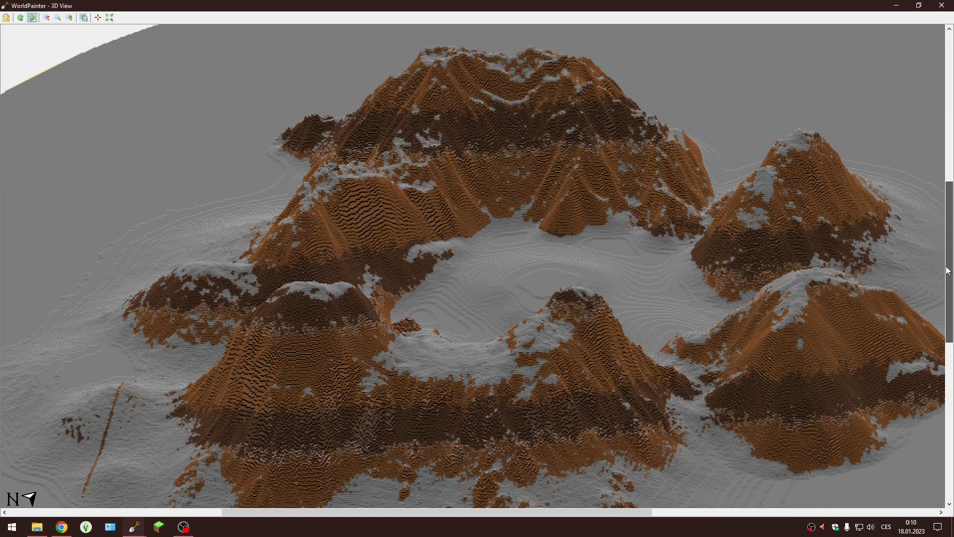
click(941, 6)
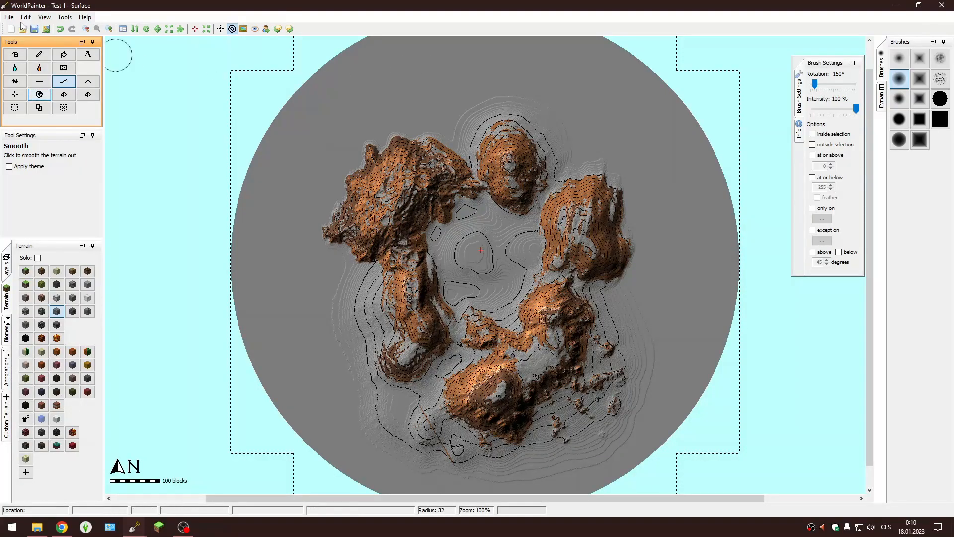
Fill all terrain below 45 degrees with Grass through a global operation
key(ctrl+g)
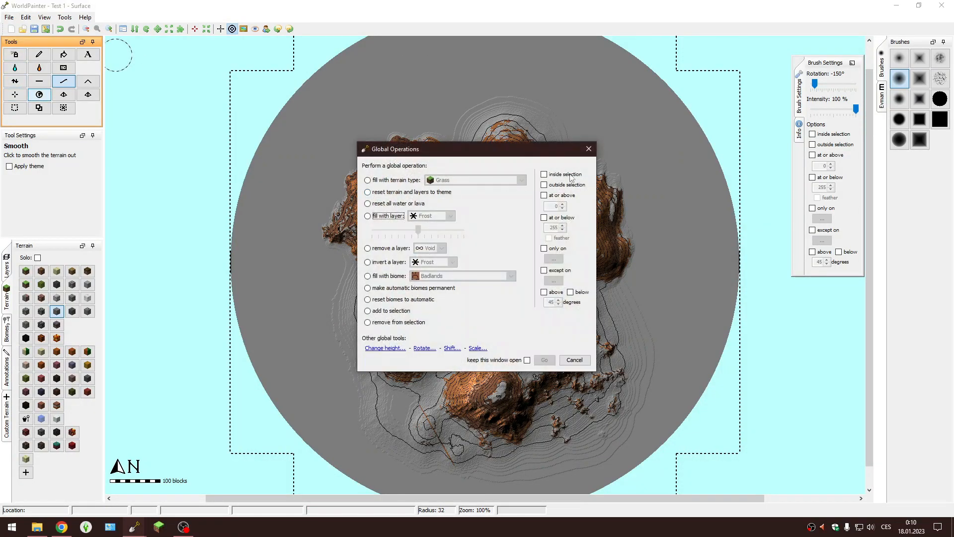
drag(530, 159, 642, 272)
click(512, 294)
click(603, 294)
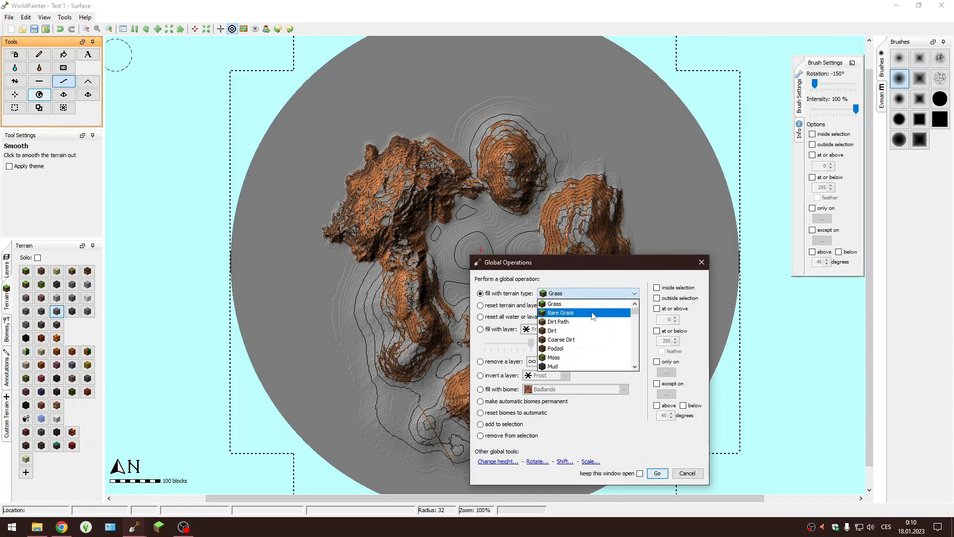
click(557, 303)
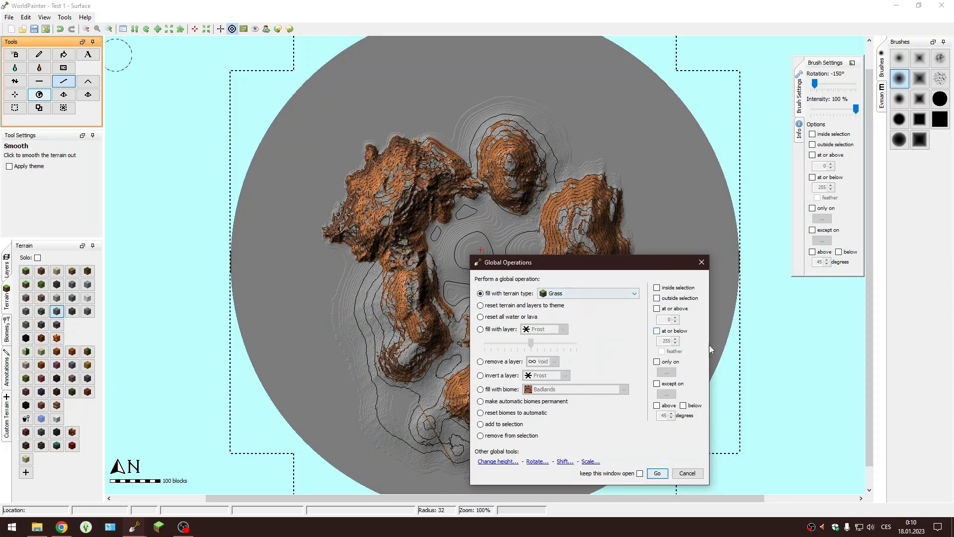
drag(653, 267, 543, 190)
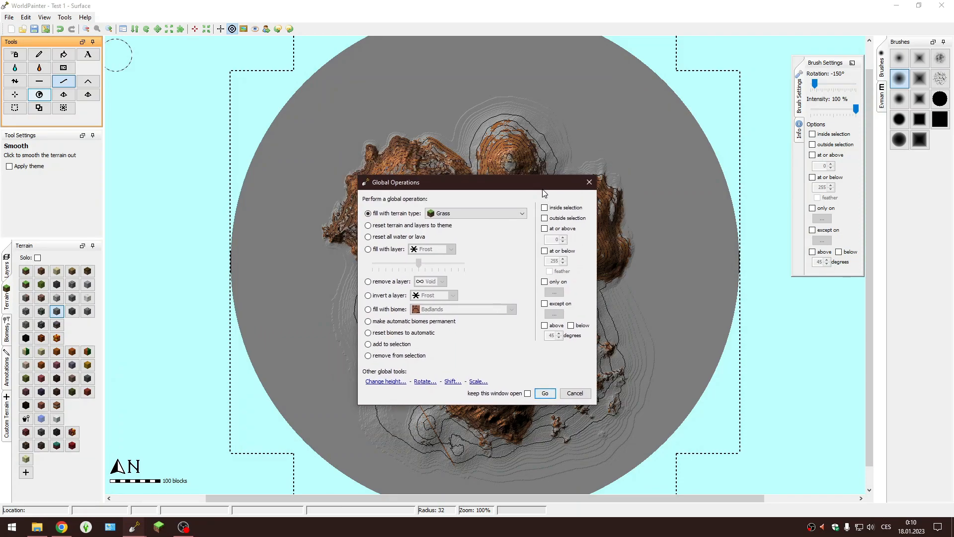
click(570, 325)
click(545, 393)
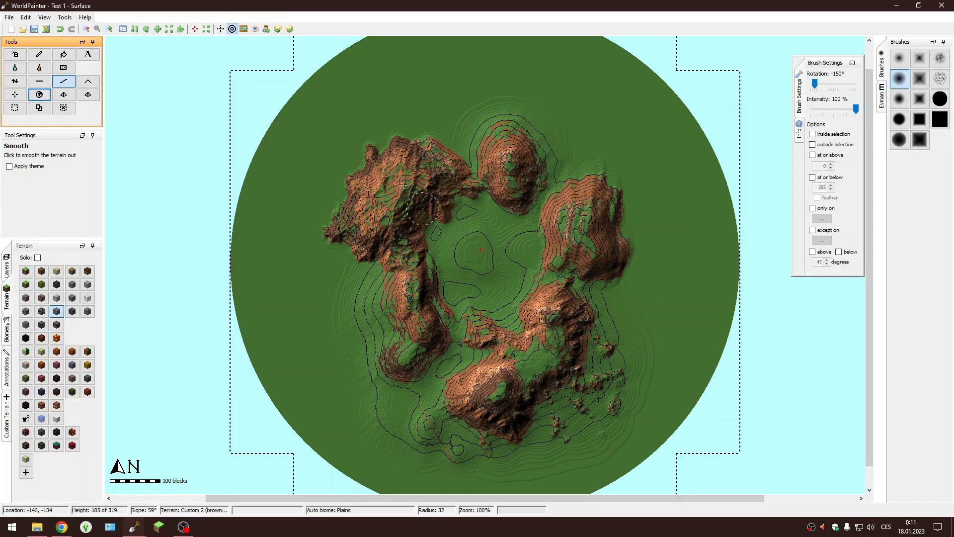
Examine the grass and brown material distribution up close on the map and in the 3D view
key(ctrl+plus)
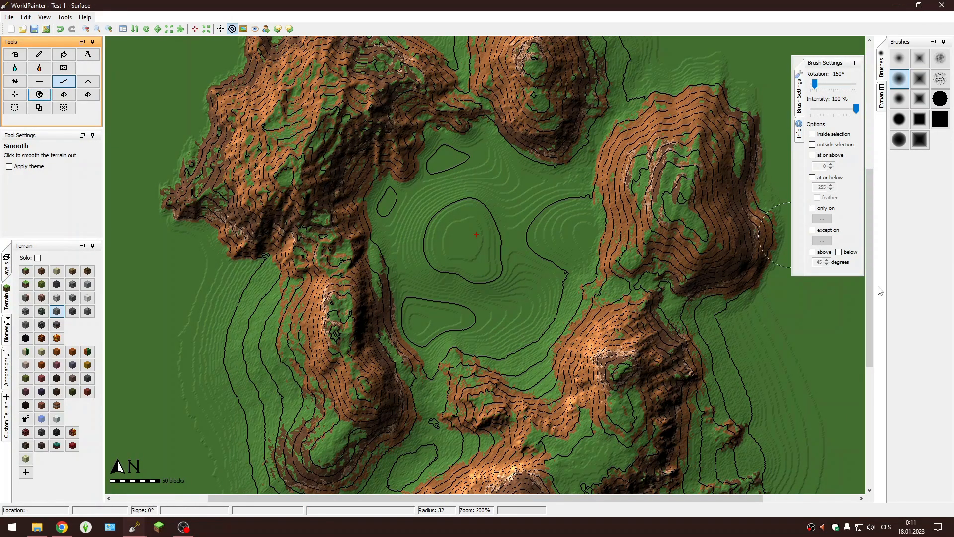
key(alt+Tab)
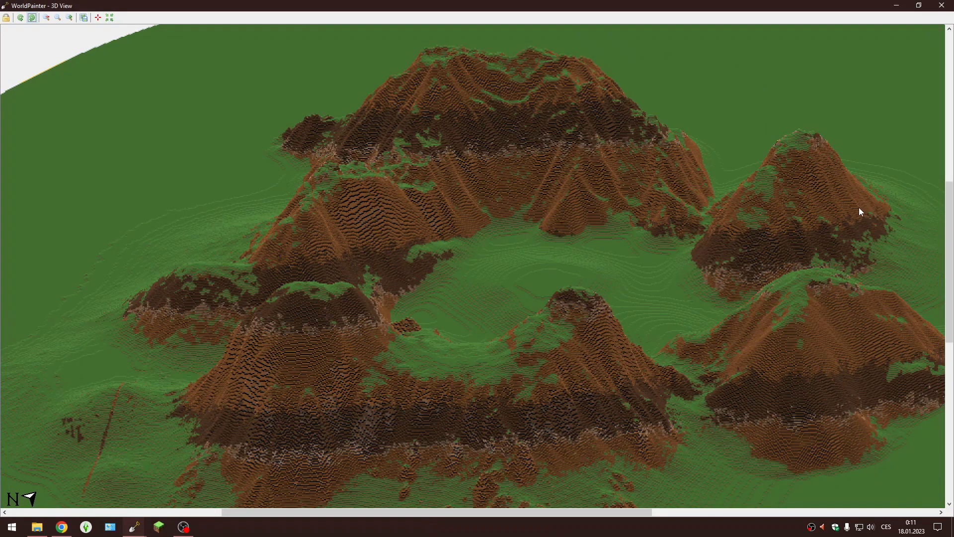
drag(815, 219, 738, 212)
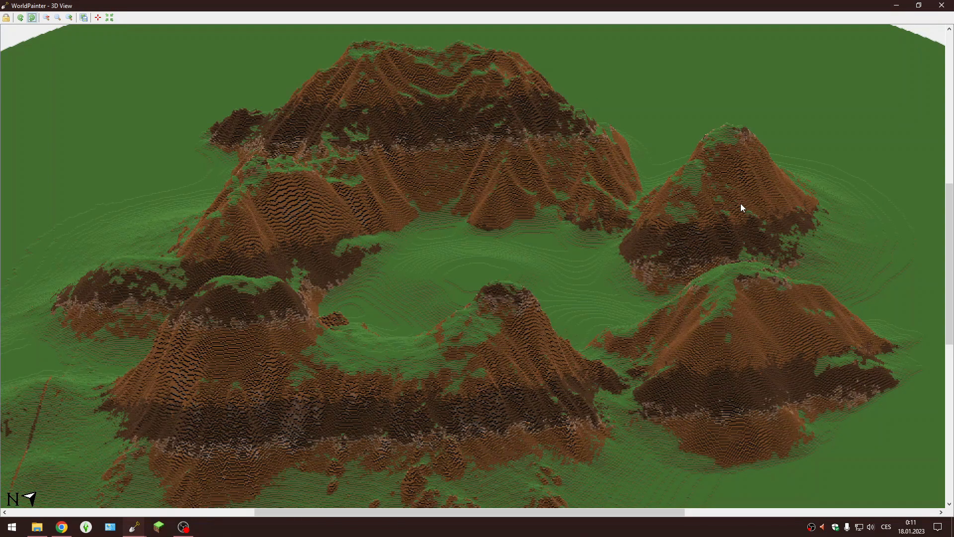
key(alt+Tab)
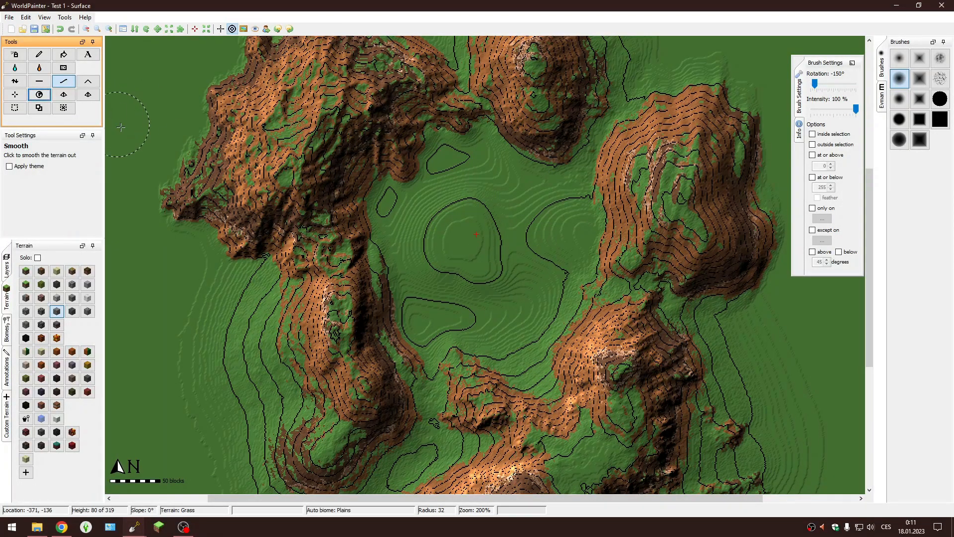
mouse_move(869, 243)
mouse_down()
mouse_move(867, 173)
mouse_move(867, 244)
mouse_up()
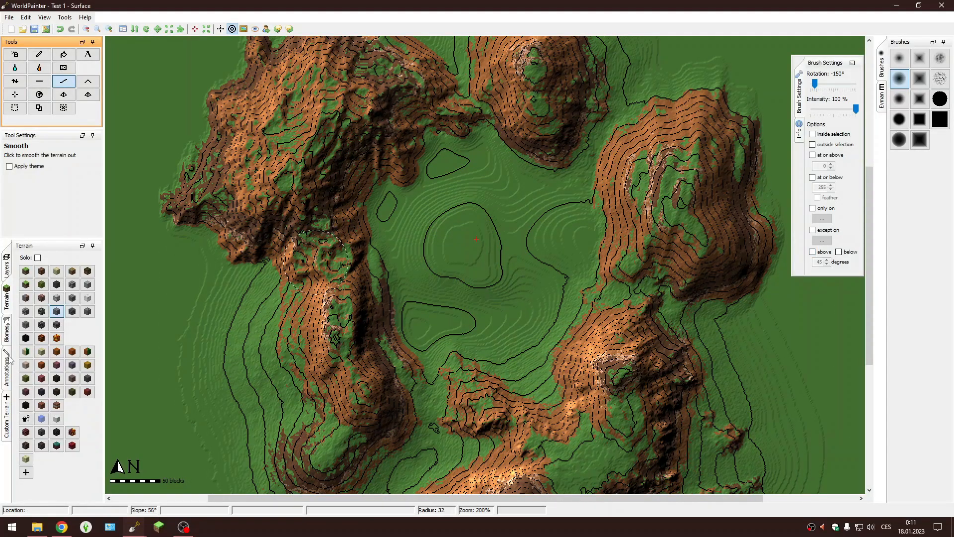
Choose the Jungle biome as the paint for the Spray Paint tool
click(6, 338)
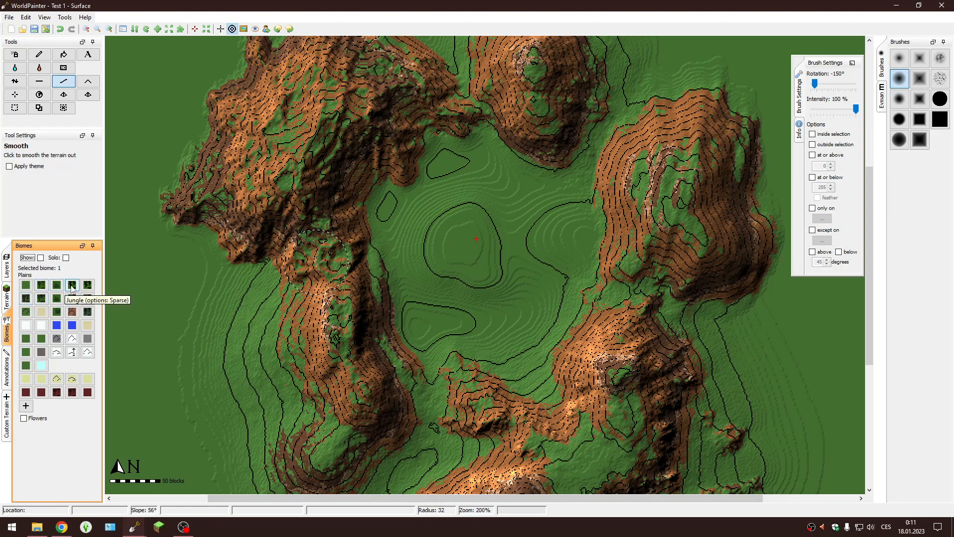
click(72, 285)
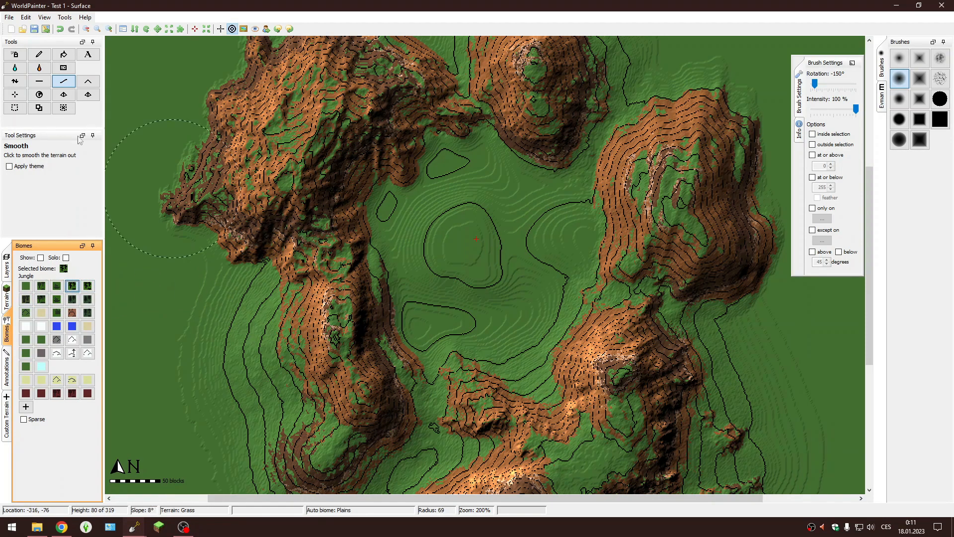
click(15, 54)
Try spraying the Jungle biome across the basin at radius 69 with 100 % and 15 % intensity, and undo both attempts
mouse_move(313, 248)
mouse_down()
mouse_move(467, 233)
mouse_move(420, 199)
mouse_move(506, 280)
mouse_up()
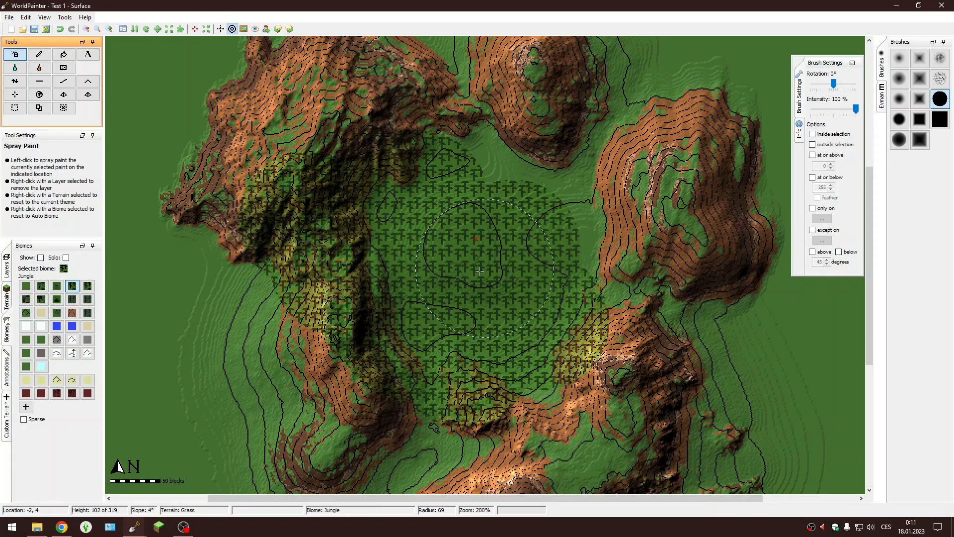
key(ctrl+z)
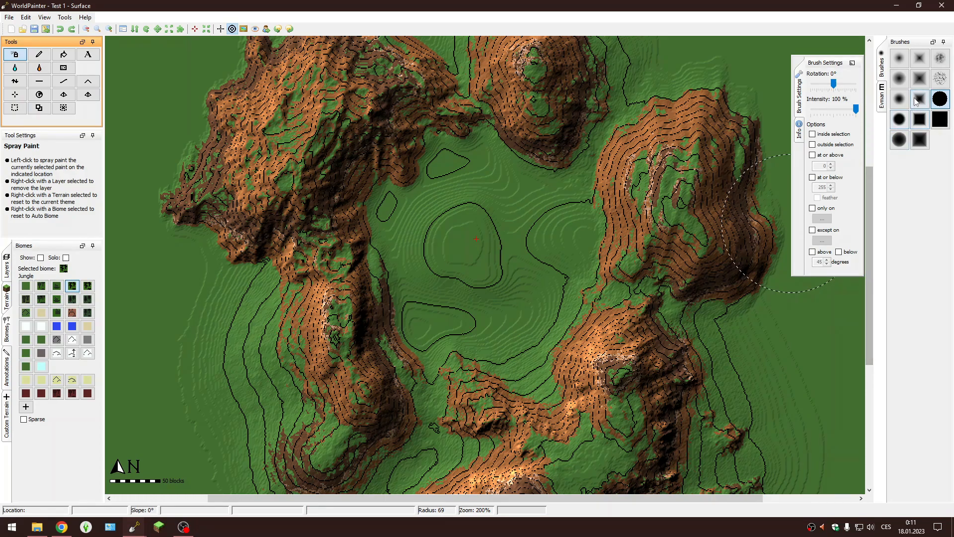
drag(855, 108, 819, 118)
mouse_move(502, 266)
mouse_down()
mouse_move(484, 249)
mouse_move(510, 315)
mouse_up()
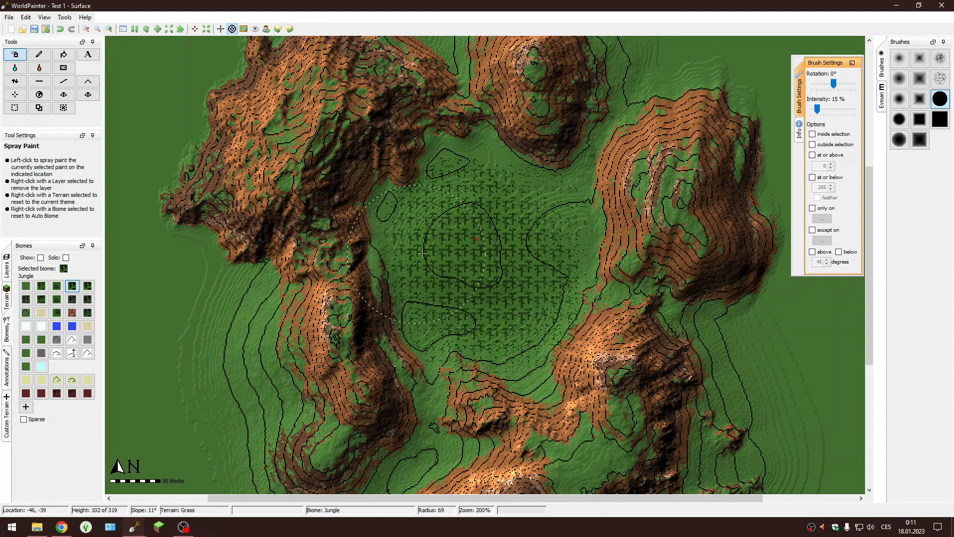
key(ctrl+z)
Spray the Jungle biome over the southeastern mountain with brush radius 48 and intensity raised to 29 %
scroll(354, 304, up, 7)
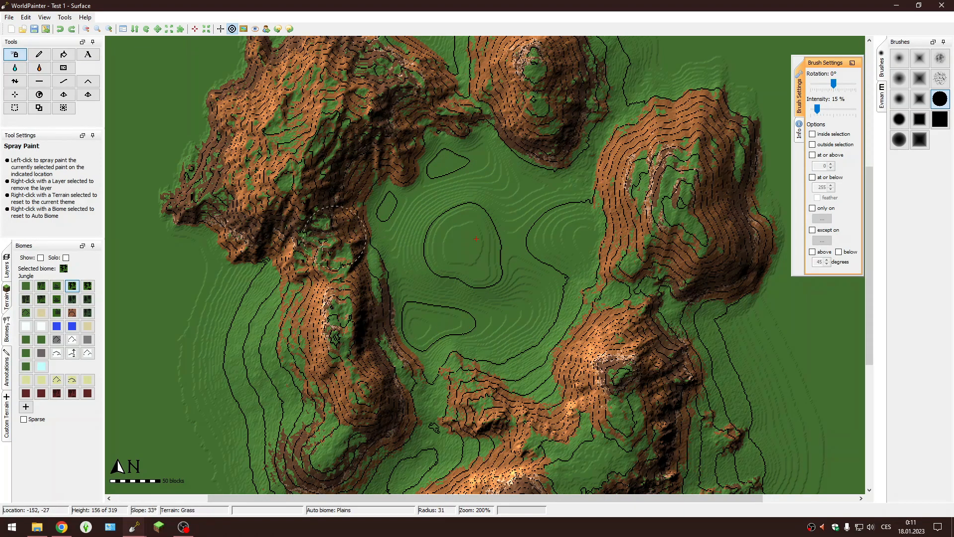
mouse_move(869, 210)
mouse_down()
mouse_move(883, 234)
mouse_move(882, 278)
mouse_up()
scroll(517, 360, down, 4)
mouse_move(516, 361)
mouse_down()
mouse_move(525, 348)
mouse_move(512, 328)
mouse_move(551, 308)
mouse_move(625, 214)
mouse_up()
click(827, 111)
click(830, 111)
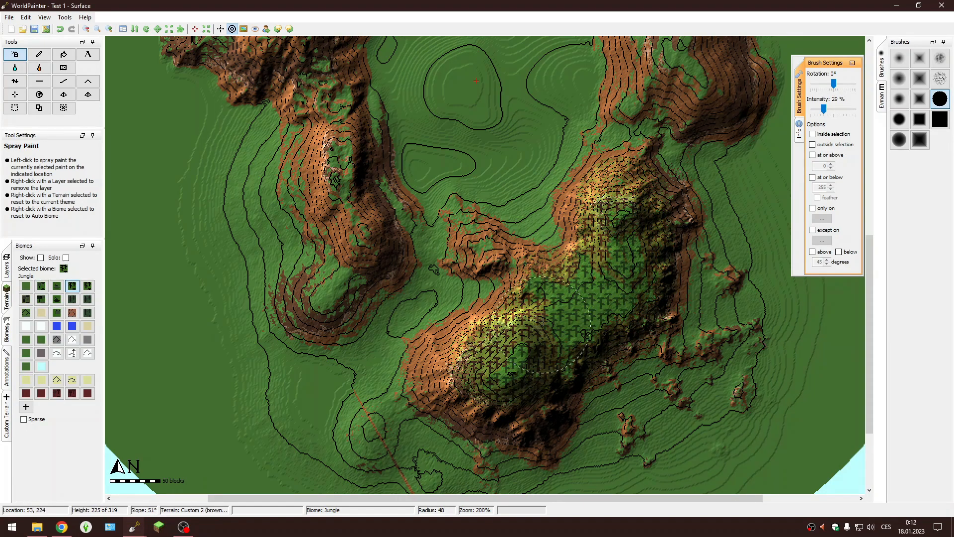
Spray the Badlands biome over the eastern mountain with brush radius 48 at 29 % intensity
drag(869, 317, 881, 226)
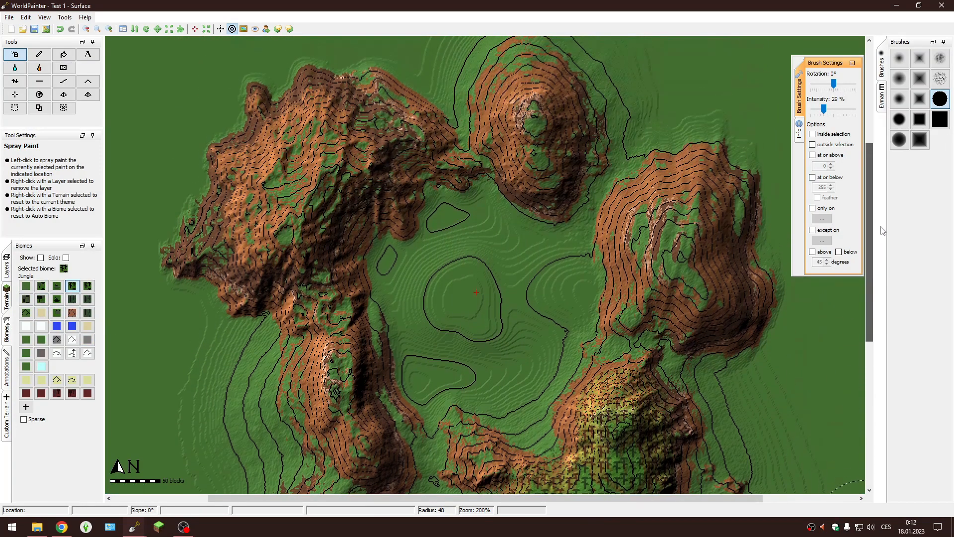
click(73, 313)
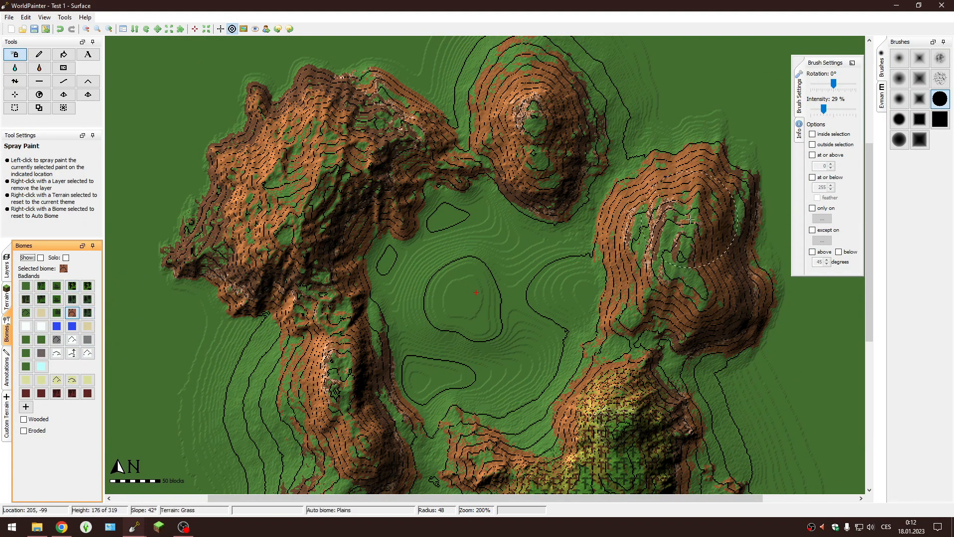
mouse_move(663, 282)
mouse_down()
mouse_move(626, 318)
mouse_move(721, 263)
mouse_move(681, 173)
mouse_move(681, 220)
mouse_move(636, 191)
mouse_move(616, 238)
mouse_move(708, 288)
mouse_move(723, 216)
mouse_move(685, 281)
mouse_move(655, 260)
mouse_up()
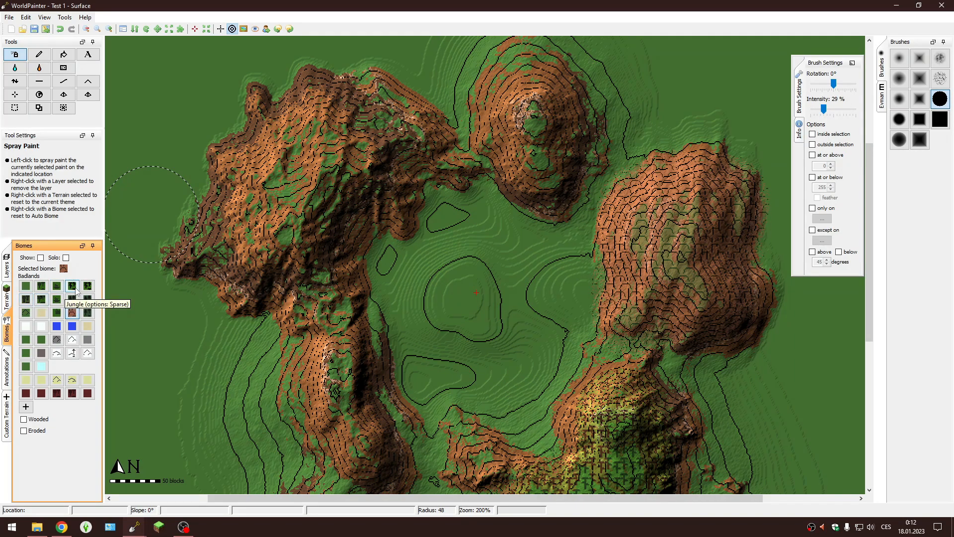
Spray the Swamp biome over the southern basin floor and the small northern hollow with brush radius 17 at 29 % intensity
click(56, 287)
scroll(288, 205, down, 6)
mouse_move(310, 216)
mouse_down()
mouse_move(297, 231)
mouse_move(377, 120)
mouse_move(308, 95)
mouse_move(224, 159)
mouse_move(240, 246)
mouse_up()
key(ctrl+z)
scroll(472, 316, up, 8)
scroll(472, 316, up, 2)
mouse_move(426, 373)
mouse_down()
mouse_move(495, 368)
mouse_move(532, 353)
mouse_up()
scroll(524, 359, up, 2)
scroll(531, 351, up, 4)
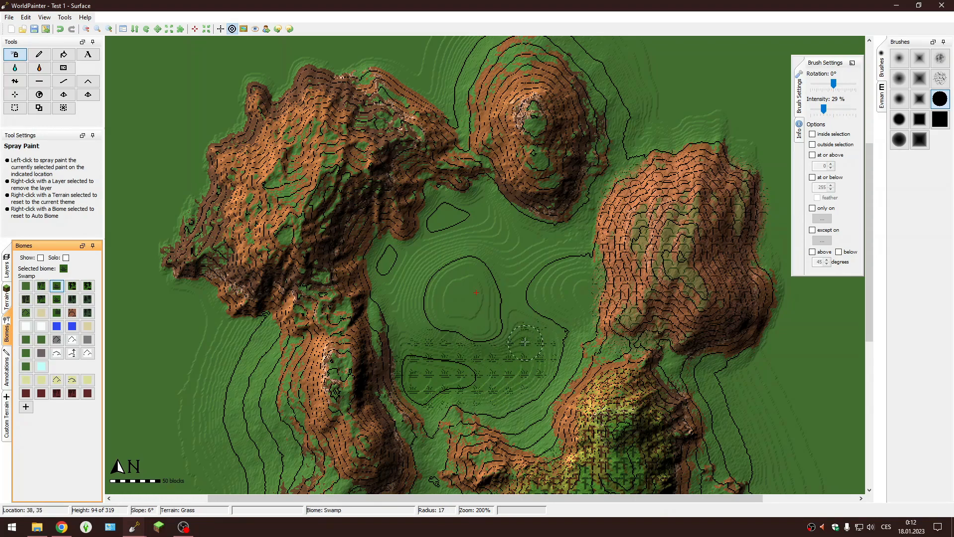
mouse_move(430, 377)
mouse_down()
mouse_move(486, 373)
mouse_move(460, 371)
mouse_up()
mouse_move(448, 212)
mouse_down()
mouse_move(428, 224)
mouse_move(464, 210)
mouse_move(474, 219)
mouse_move(434, 225)
mouse_up()
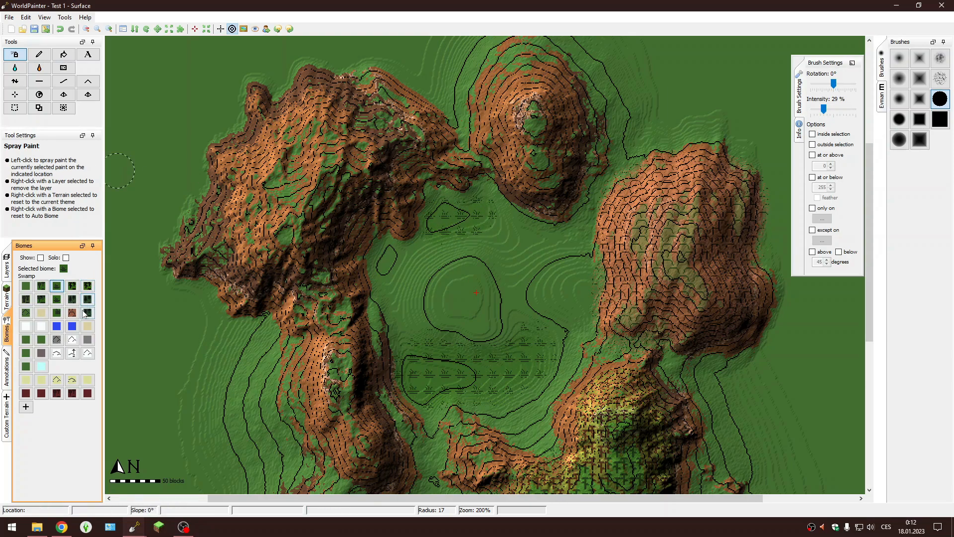
Spray the Old Growth Pine Taiga biome over the northern mountain with brush radius 39 at 29 % intensity
click(87, 313)
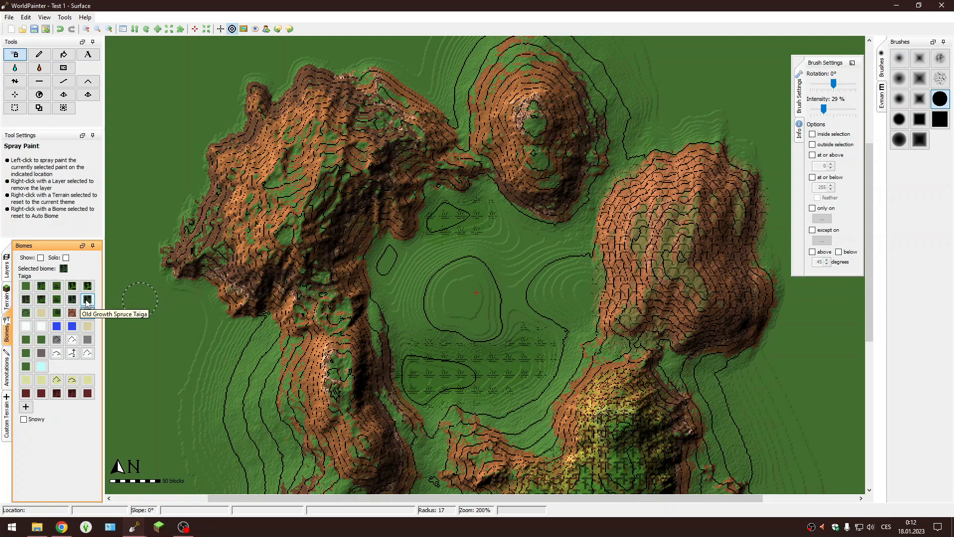
click(72, 299)
mouse_move(530, 125)
mouse_down()
mouse_move(510, 99)
mouse_move(517, 65)
mouse_move(551, 74)
mouse_move(568, 122)
mouse_move(501, 74)
mouse_move(541, 62)
mouse_move(596, 99)
mouse_move(561, 92)
mouse_move(537, 108)
mouse_up()
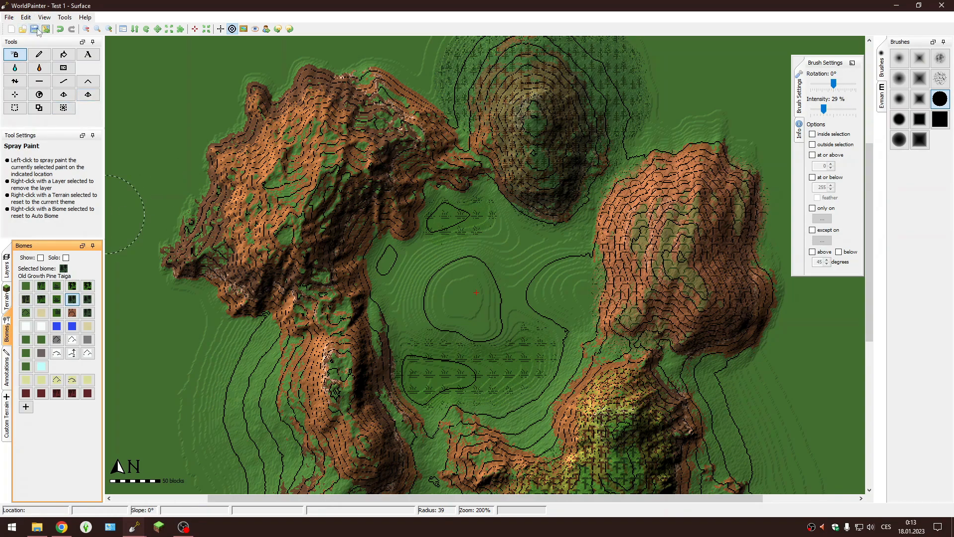
Save the world to the desktop as the WorldPainter file Test 1.world
click(9, 16)
click(53, 84)
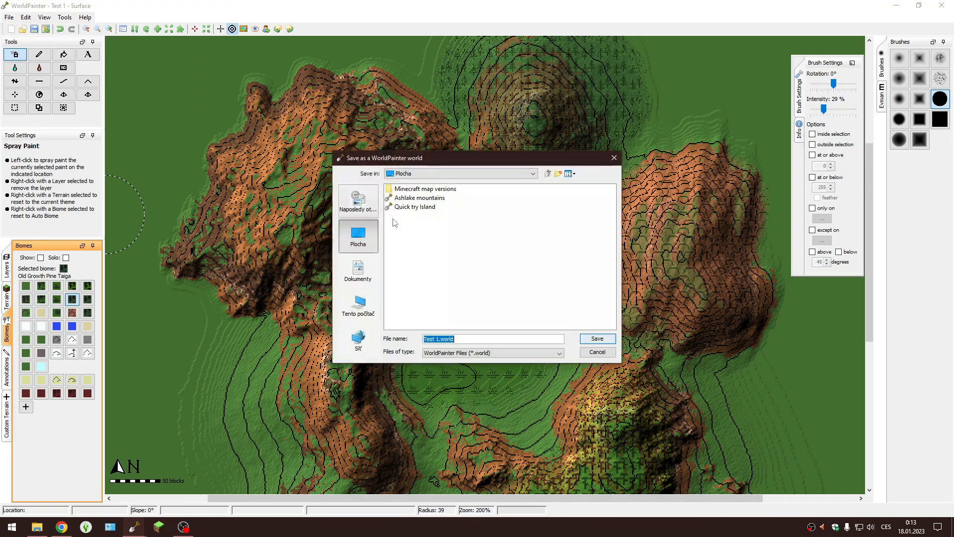
click(594, 339)
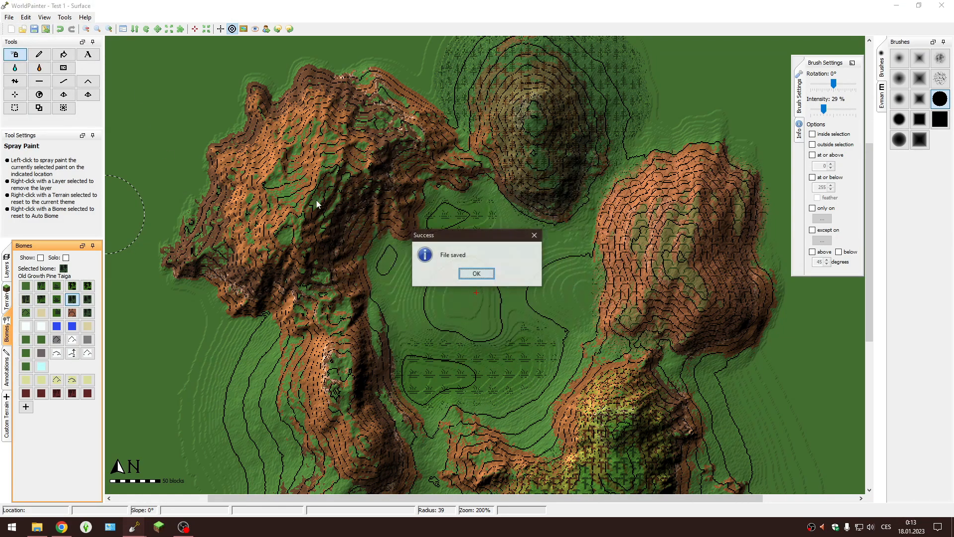
click(484, 272)
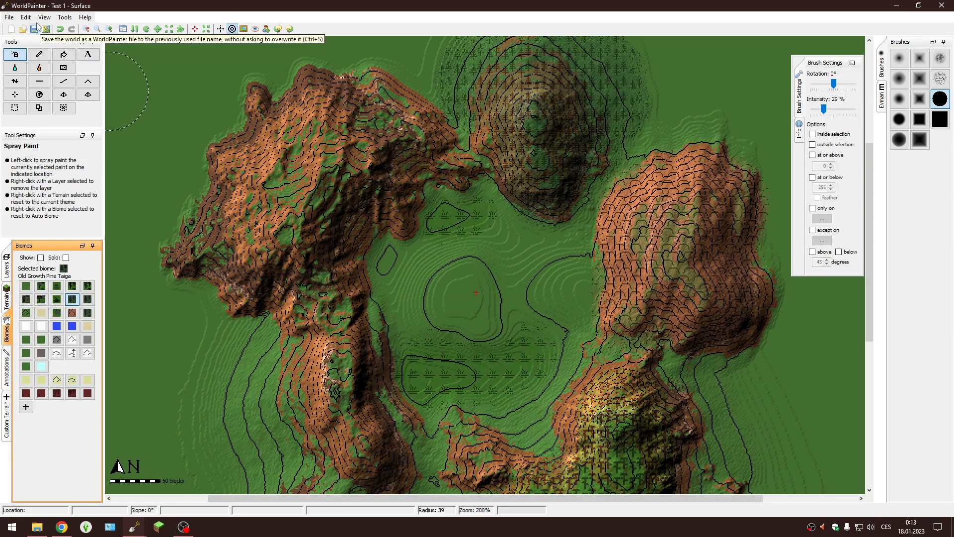
Begin exporting the world as a Minecraft map, with game mode Creative, difficulty Peaceful and structure generation enabled
click(9, 16)
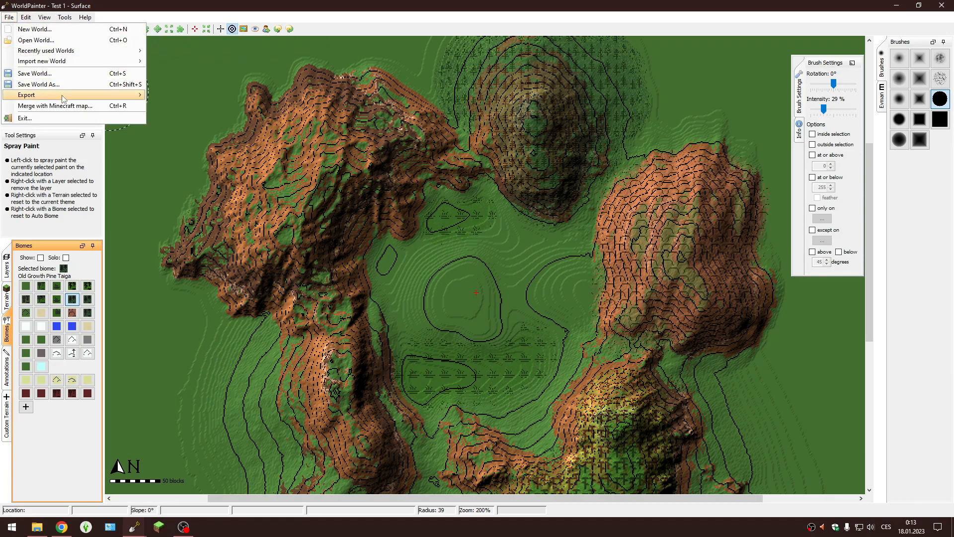
click(12, 16)
click(46, 30)
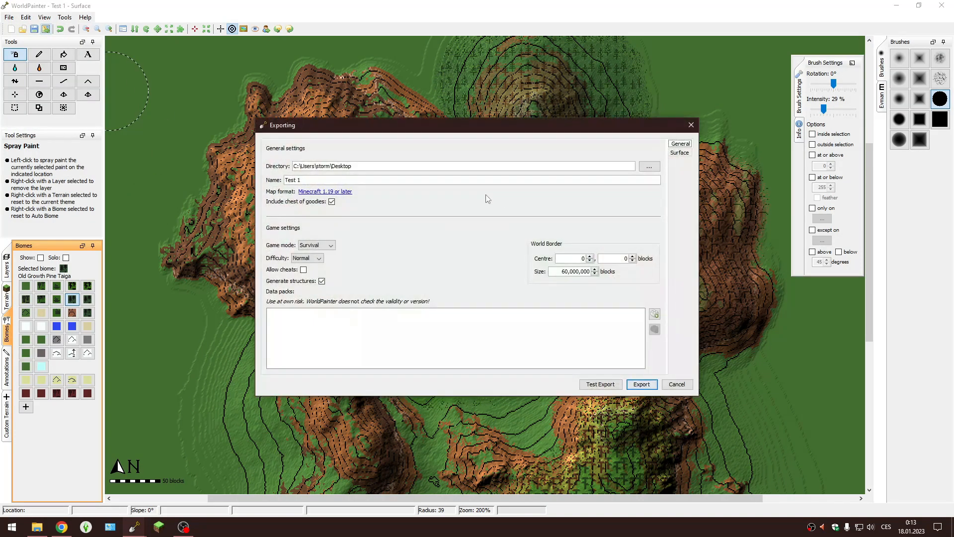
click(324, 246)
click(318, 258)
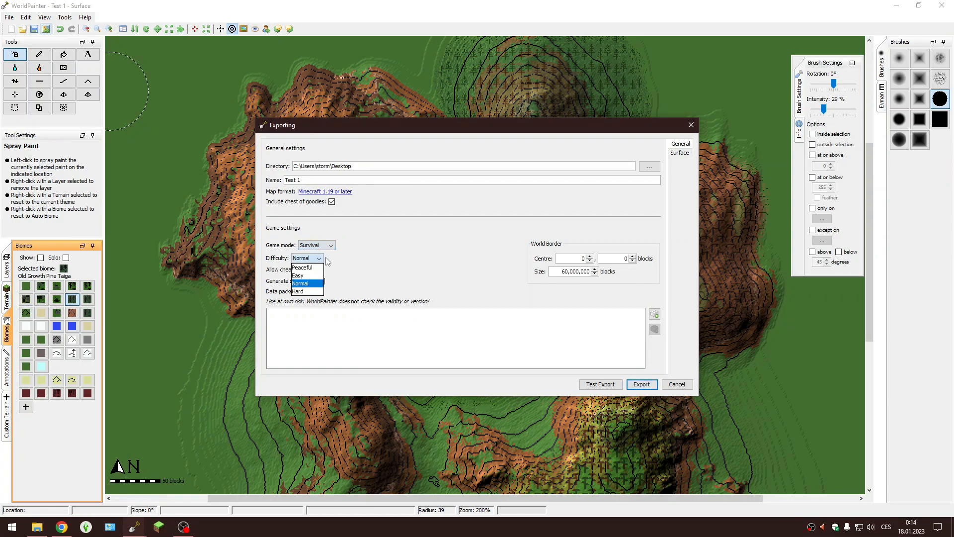
click(316, 260)
click(322, 247)
click(309, 262)
click(309, 258)
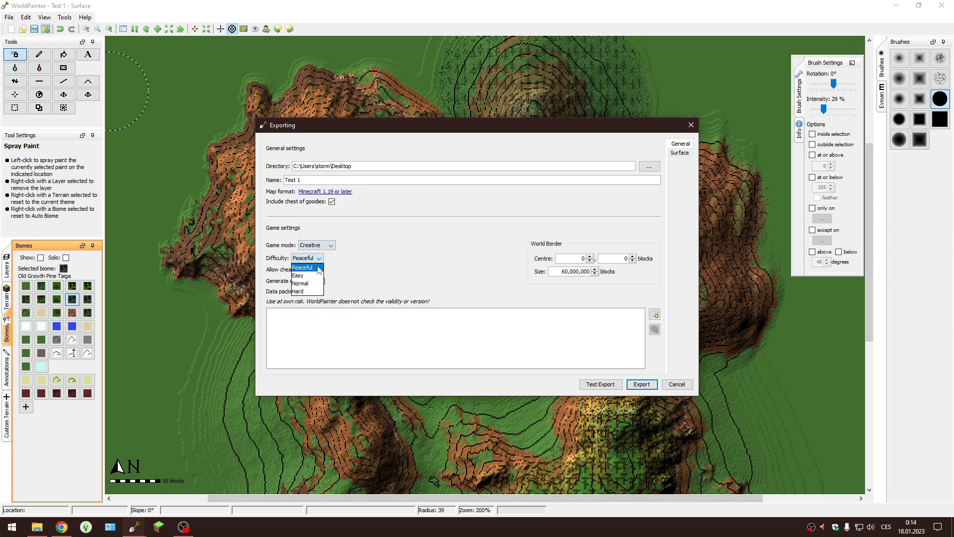
click(312, 257)
click(322, 281)
click(321, 281)
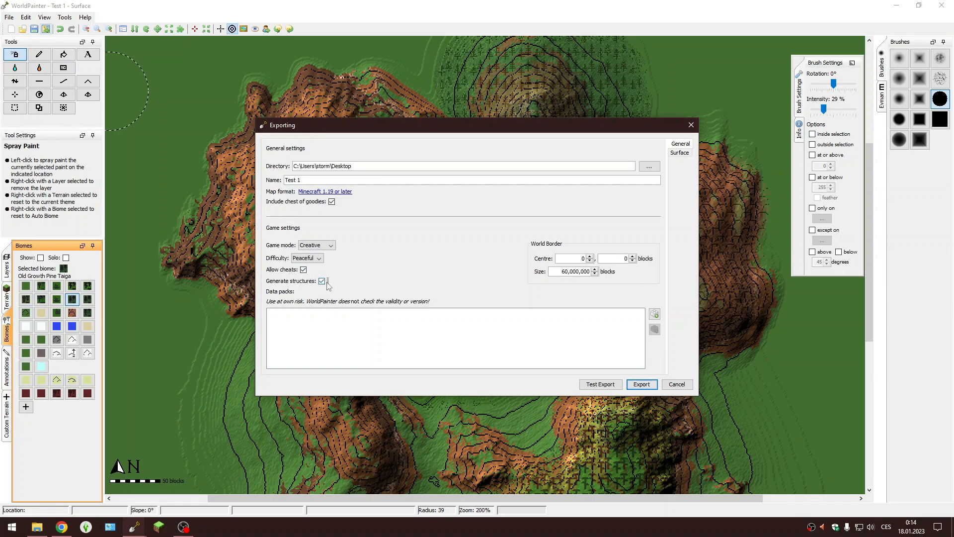
In the Surface export settings, set the top layer maximum depth to 5 and stop keeping steep terrain covered
click(679, 154)
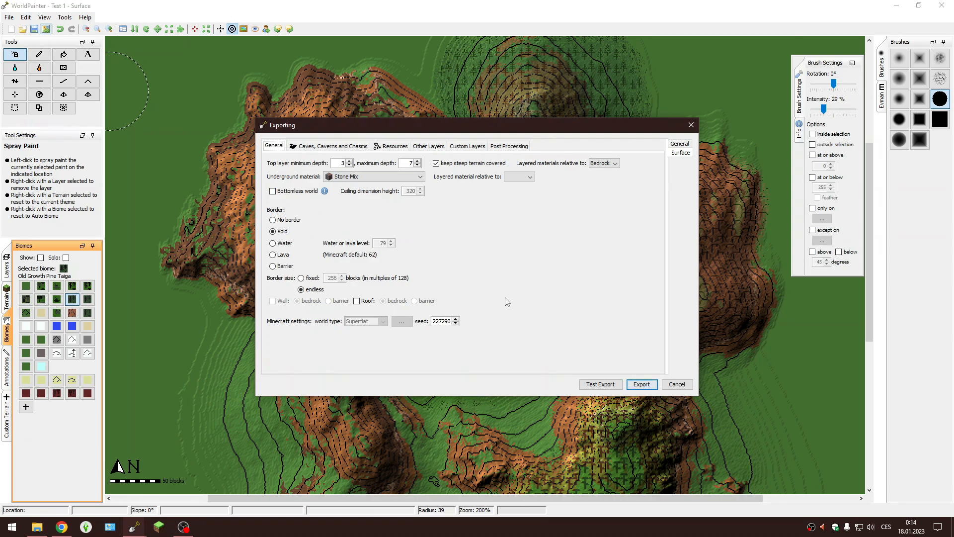
click(418, 165)
click(418, 165)
click(437, 164)
Look through the available underground materials and keep Stone Mix
click(416, 178)
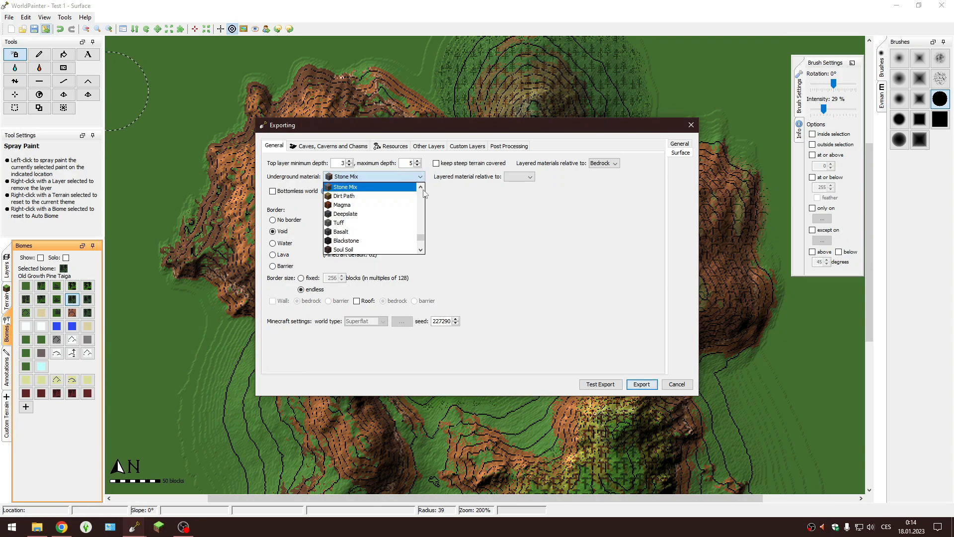
drag(422, 240, 421, 246)
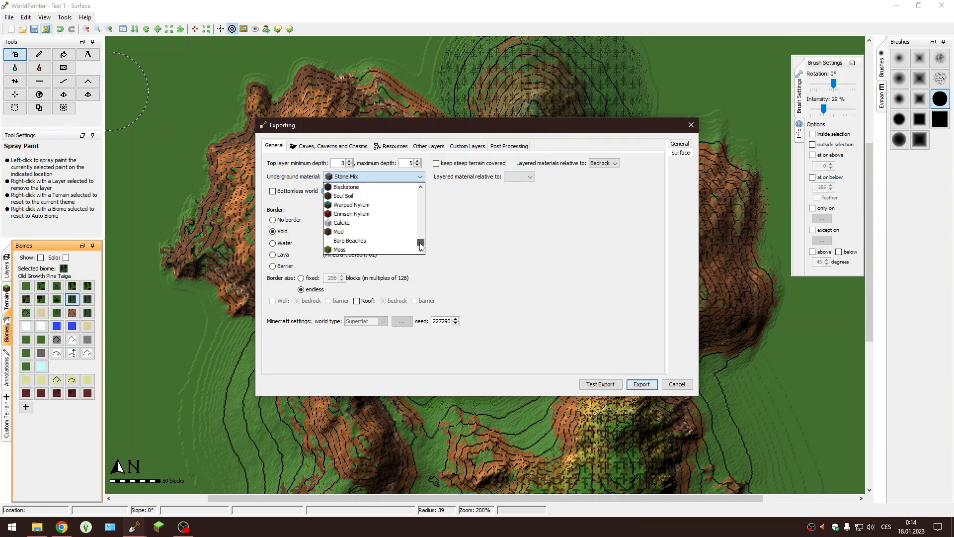
drag(421, 246, 419, 239)
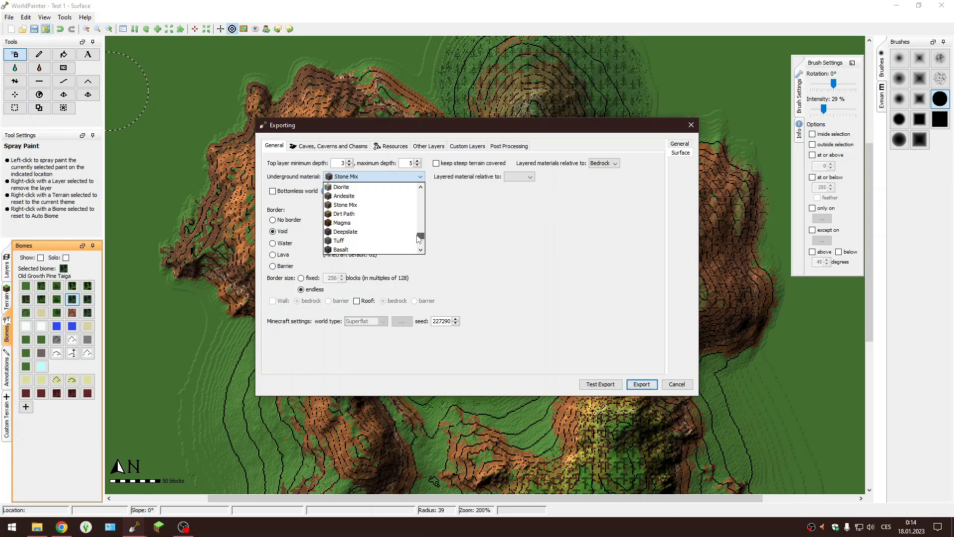
click(370, 204)
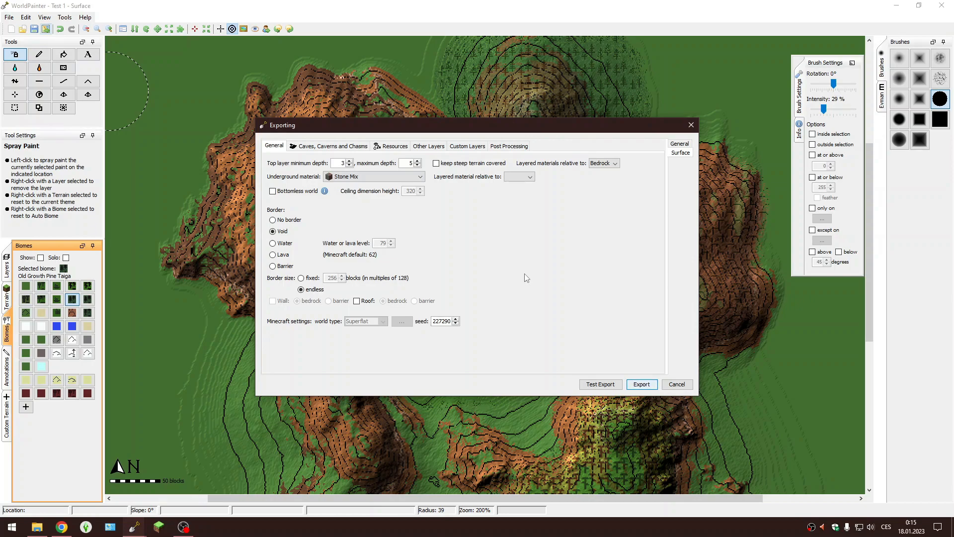
Set the Surface border to No border and the Minecraft world type to Large Biomes
mouse_move(325, 192)
click(273, 219)
click(273, 231)
click(273, 243)
click(273, 254)
click(273, 266)
click(273, 220)
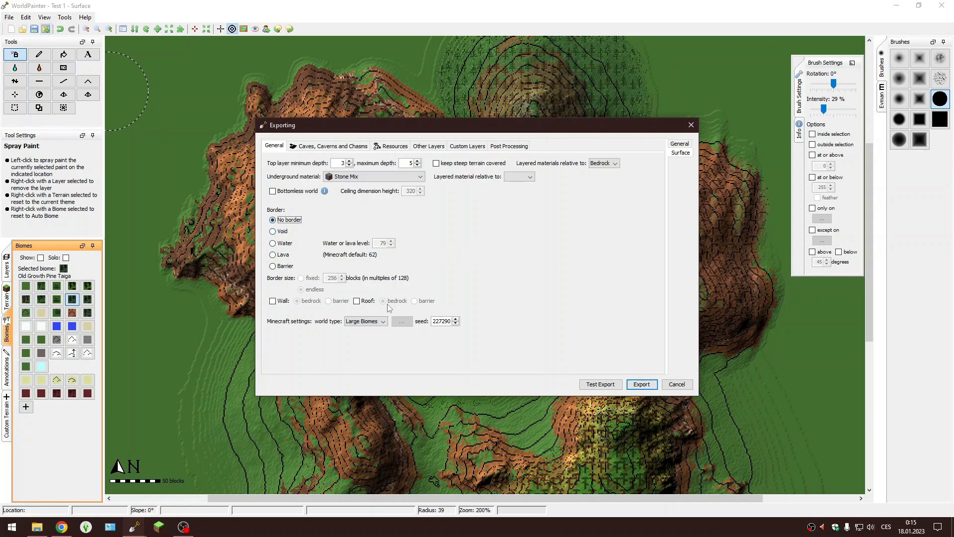
click(375, 321)
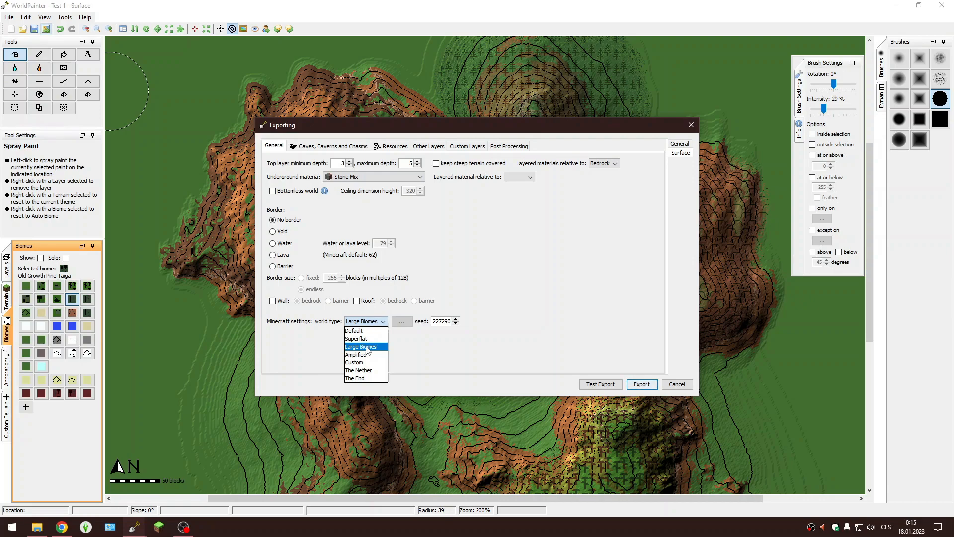
click(367, 349)
Try the wall and roof options for the Surface border, and disable both again
click(281, 301)
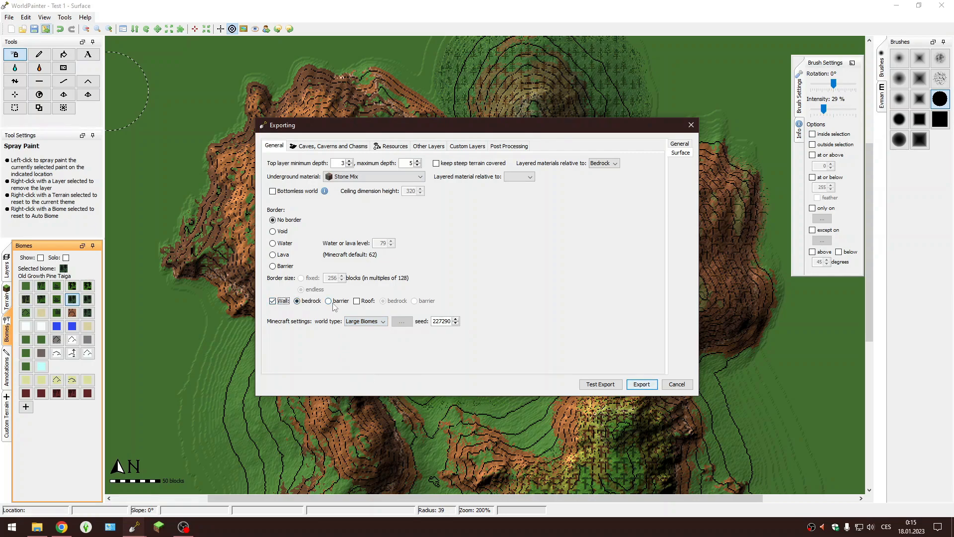
click(283, 301)
click(363, 301)
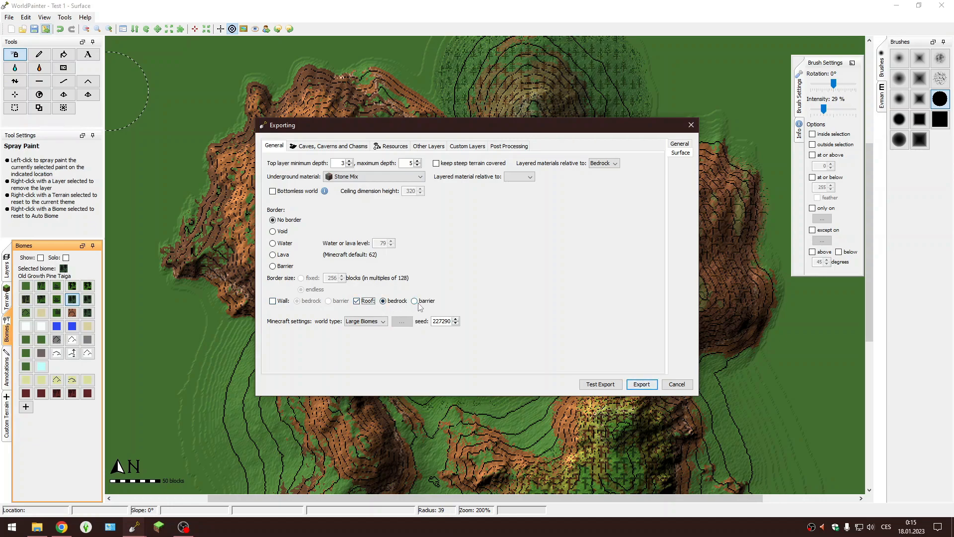
click(356, 300)
Try Caves everywhere at maximum and minimum intensity, and disable it again
click(329, 146)
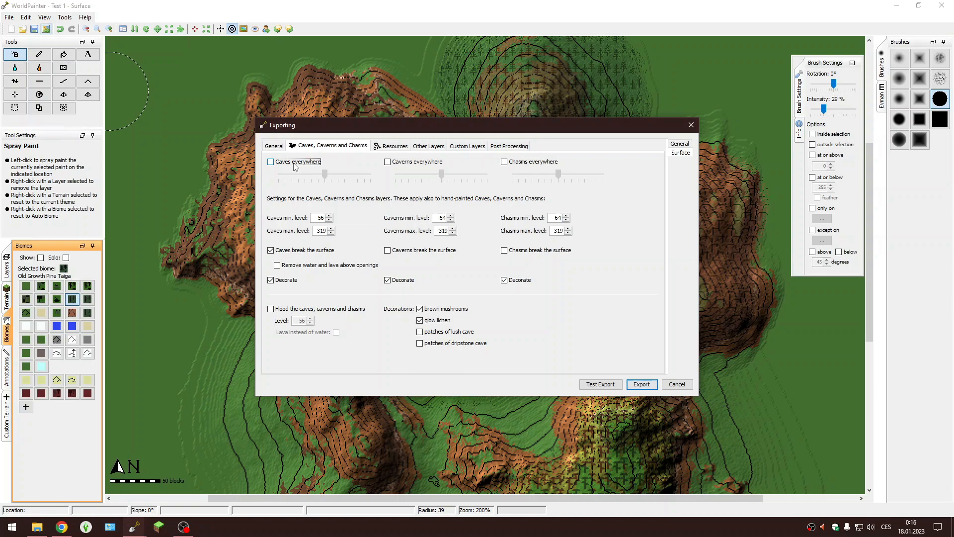
click(271, 162)
drag(324, 174, 373, 180)
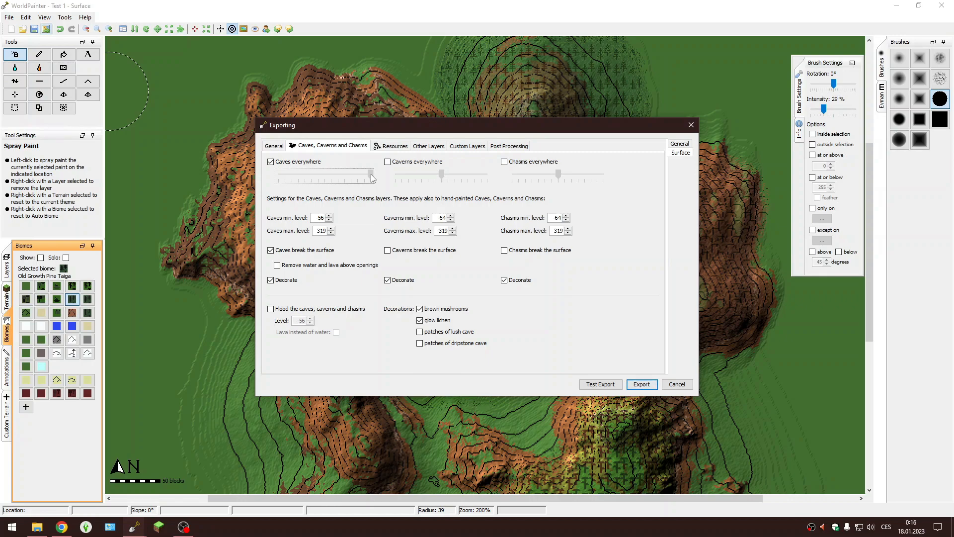
drag(372, 177, 278, 175)
click(271, 162)
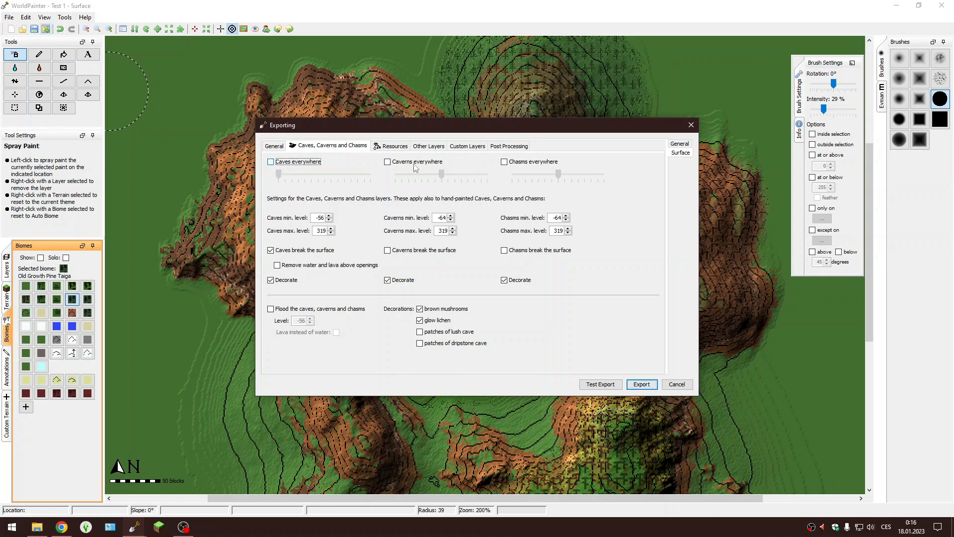
Raise the intensity of Resources everywhere to its maximum
click(390, 148)
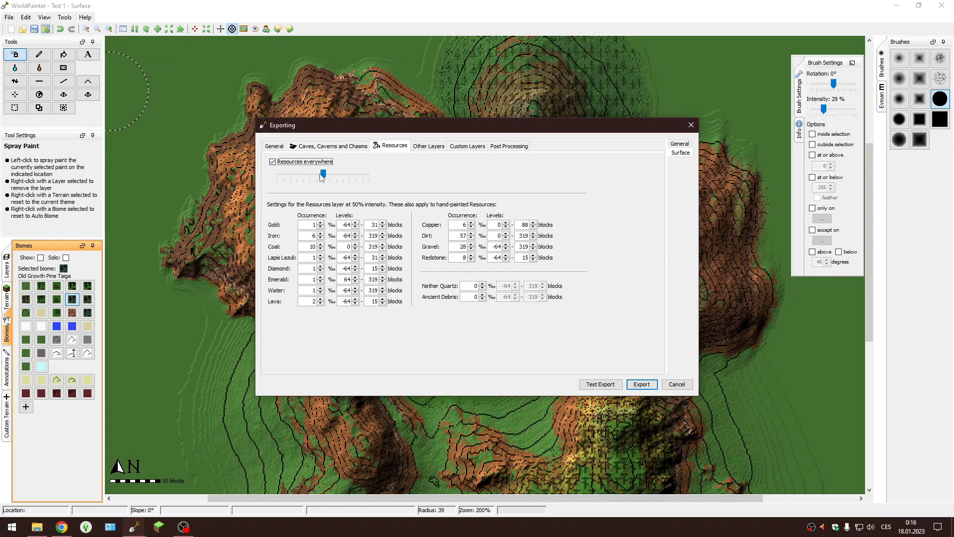
drag(323, 175, 379, 170)
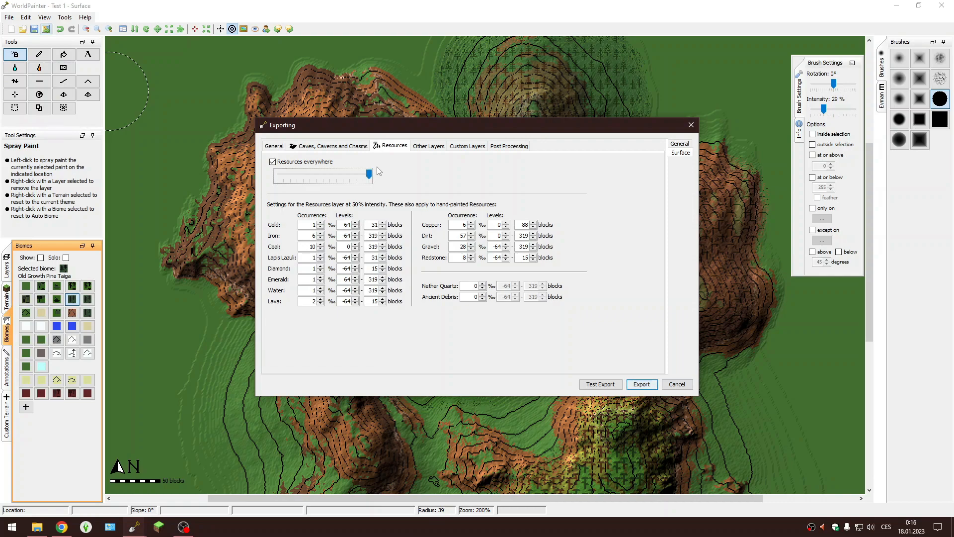
key(Tab)
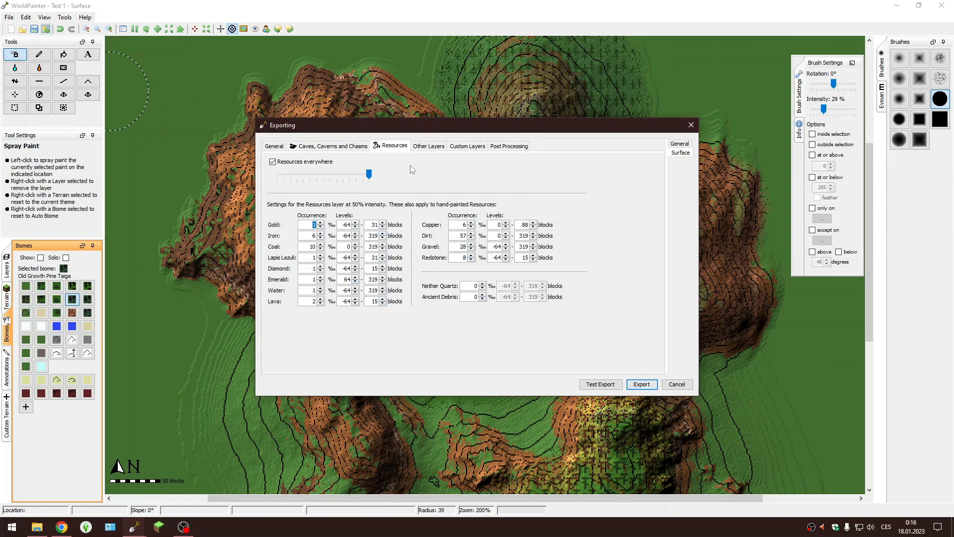
Try Deciduous forest everywhere at different intensities, and disable it again
click(421, 148)
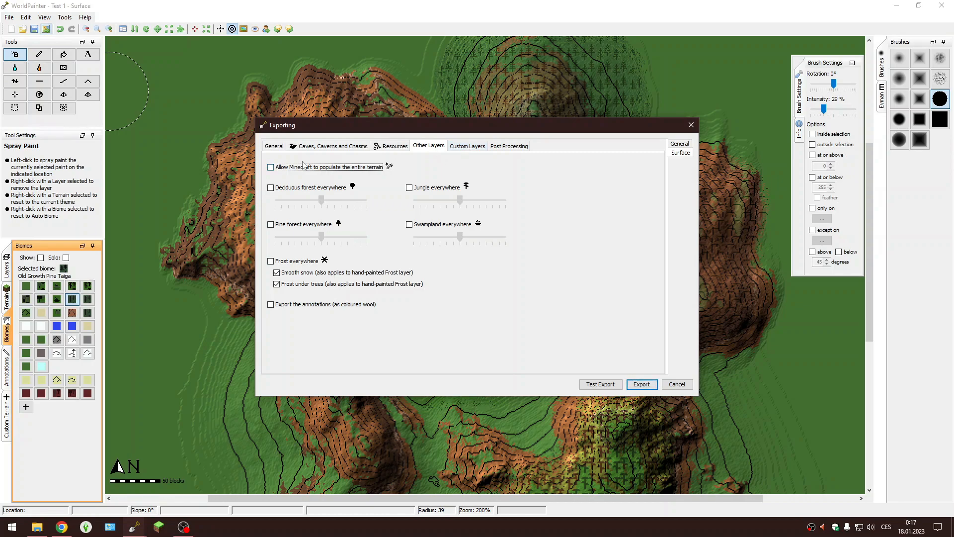
click(270, 188)
click(321, 200)
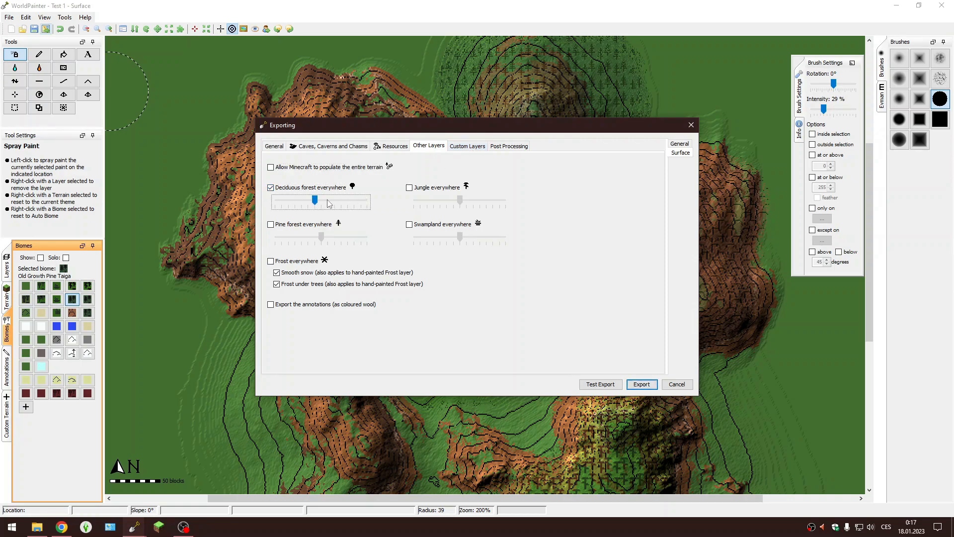
click(333, 203)
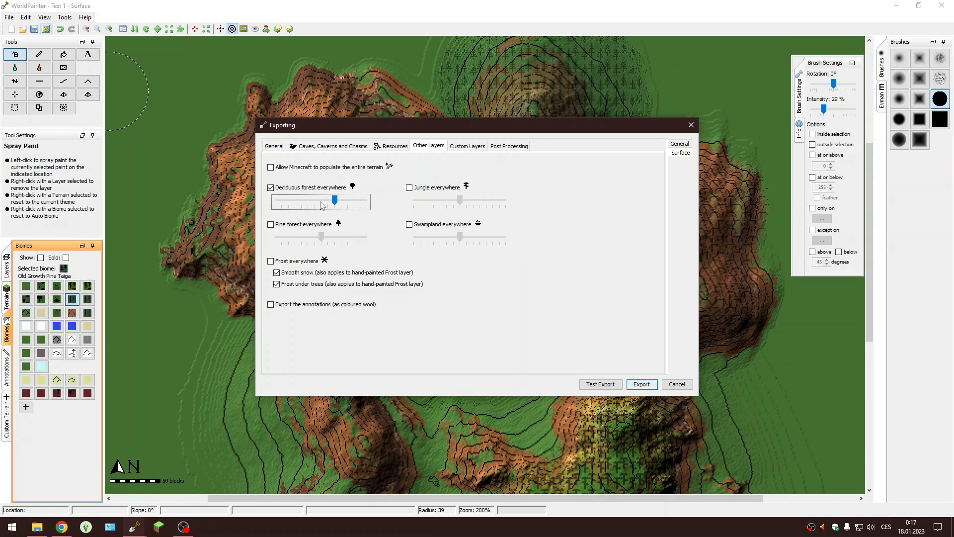
click(271, 189)
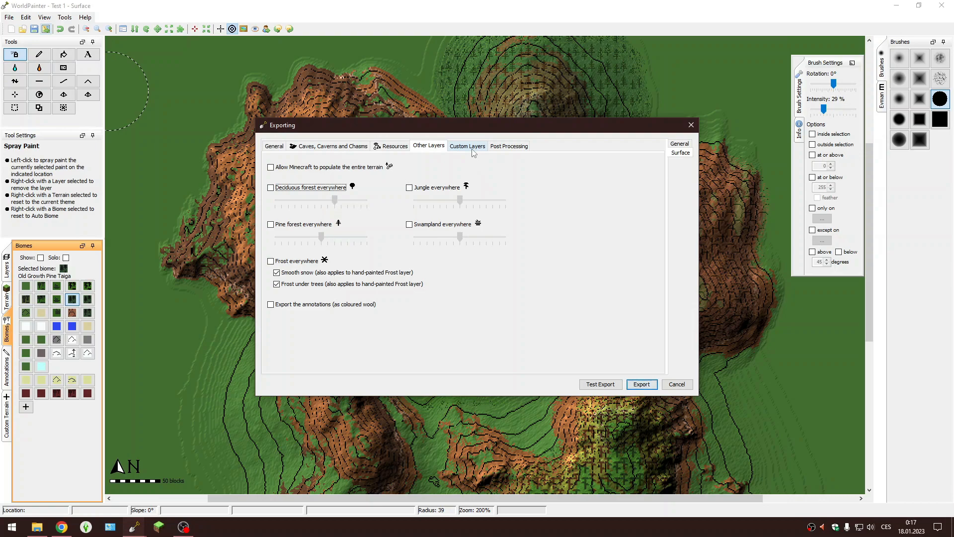
Review the custom layer export order and make all leaves persistent in the post-processing settings
click(469, 146)
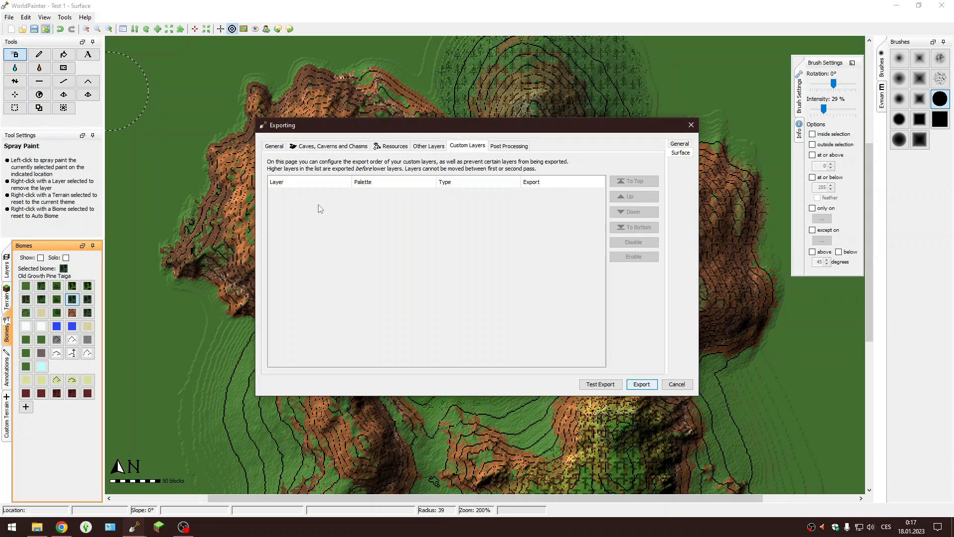
click(495, 149)
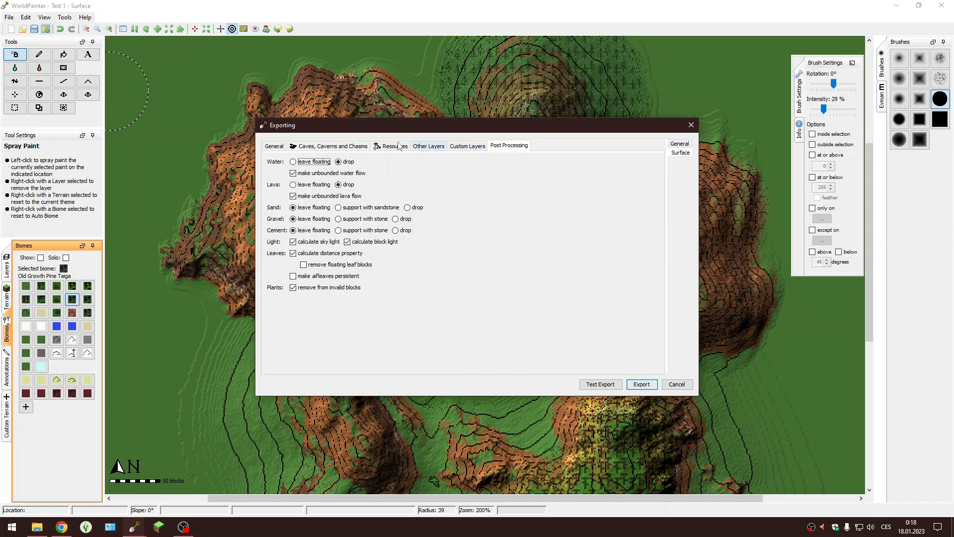
click(293, 276)
click(468, 145)
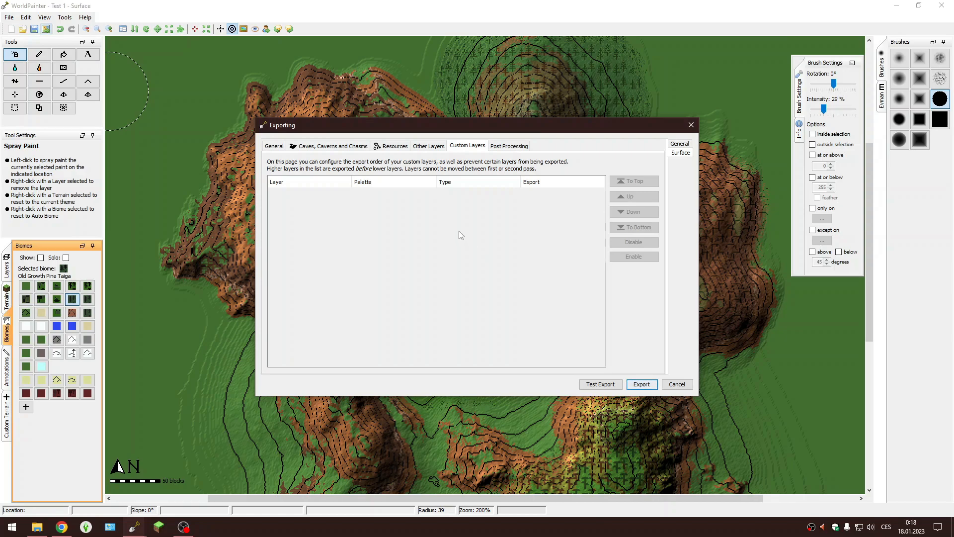
click(497, 149)
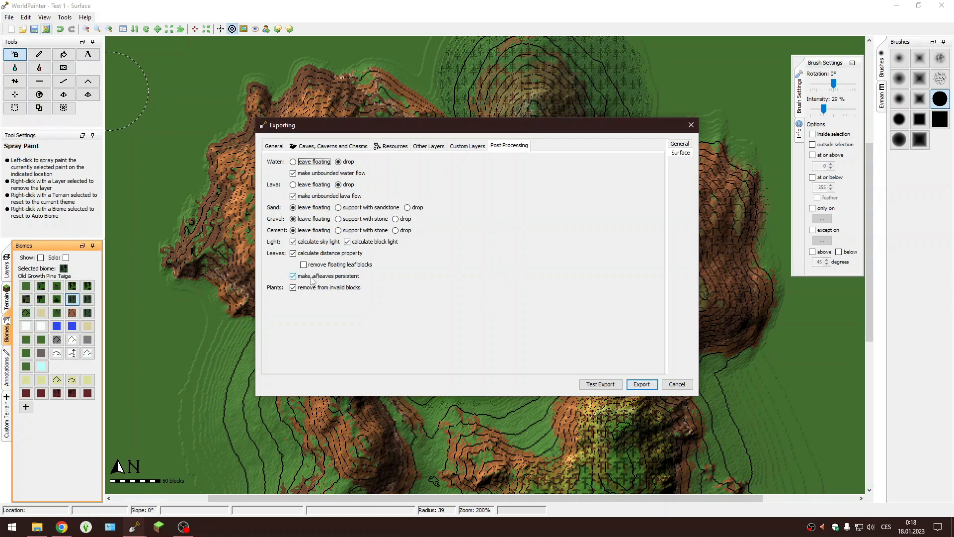
Disable the removal of plants from invalid blocks in the post-processing settings and export the world
click(293, 287)
click(473, 147)
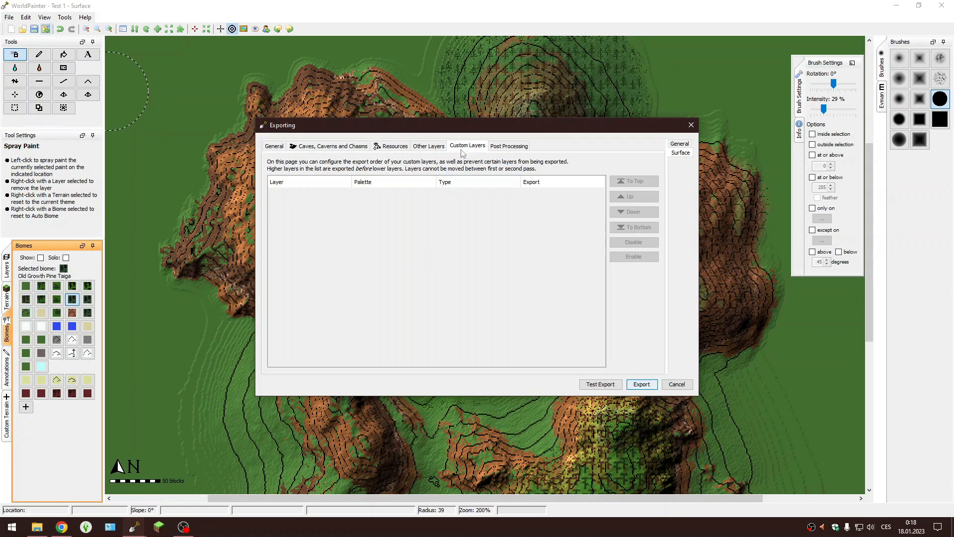
click(509, 146)
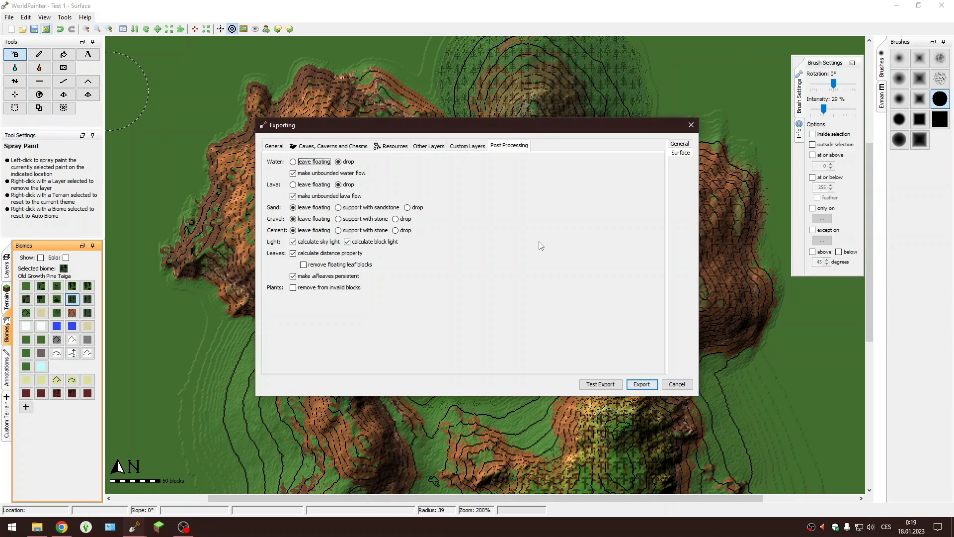
click(641, 384)
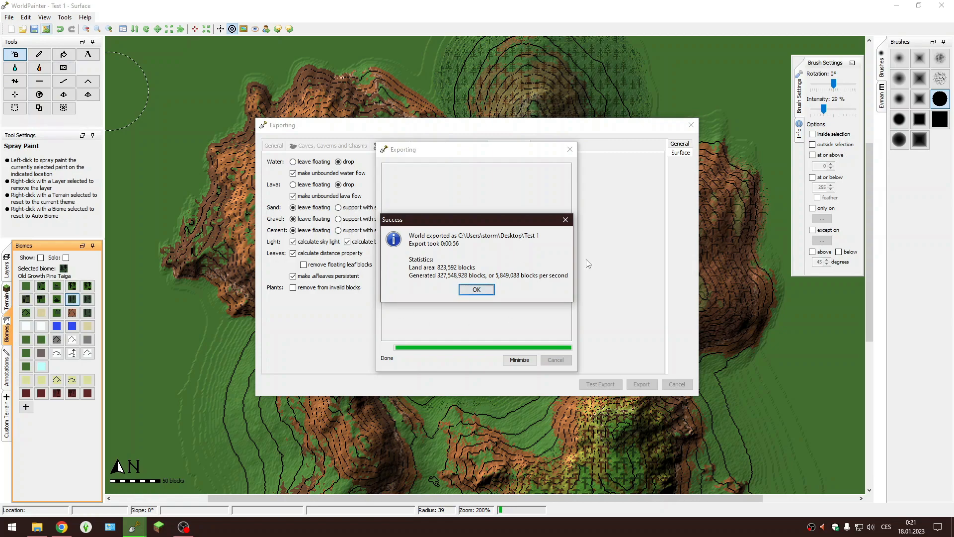
click(477, 289)
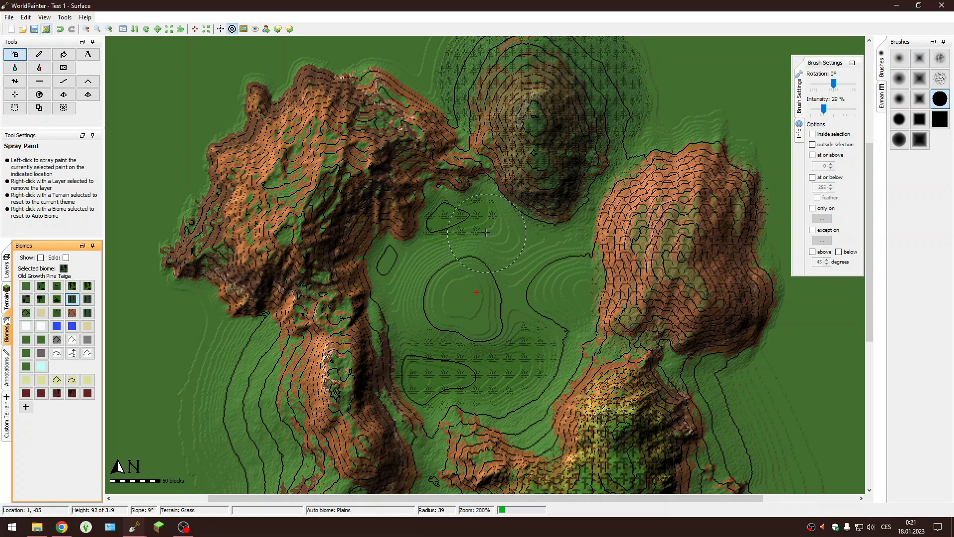
Open the saves folder inside .minecraft, starting from the %appdata% location
key(super+r)
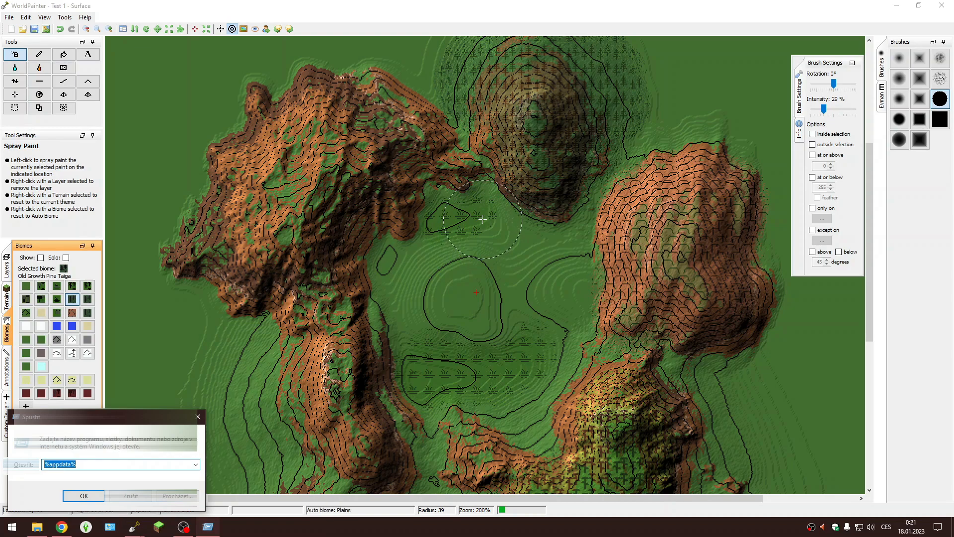
scroll(482, 219, down, 3)
click(53, 464)
double_click(46, 464)
drag(45, 464, 63, 464)
click(64, 464)
click(84, 496)
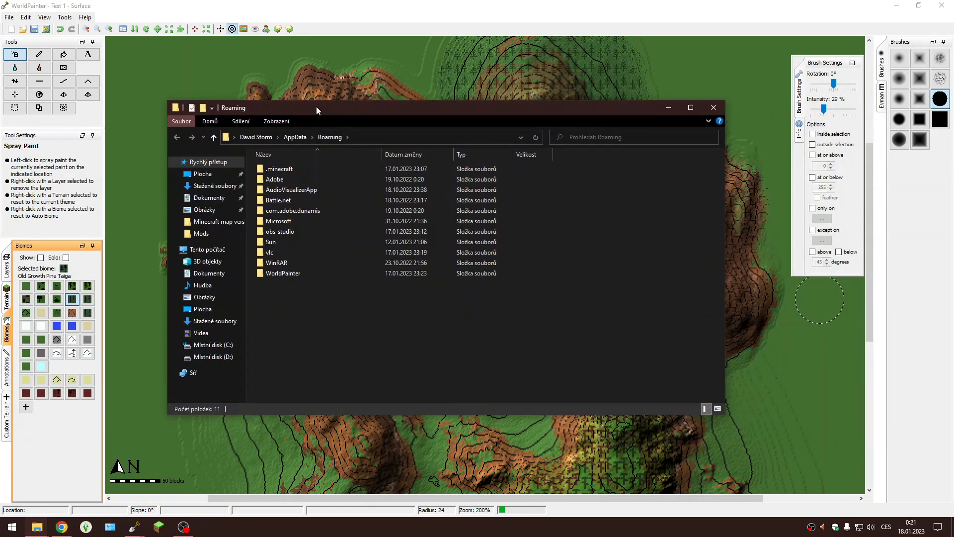
double_click(312, 169)
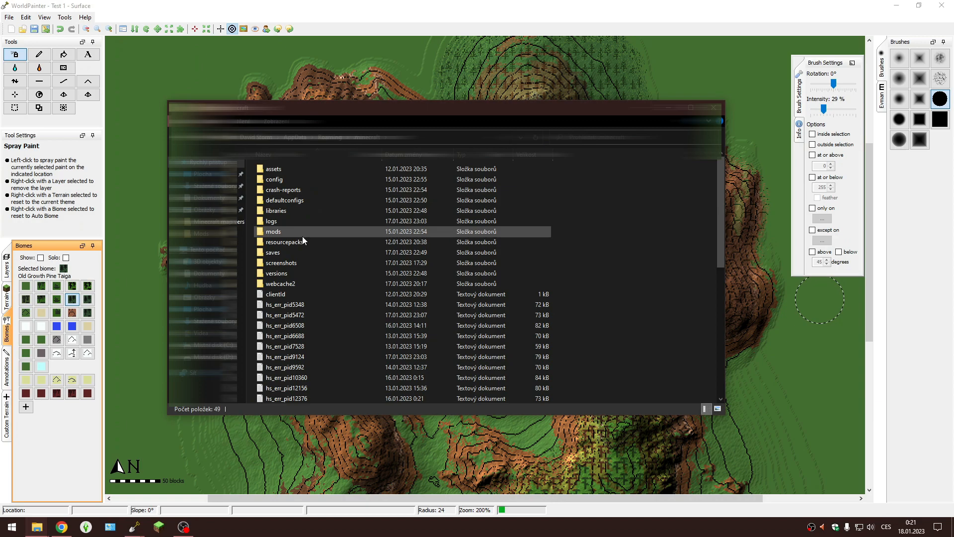
double_click(296, 252)
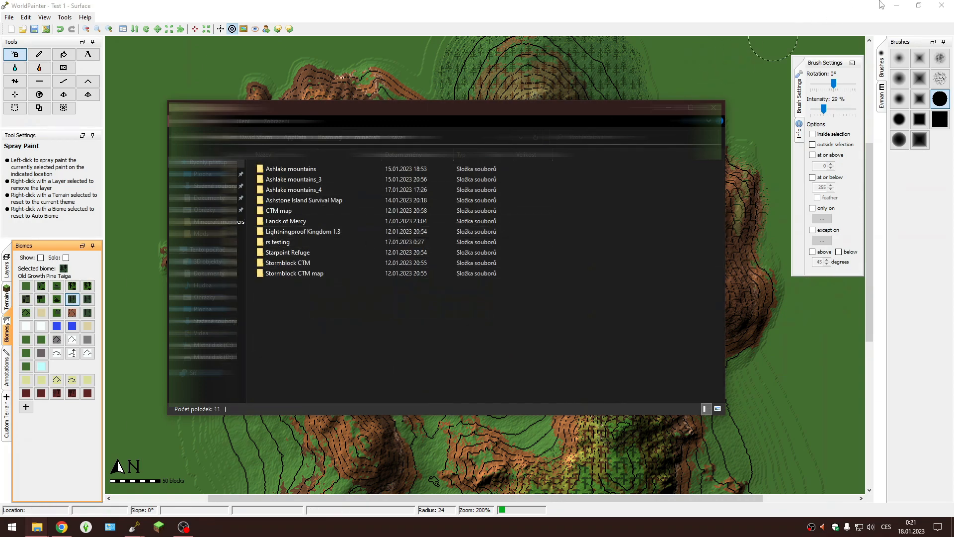
Get the WorldPainter windows out of the way and move the exported Test 1 folder from the desktop into the Minecraft saves folder
click(894, 5)
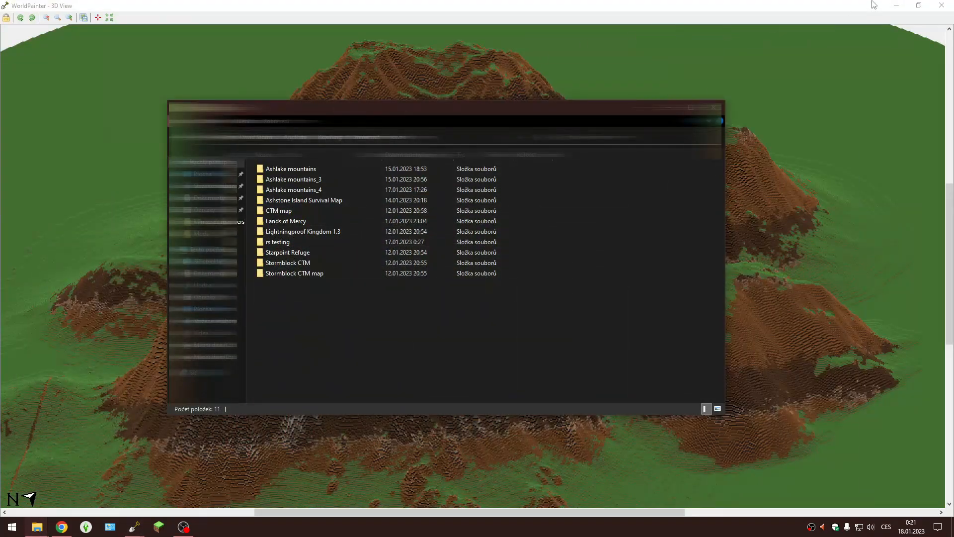
click(919, 5)
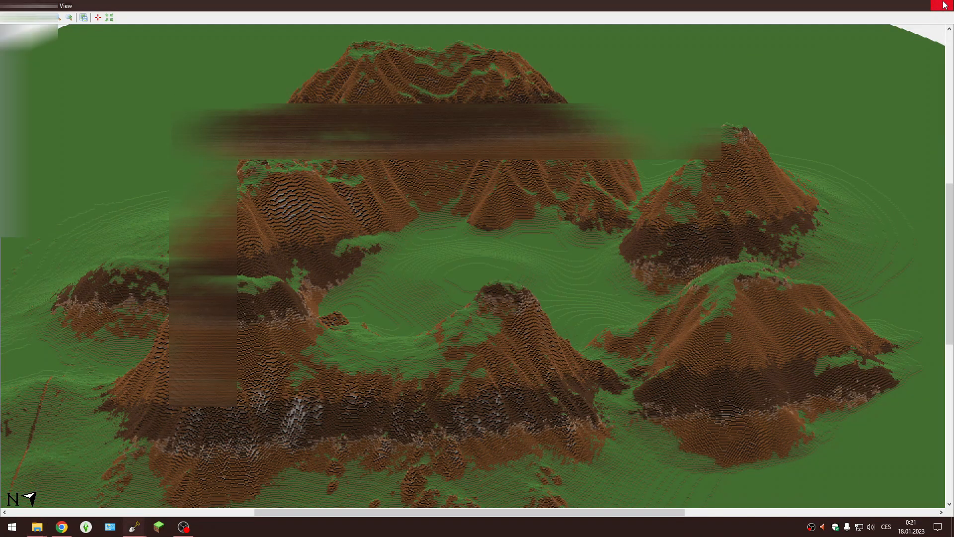
click(941, 5)
double_click(401, 71)
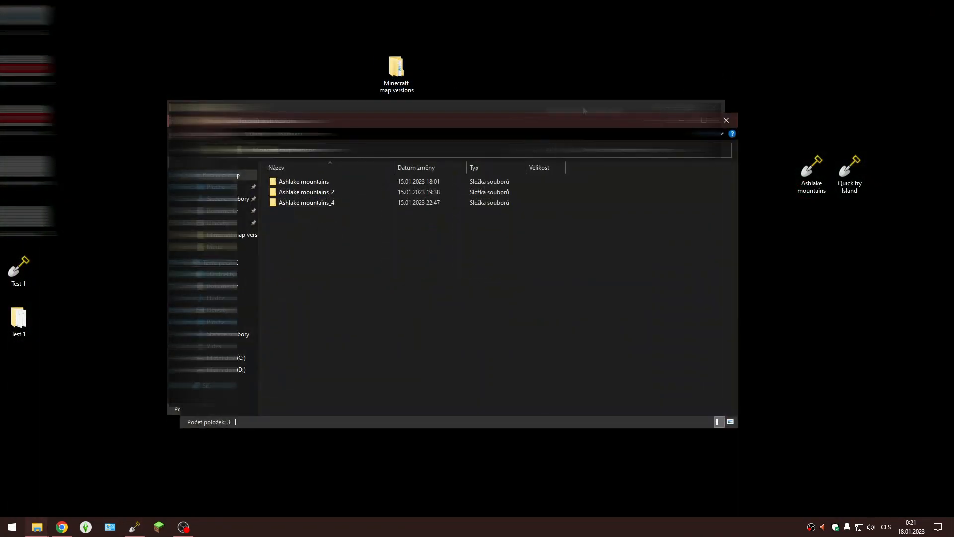
click(729, 122)
drag(18, 318, 398, 323)
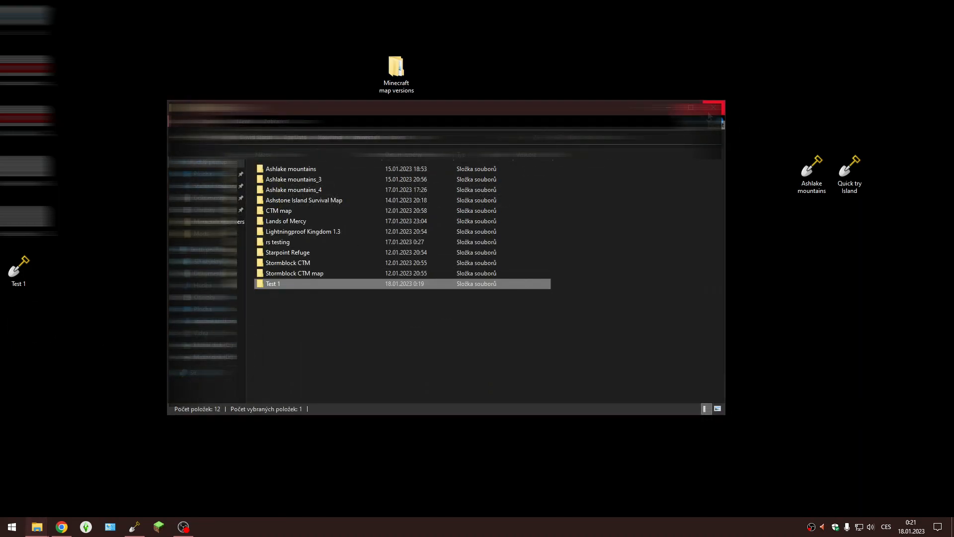
Switch to Minecraft, look into the chest near the spawn point and break it to collect its contents
click(160, 527)
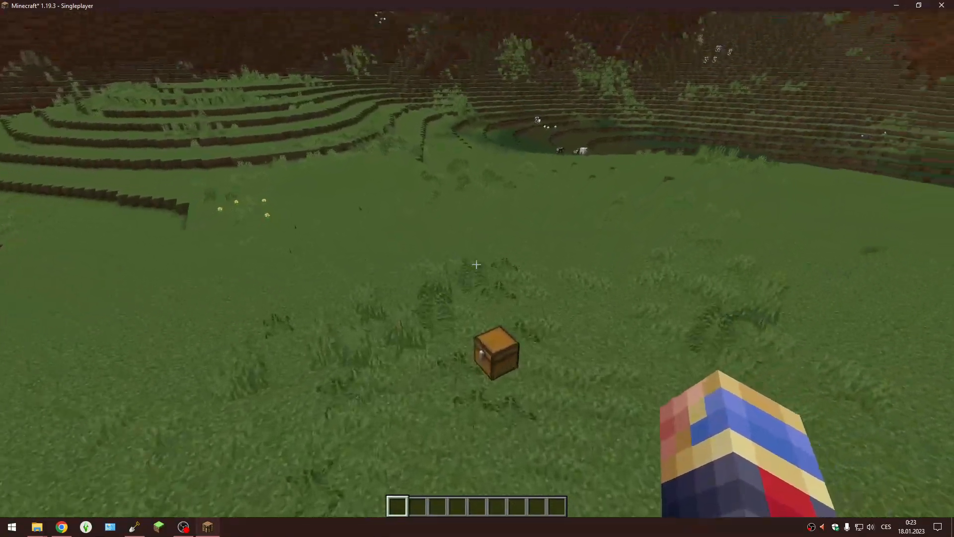
key(w)
right_click(476, 264)
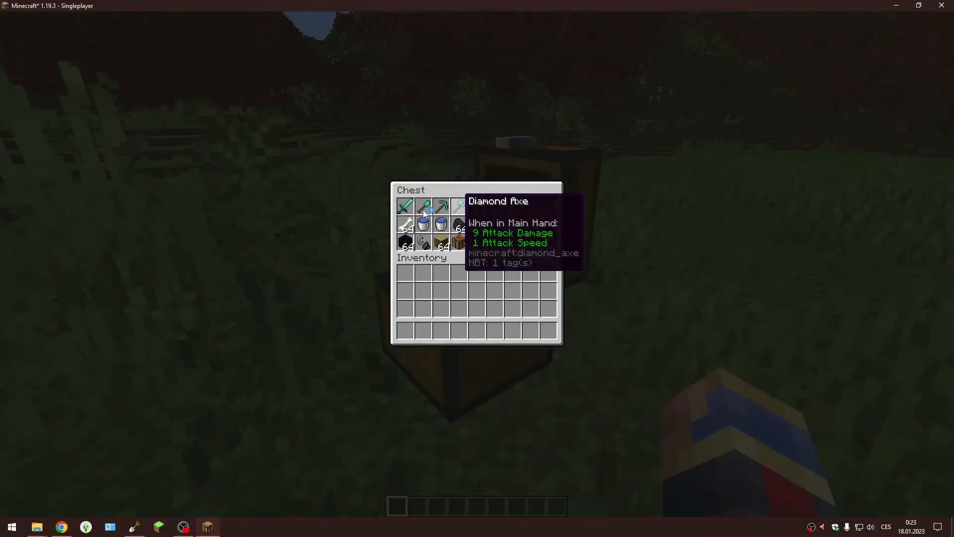
key(e)
click(476, 264)
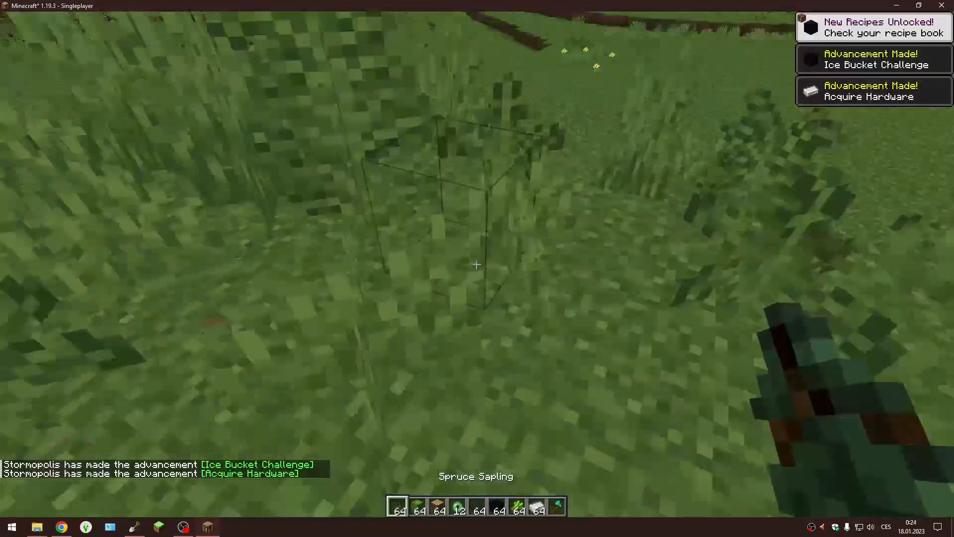
Clear all the collected items out of the player's inventory and hotbar
key(7)
key(e)
shift+click(540, 315)
shift+click(524, 315)
shift+click(505, 315)
shift+click(487, 315)
shift+click(468, 315)
shift+click(415, 315)
shift+click(397, 315)
shift+click(438, 321)
shift+click(450, 317)
key(e)
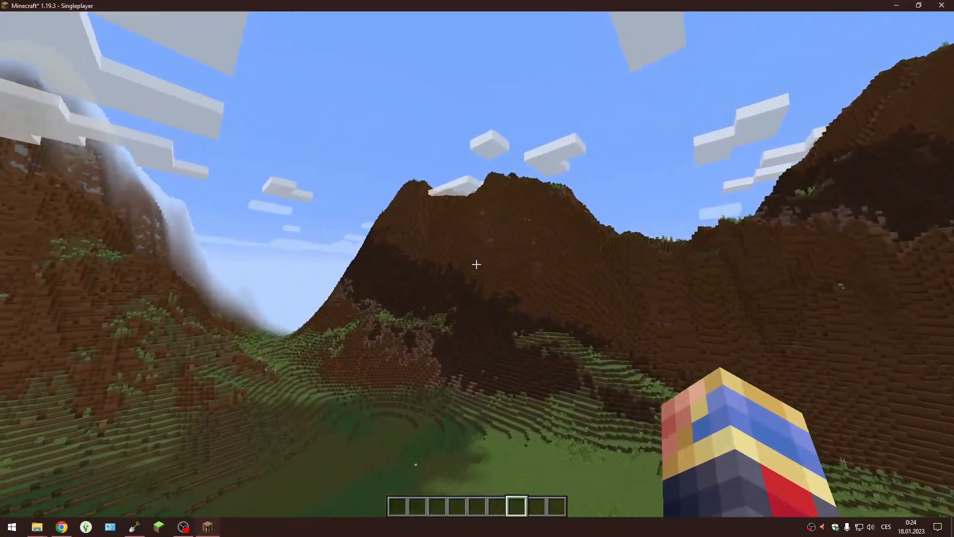
Fly over the exported mountains and examine their slopes, terrain materials, grassy ledges and peaks
key(w)
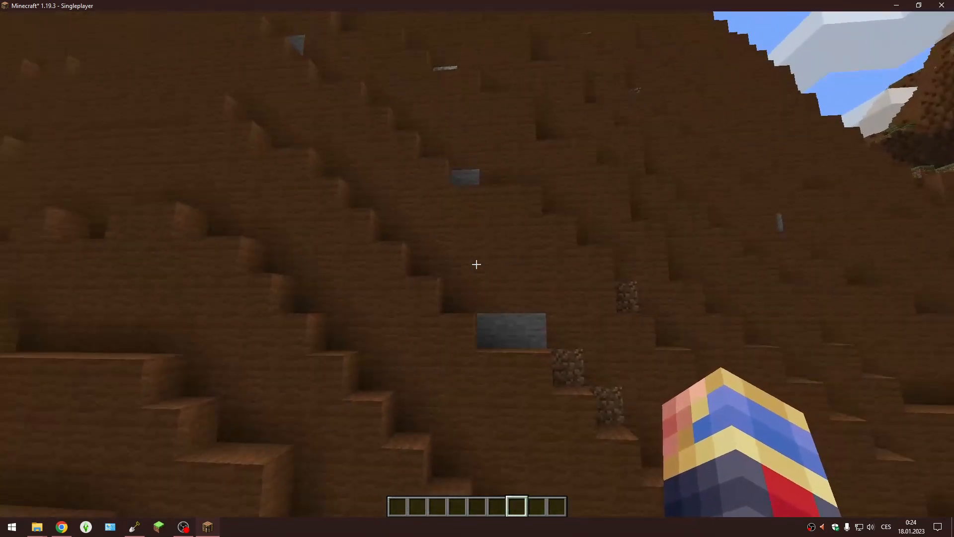
key(w)
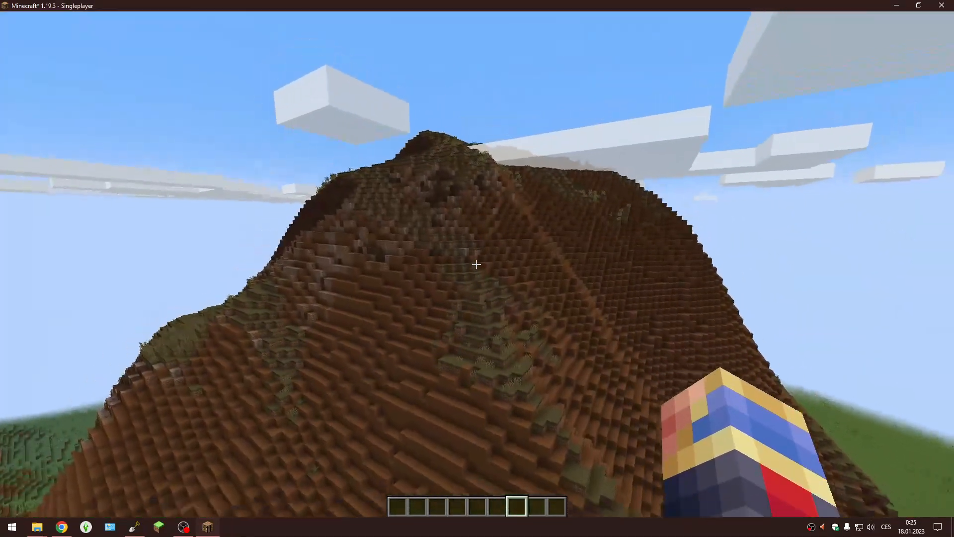
key(space)
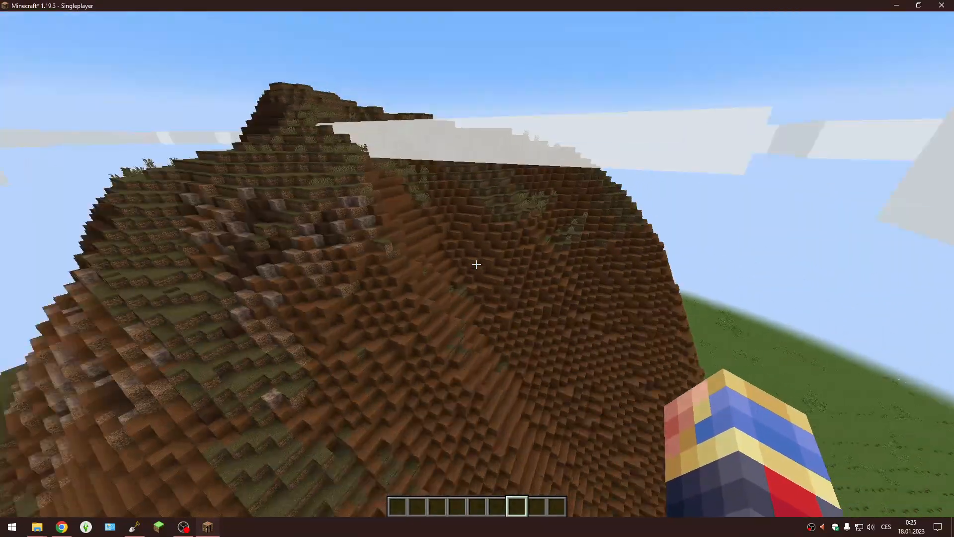
key(w)
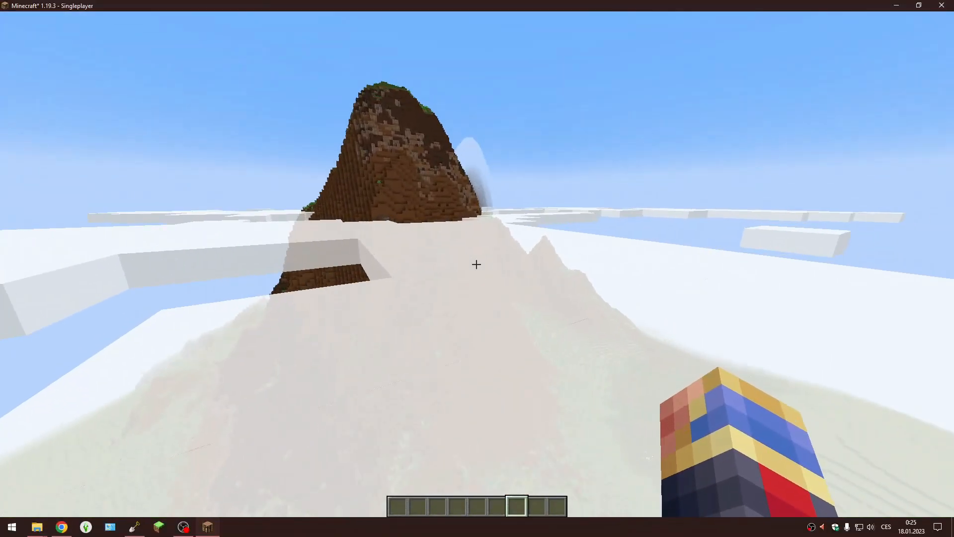
key(w)
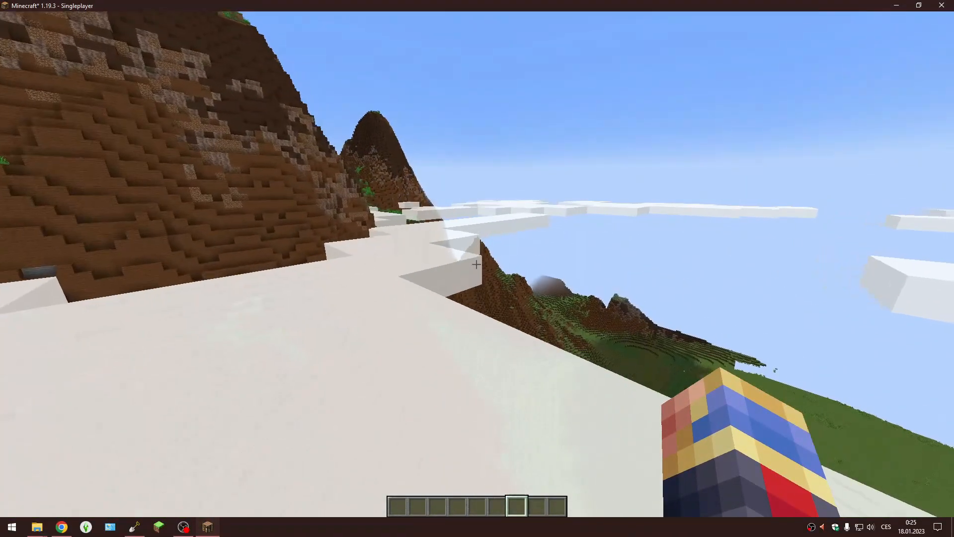
key(w)
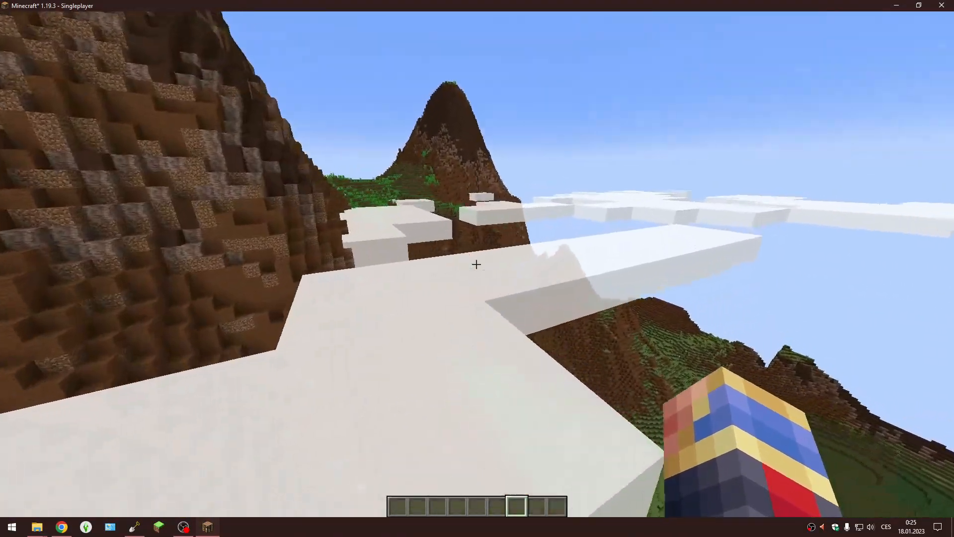
key(w)
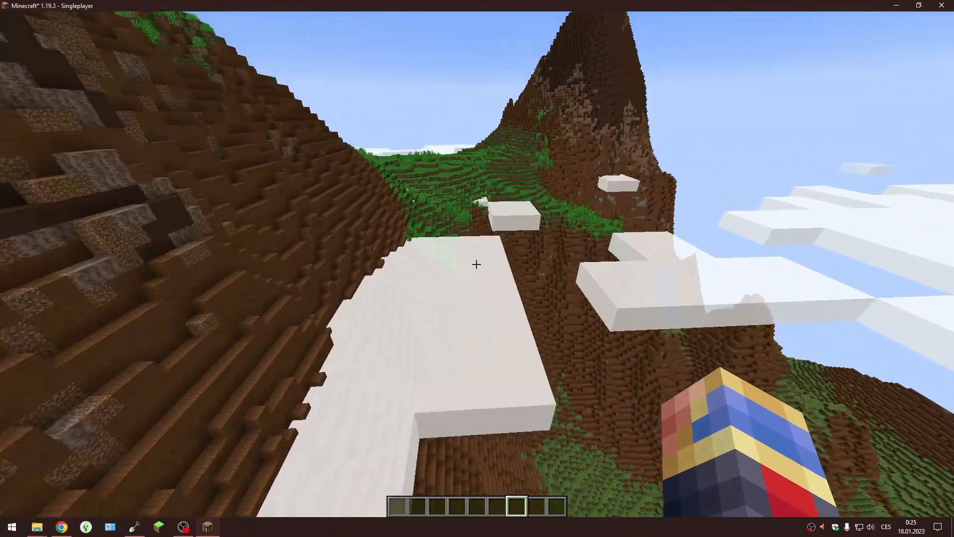
key(w)
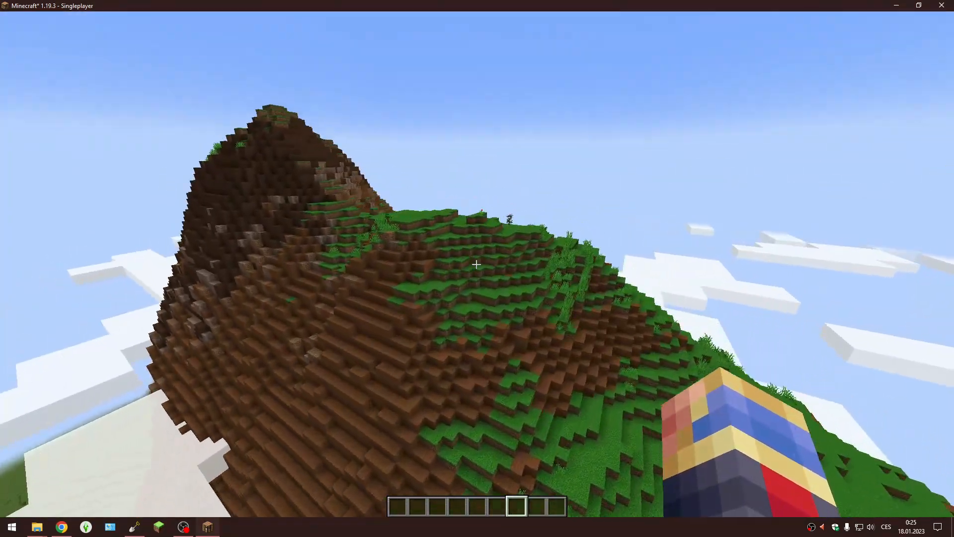
key(w)
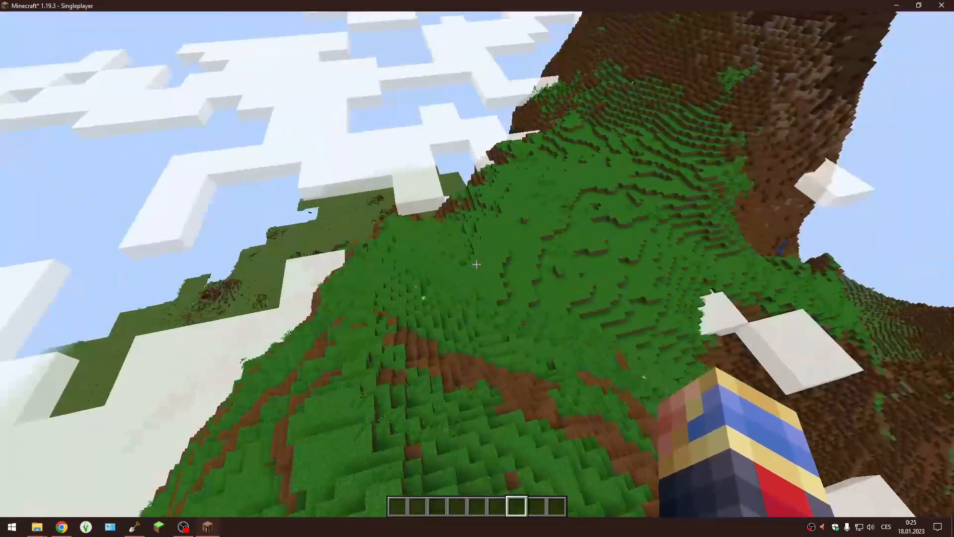
key(w)
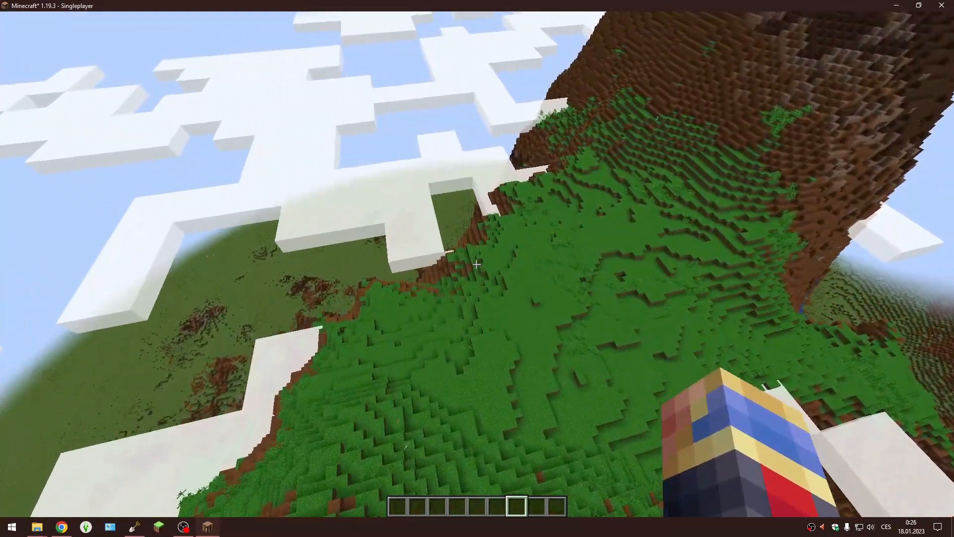
key(w)
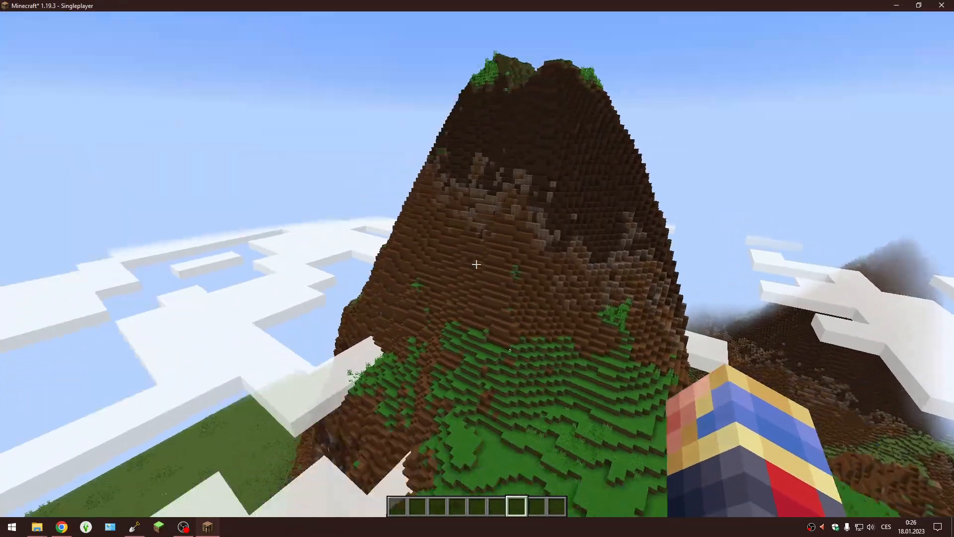
Descend to the foothills and examine the rocky outcrops, the surrounding plain and the outer edge of the world
key(shift)
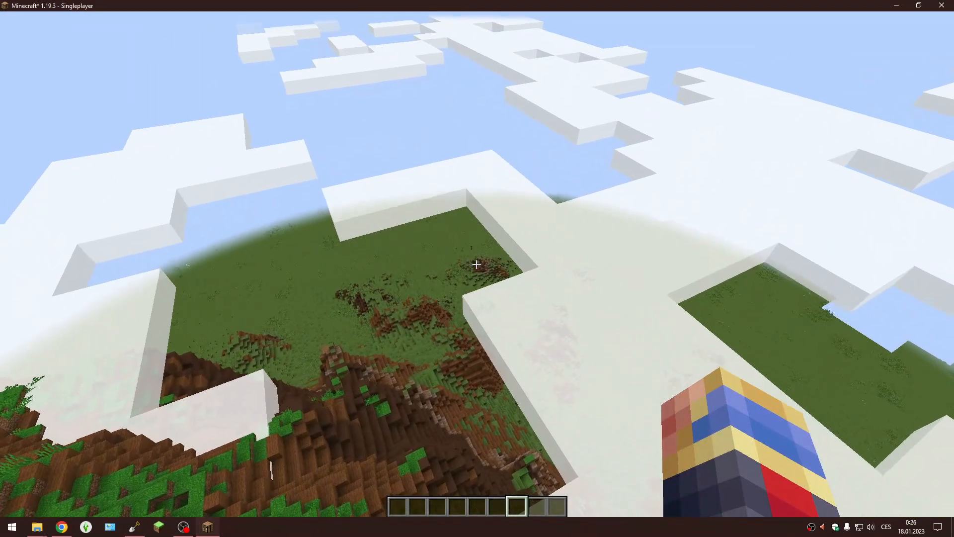
key(shift)
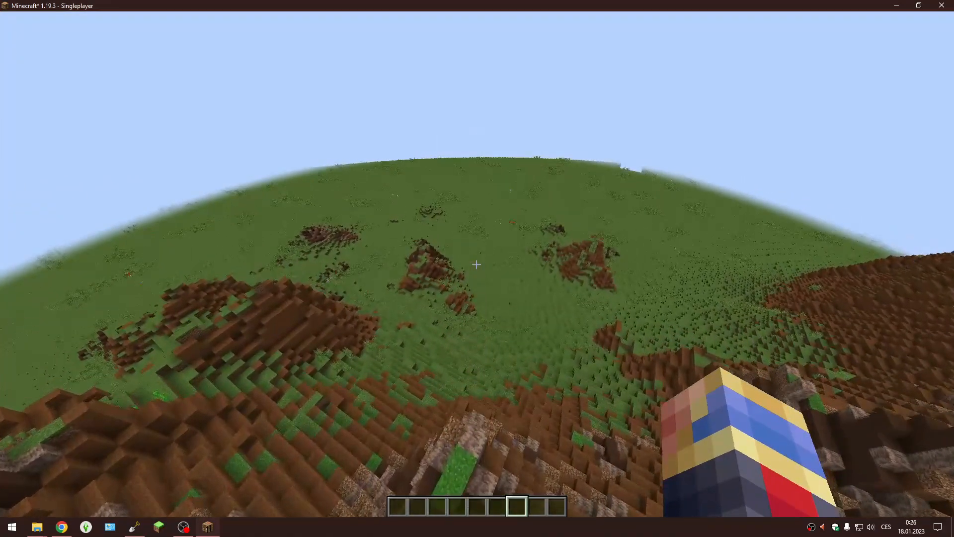
key(w)
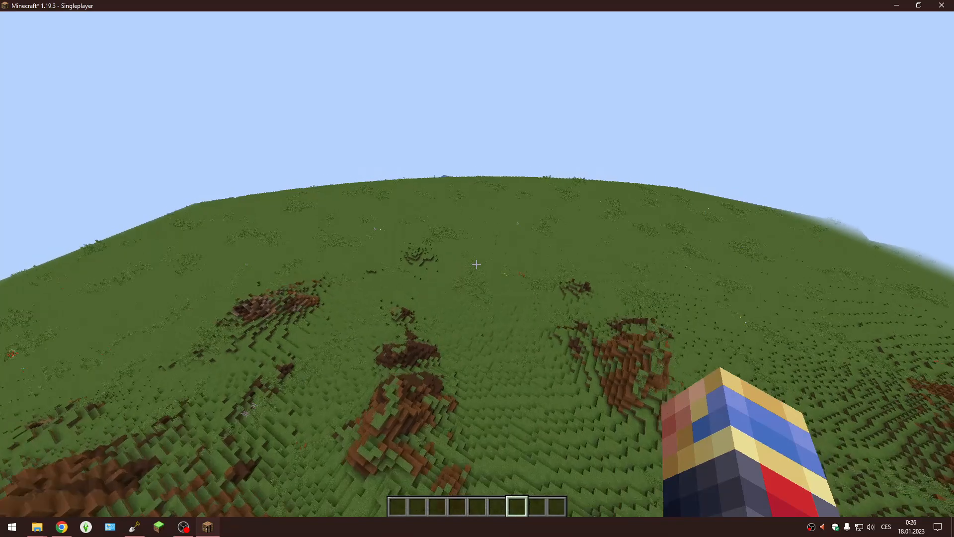
key(w)
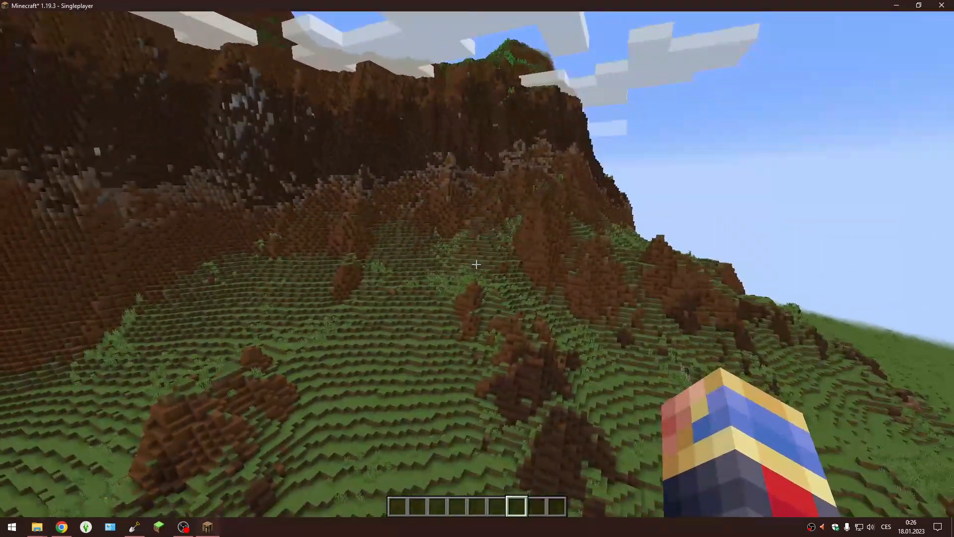
key(s)
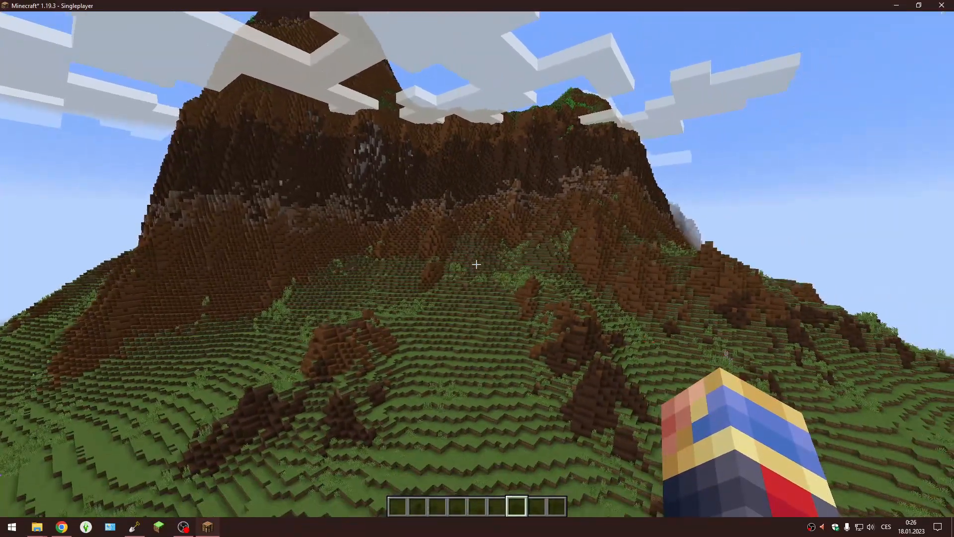
key(s)
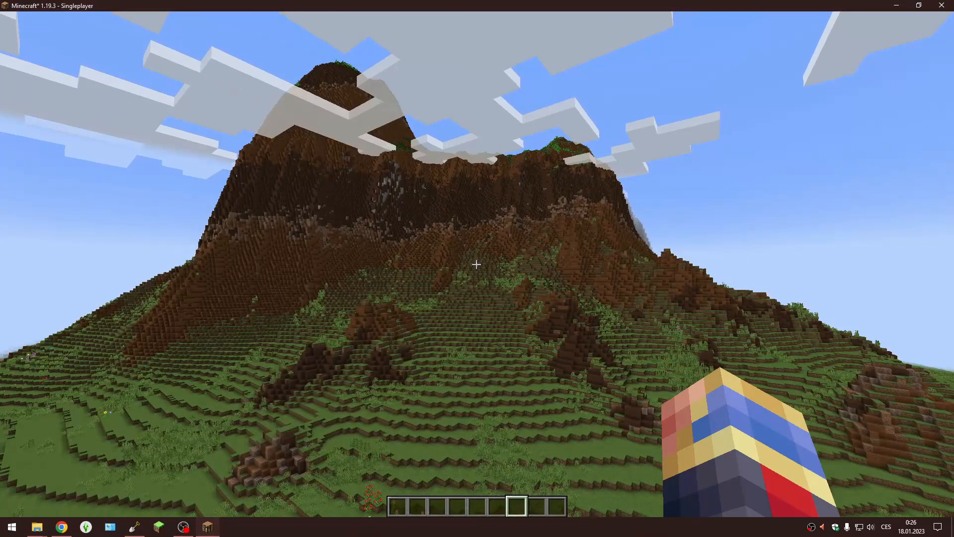
key(w)
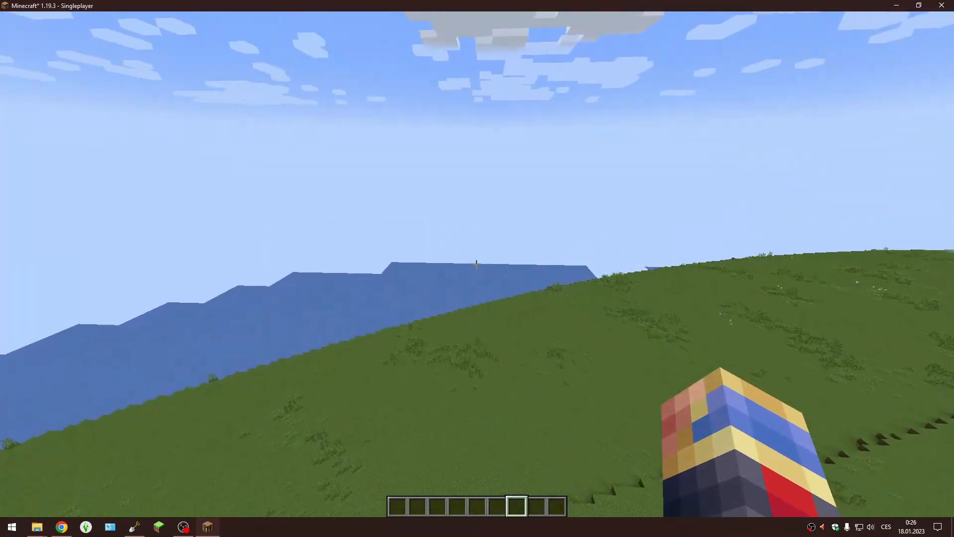
key(w)
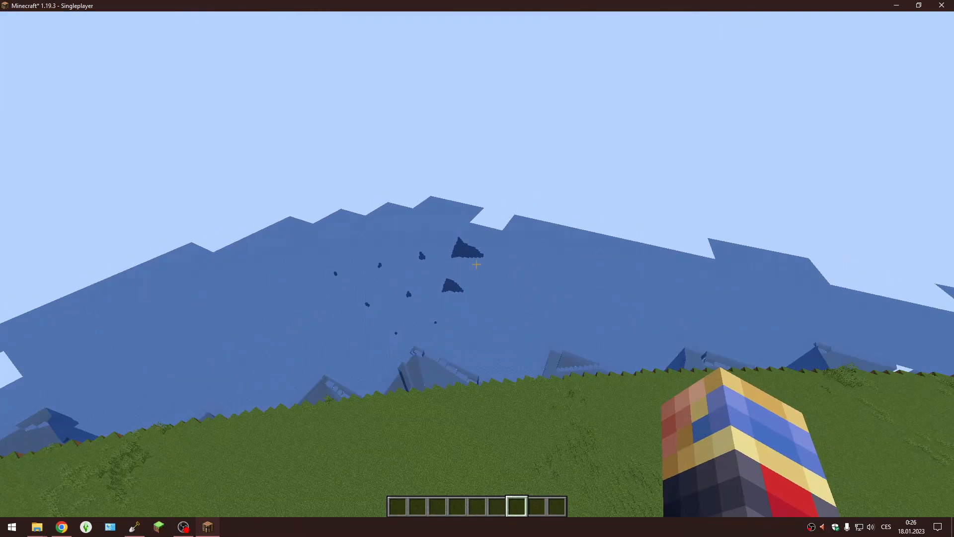
Fly along the outer edge of the exported world and examine the cliff wall, the gaps in the surrounding water and the neighbouring forested coast
key(w)
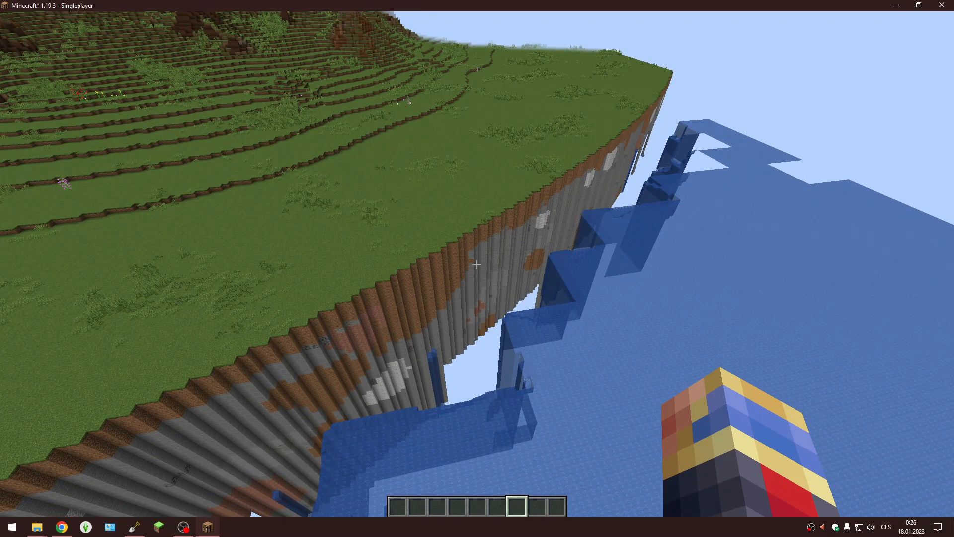
key(shift)
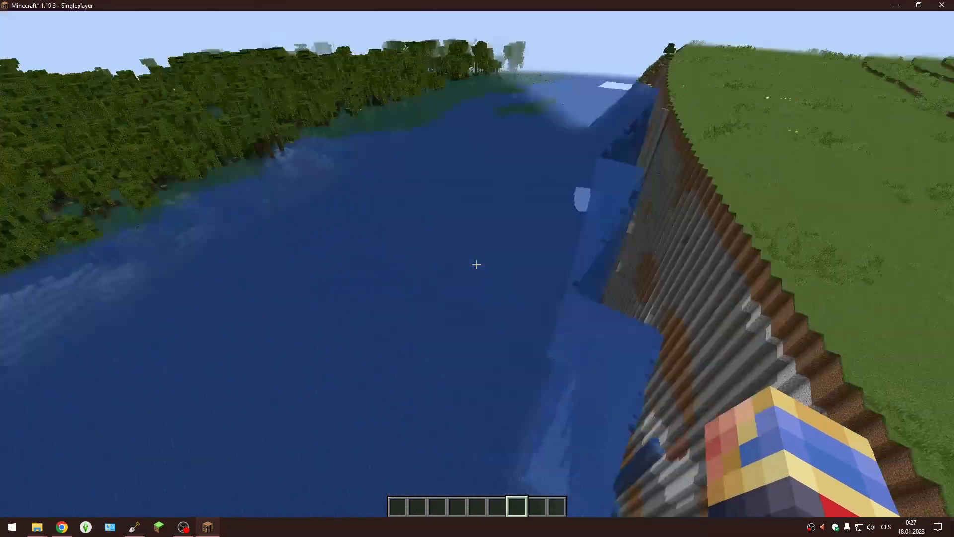
key(w)
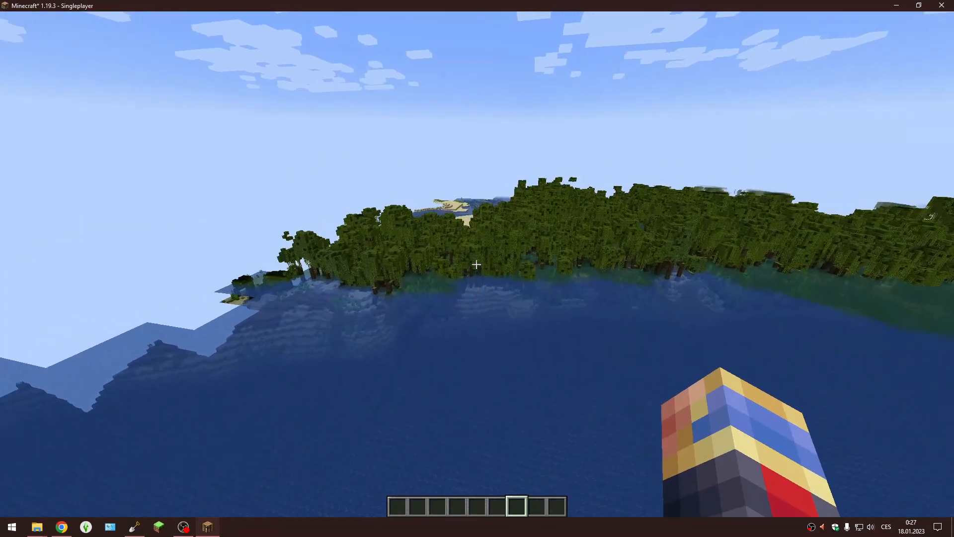
key(w)
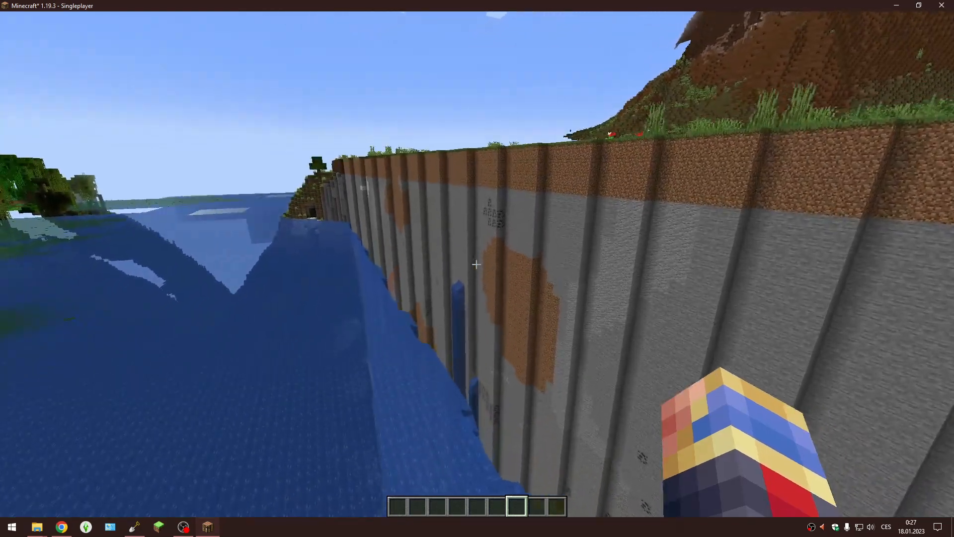
key(space)
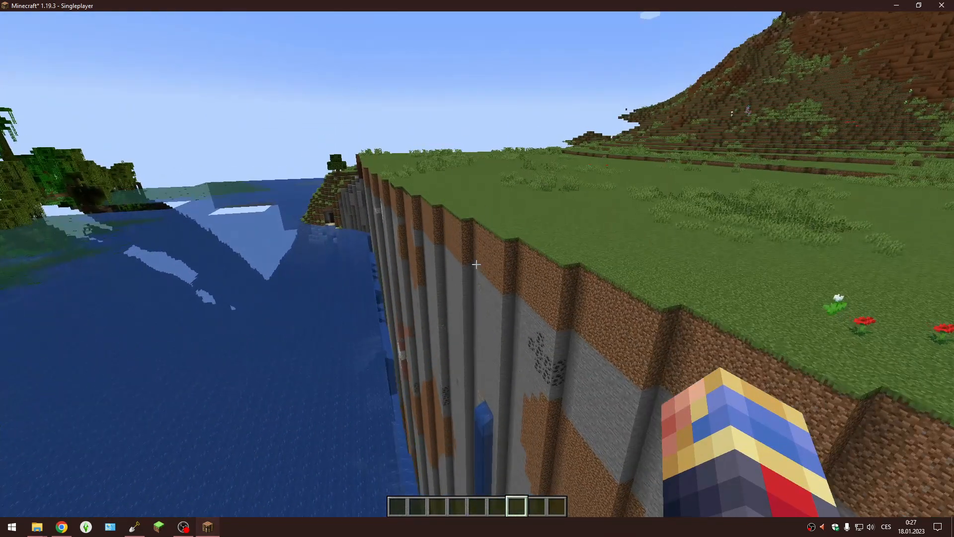
key(shift)
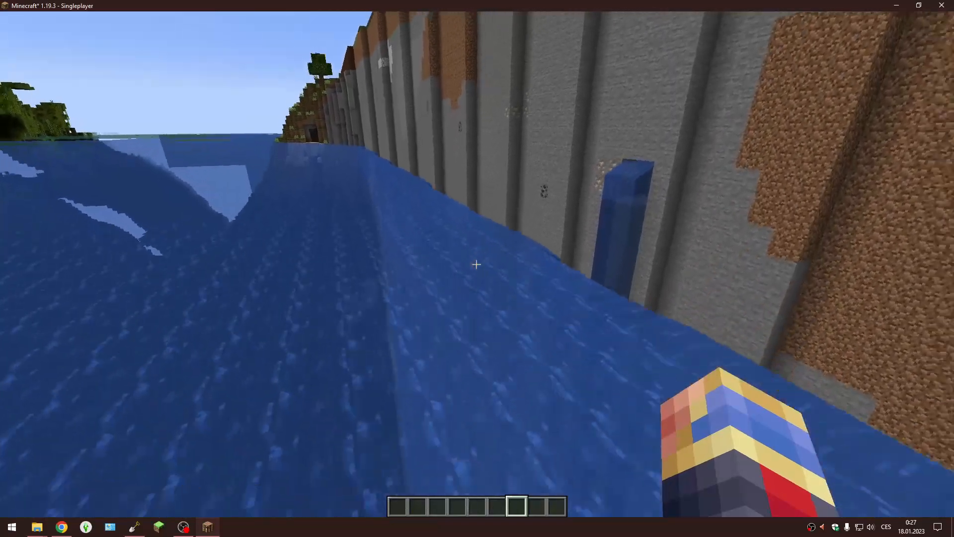
Run the command //fixwater 30 at the water surface beside the cliff to repair the broken water
key(e)
key(e)
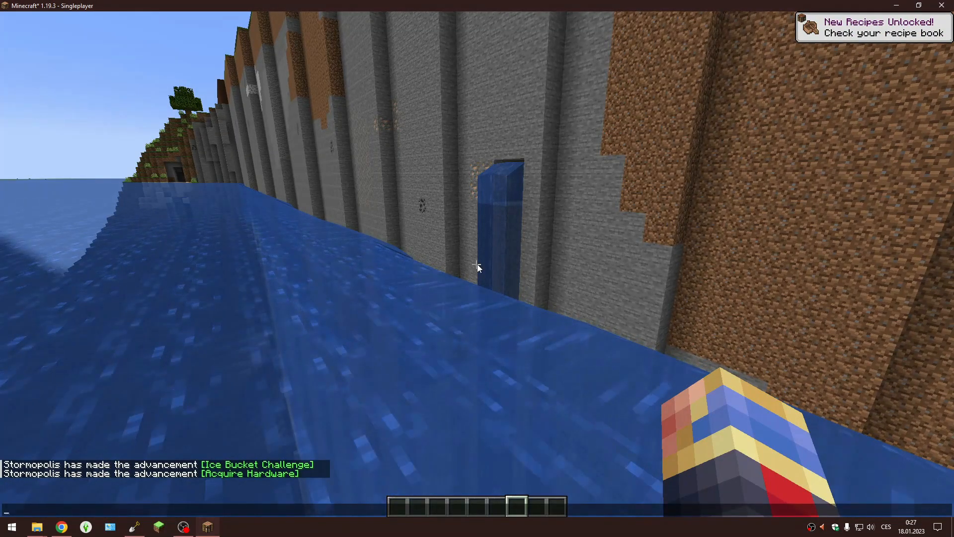
text(//br)
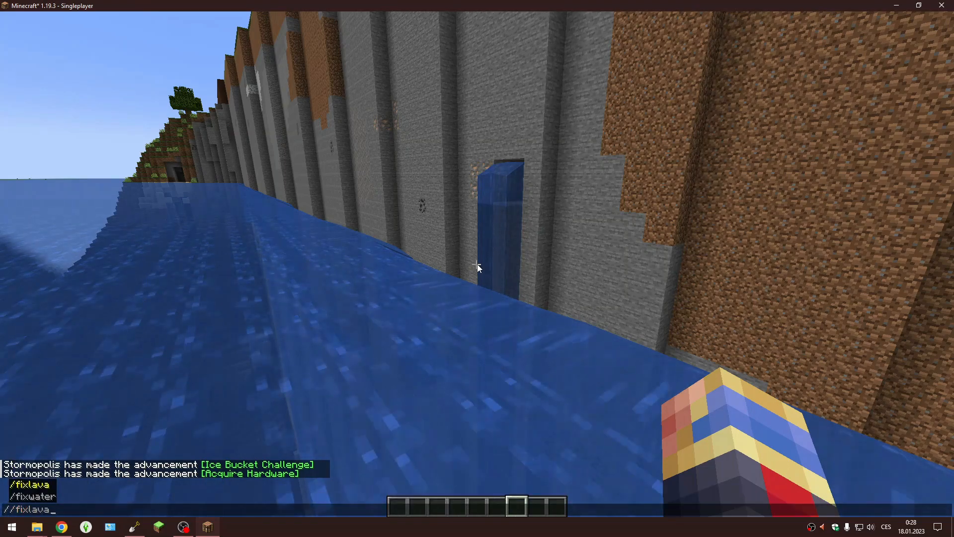
text(3)
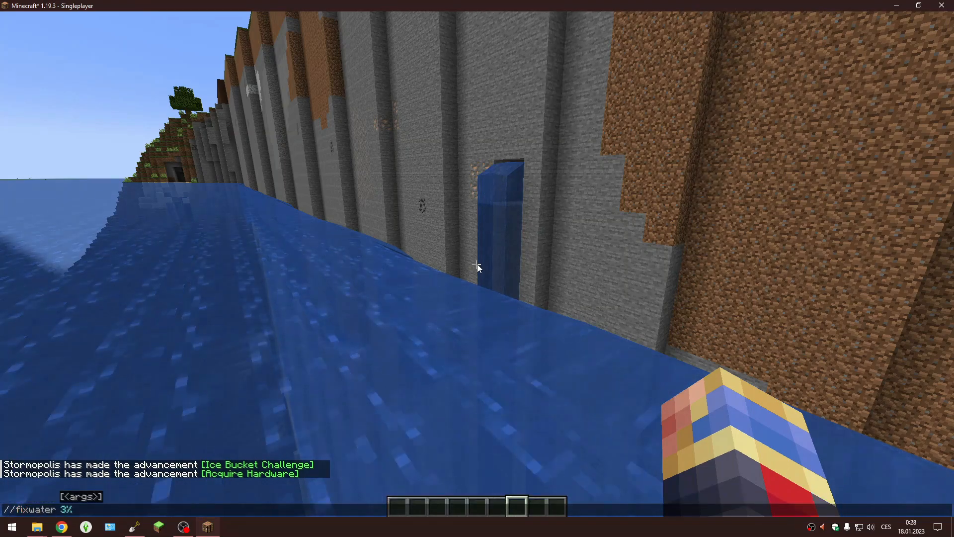
key(Return)
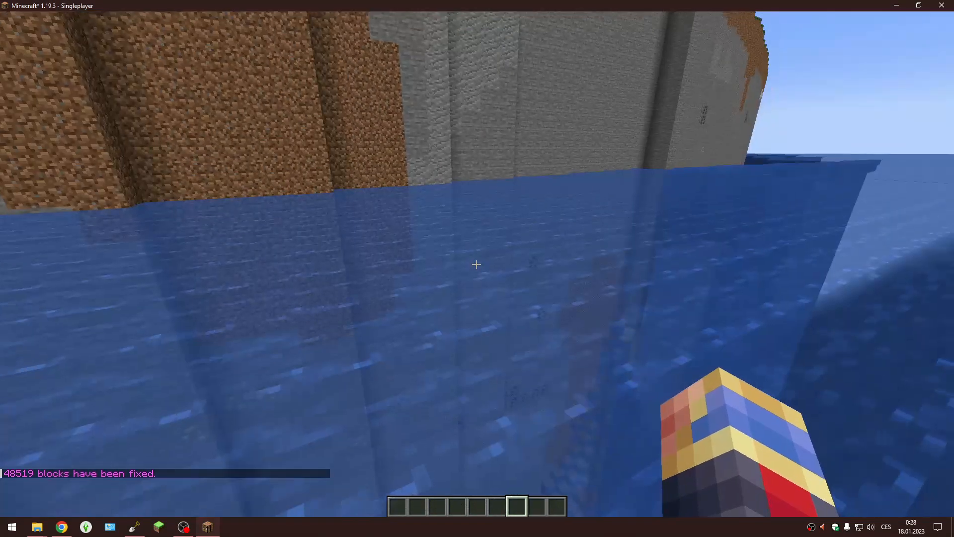
Inspect the remaining water gap along the cliff and run //fixwater 30 at the next broken stretch
key(w)
key(w)
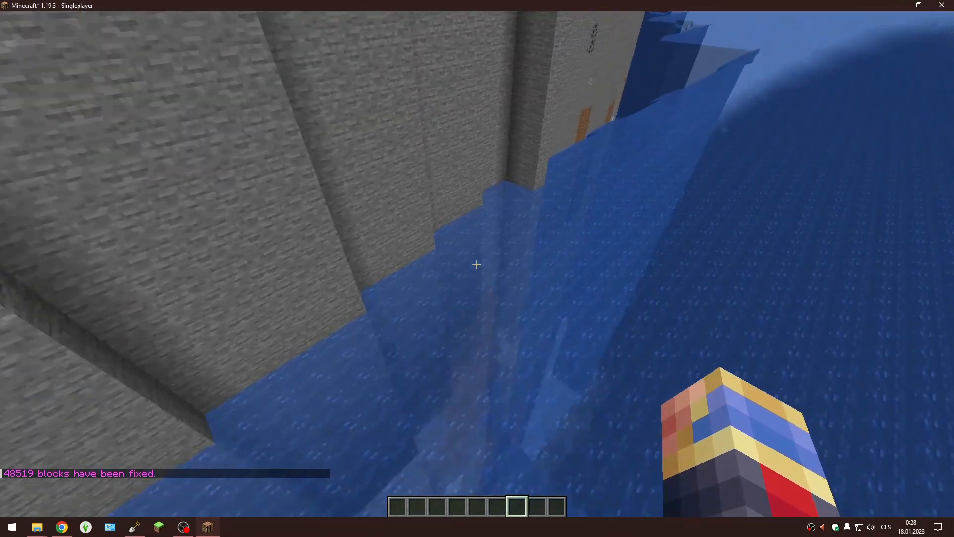
key(w)
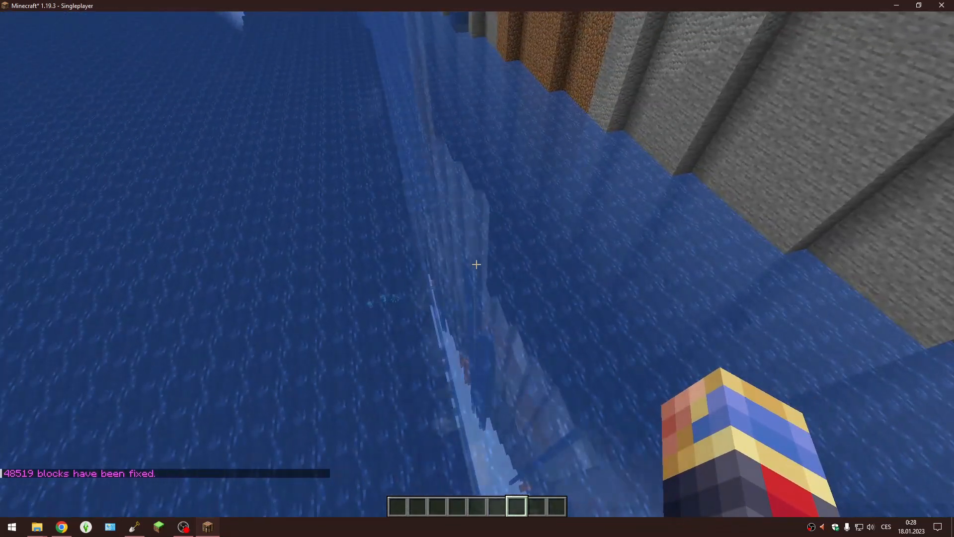
key(w)
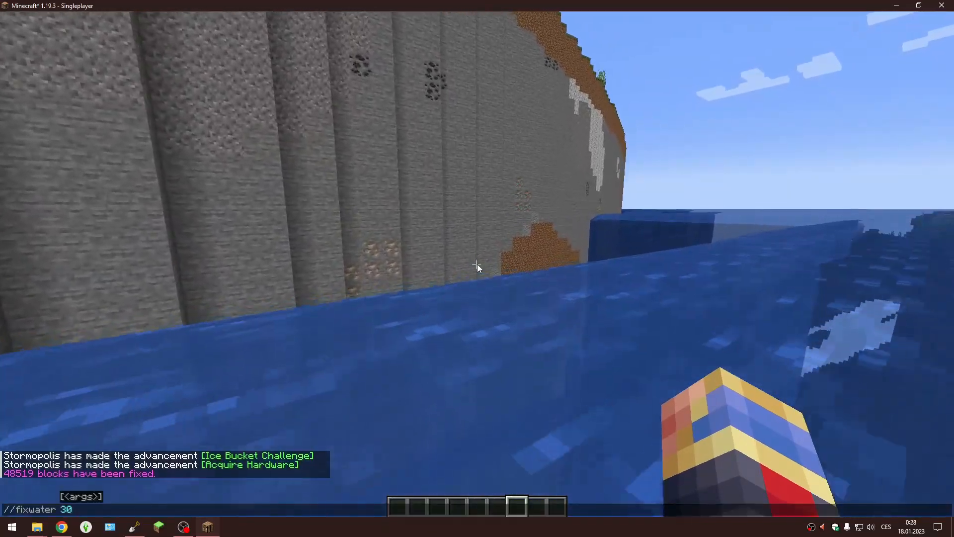
key(w)
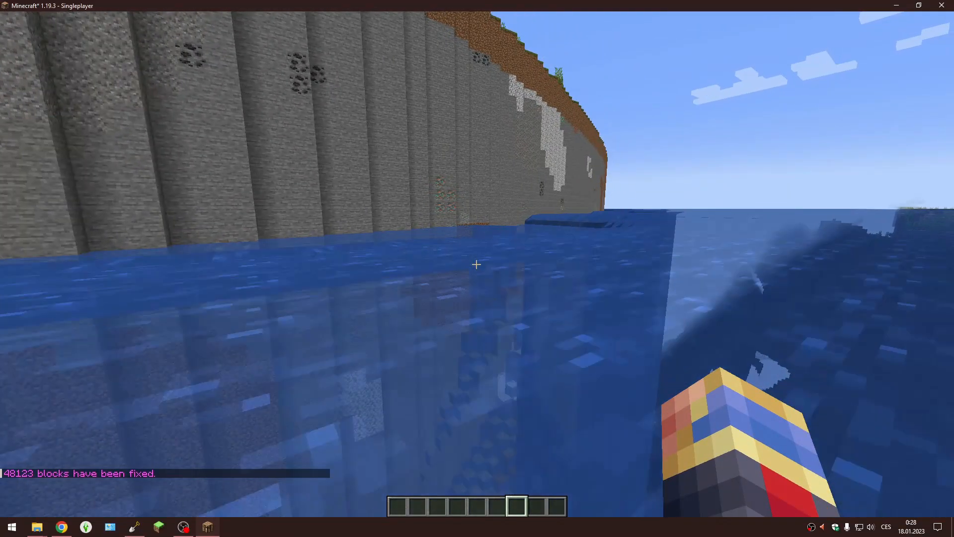
Descend to the uneven water in front of the cliff and repeat the //fixwater 30 command there
key(shift)
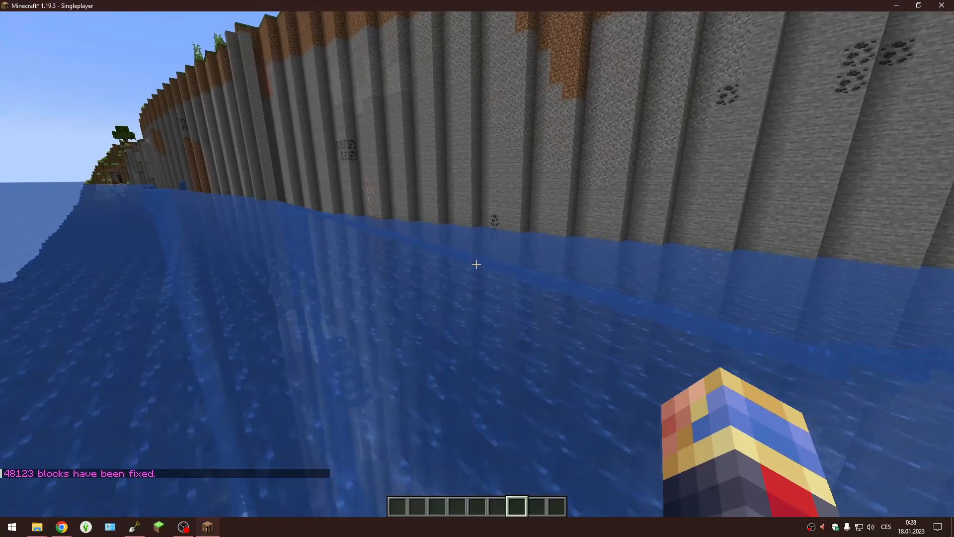
key(t)
key(Up)
key(Return)
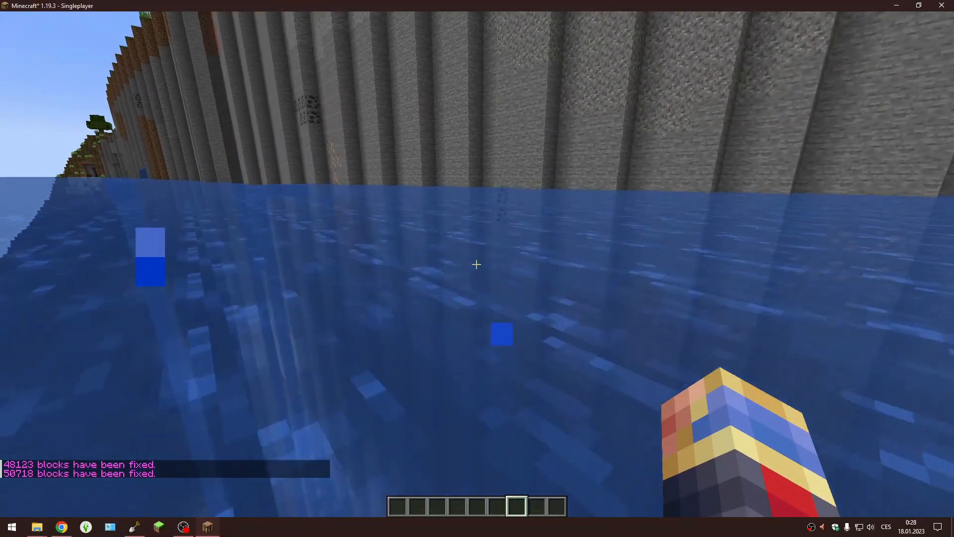
Fly to the remaining water step against the stone wall and rerun //fixwater 30 from the water surface
key(space)
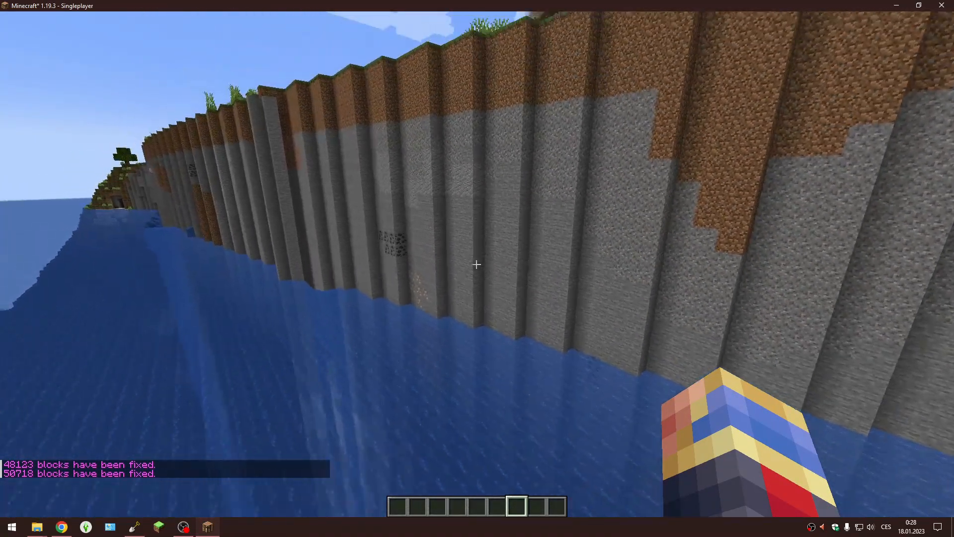
key(w)
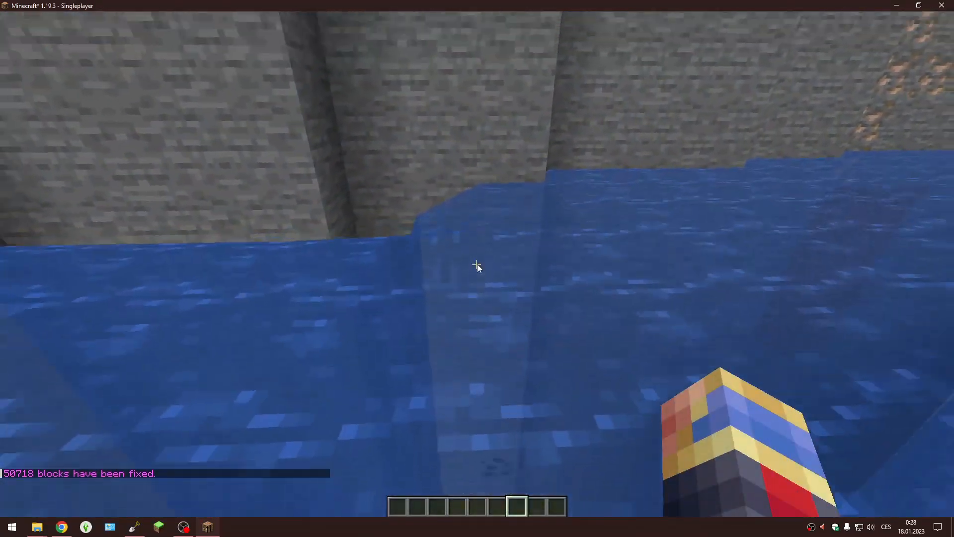
key(t)
key(Up)
key(Return)
key(shift)
key(space)
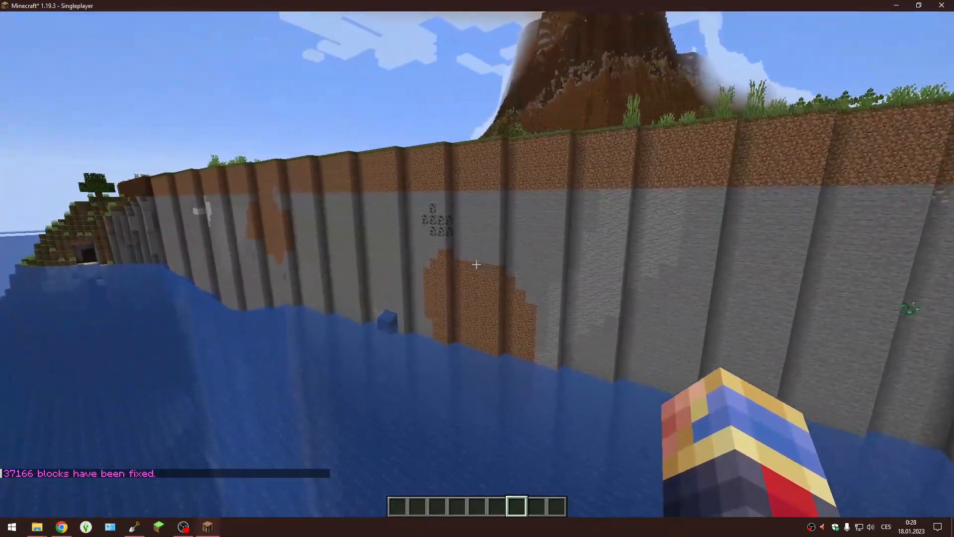
Rise over the cliff edge, cross the grassy plain and examine the terraced foothills and the large mountain's slopes
key(space)
key(space)
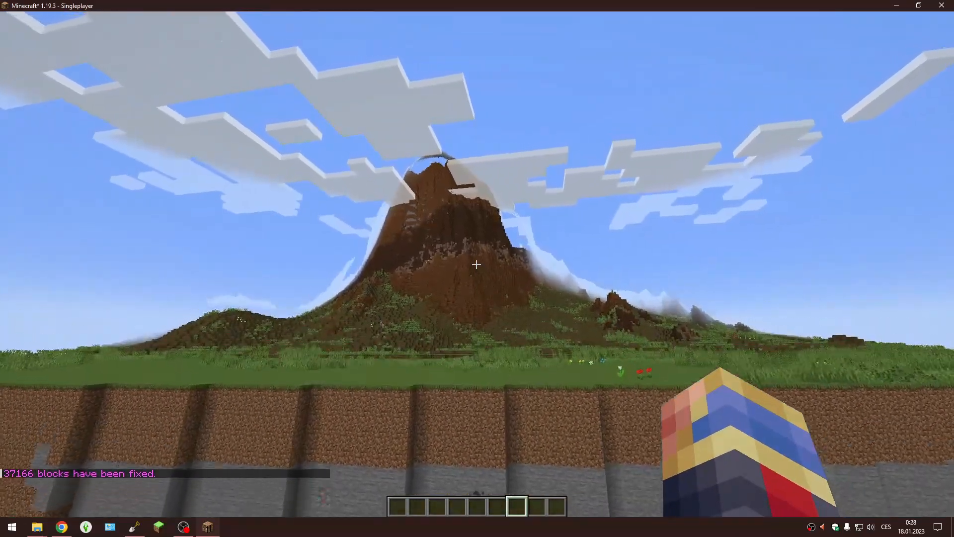
key(w)
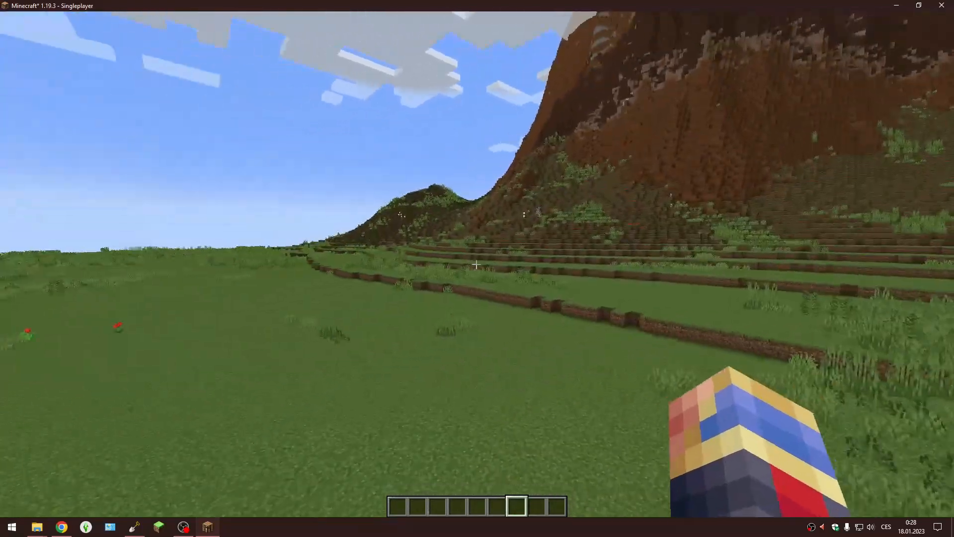
key(w)
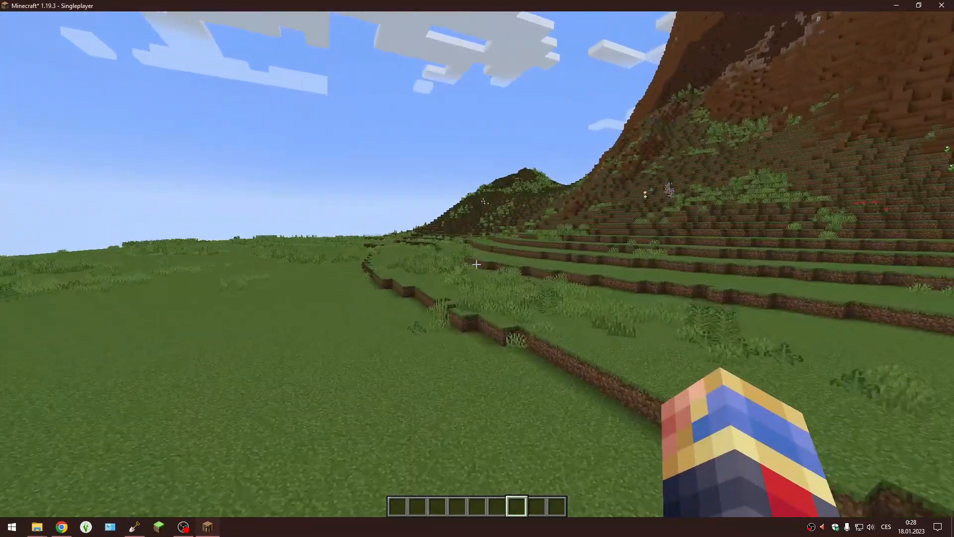
key(w)
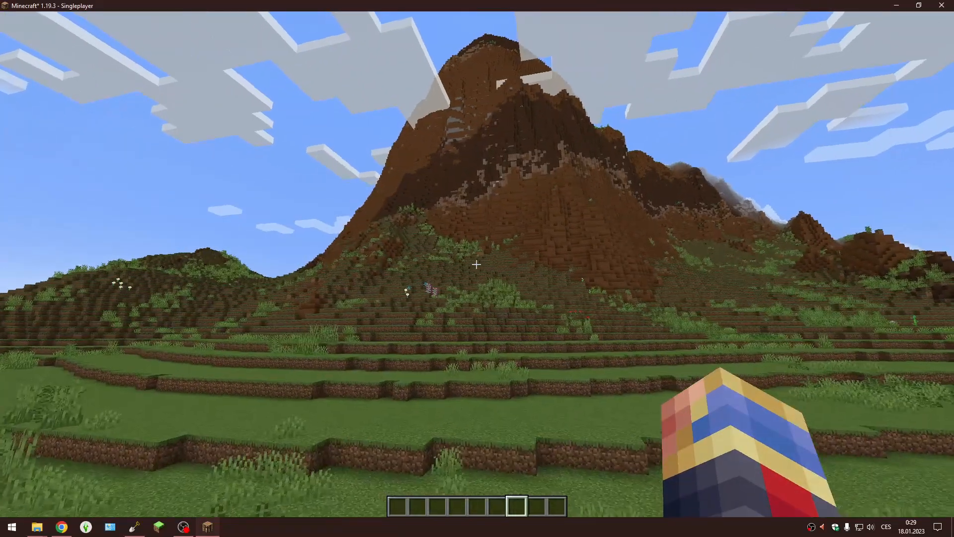
key(w)
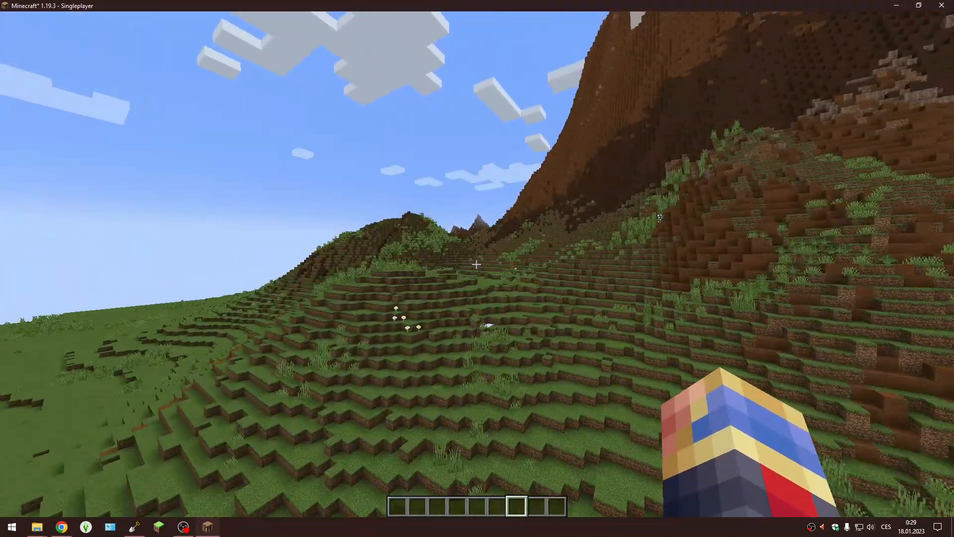
key(w)
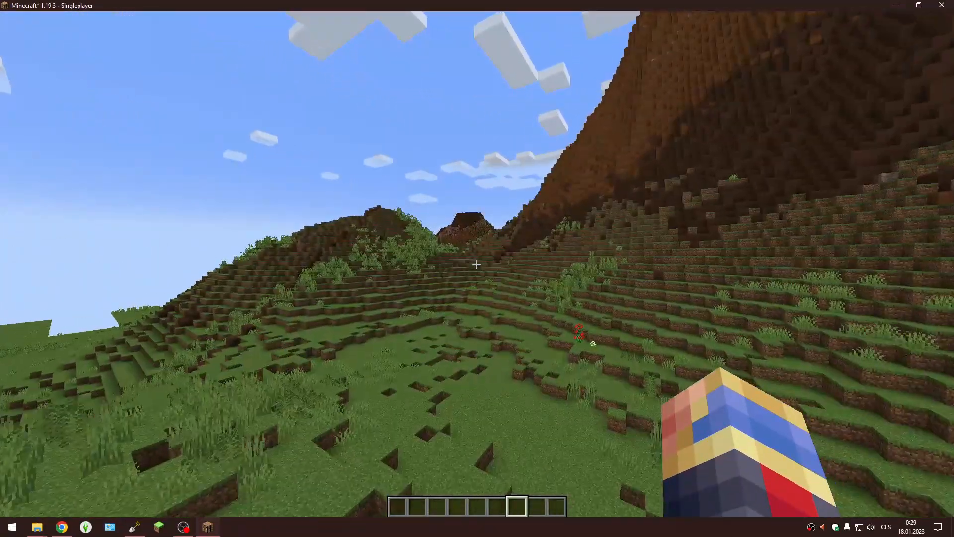
key(w)
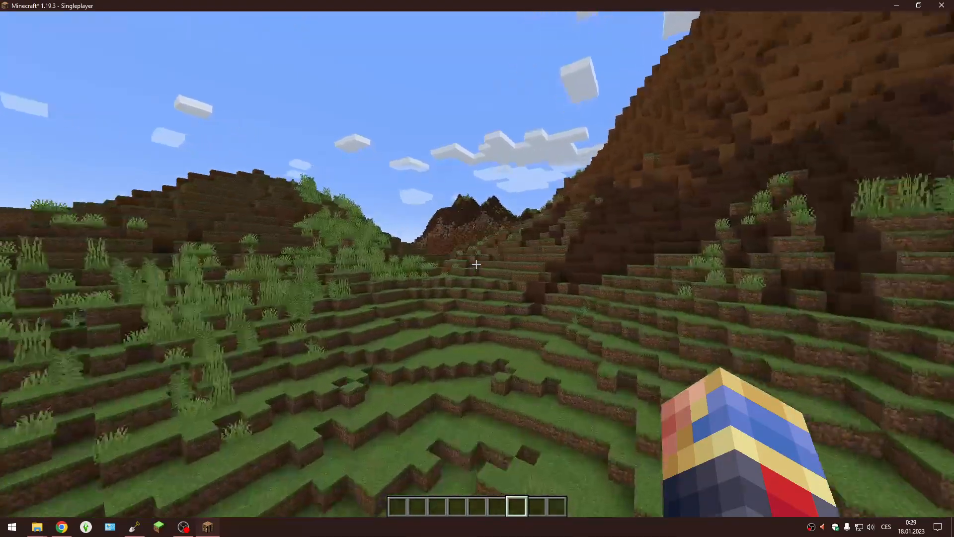
key(w)
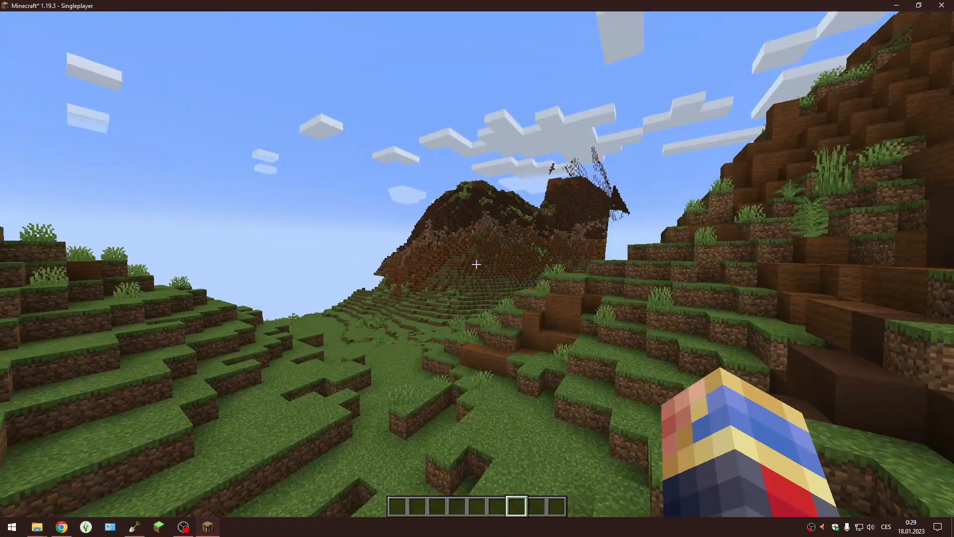
Fly through the valley between the mountains and examine the steep slopes, the grassy valley floor and the water running down the mountainside
key(w)
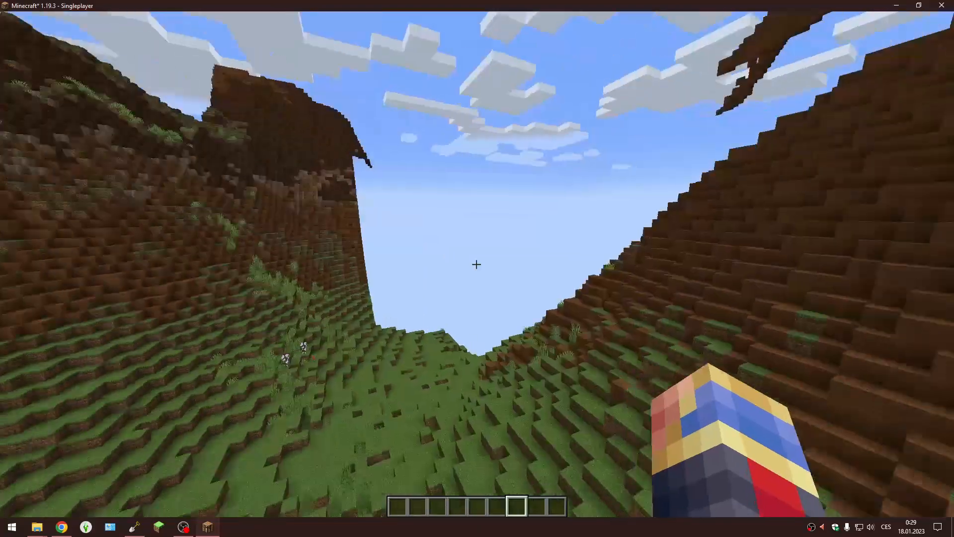
key(w)
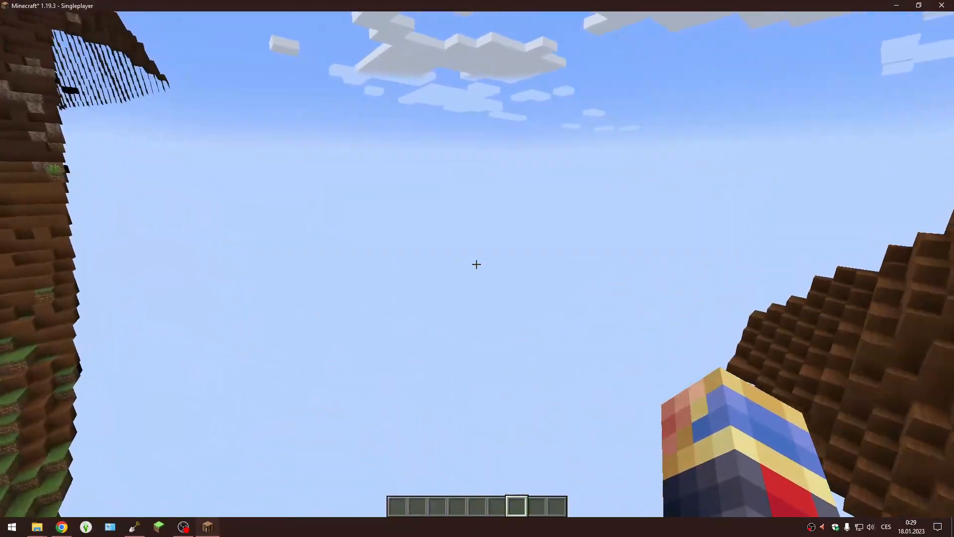
key(w)
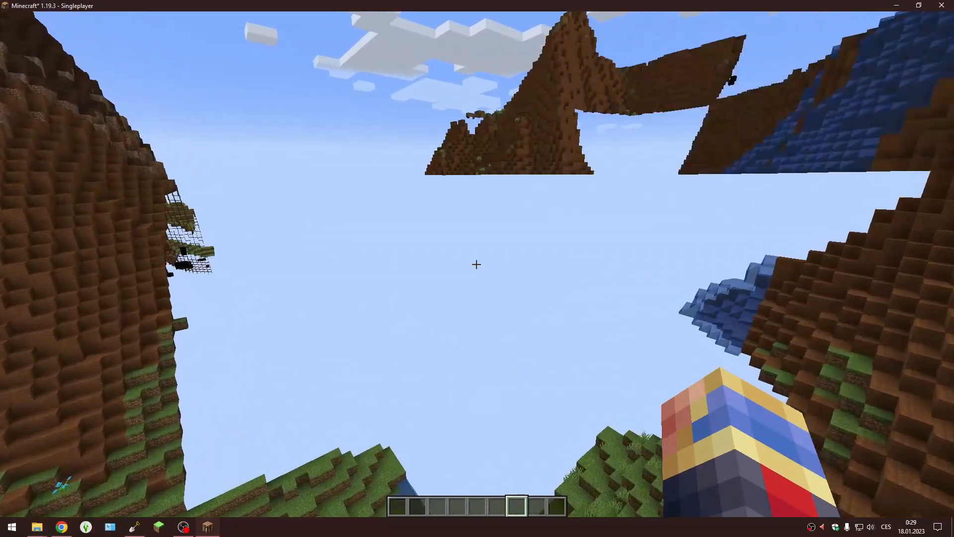
key(w)
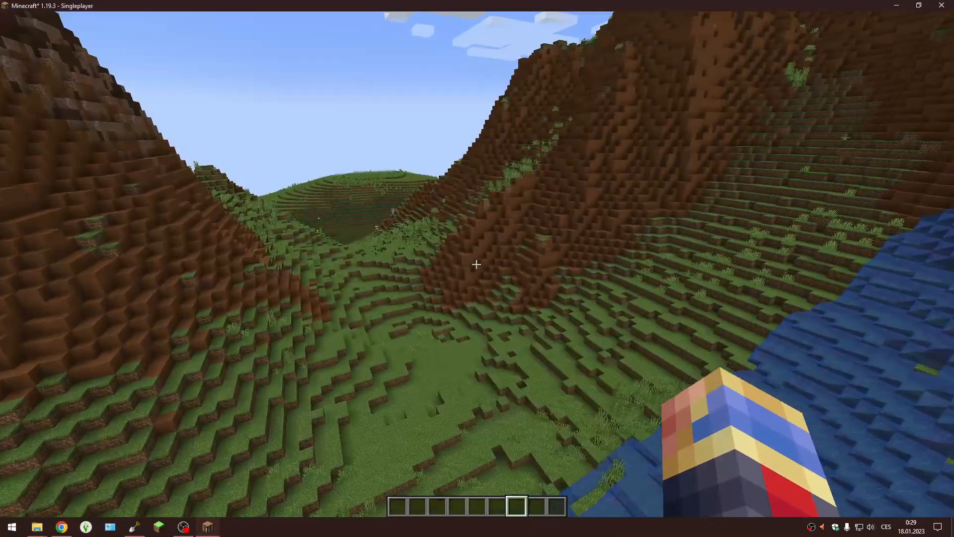
key(w)
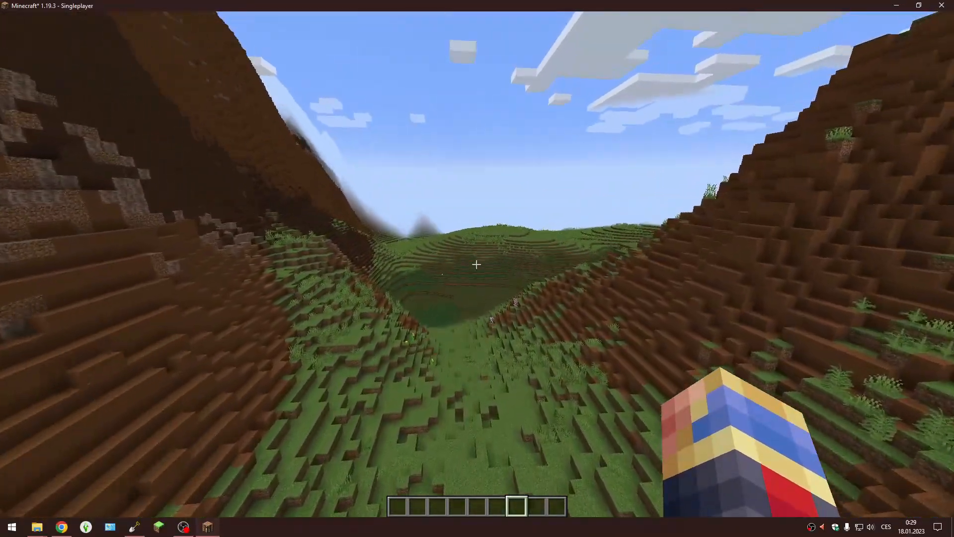
key(w)
key(w)
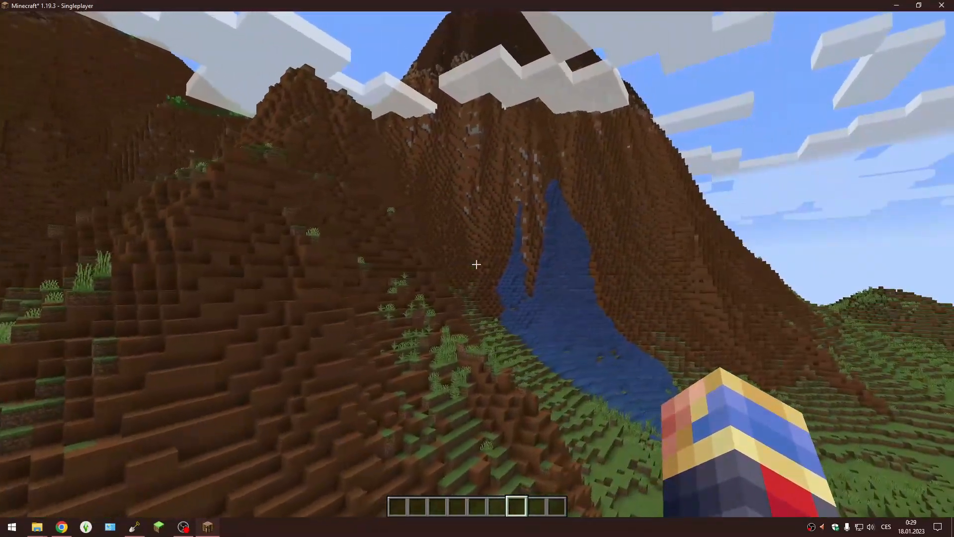
key(w)
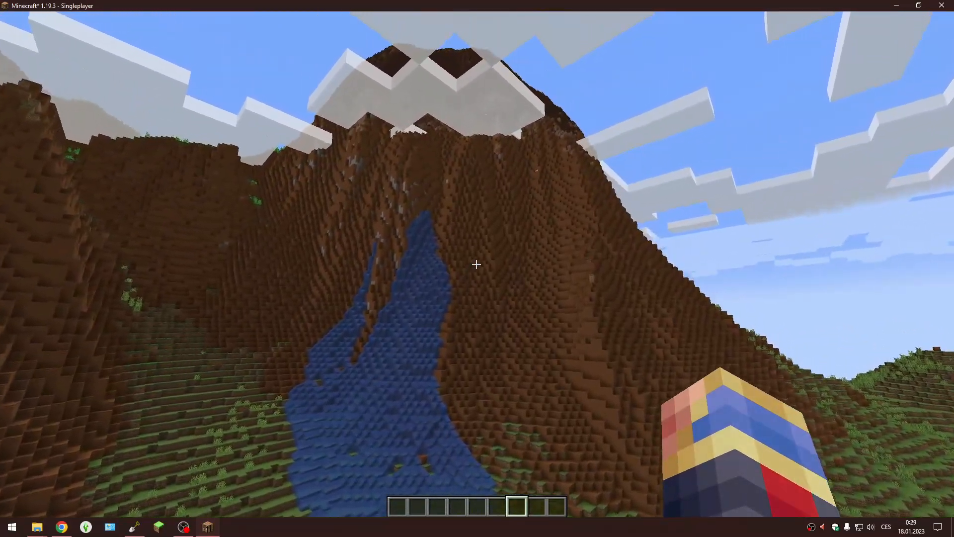
key(w)
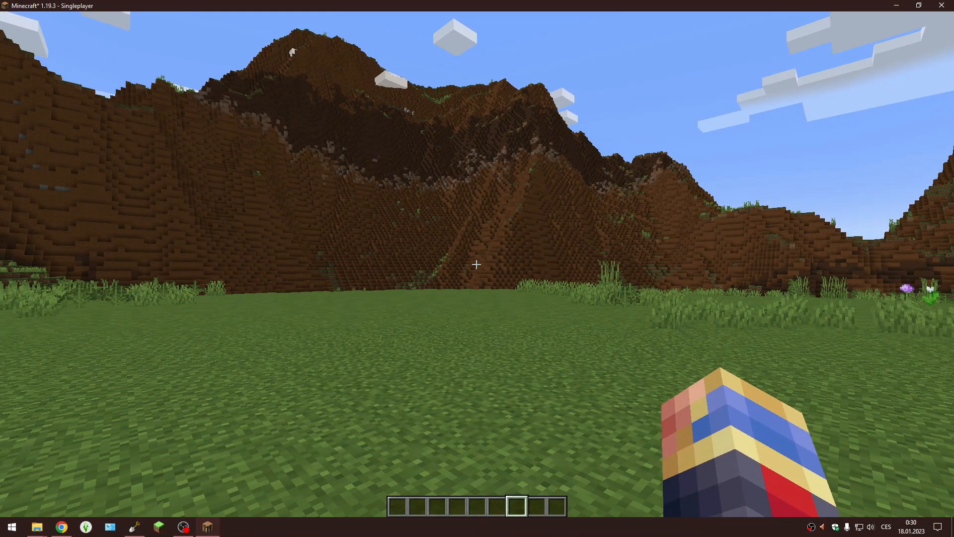
Walk around the grassy valley floor, examine the surrounding mountain slopes, terraced foothills and vegetation, and pause the game
key(w)
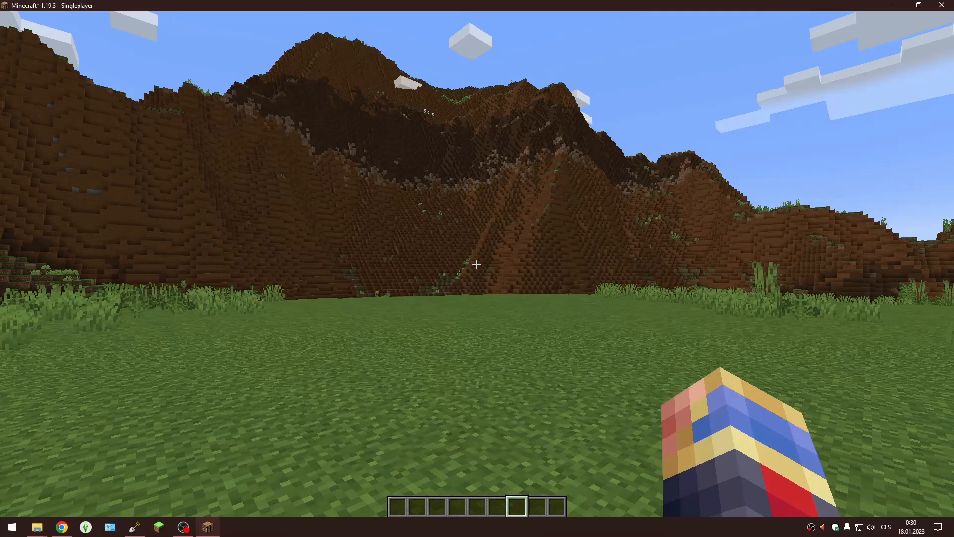
key(w)
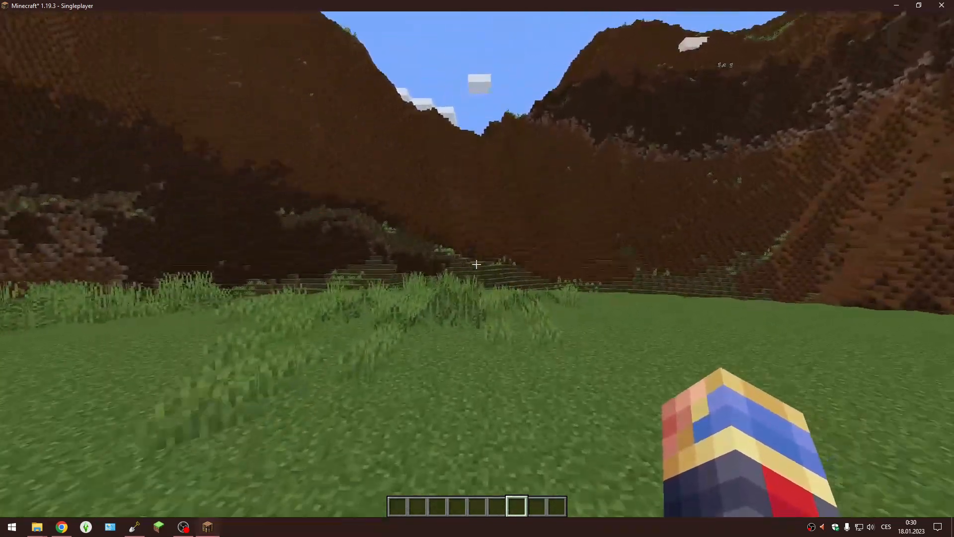
key(w)
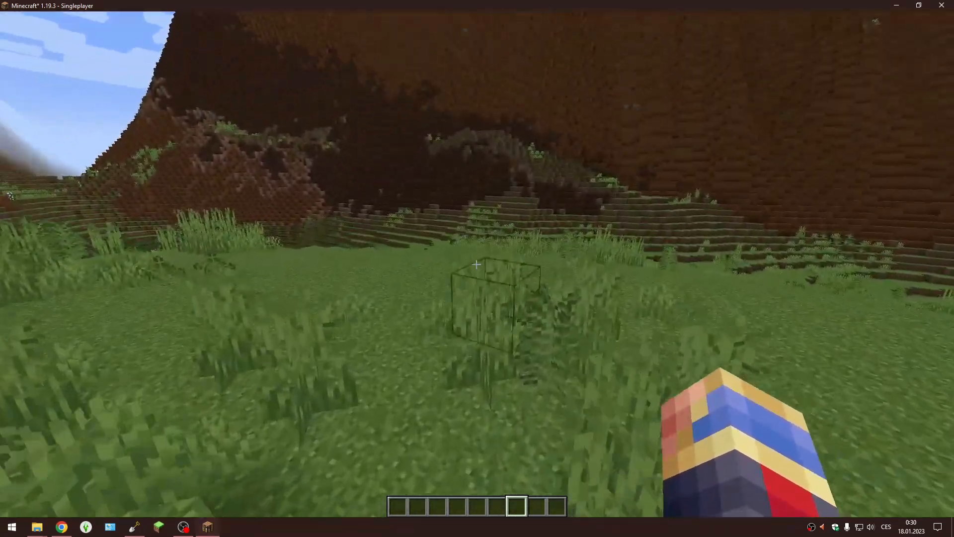
key(w)
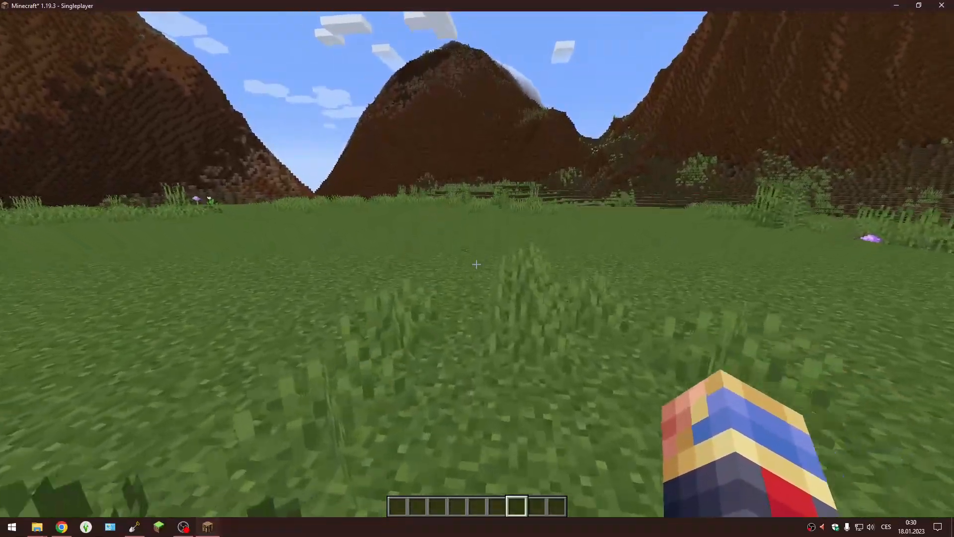
key(w)
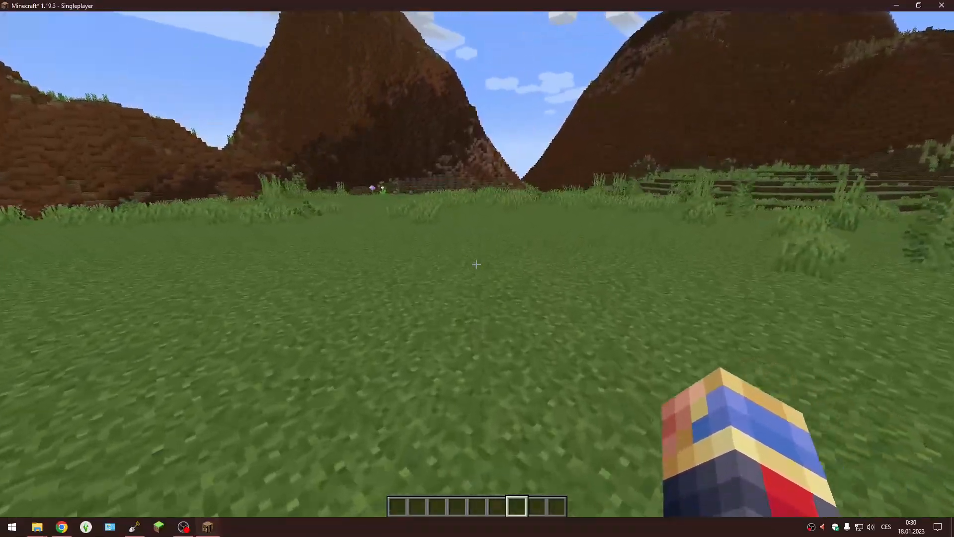
key(w)
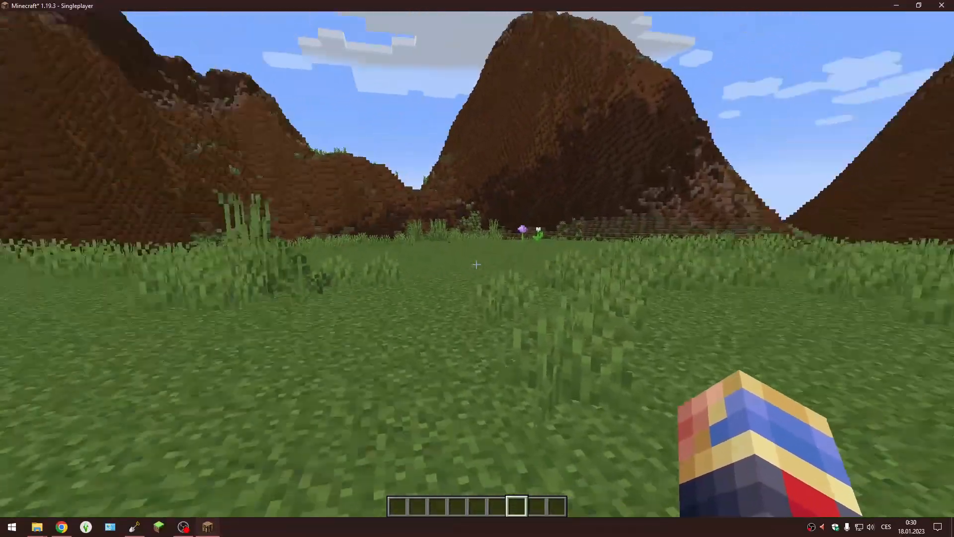
key(w)
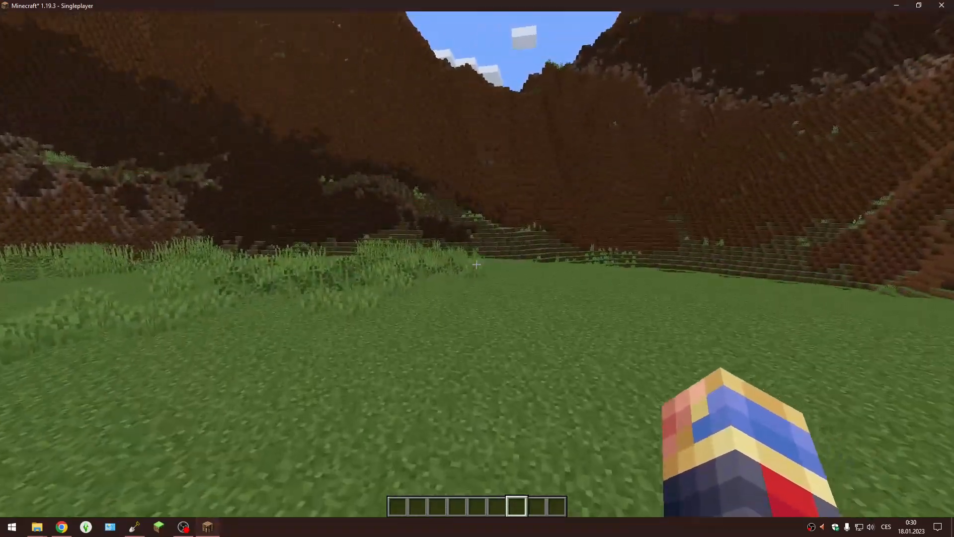
key(w)
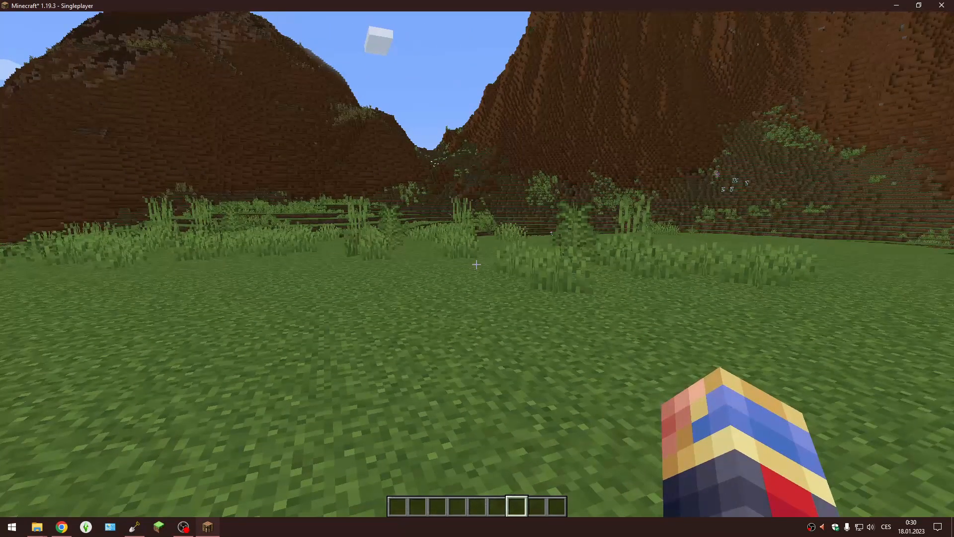
key(Escape)
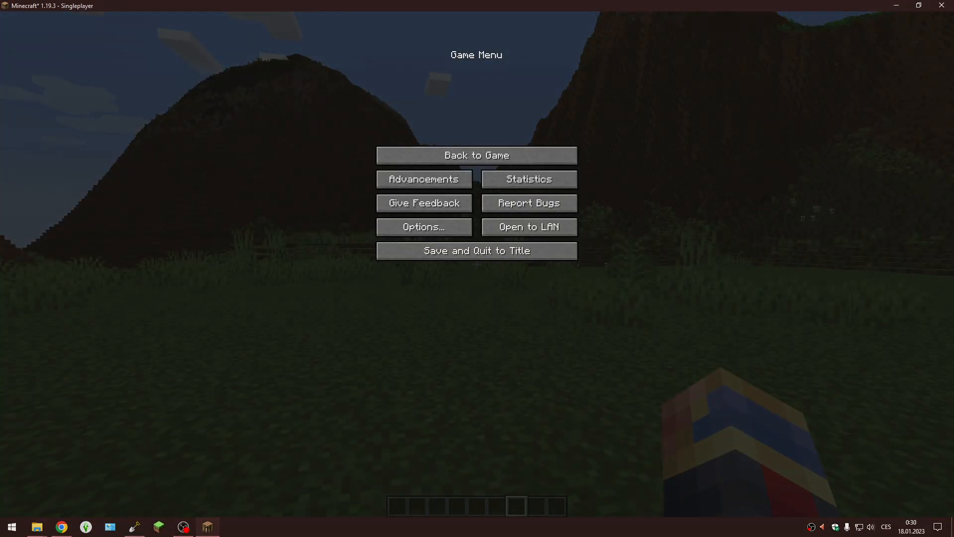